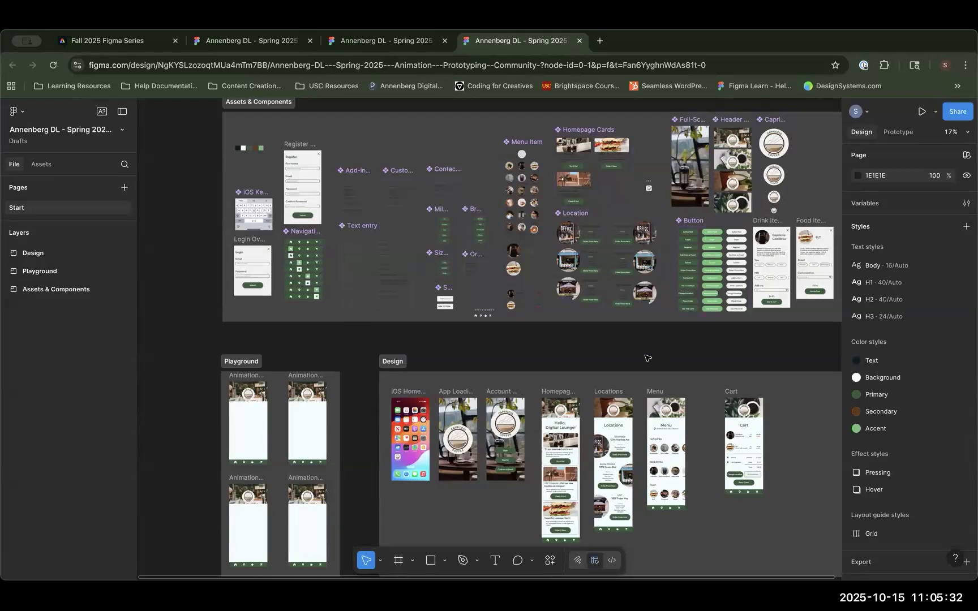
Step: Review the page's text, color, effect and layout guide styles and the Section option among the frame tools
drag(652, 341, 601, 335)
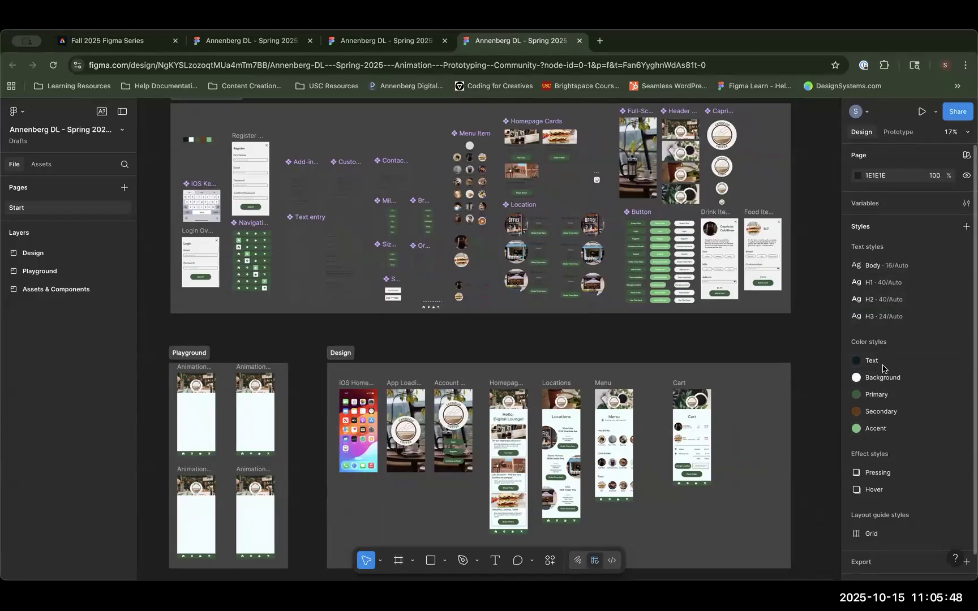
scroll(885, 342, down, 1)
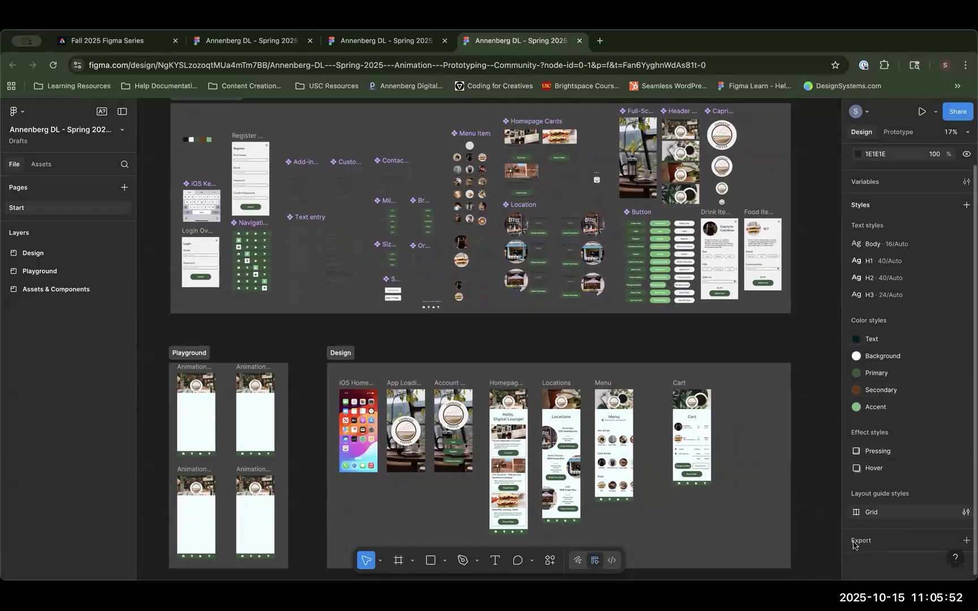
scroll(903, 481, up, 1)
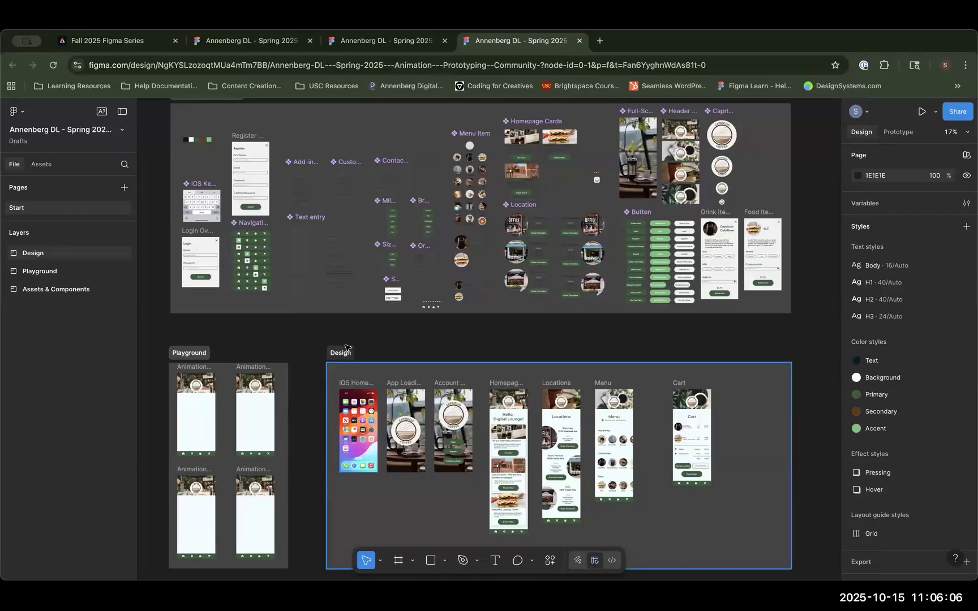
click(412, 563)
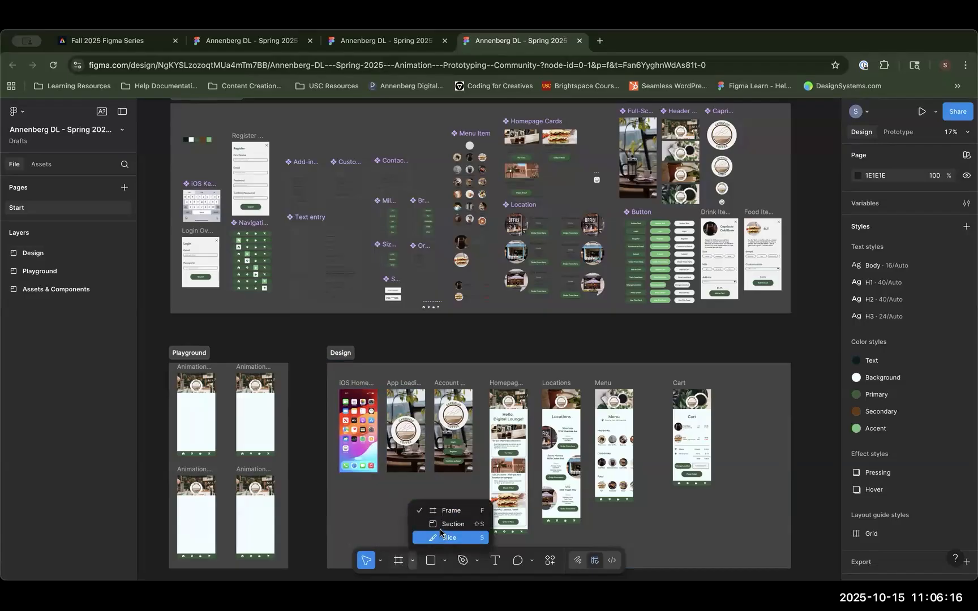
click(261, 414)
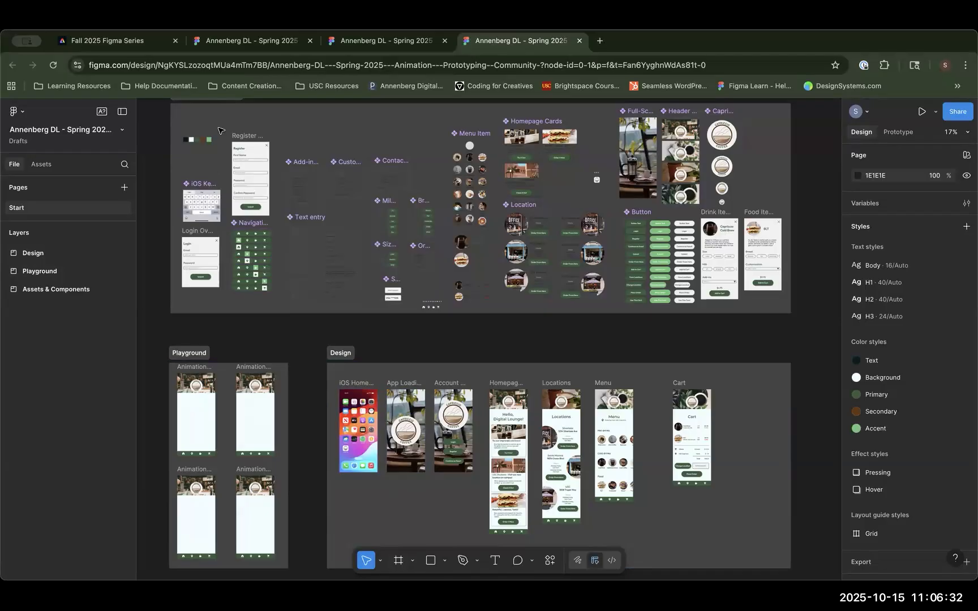
Step: Examine the contents of the Assets & Components, Playground and Design sections on the canvas
scroll(221, 136, up, 3)
click(237, 163)
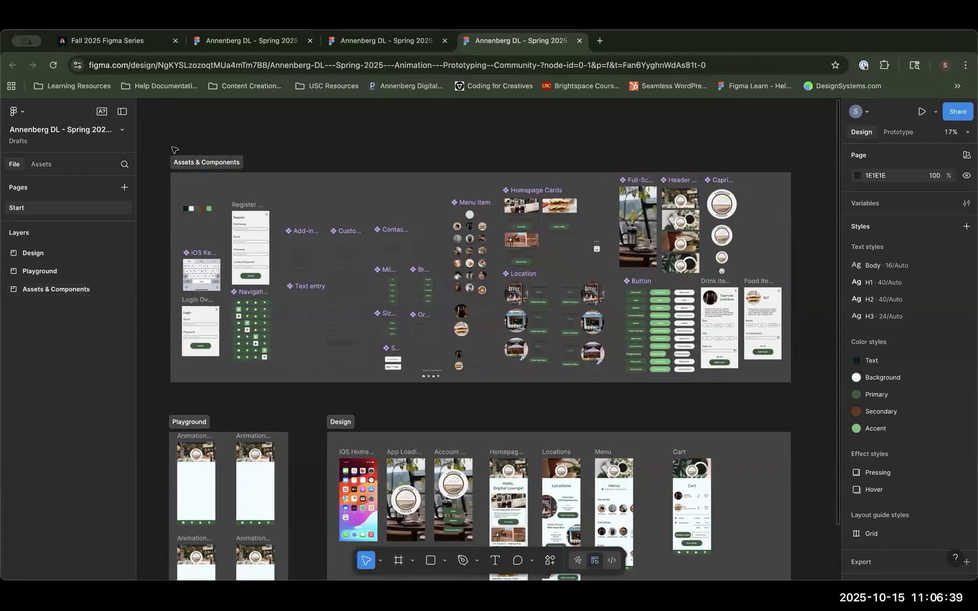
click(205, 183)
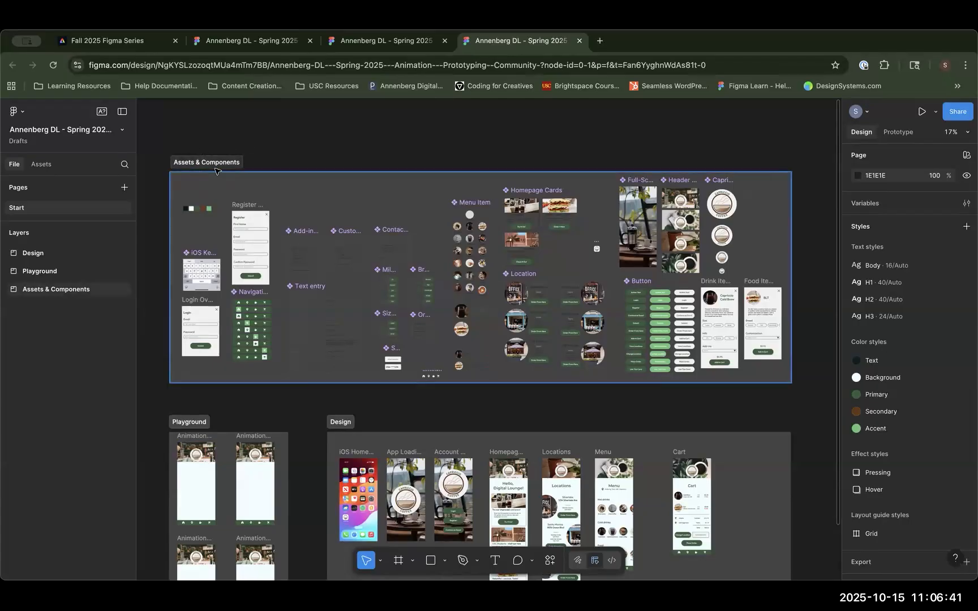
scroll(214, 182, down, 2)
scroll(213, 180, down, 2)
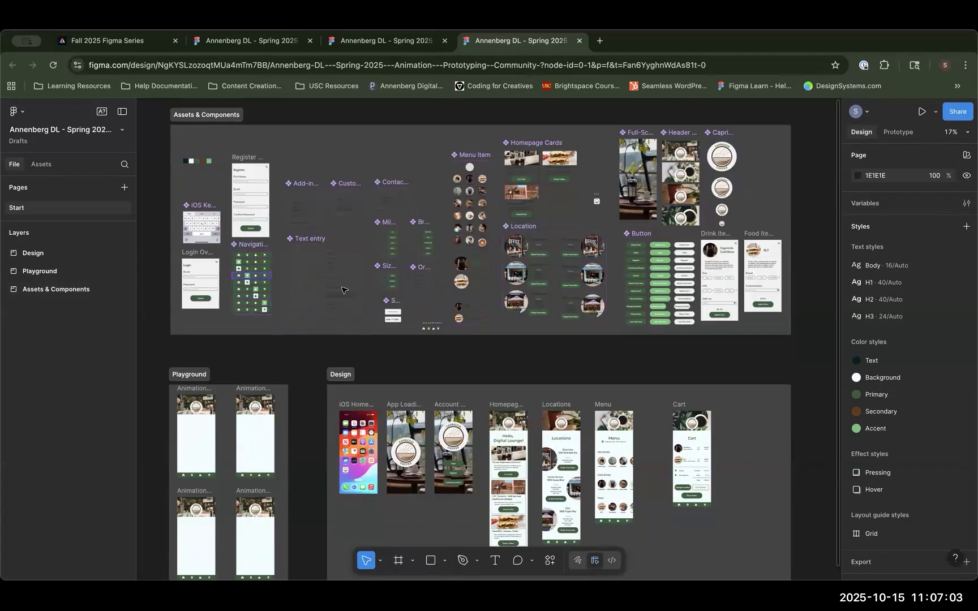
drag(557, 357, 561, 331)
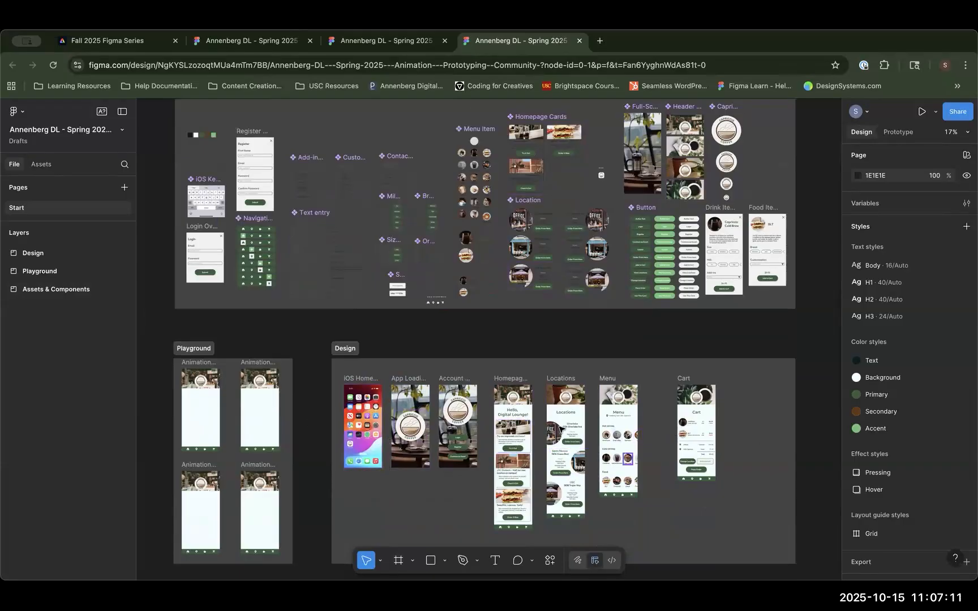
scroll(443, 345, down, 4)
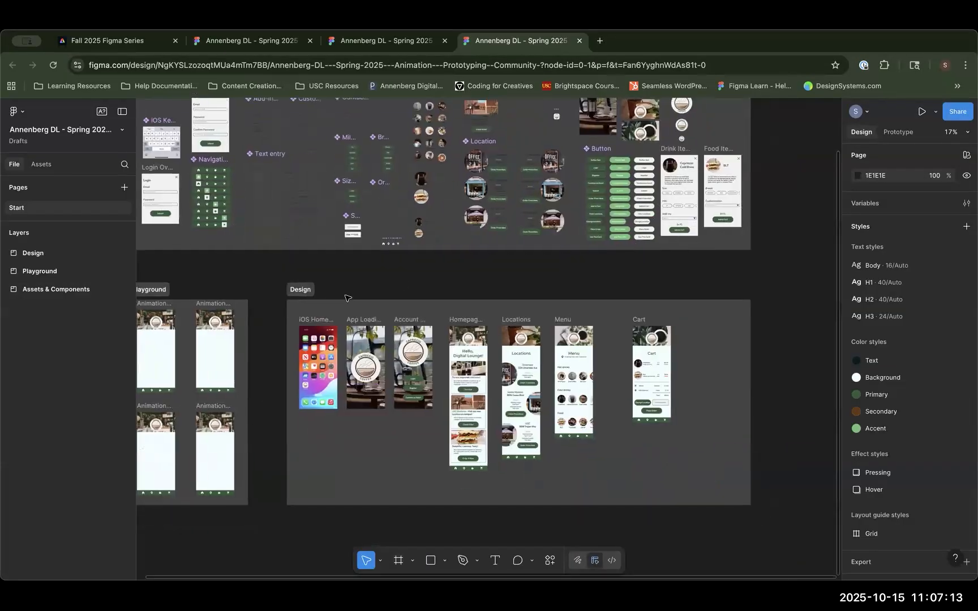
scroll(329, 277, left, 5)
click(283, 291)
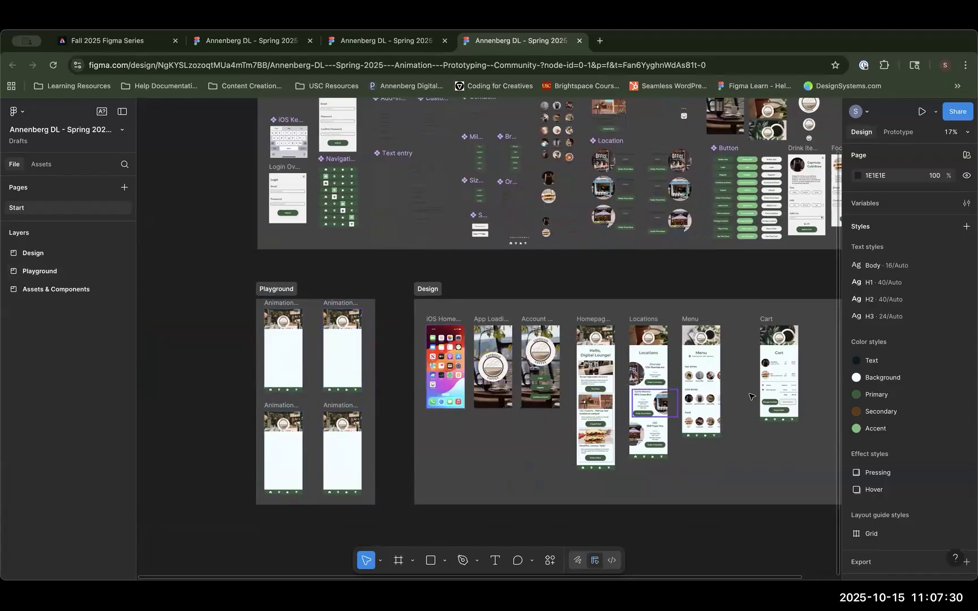
scroll(494, 275, up, 3)
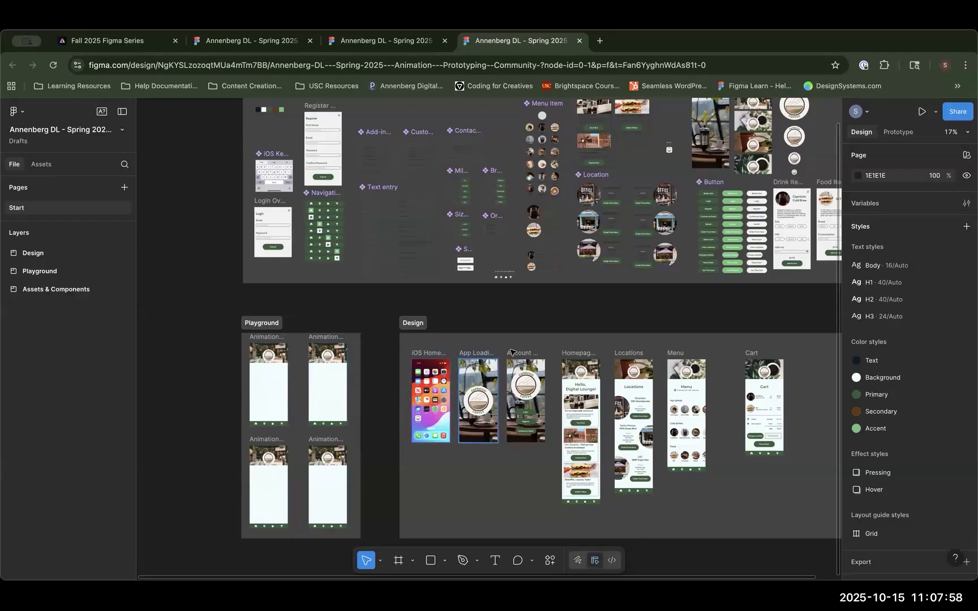
Step: Mark the App Loading Screen frame in the Design section as ready for dev
click(475, 353)
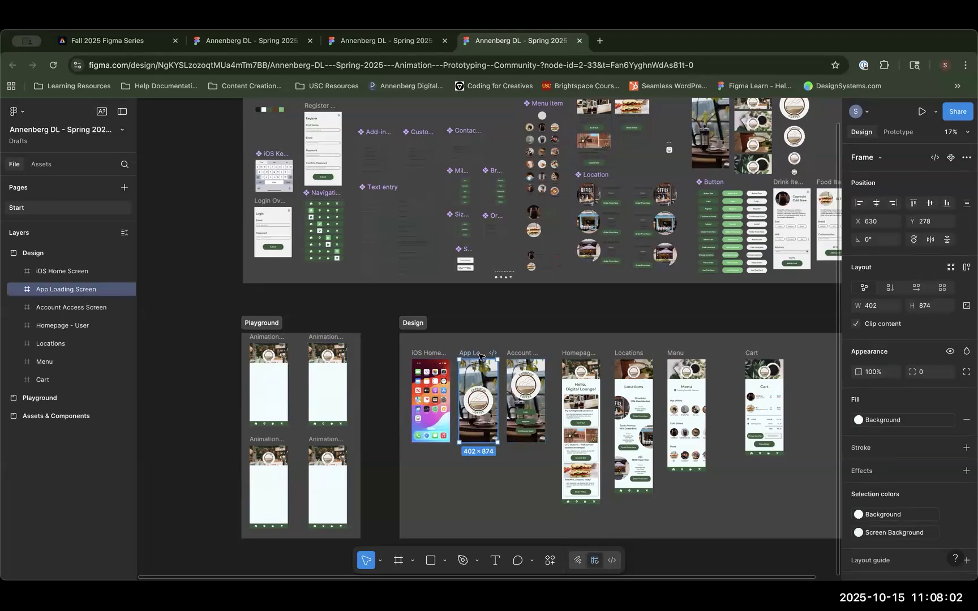
scroll(513, 362, up, 5)
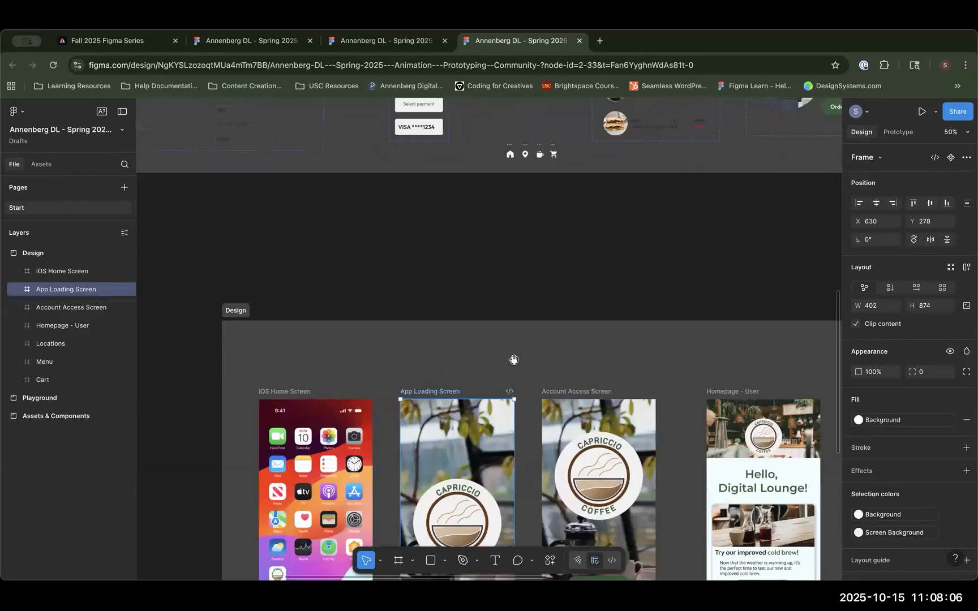
scroll(513, 362, down, 5)
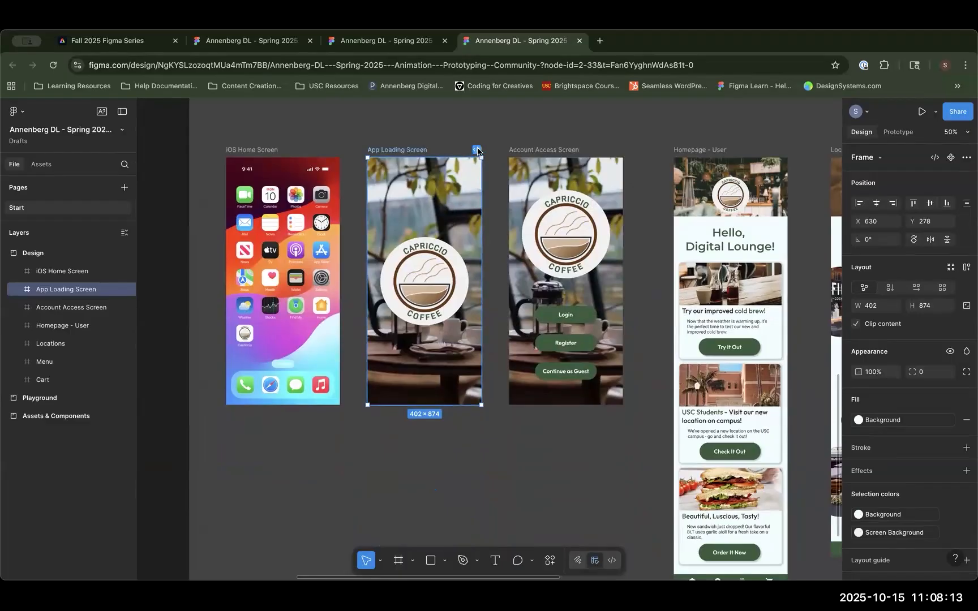
click(421, 142)
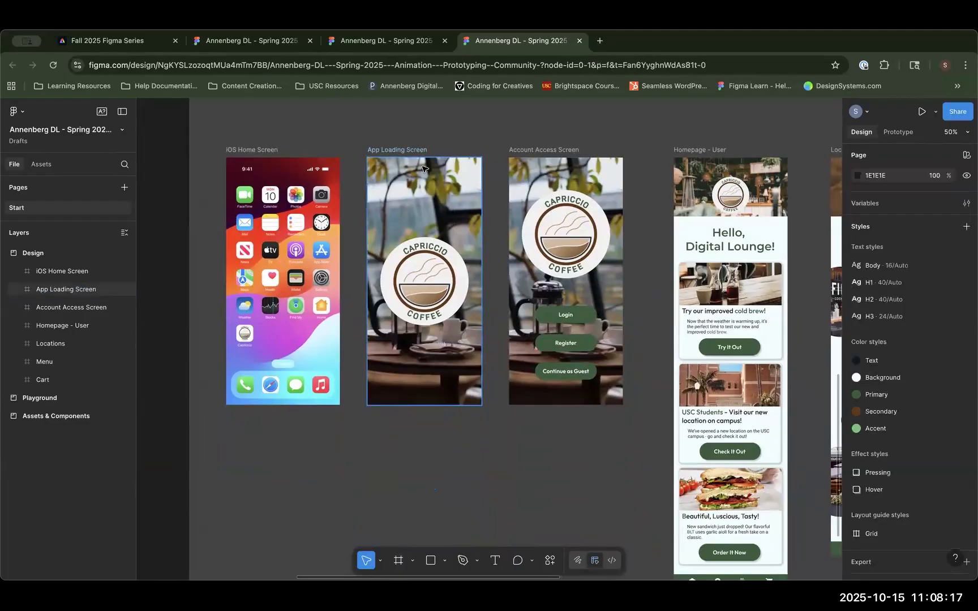
click(421, 167)
click(572, 317)
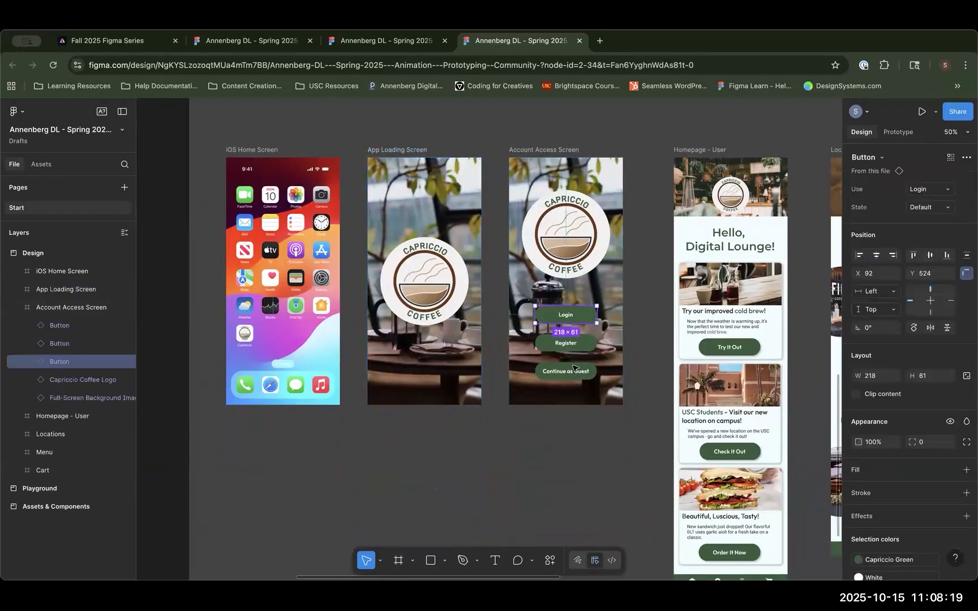
click(575, 348)
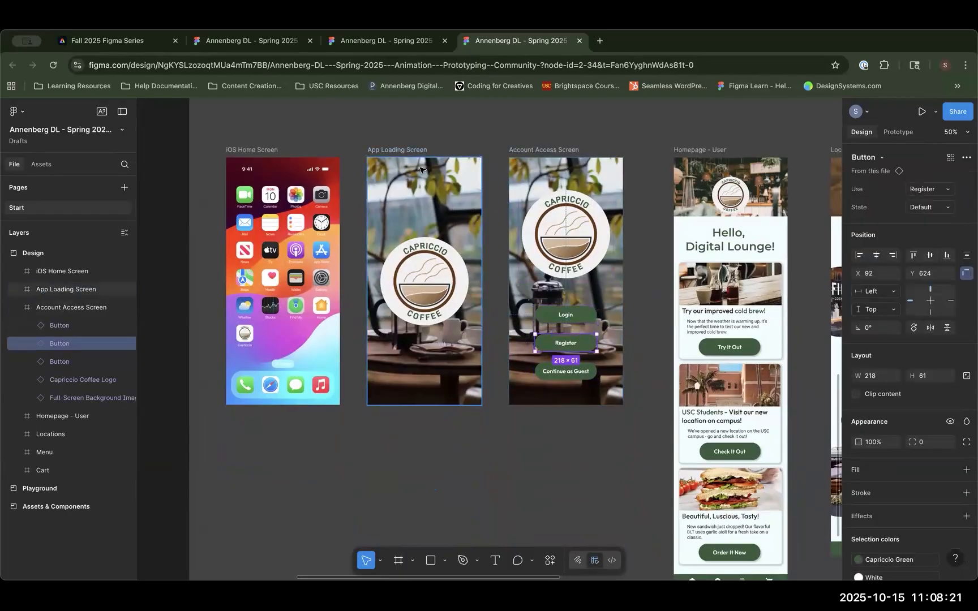
click(404, 149)
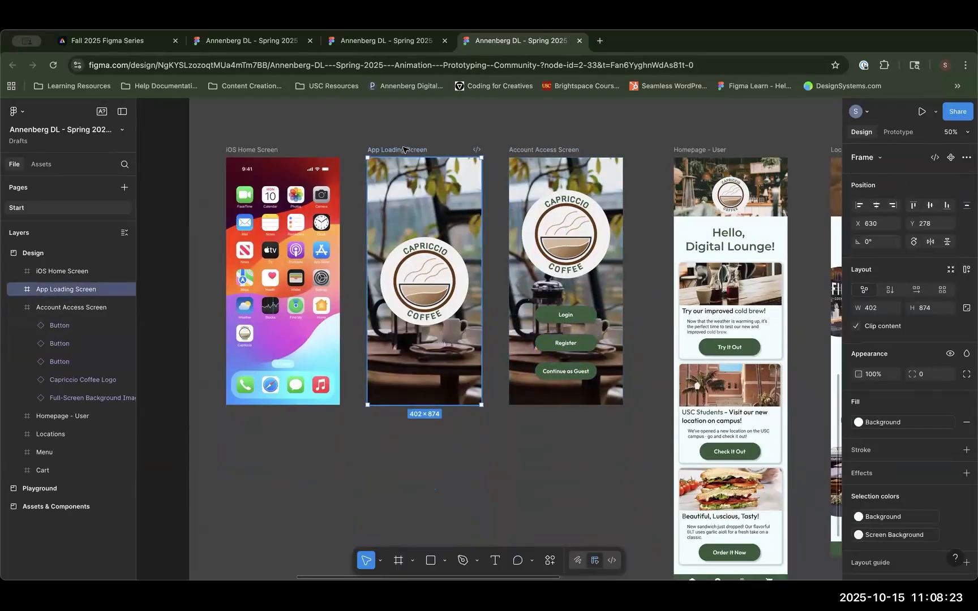
click(478, 150)
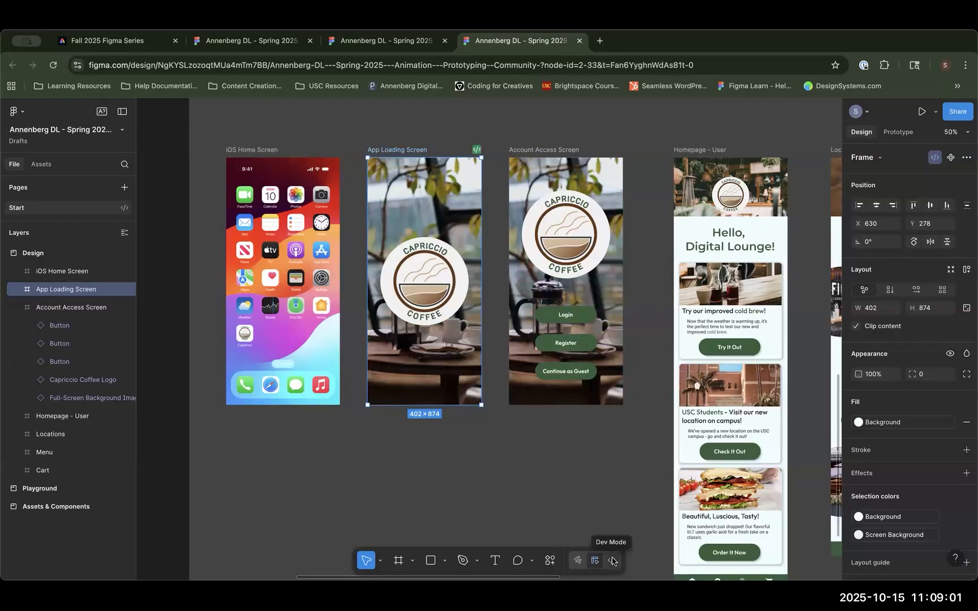
Step: Switch to Dev Mode and inspect the App Loading Screen's layer properties, CSS code, colors and image assets
click(614, 560)
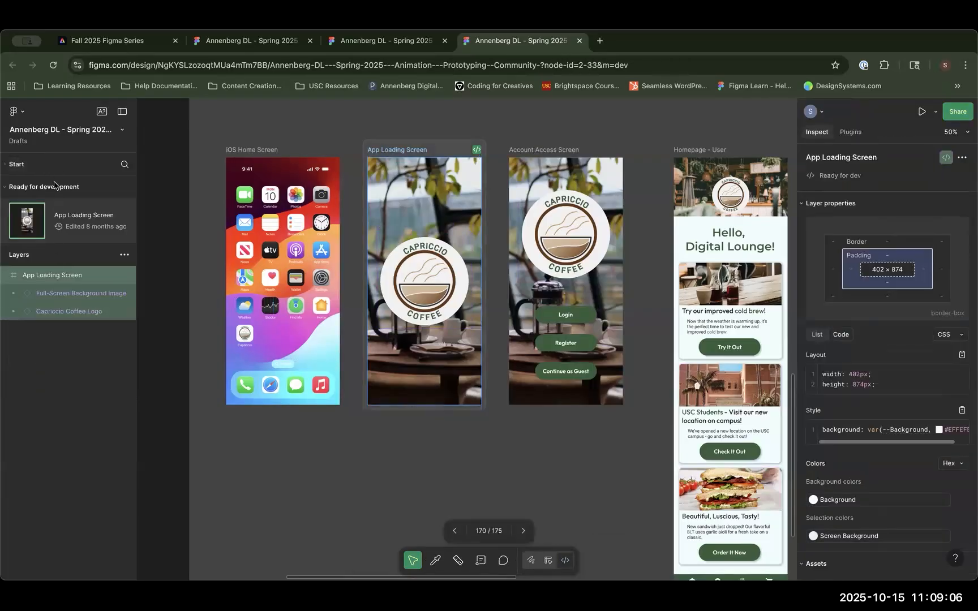
click(39, 218)
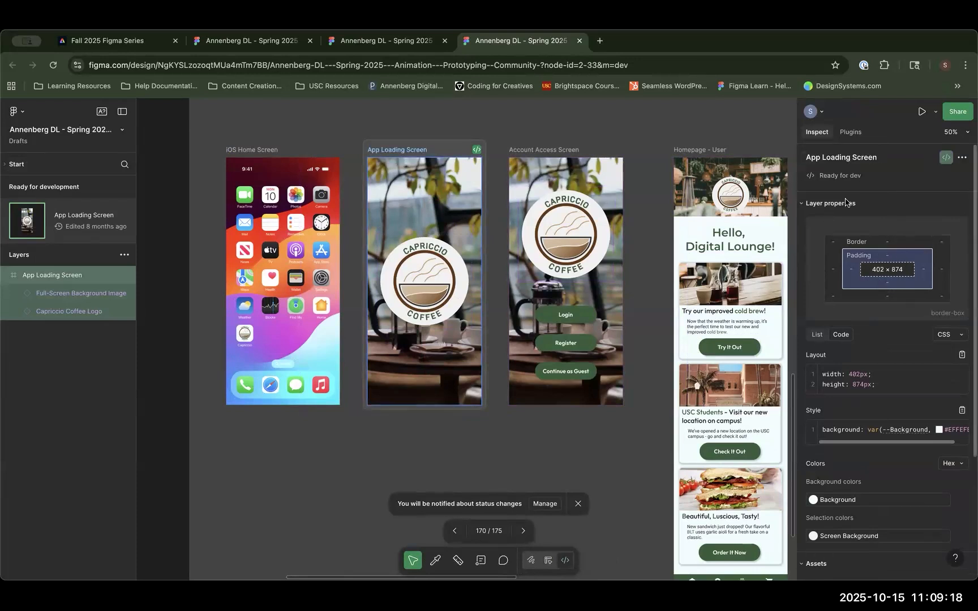
scroll(887, 229, down, 2)
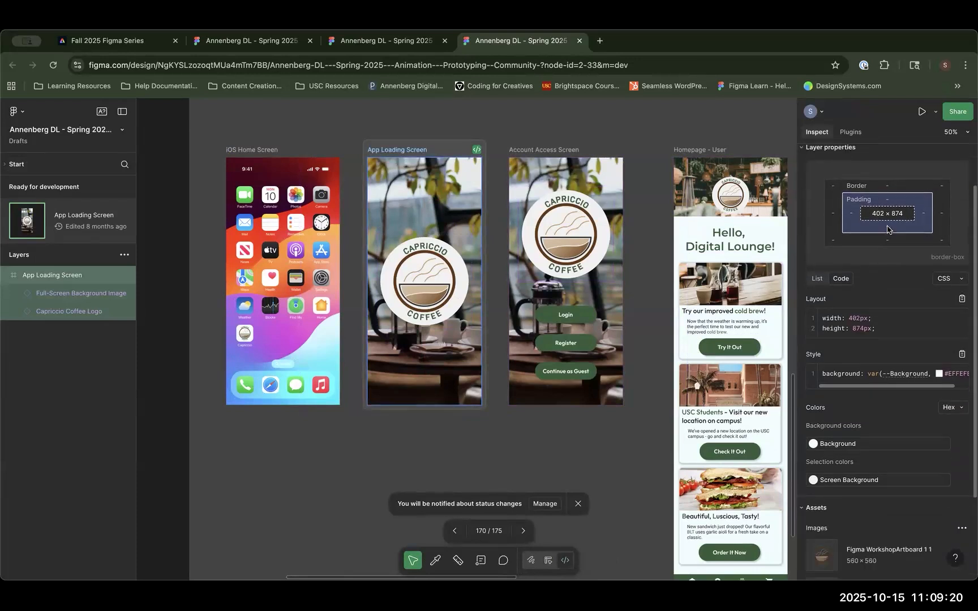
scroll(877, 357, down, 3)
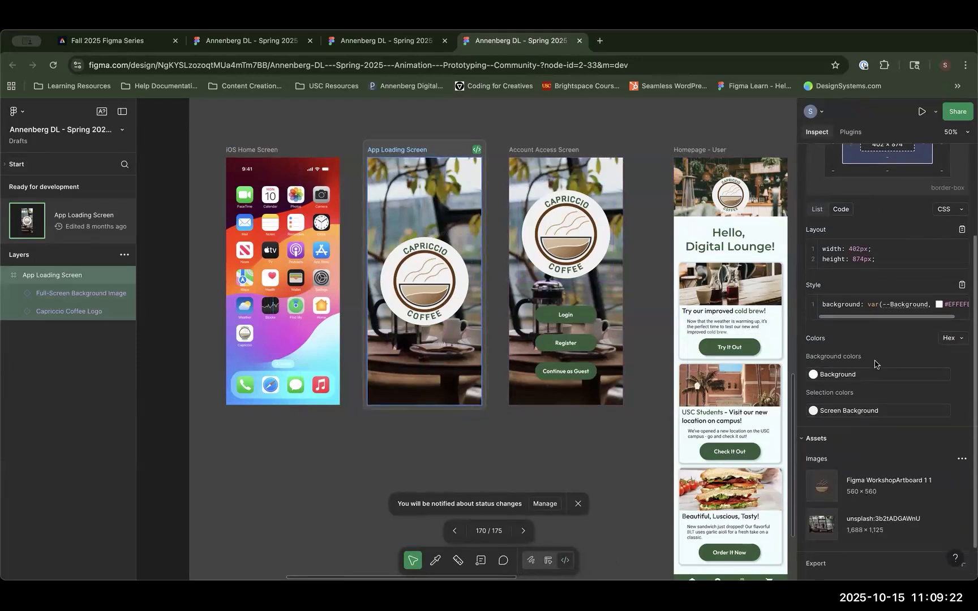
scroll(874, 364, down, 1)
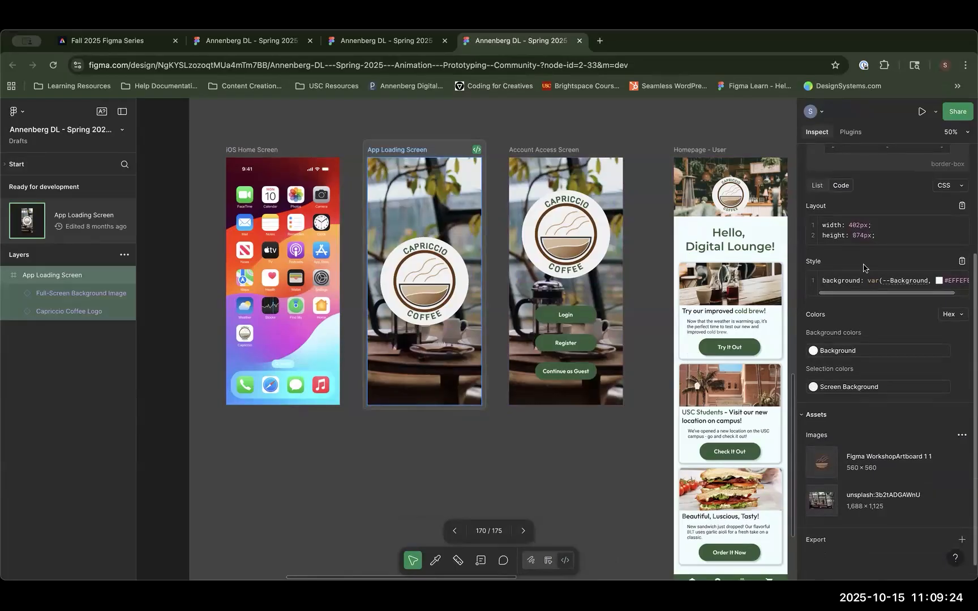
scroll(863, 268, up, 5)
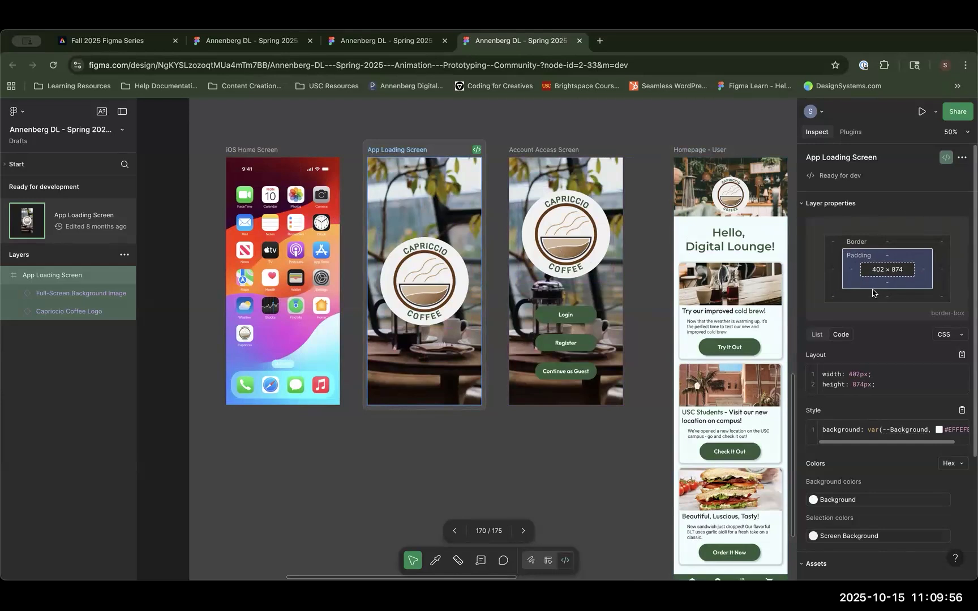
scroll(817, 234, down, 3)
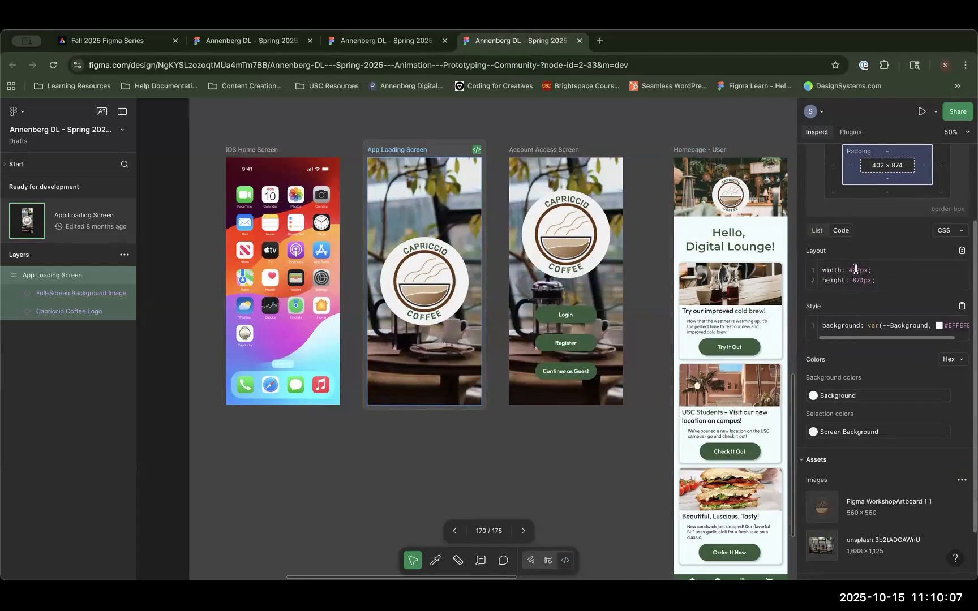
drag(866, 338, 887, 339)
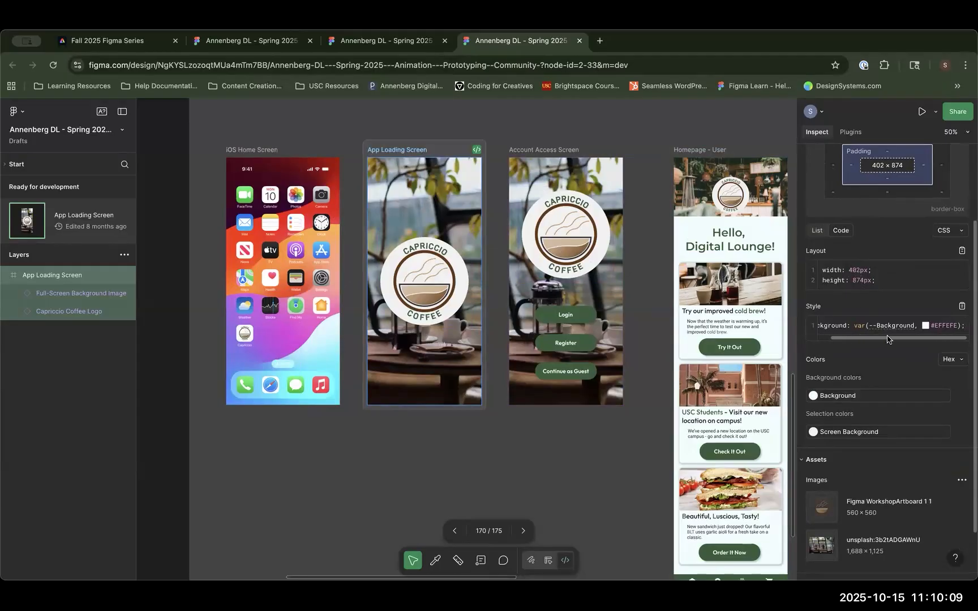
scroll(853, 343, left, 3)
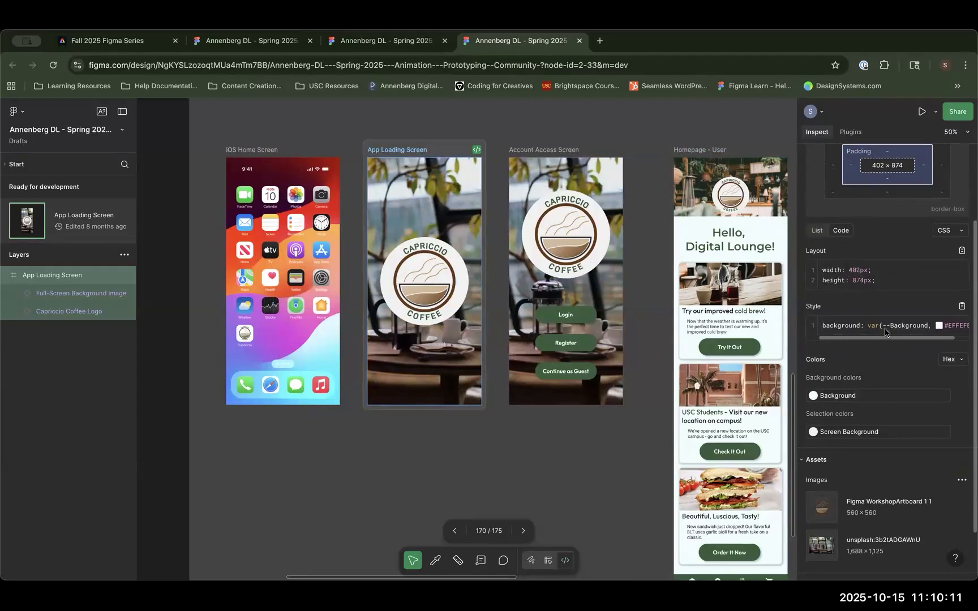
Step: Display the App Loading Screen's code as iOS SwiftUI and return the code language to CSS
click(962, 231)
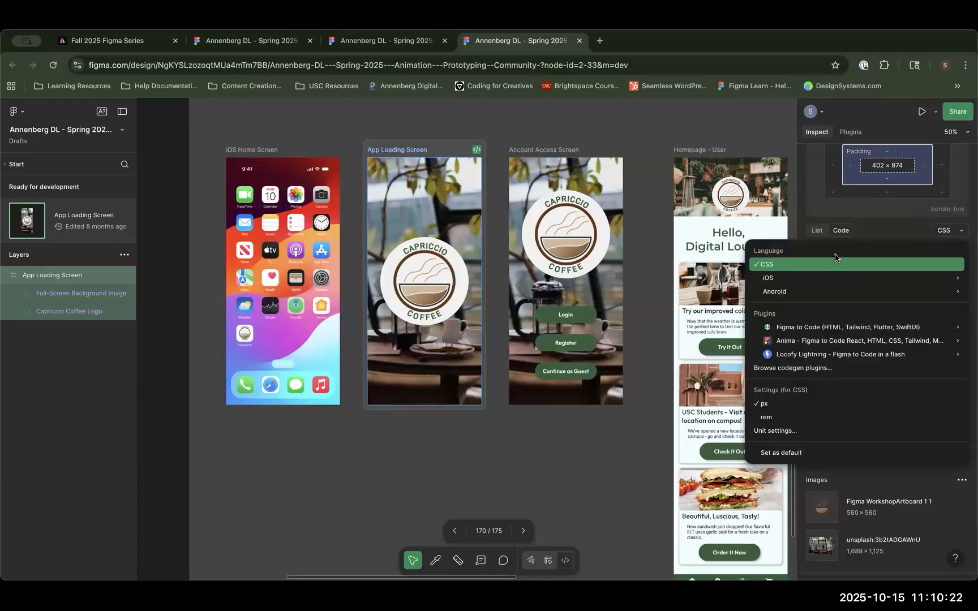
mouse_move(795, 279)
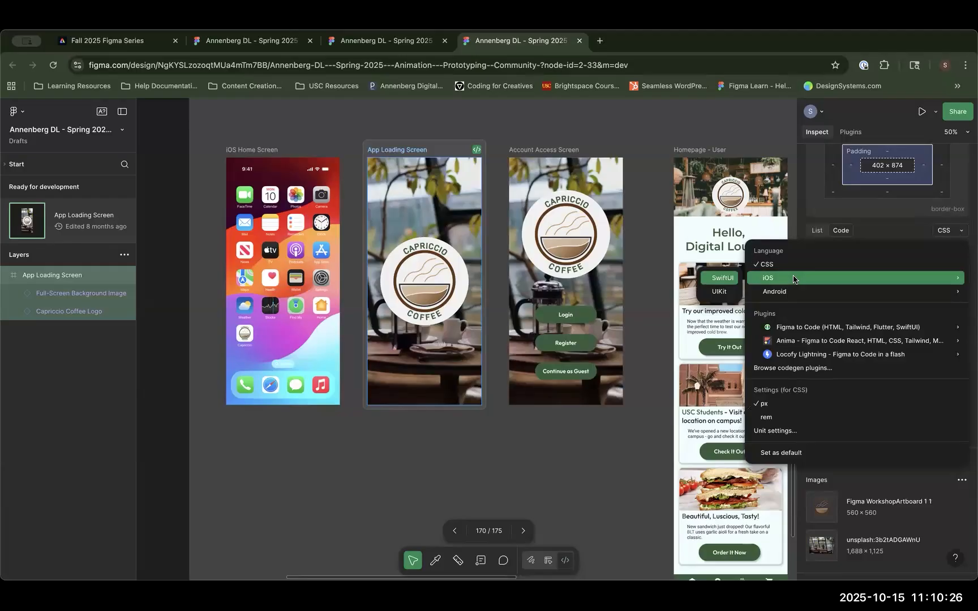
click(722, 278)
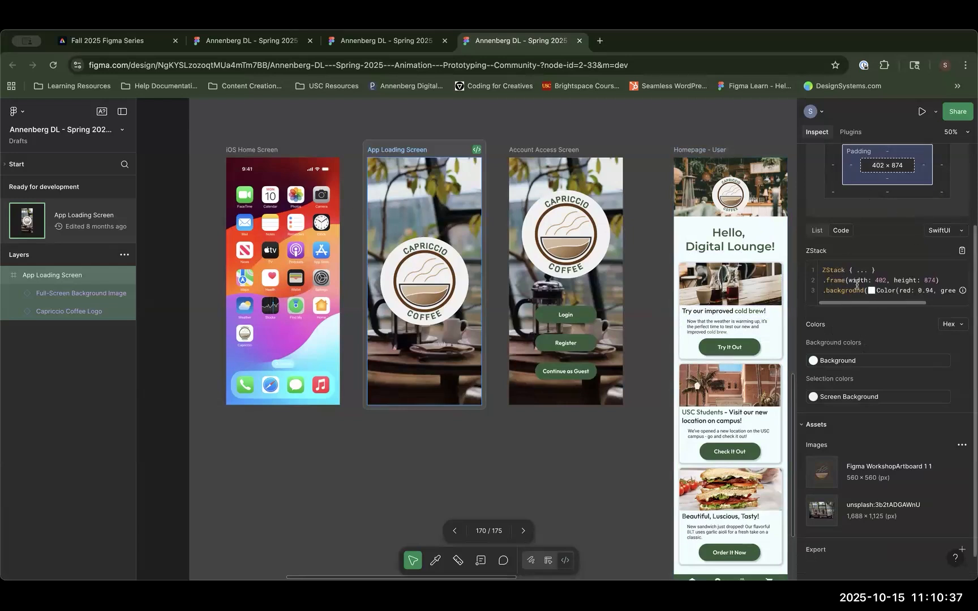
click(944, 230)
mouse_move(851, 292)
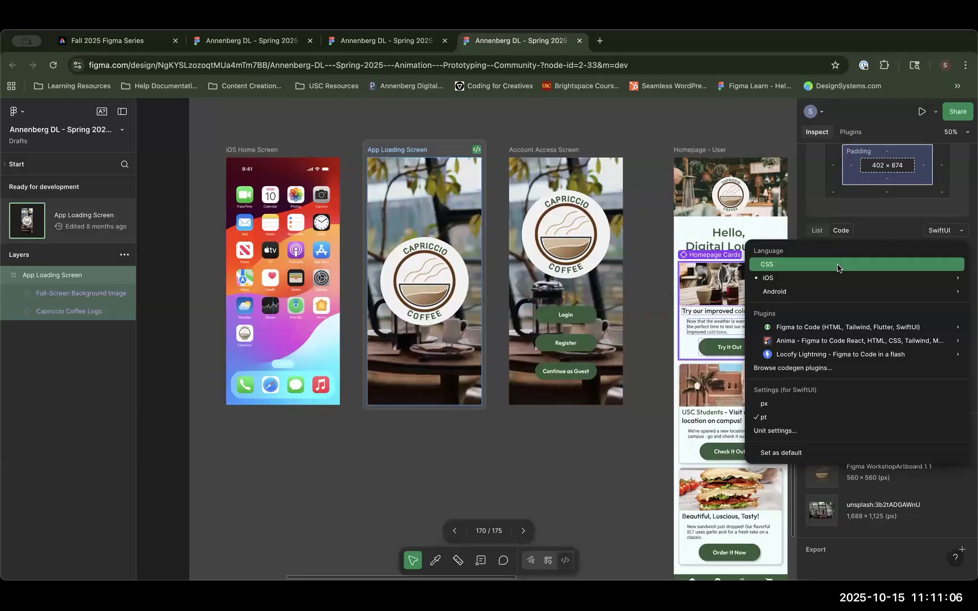
click(838, 269)
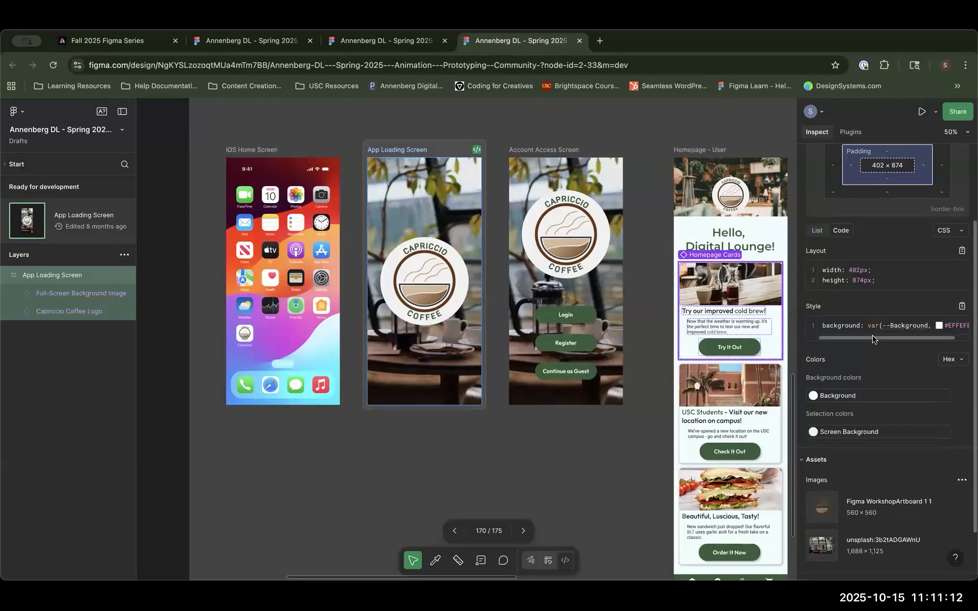
Step: Inspect the Capriccio Coffee Logo on the App Loading Screen and download its layer image as a 332 × 332 PNG
click(423, 300)
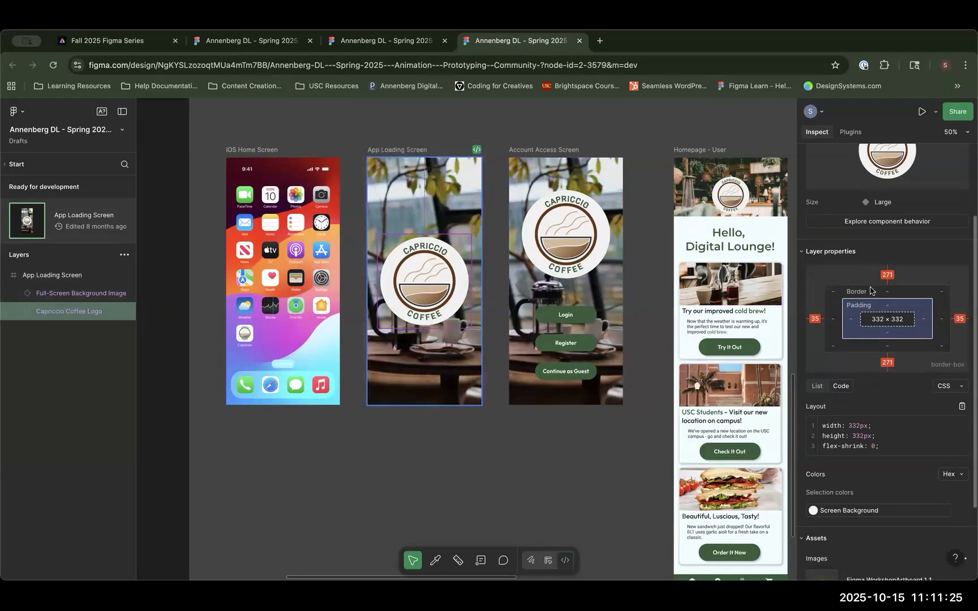
scroll(881, 416, down, 3)
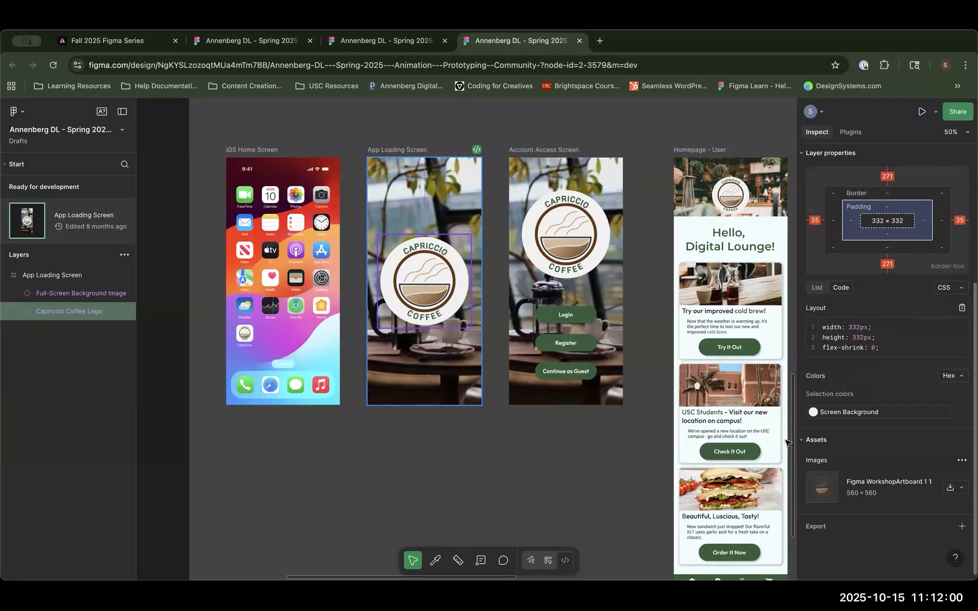
click(960, 487)
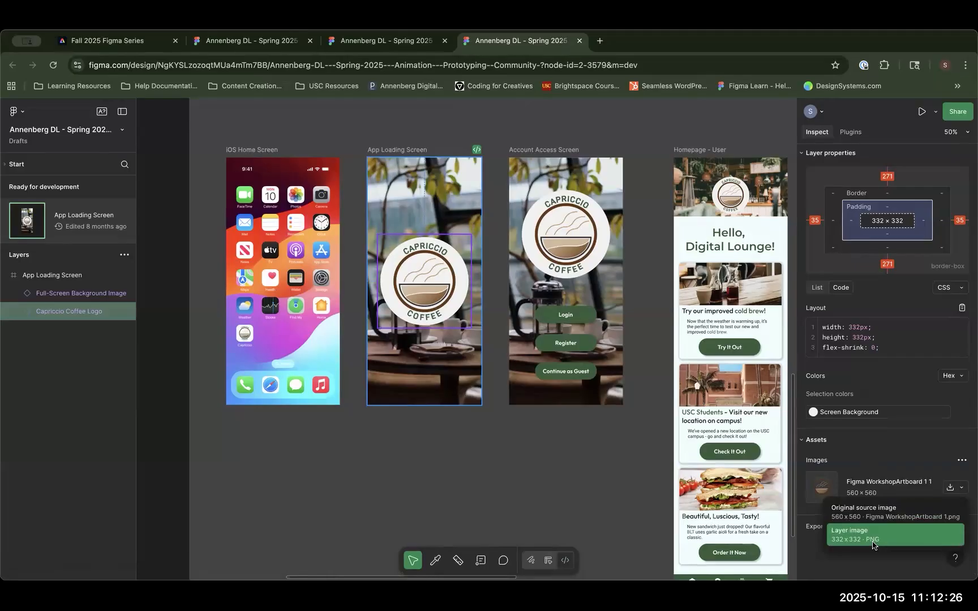
click(872, 544)
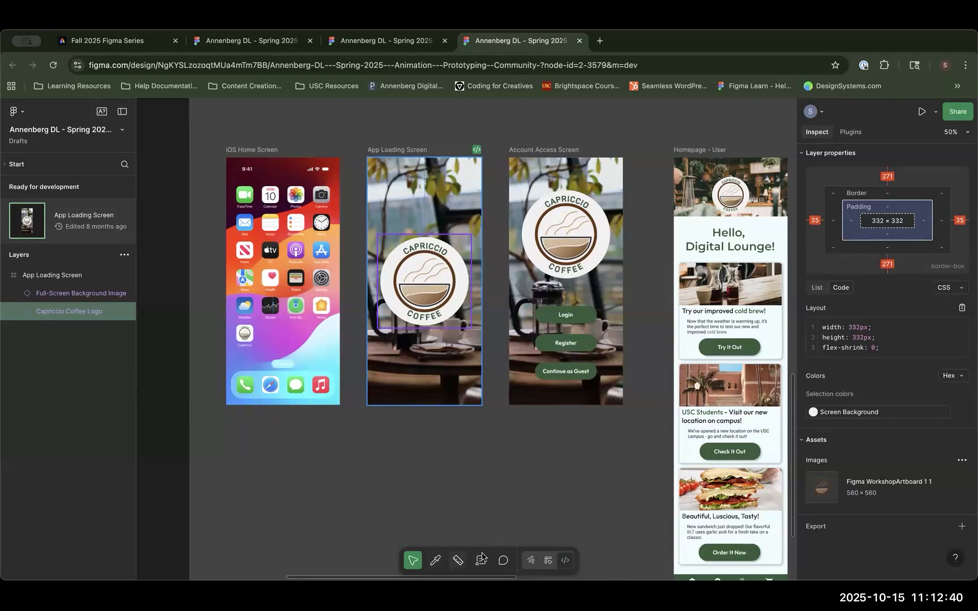
Step: Activate the Measurement tool and inspect the Home app icon on the iOS Home Screen up close
click(436, 561)
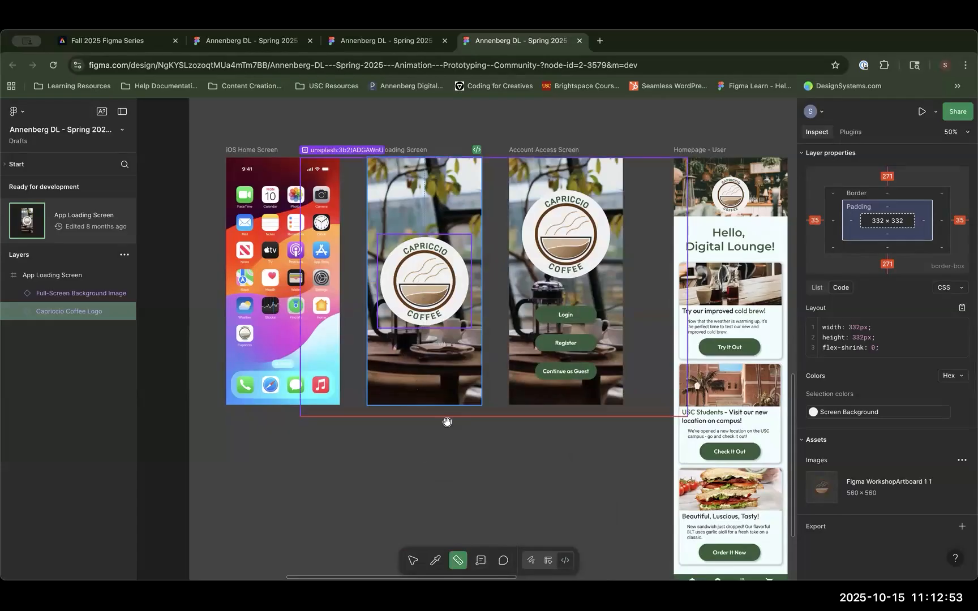
scroll(411, 437, left, 5)
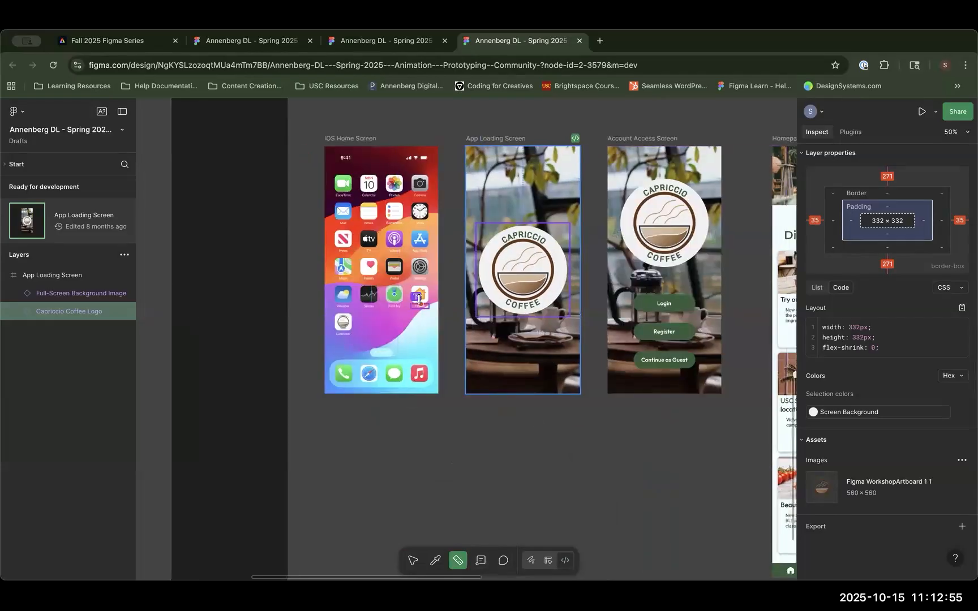
click(422, 296)
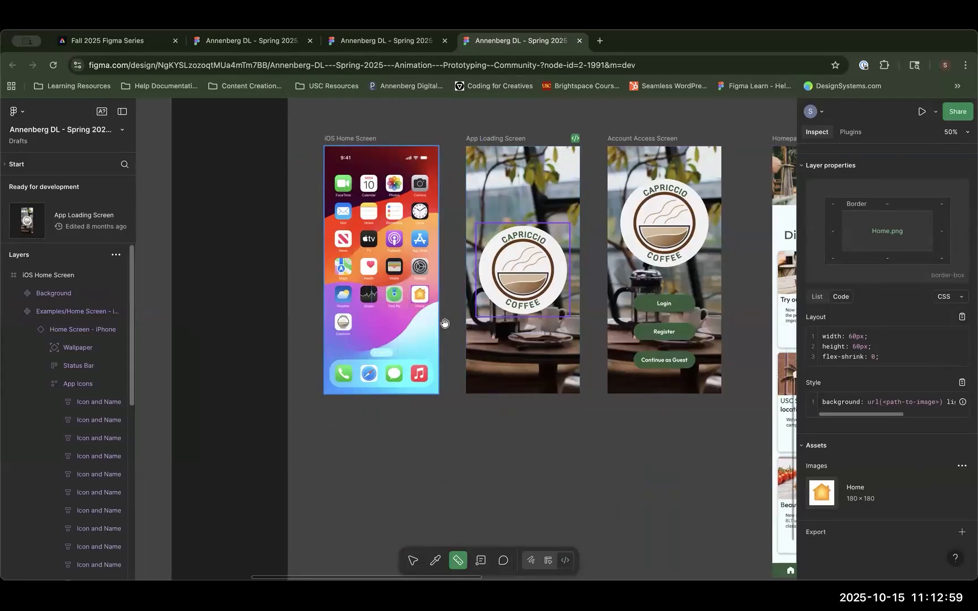
key(super+equal)
key(super+equal)
scroll(565, 344, up, 2)
scroll(564, 344, left, 2)
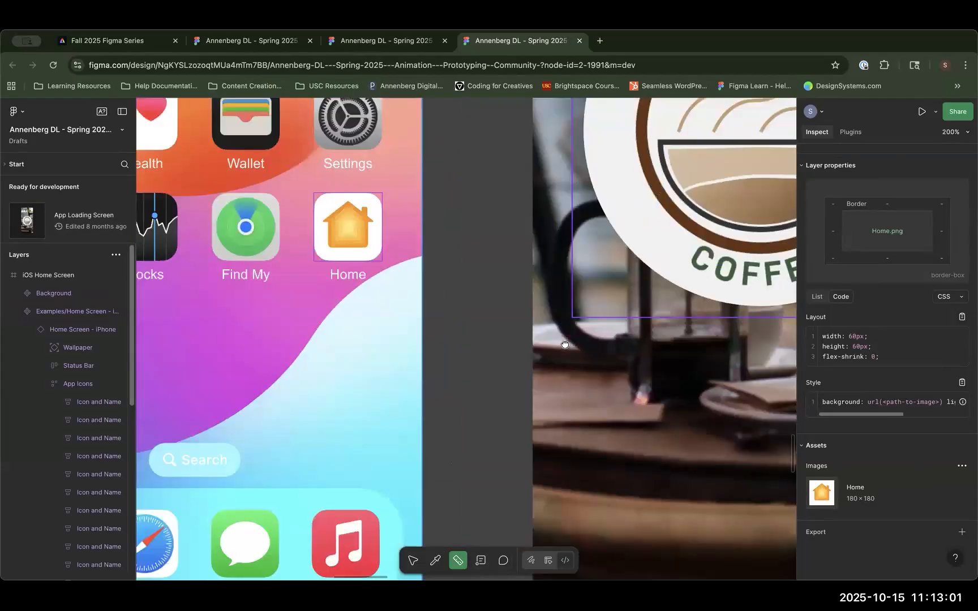
scroll(564, 344, up, 2)
scroll(565, 345, left, 2)
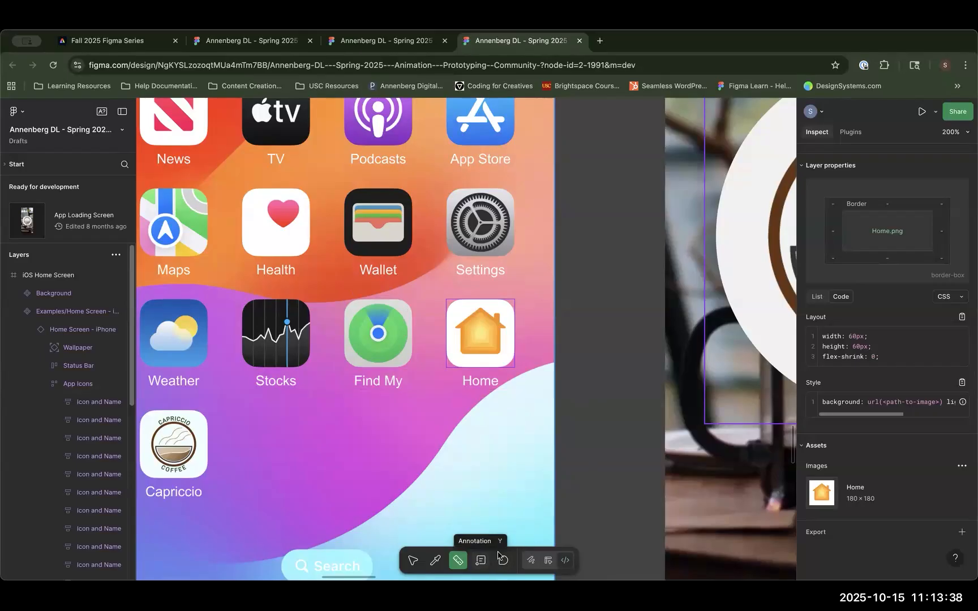
Step: Return to design mode and remove the ready-for-dev status from the App Loading Screen frame
click(548, 561)
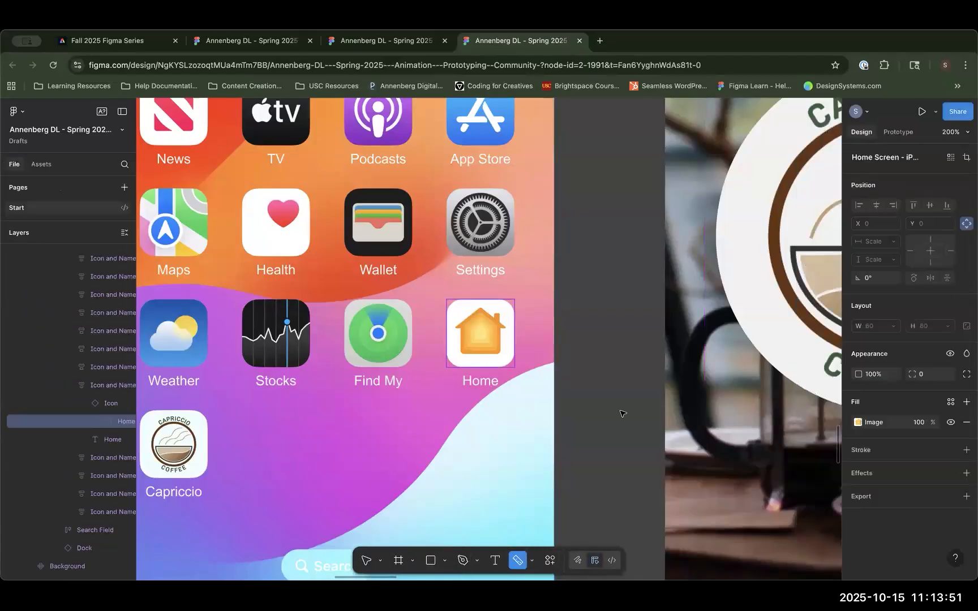
key(minus)
key(minus)
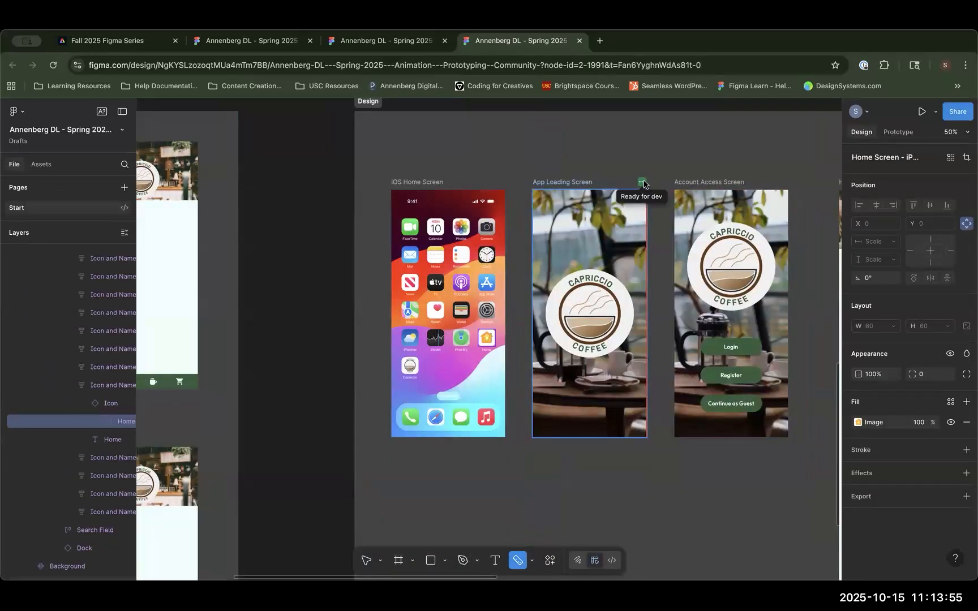
click(643, 182)
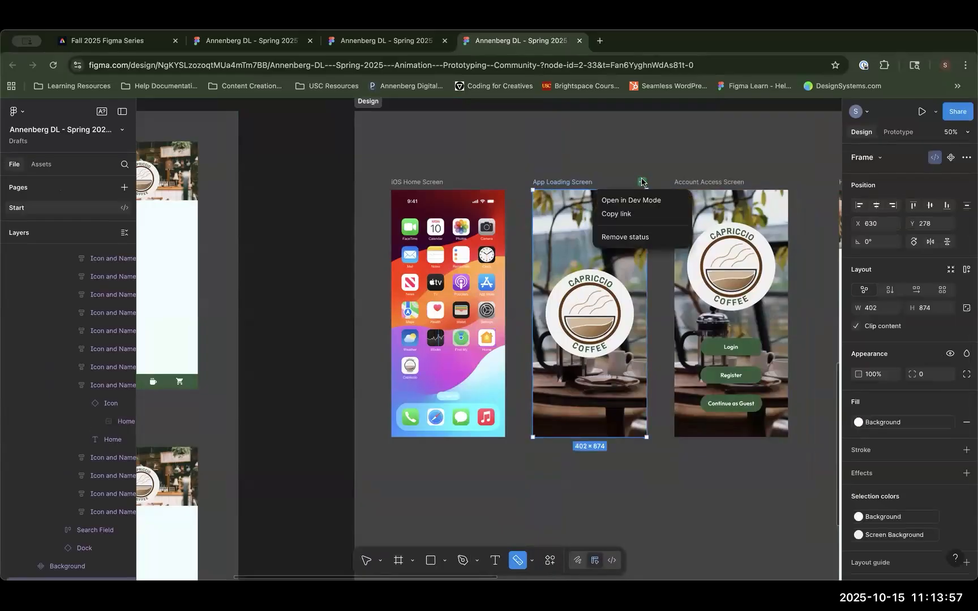
click(631, 234)
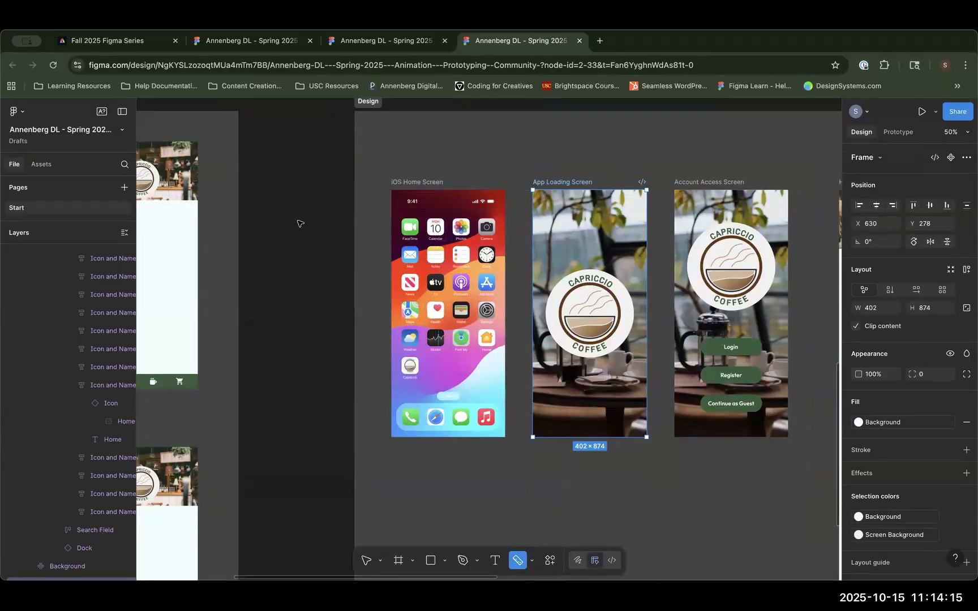
Step: Examine the Playground section's Animation Start and Animation End frames and the Navigation Menu component's variants, and leave the Measurement tool
drag(298, 221, 616, 244)
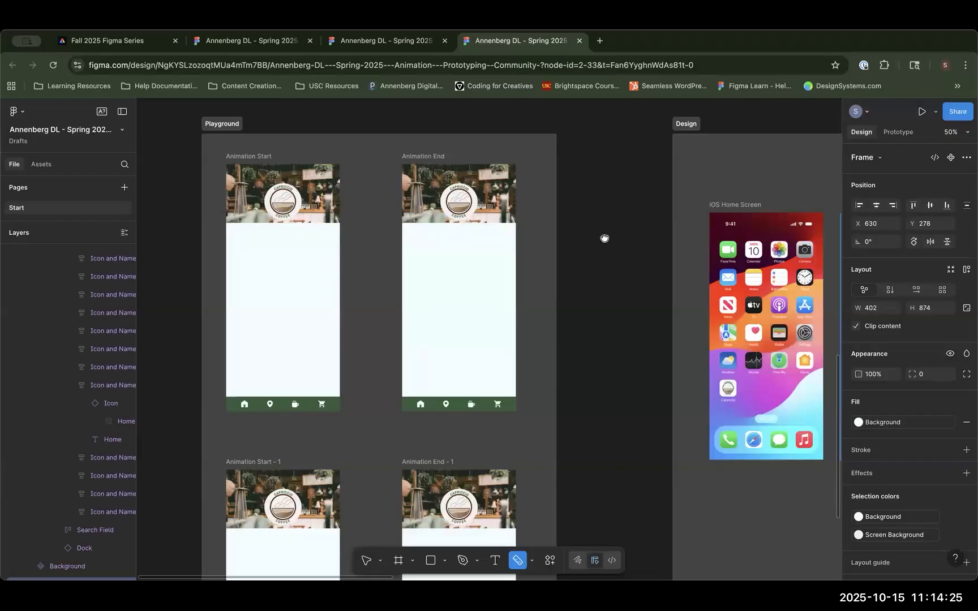
scroll(590, 299, down, 5)
scroll(690, 288, up, 10)
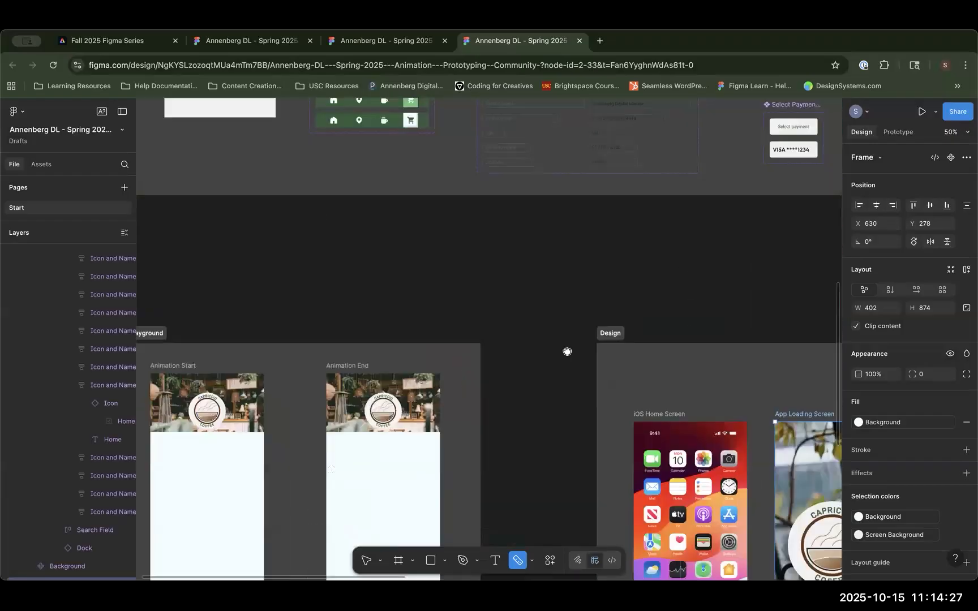
scroll(718, 278, down, 4)
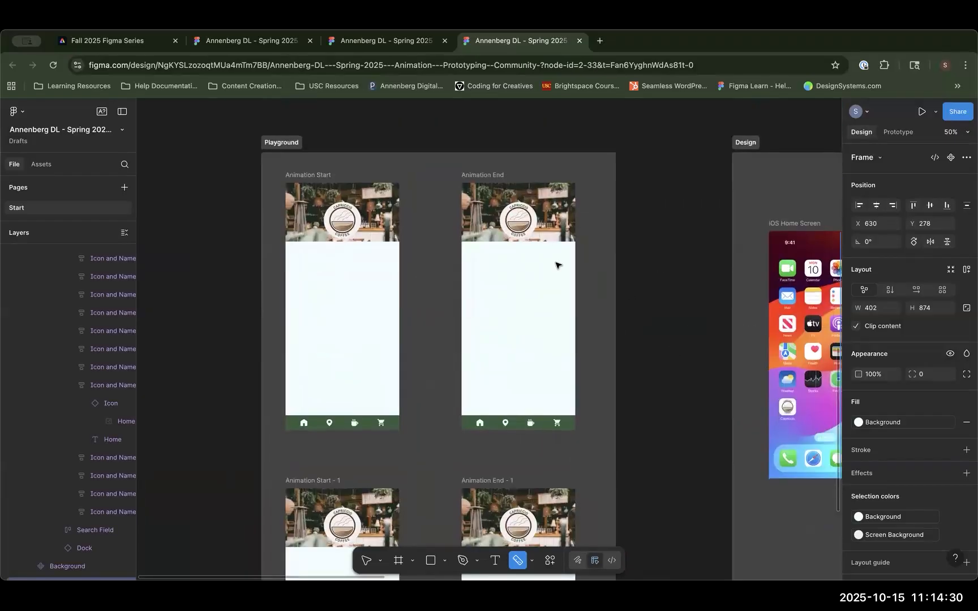
key(shift+0)
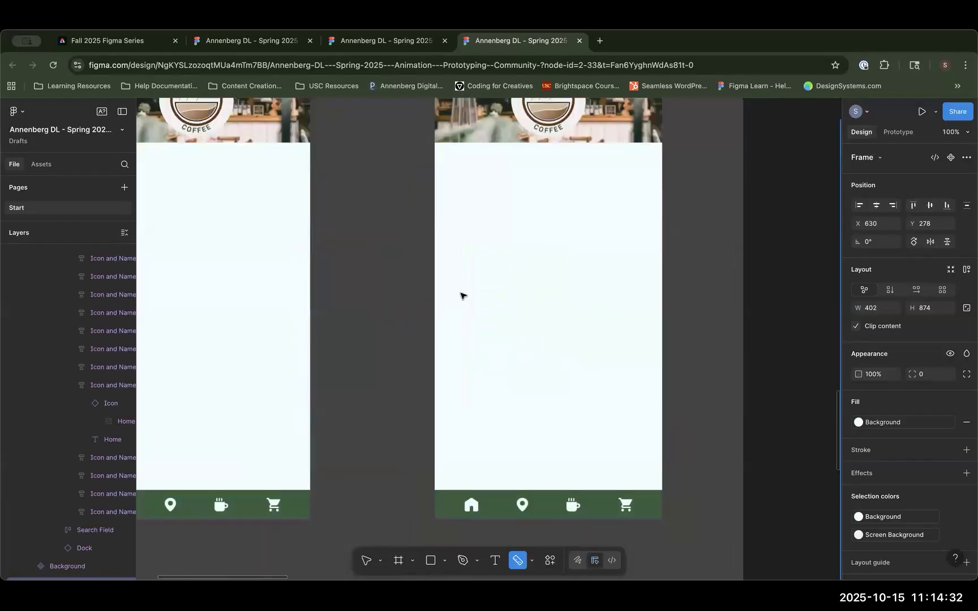
scroll(432, 371, up, 2)
scroll(432, 371, left, 2)
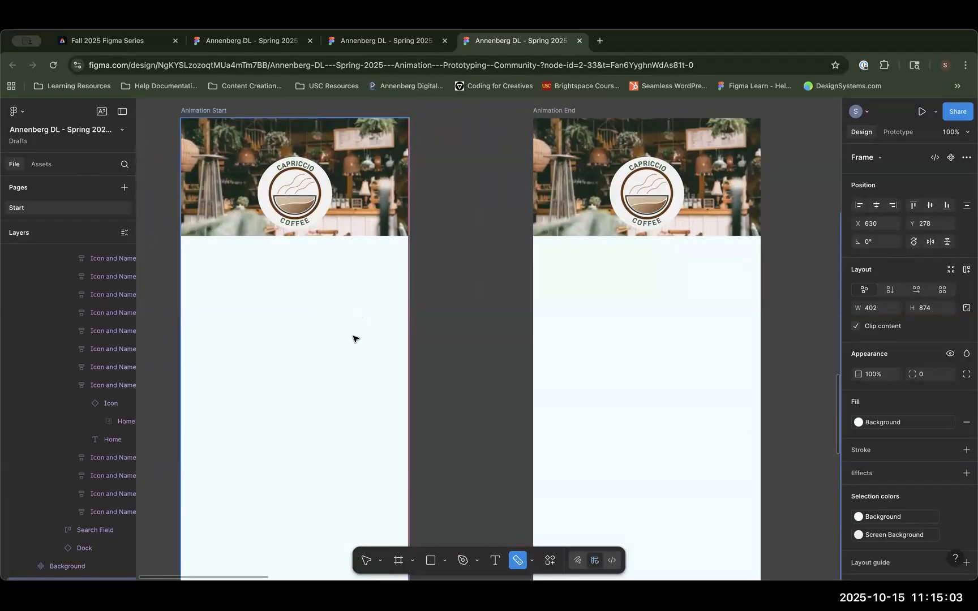
scroll(284, 533, down, 2)
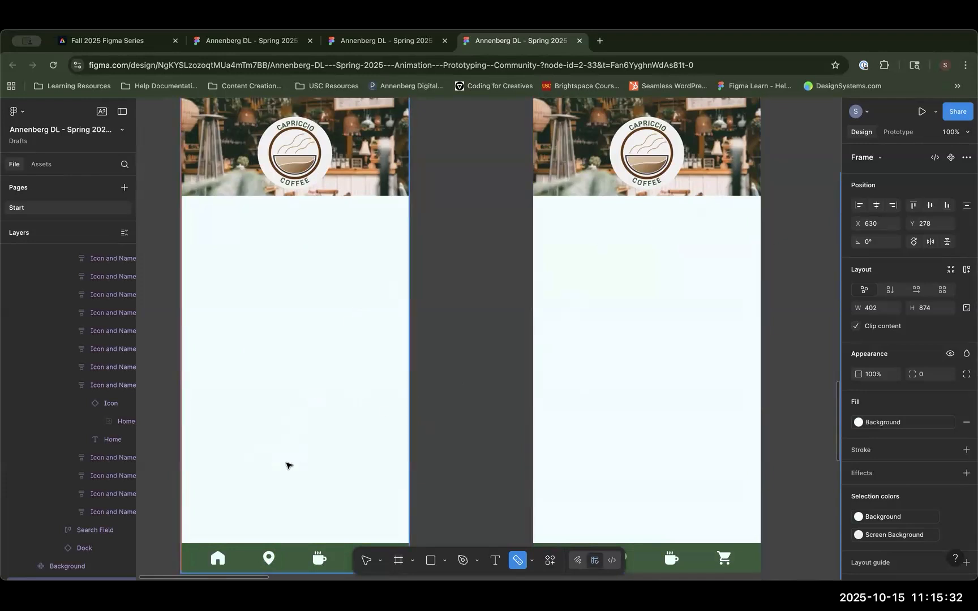
scroll(560, 254, up, 10)
scroll(588, 281, up, 5)
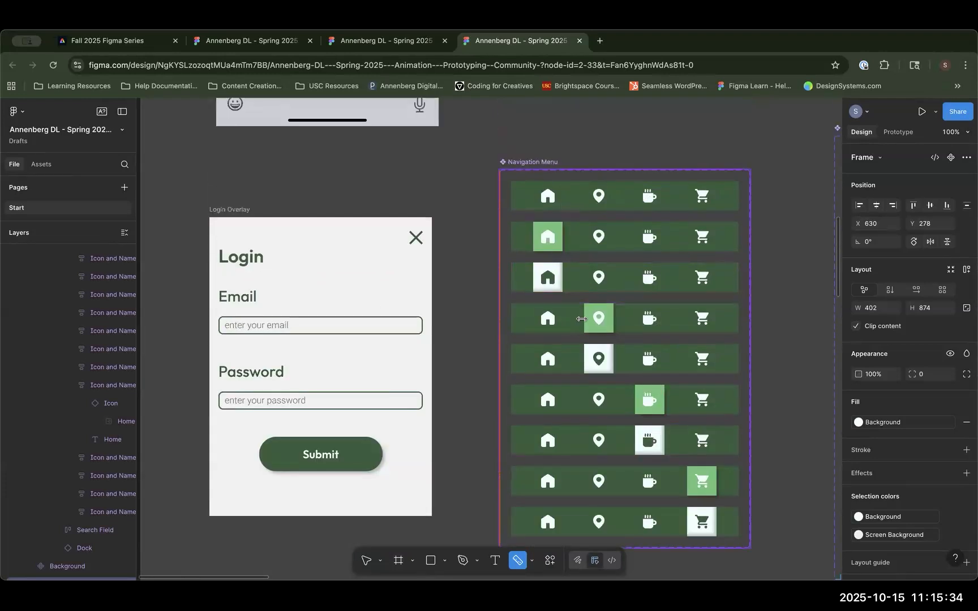
scroll(577, 238, down, 2)
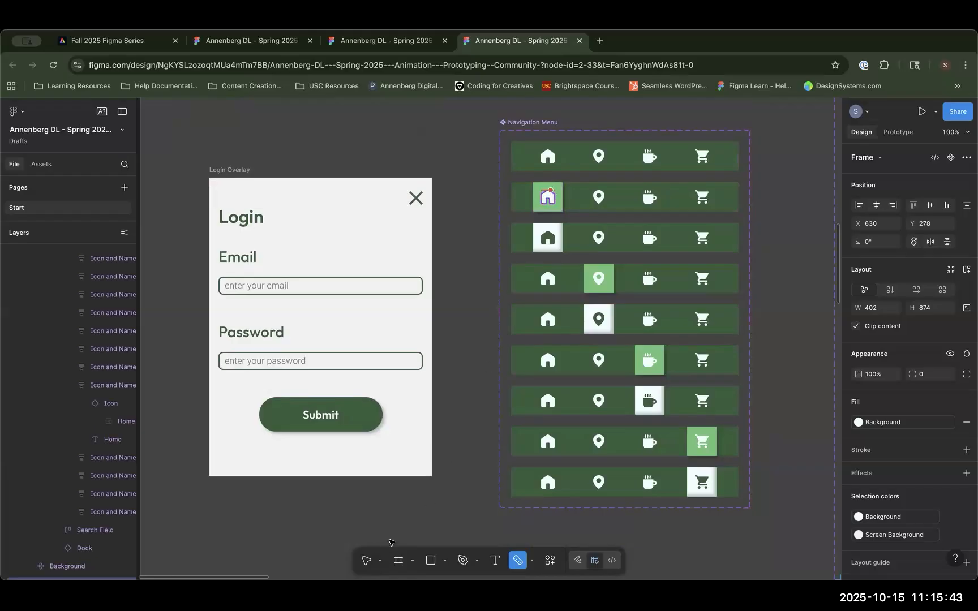
key(Escape)
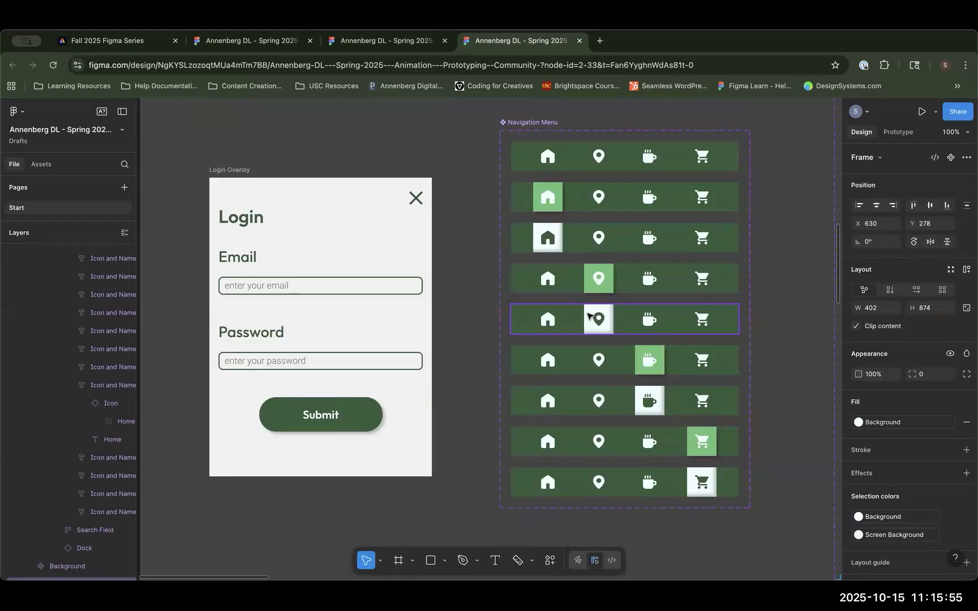
Step: Draw a circle about 145 × 145 below the header image in the Playground's Animation Start frame
scroll(310, 291, down, 10)
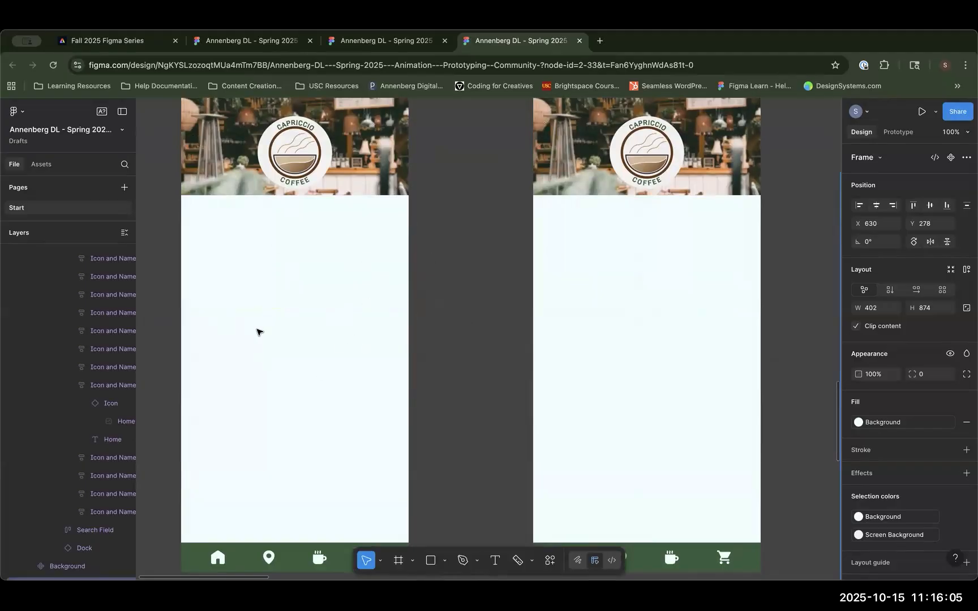
scroll(294, 290, up, 1)
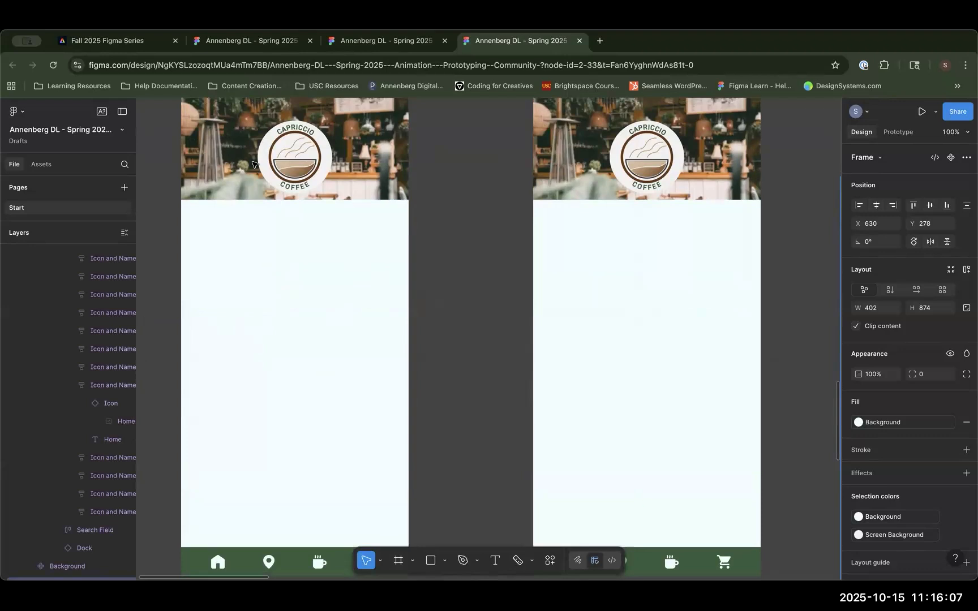
scroll(253, 165, up, 5)
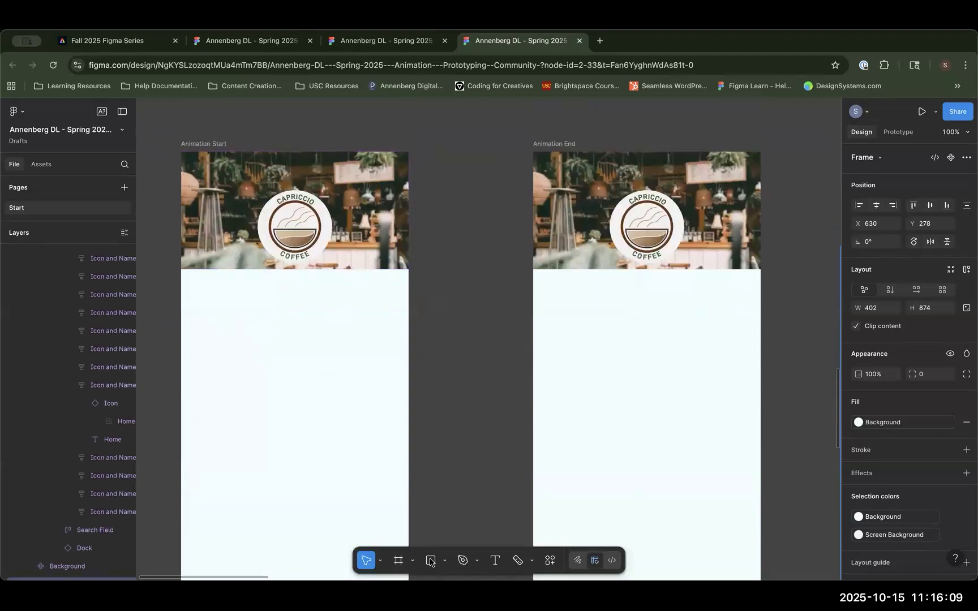
key(o)
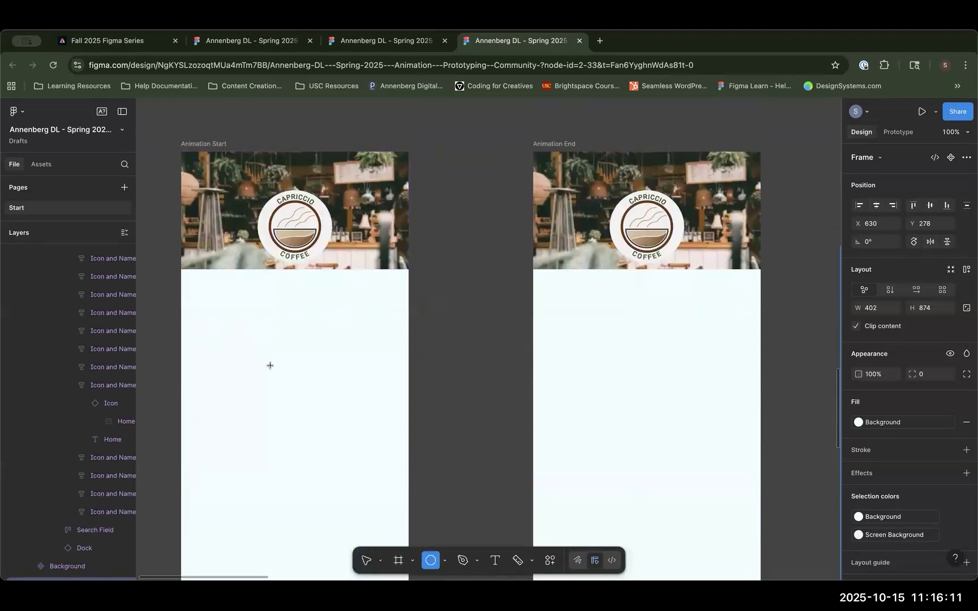
drag(227, 297, 300, 379)
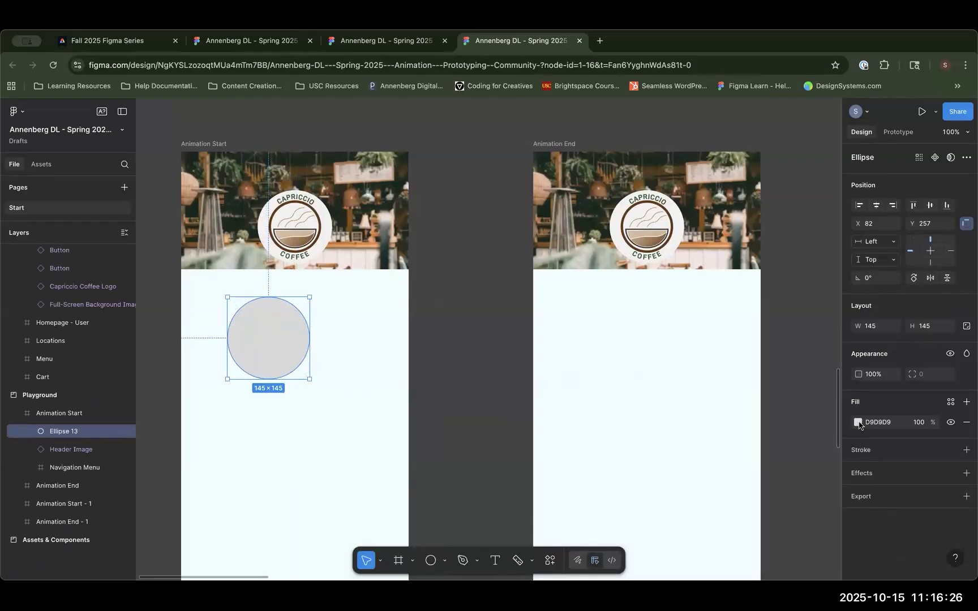
Step: Apply the Primary color style from the libraries to the circle's fill
click(951, 402)
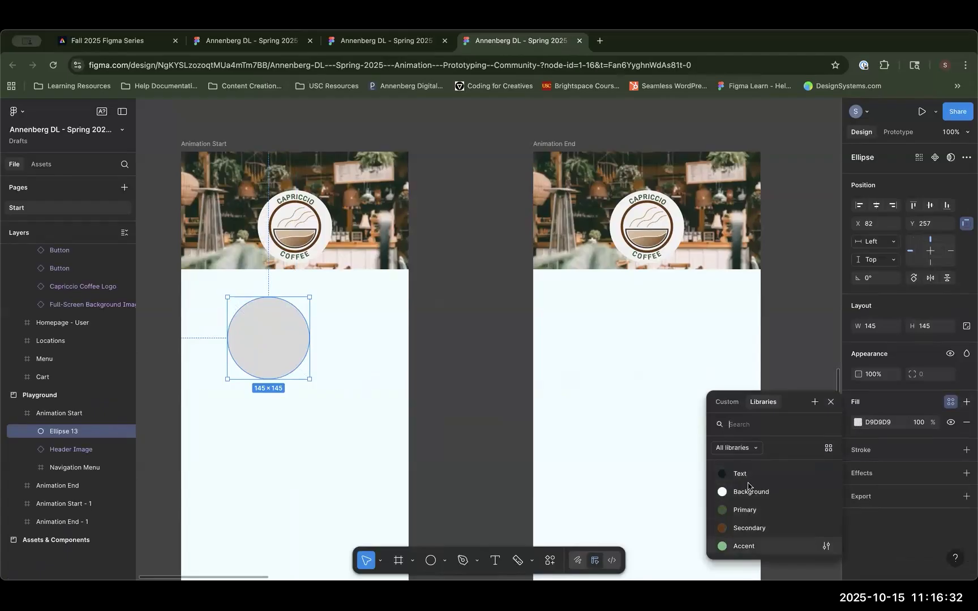
click(950, 403)
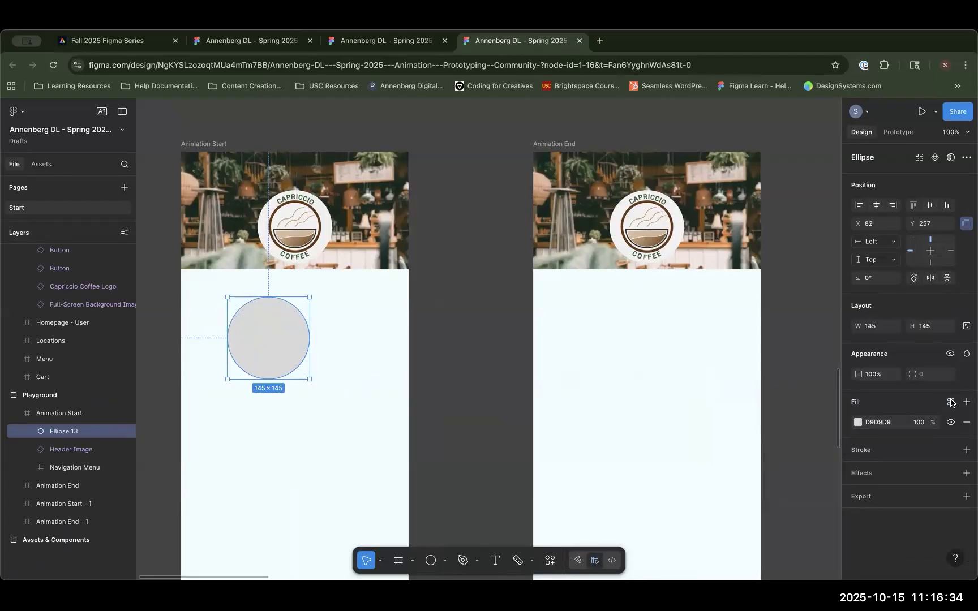
click(950, 403)
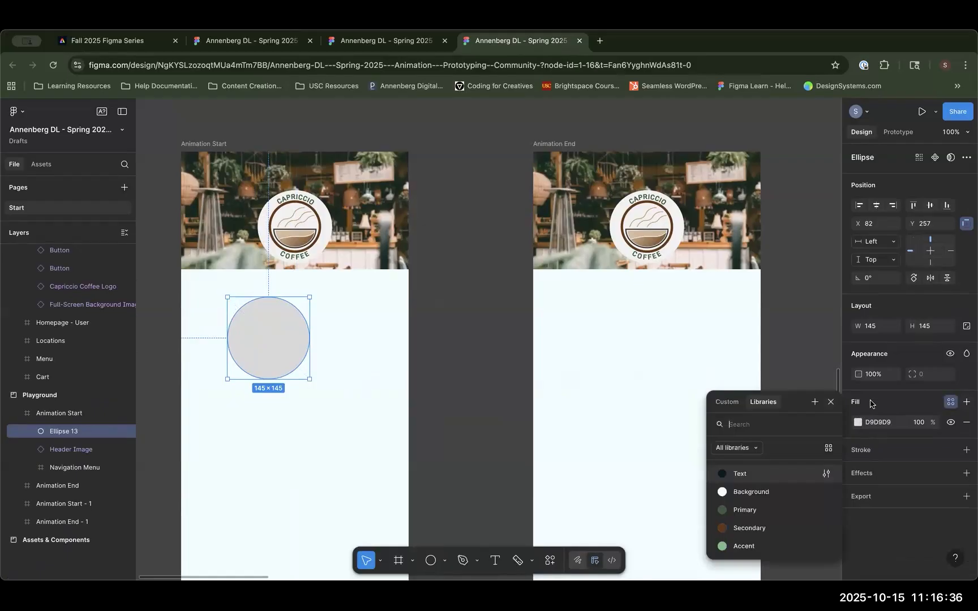
click(858, 423)
click(858, 423)
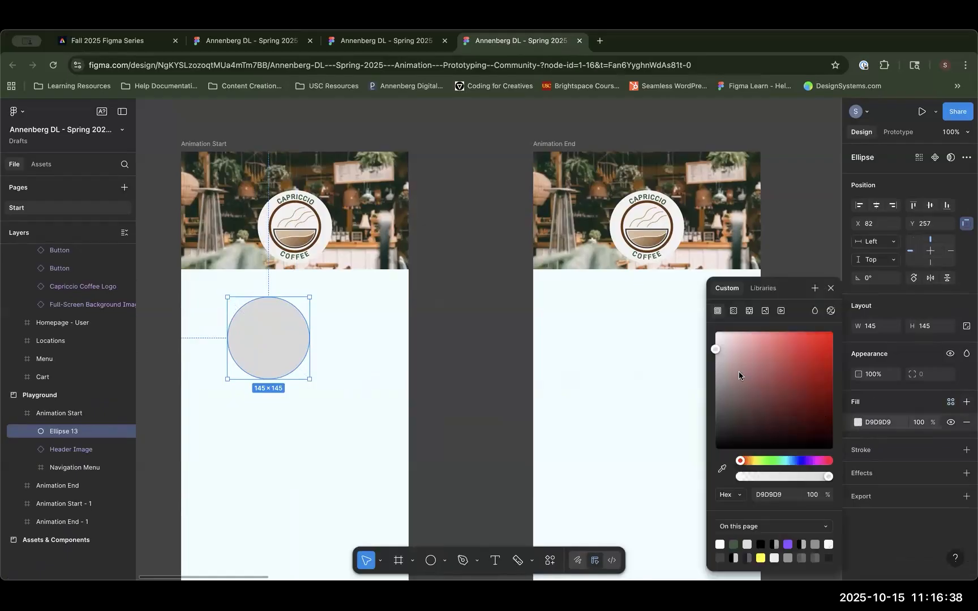
click(950, 403)
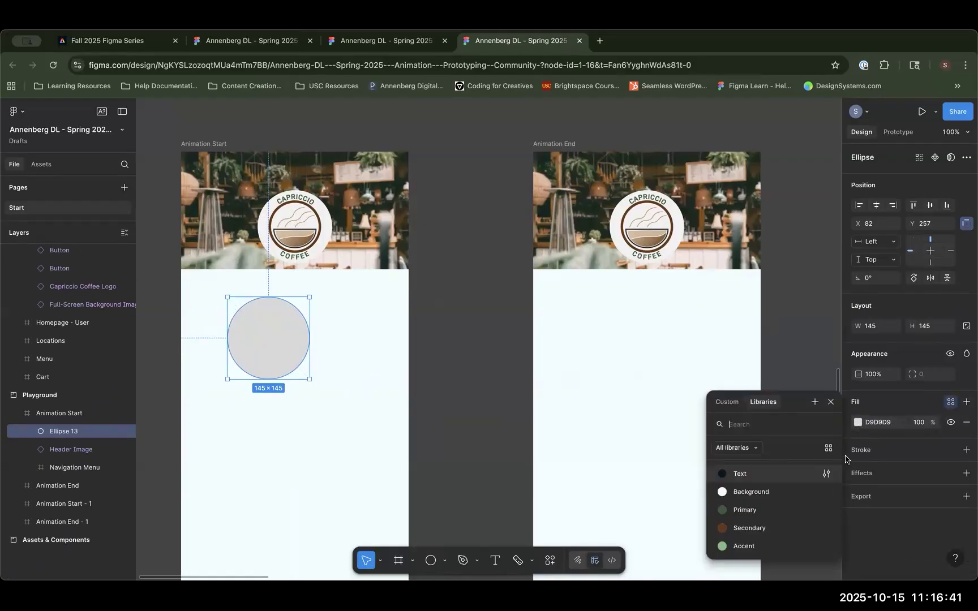
click(746, 511)
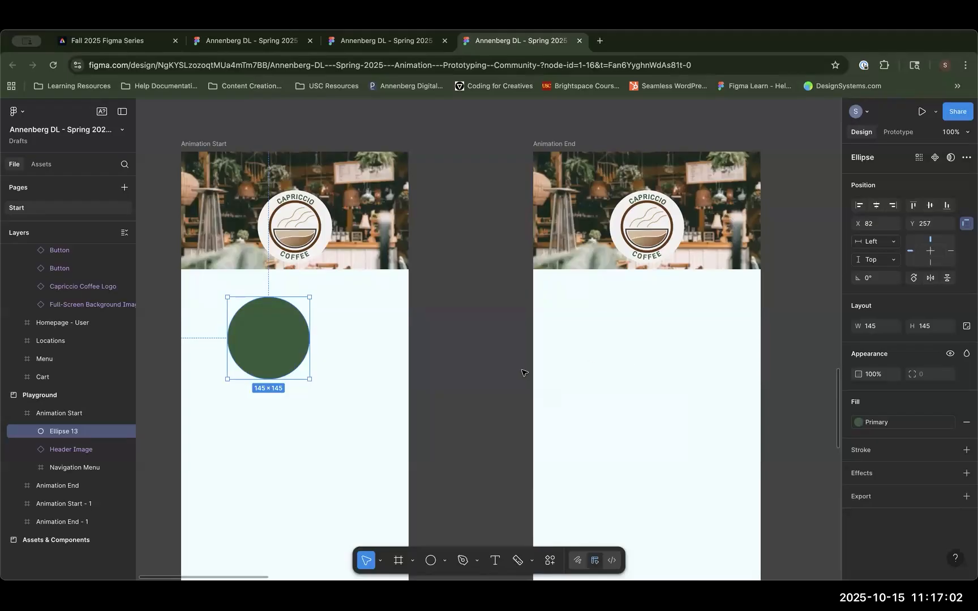
Step: Duplicate the circle into the lower part of the Animation End frame and shrink the copy to about 68 × 68
mouse_move(300, 348)
drag(273, 350, 673, 494)
scroll(662, 442, down, 4)
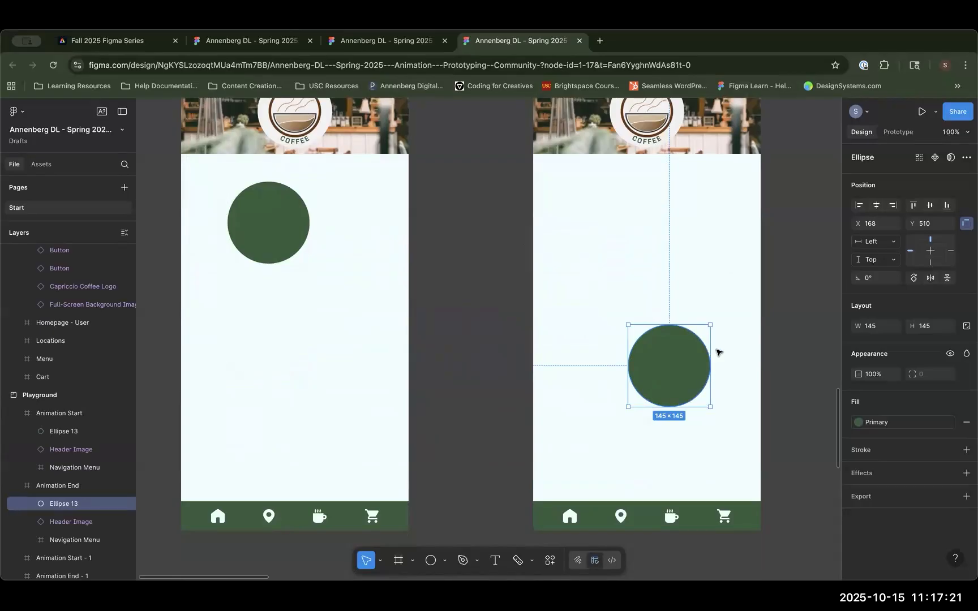
drag(628, 326, 678, 380)
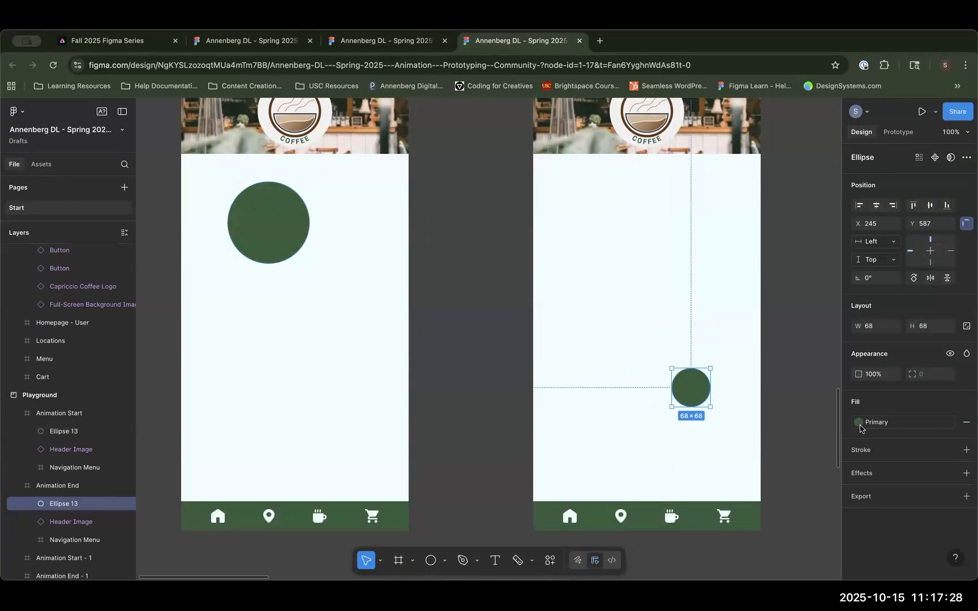
Step: Apply the Accent color style to the fill of the small circle in the Animation End frame
click(916, 421)
click(773, 445)
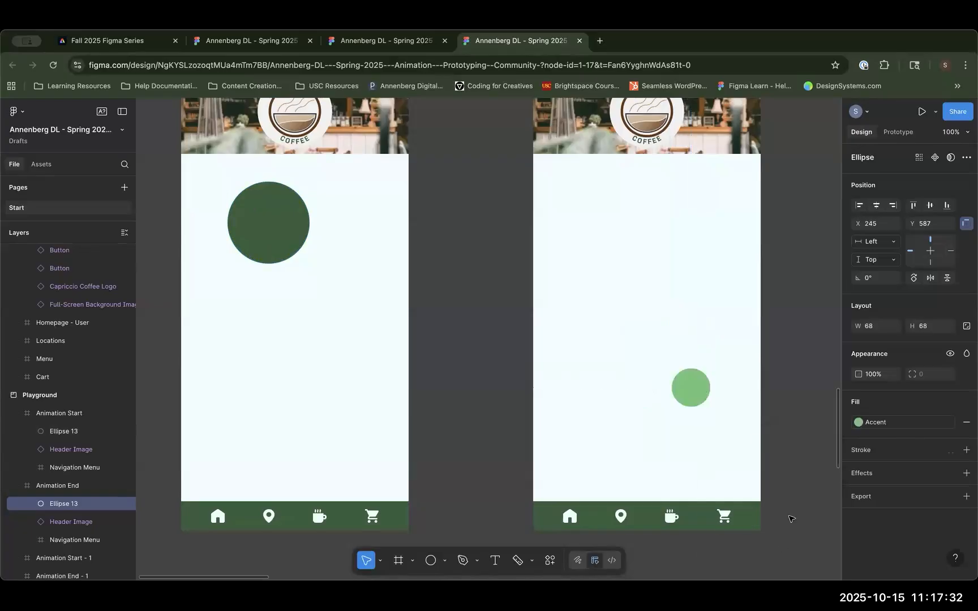
click(791, 437)
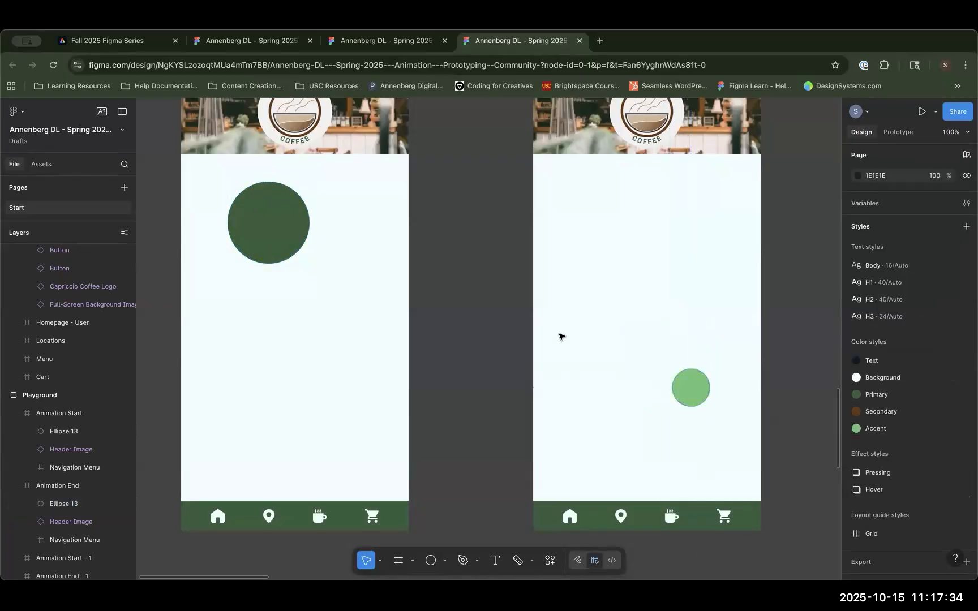
Step: In prototype mode, connect the large circle in Animation Start to the Animation End frame with an interaction
scroll(469, 277, down, 1)
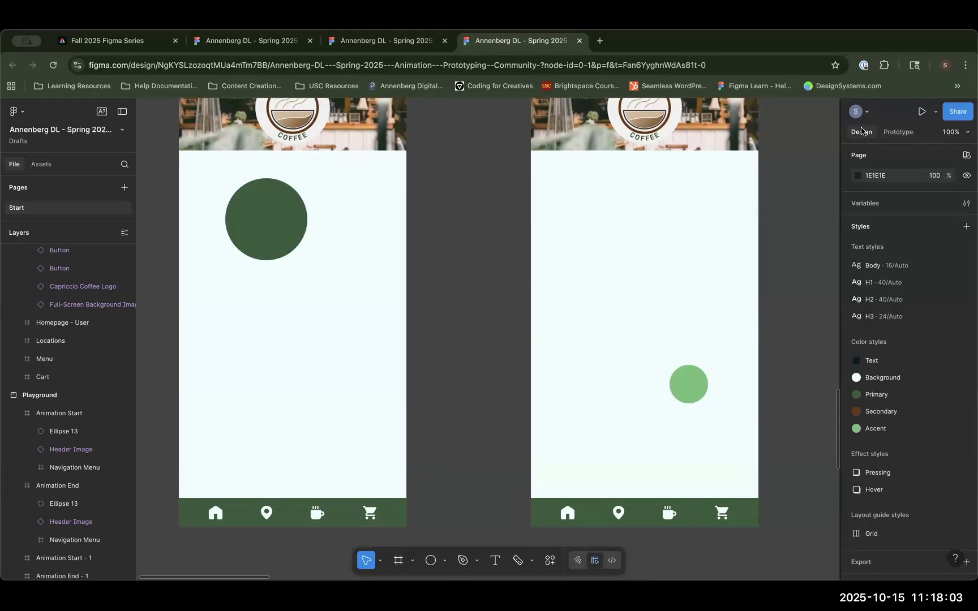
click(898, 133)
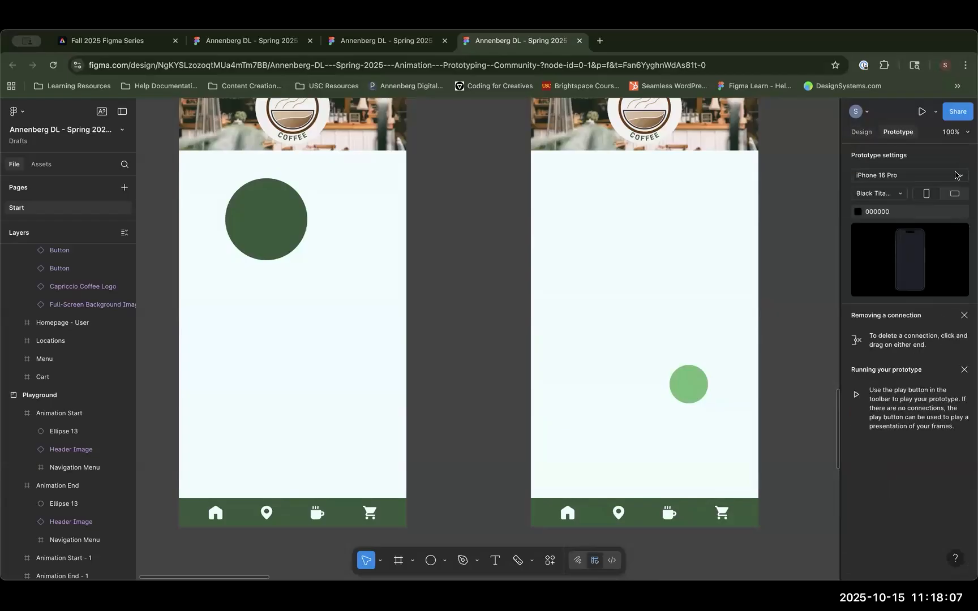
click(279, 225)
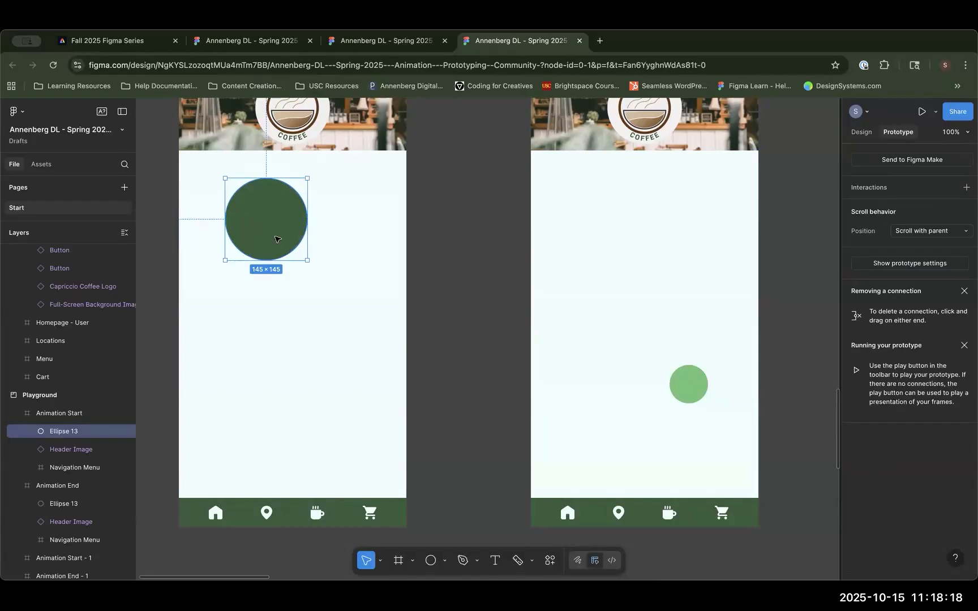
click(311, 228)
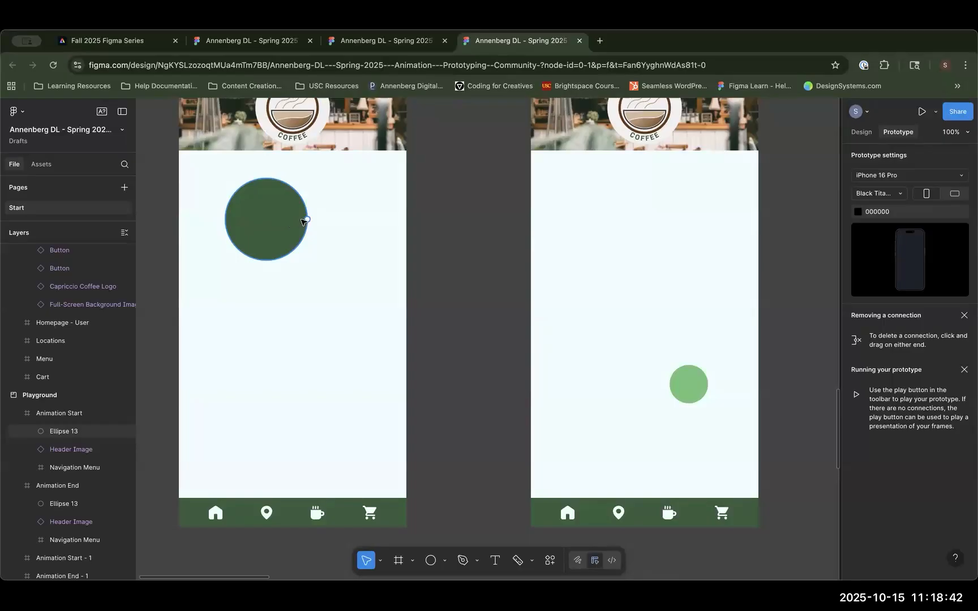
drag(307, 220, 533, 320)
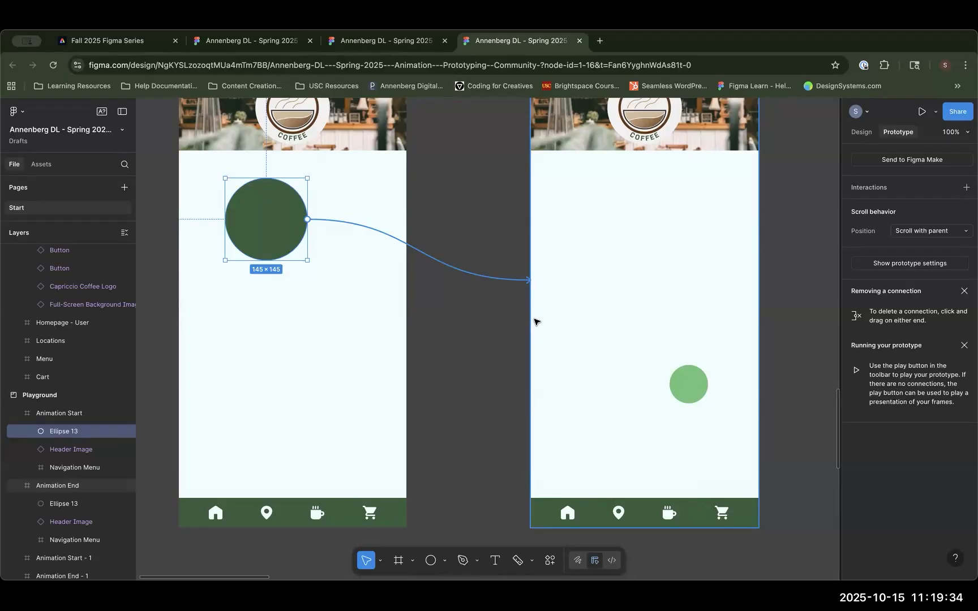
drag(536, 321, 535, 323)
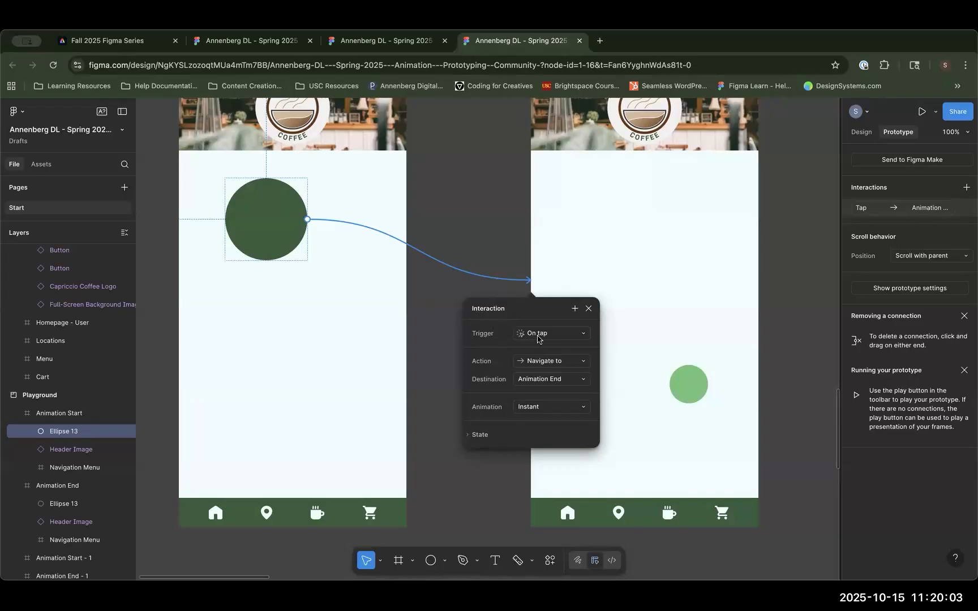
Step: Examine the interaction's trigger, action, destination and animation options, keeping On tap, Navigate to, Animation End and Instant, and close its settings
click(576, 338)
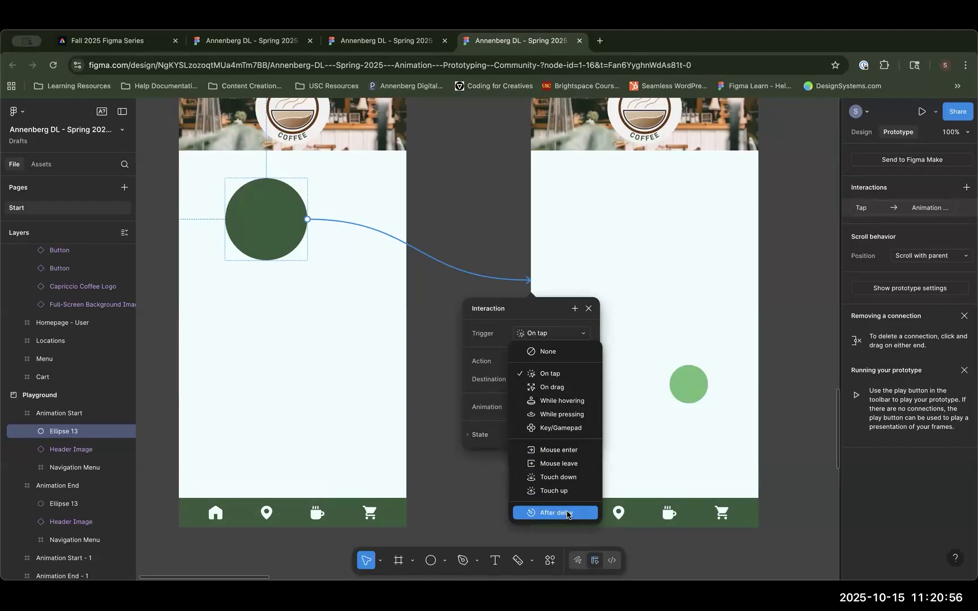
click(555, 378)
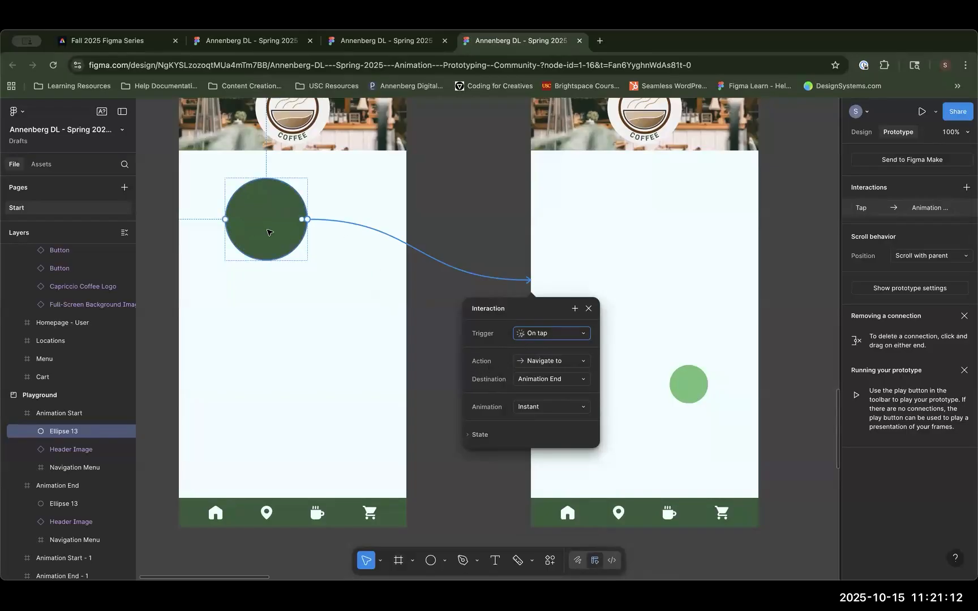
click(578, 361)
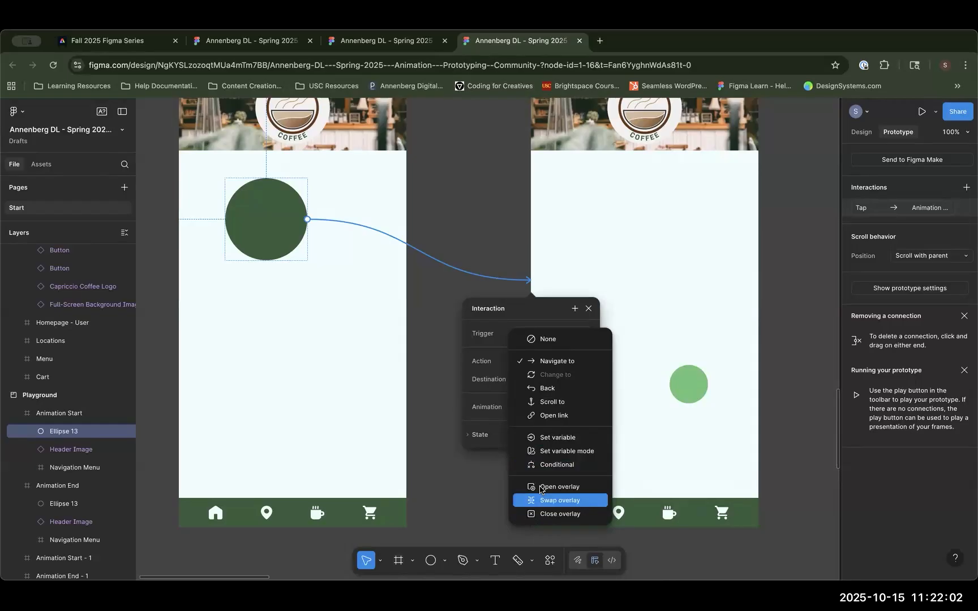
click(553, 362)
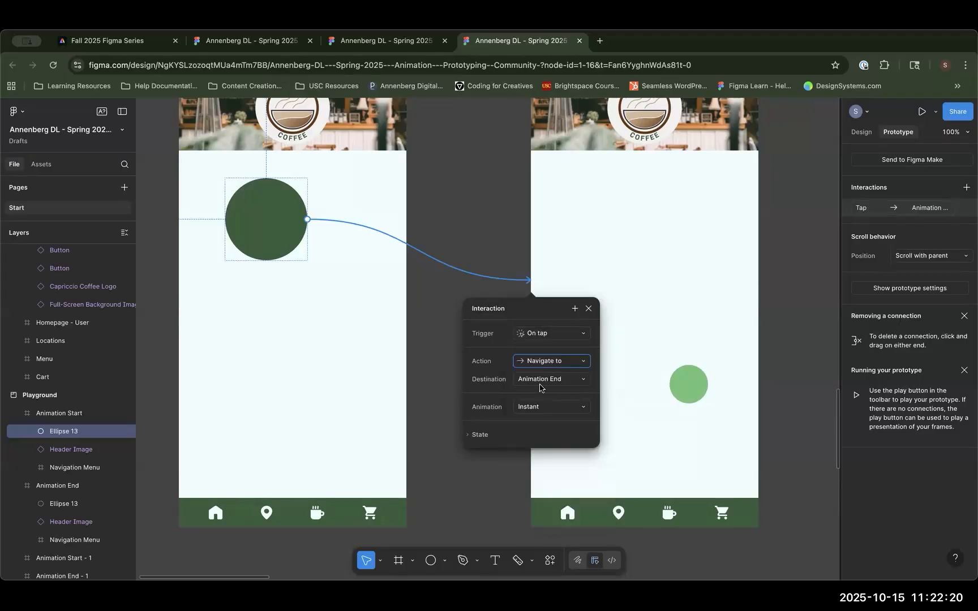
click(571, 379)
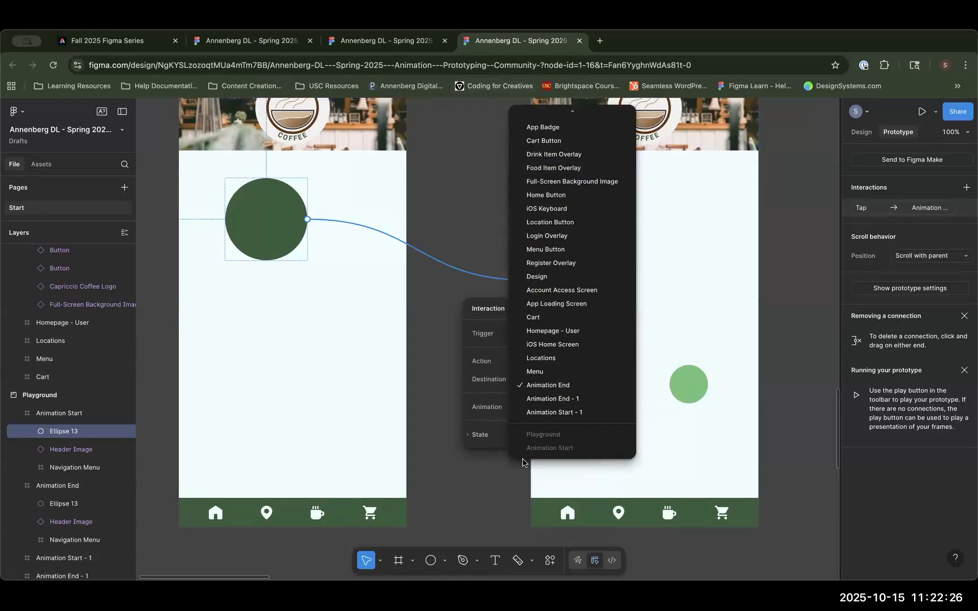
key(Escape)
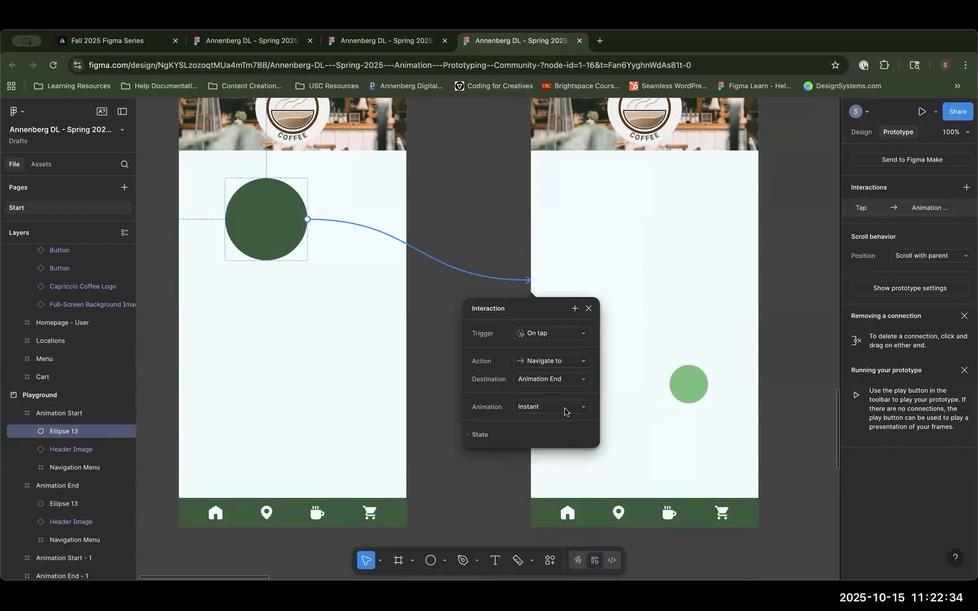
click(564, 411)
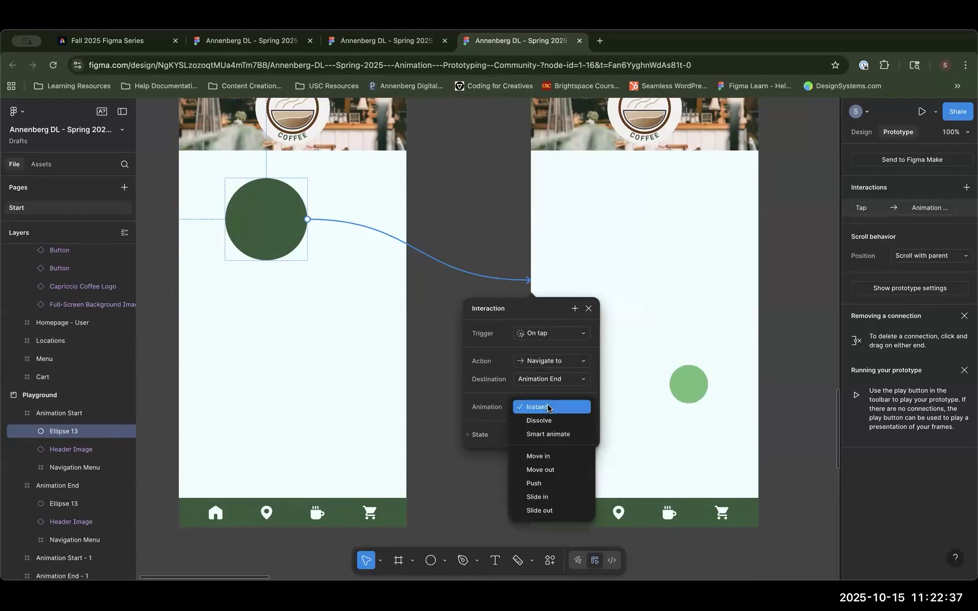
click(494, 407)
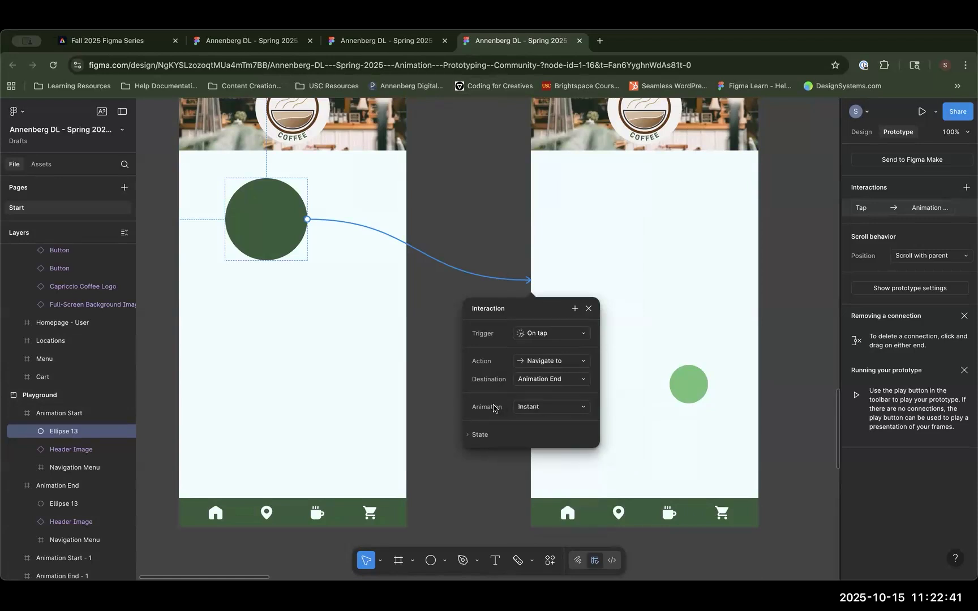
click(438, 311)
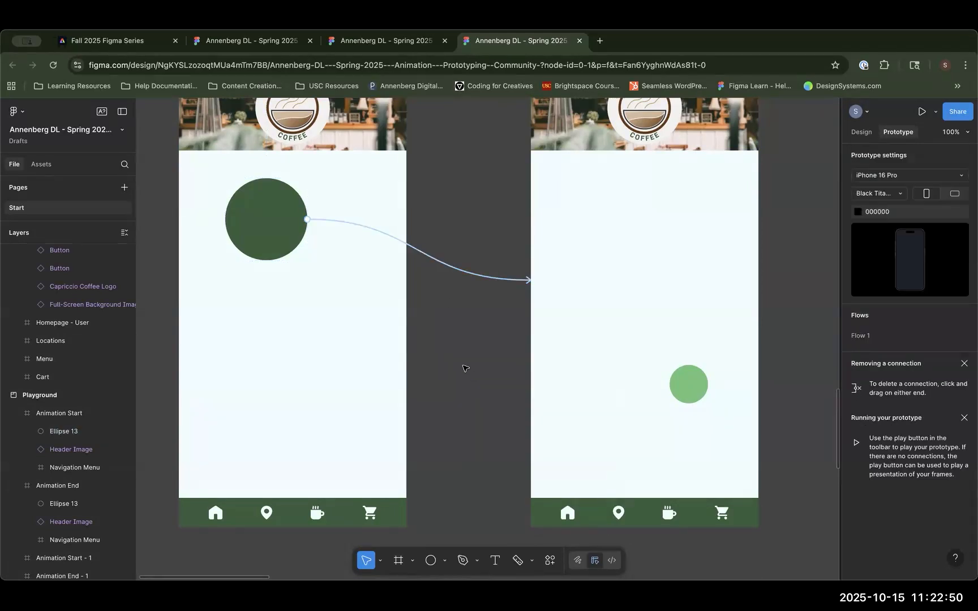
Step: Present the prototype in its own browser tab and return to the design file
click(935, 115)
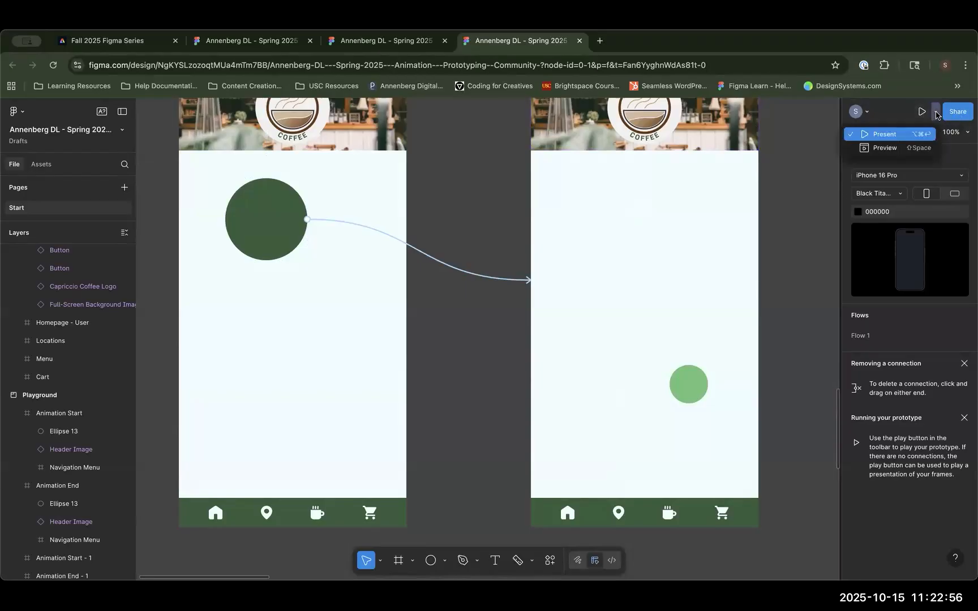
click(896, 136)
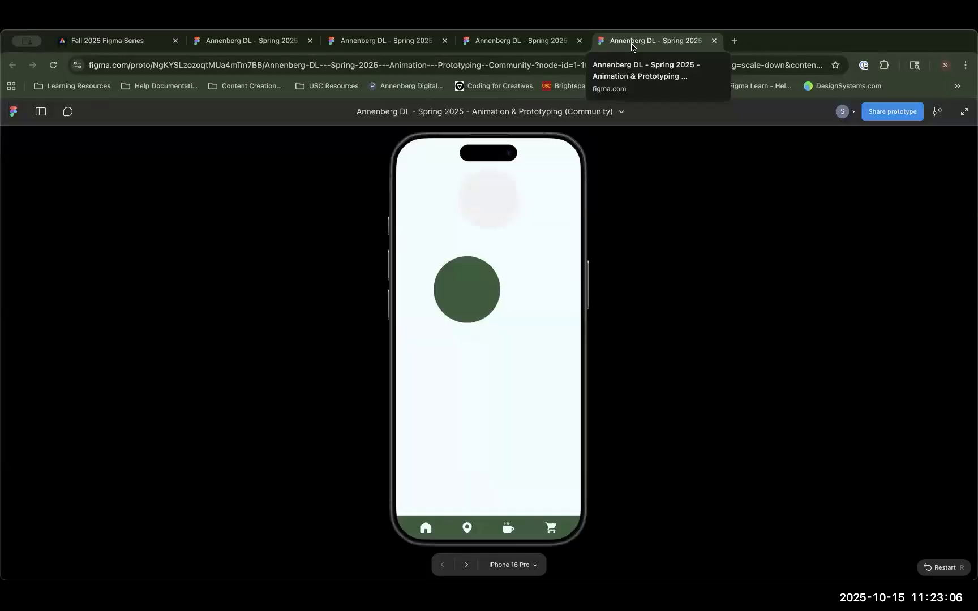
click(504, 41)
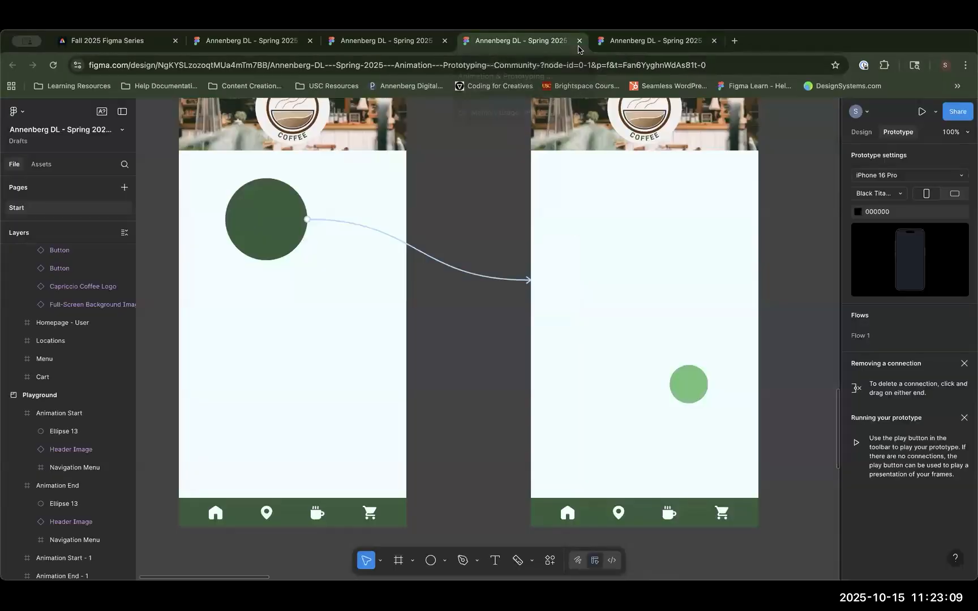
Step: Preview the prototype inside the design file, then close the preview and the separate presentation tab
click(934, 112)
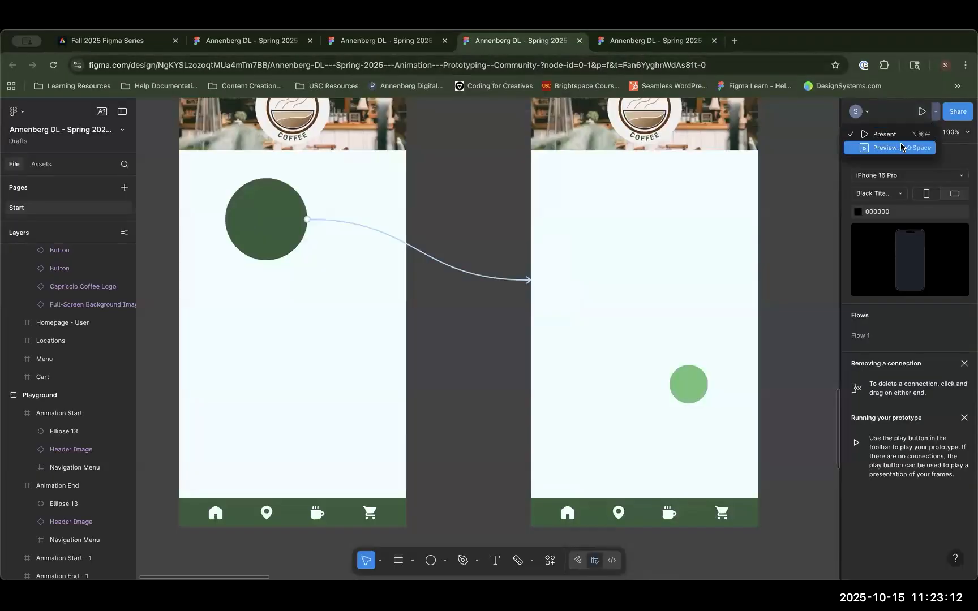
click(903, 147)
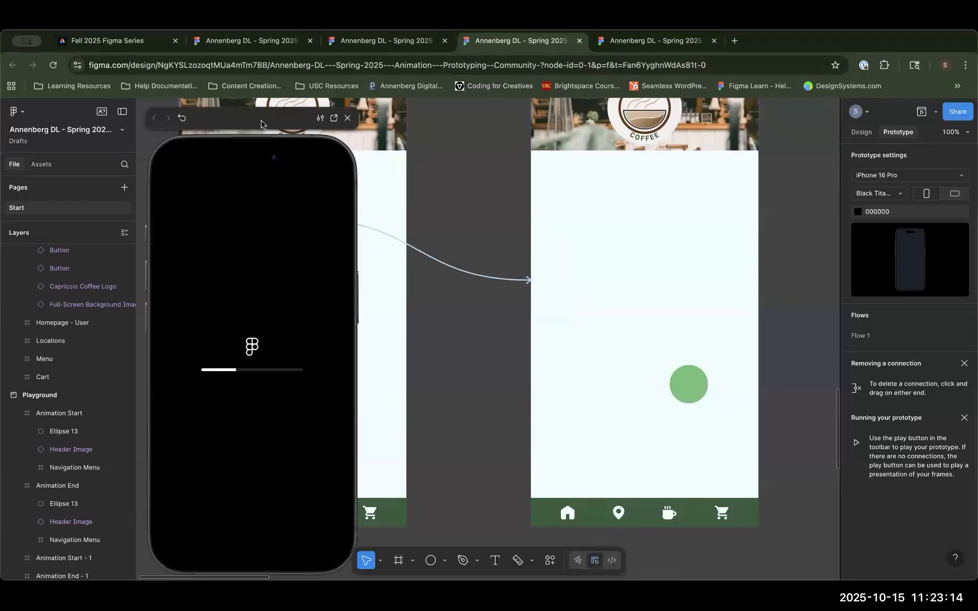
drag(261, 124, 825, 118)
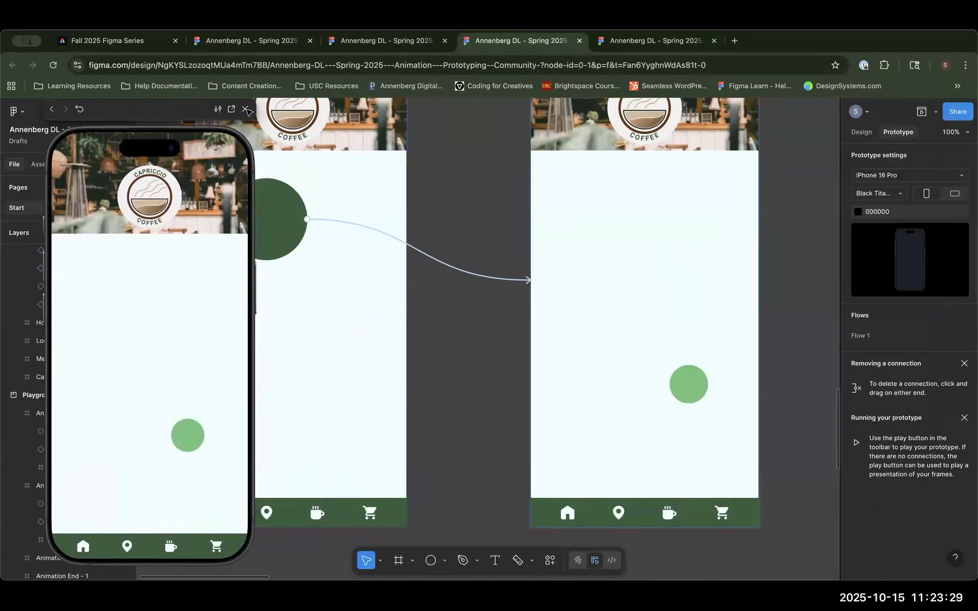
key(Escape)
click(803, 104)
scroll(445, 211, left, 4)
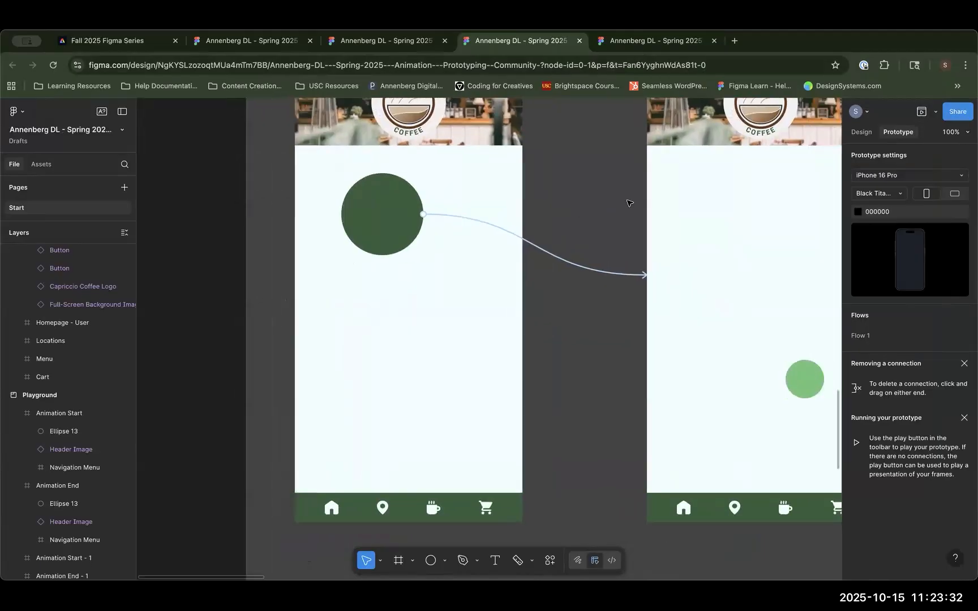
click(714, 40)
Step: Preview Flow 1 from the Animation Start frame twice, testing the tap on the dark green circle each time
key(minus)
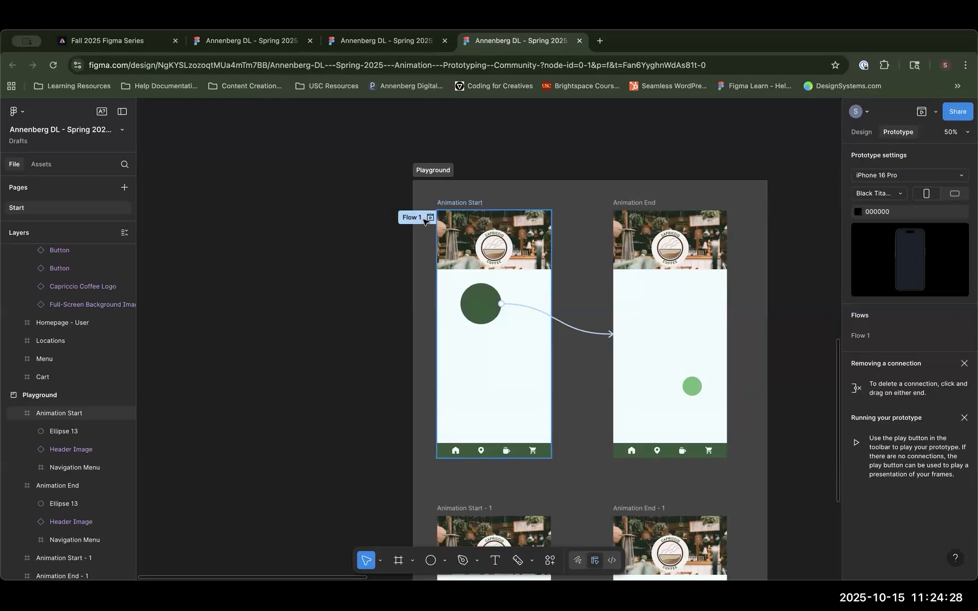
click(430, 219)
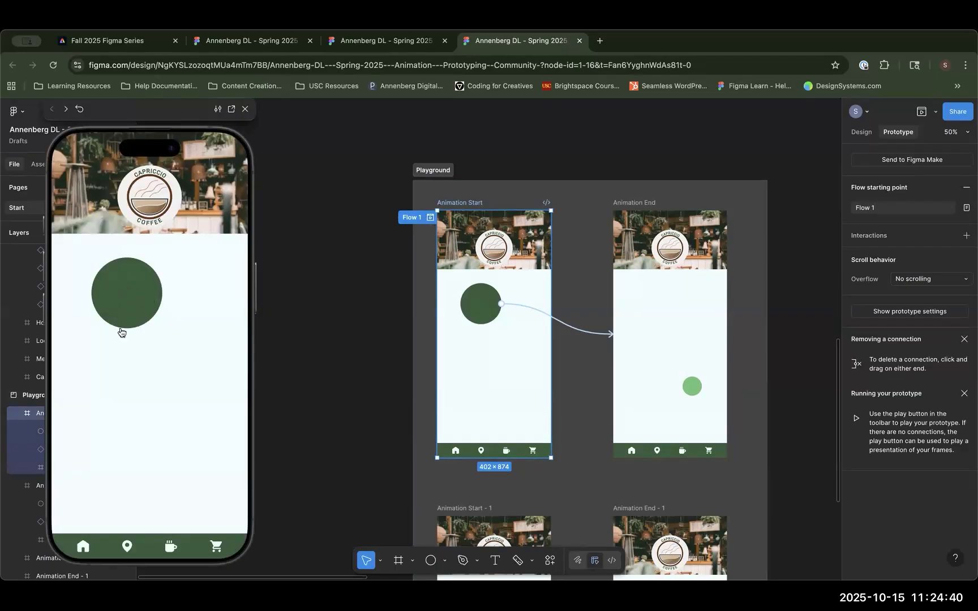
click(129, 295)
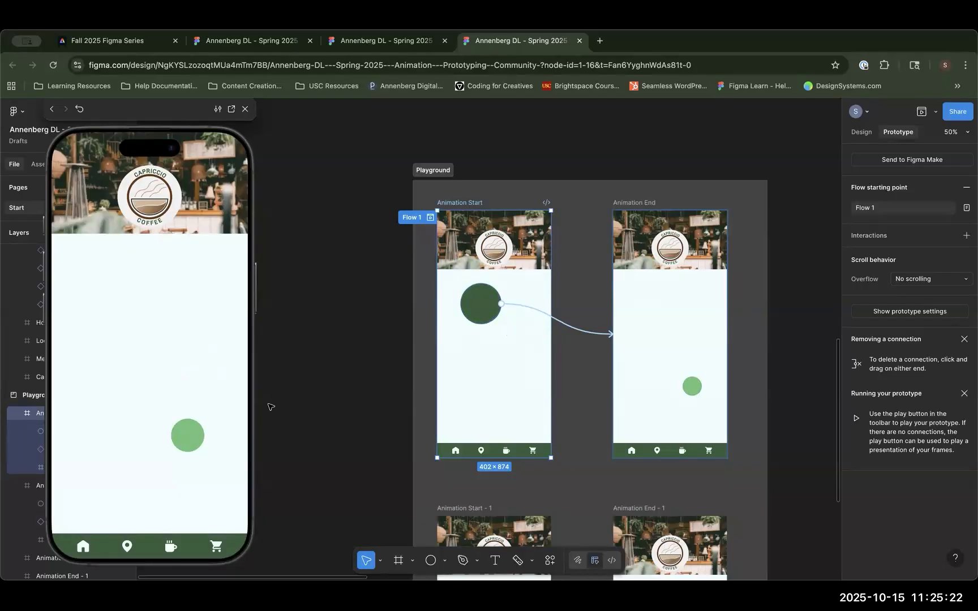
click(429, 217)
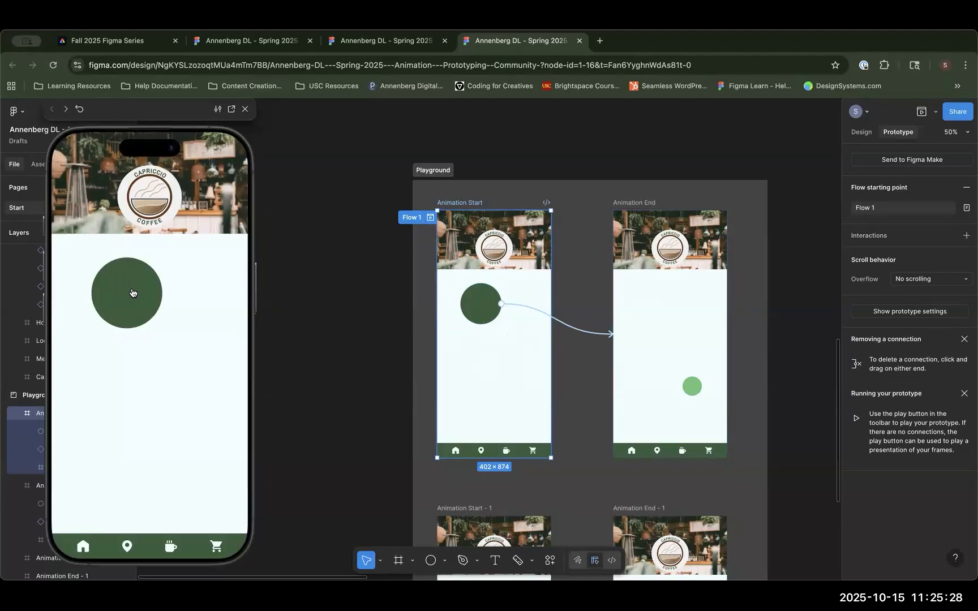
click(133, 292)
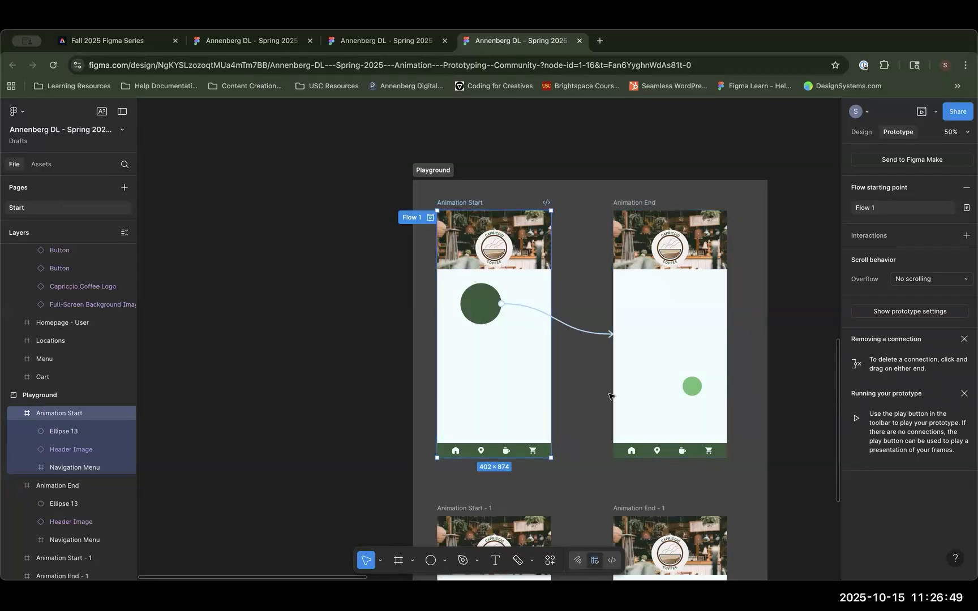
Step: Connect the small circle in Animation End back to the Animation Start frame with an On tap, Navigate to, Instant interaction
scroll(556, 375, right, 3)
scroll(556, 375, down, 2)
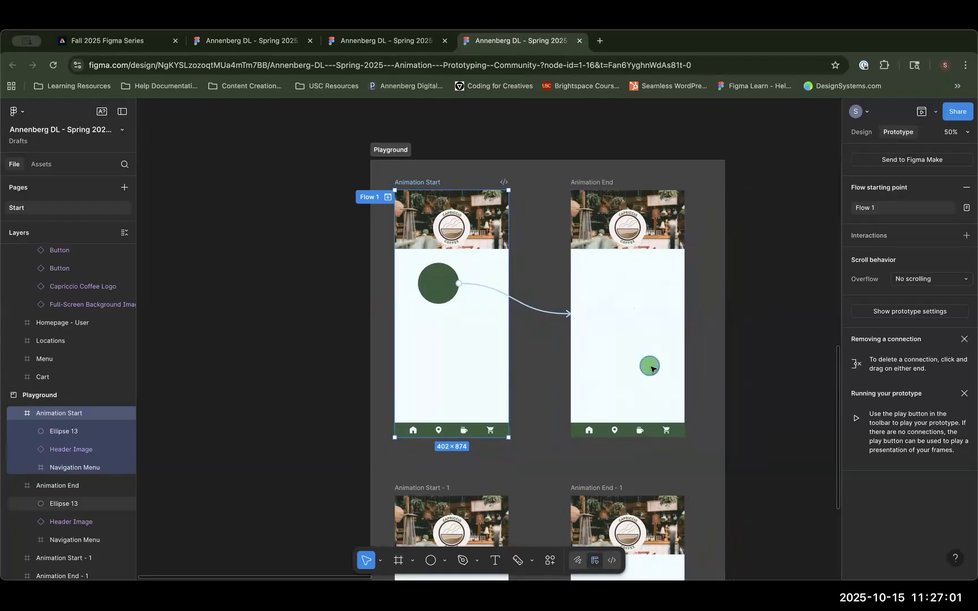
key(shift+0)
scroll(719, 396, right, 3)
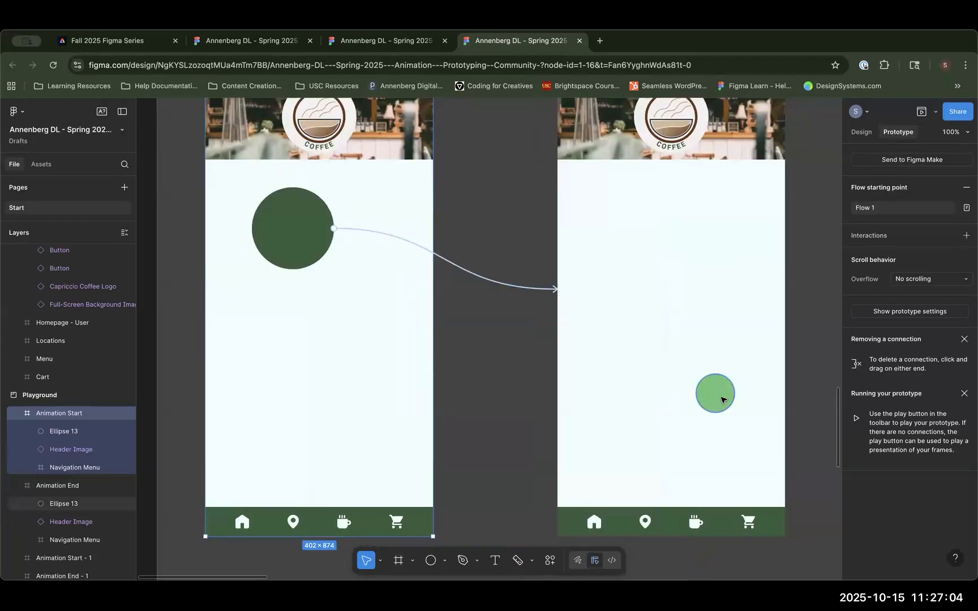
click(702, 396)
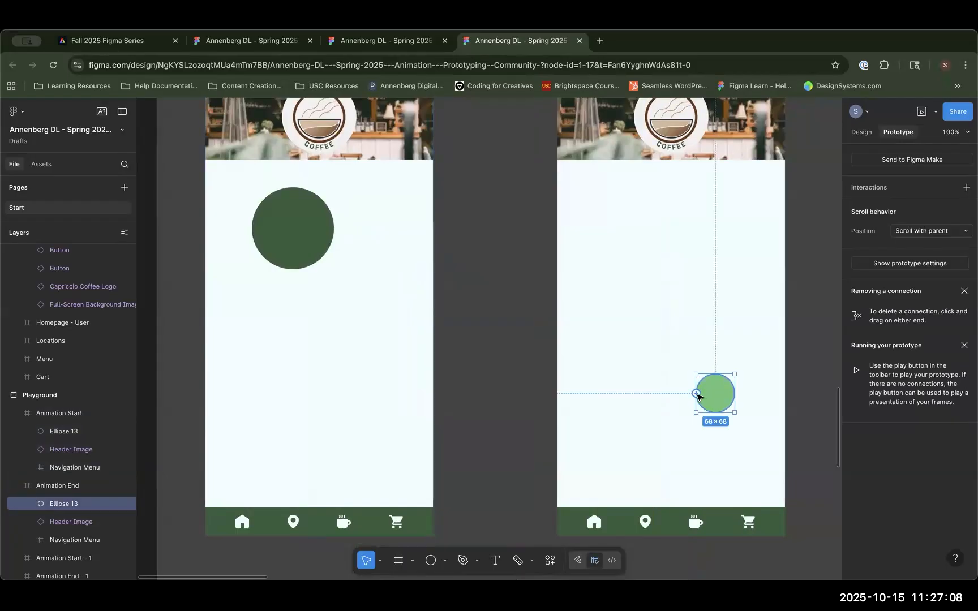
drag(698, 395, 429, 317)
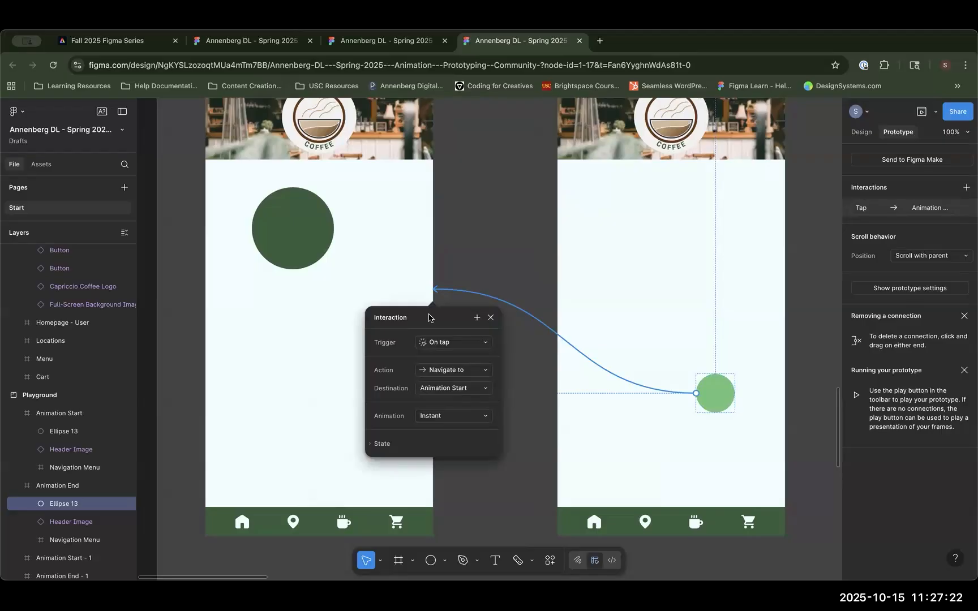
click(491, 317)
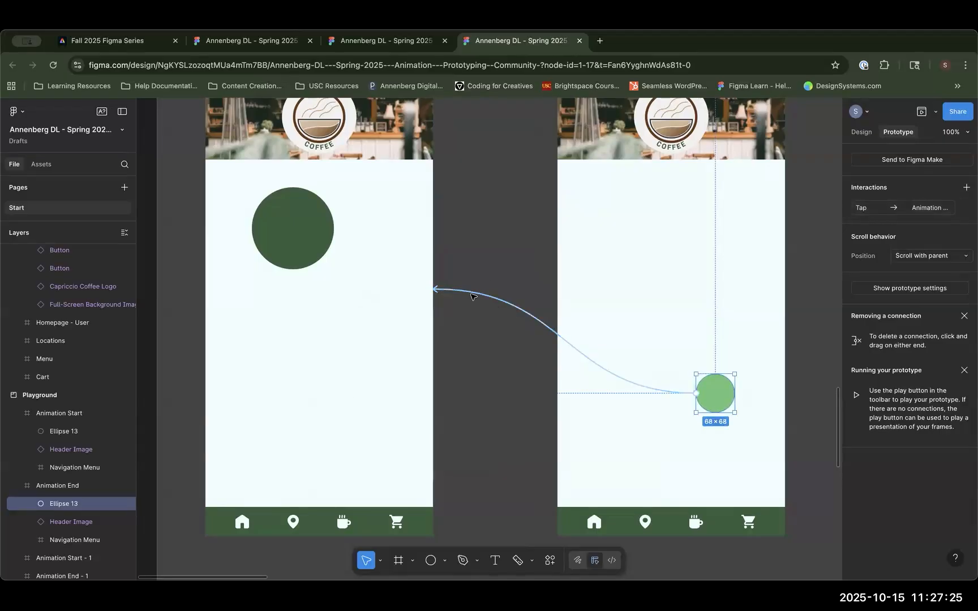
click(524, 257)
scroll(556, 276, up, 2)
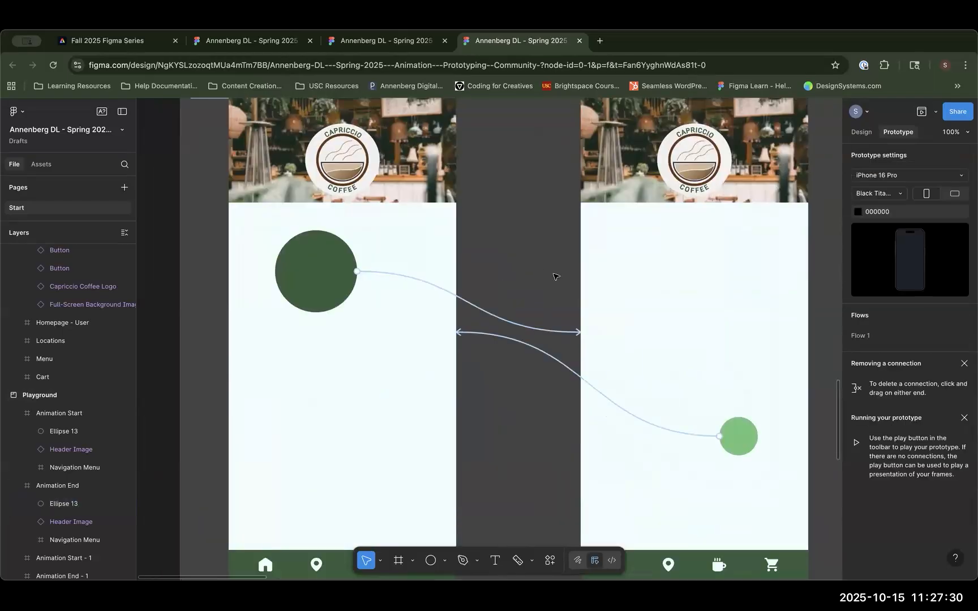
Step: Preview Flow 1 and tap the dark and light green circles repeatedly to test navigation both ways, finally closing the preview
key(minus)
click(352, 220)
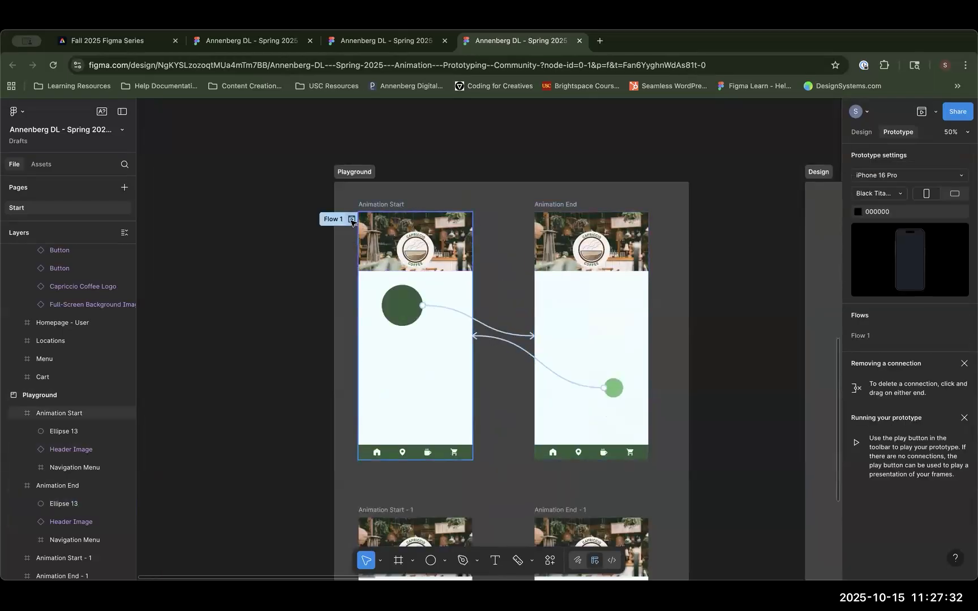
click(129, 300)
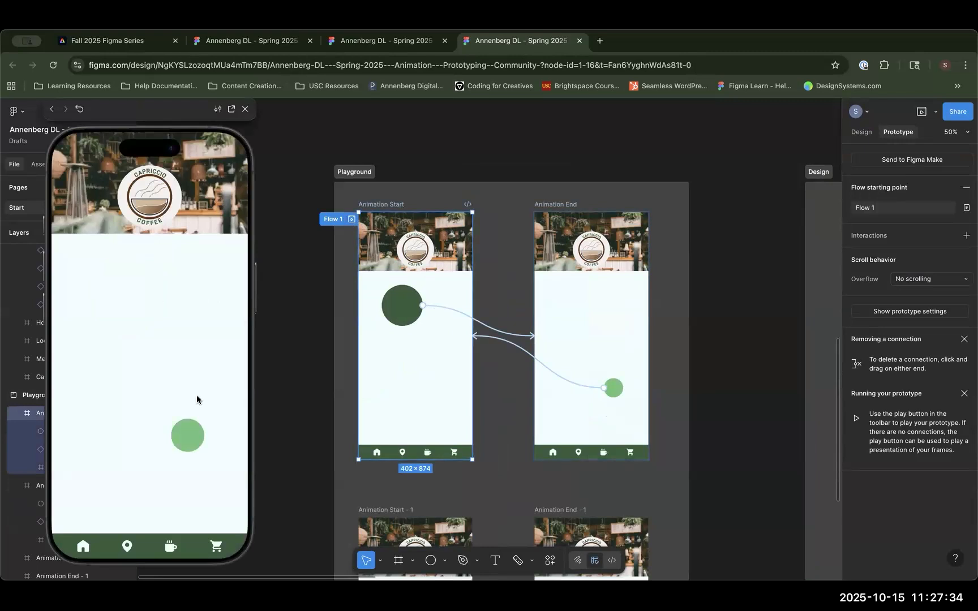
click(184, 434)
click(129, 311)
click(190, 430)
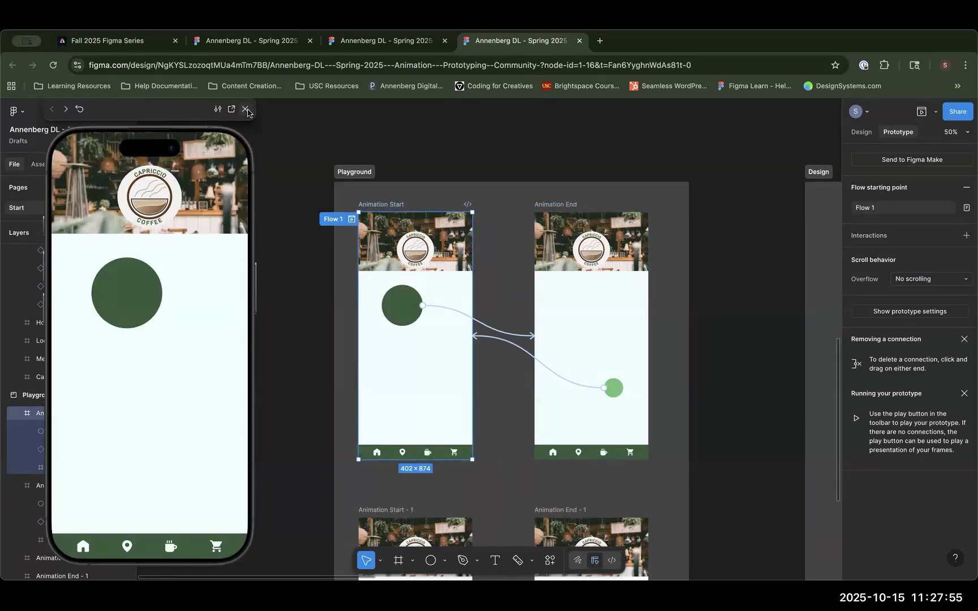
click(146, 311)
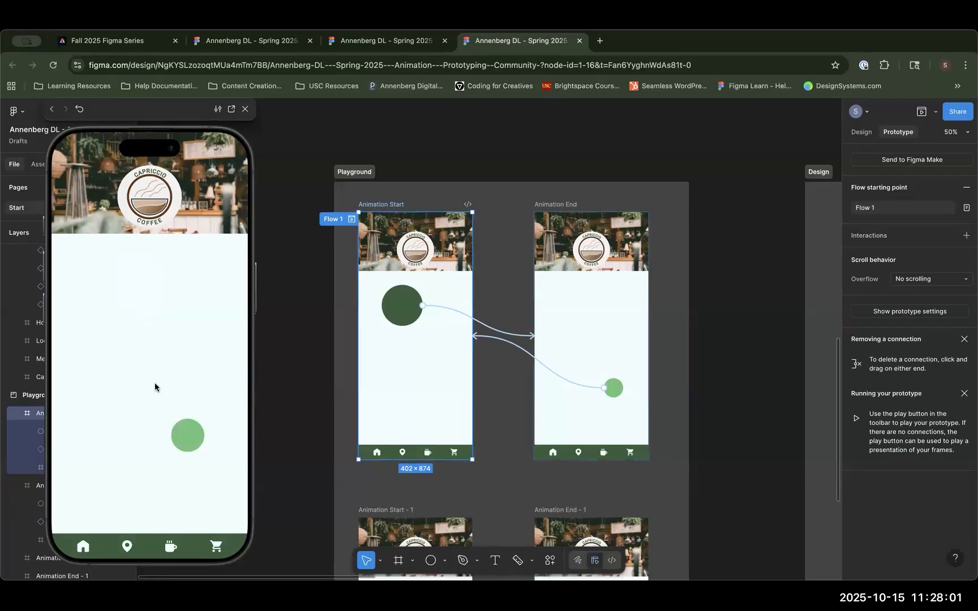
click(185, 427)
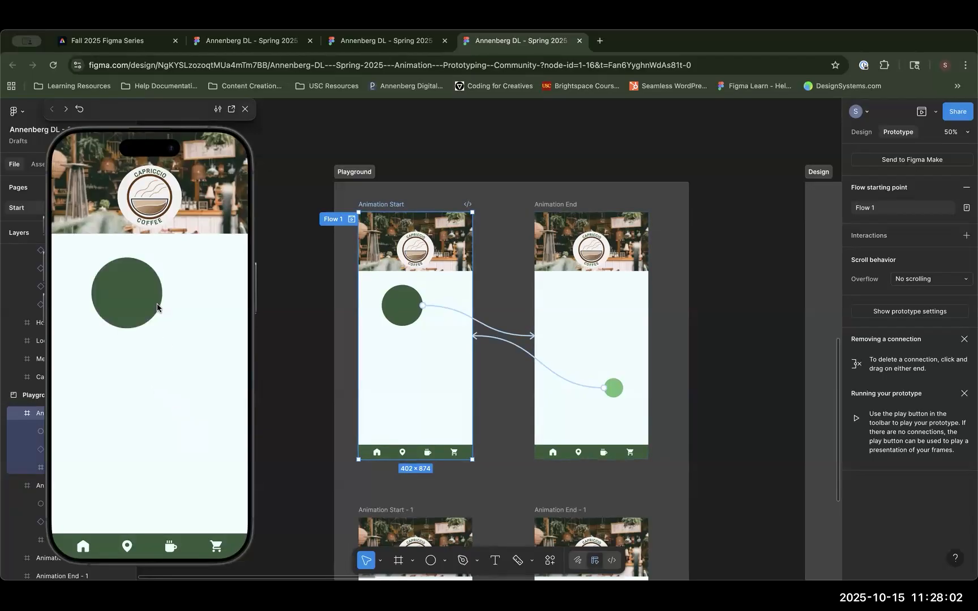
click(157, 304)
click(193, 424)
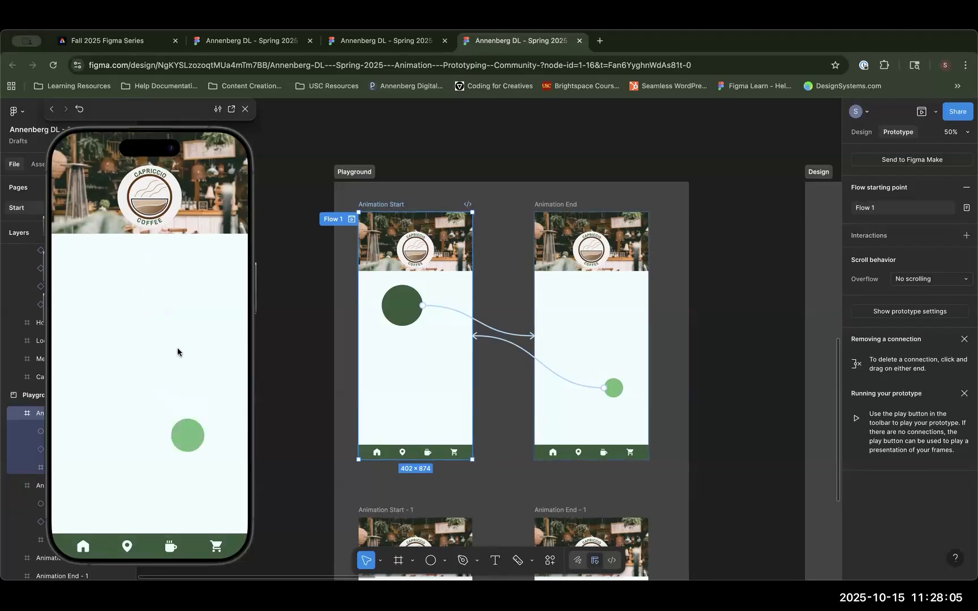
click(193, 434)
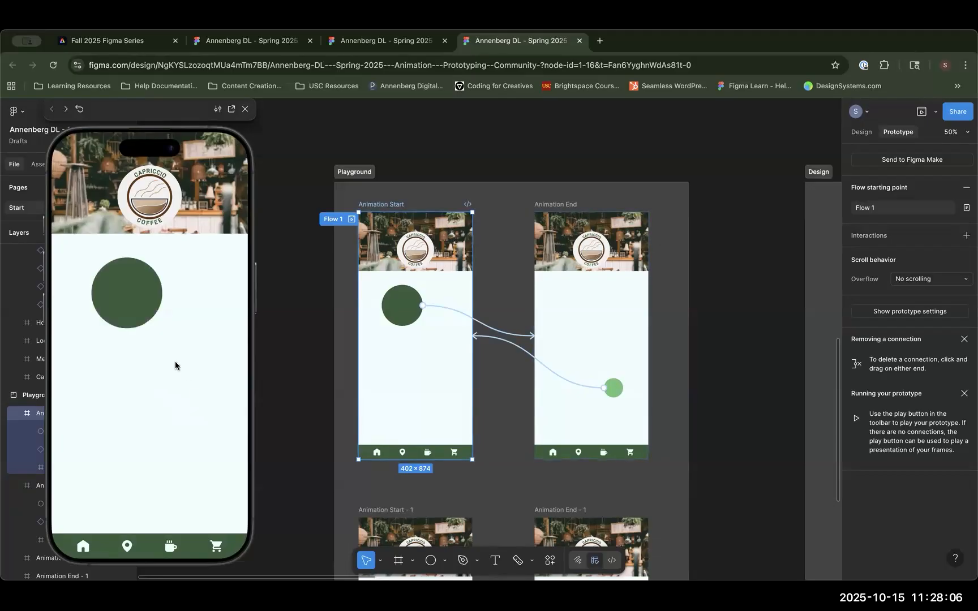
click(152, 303)
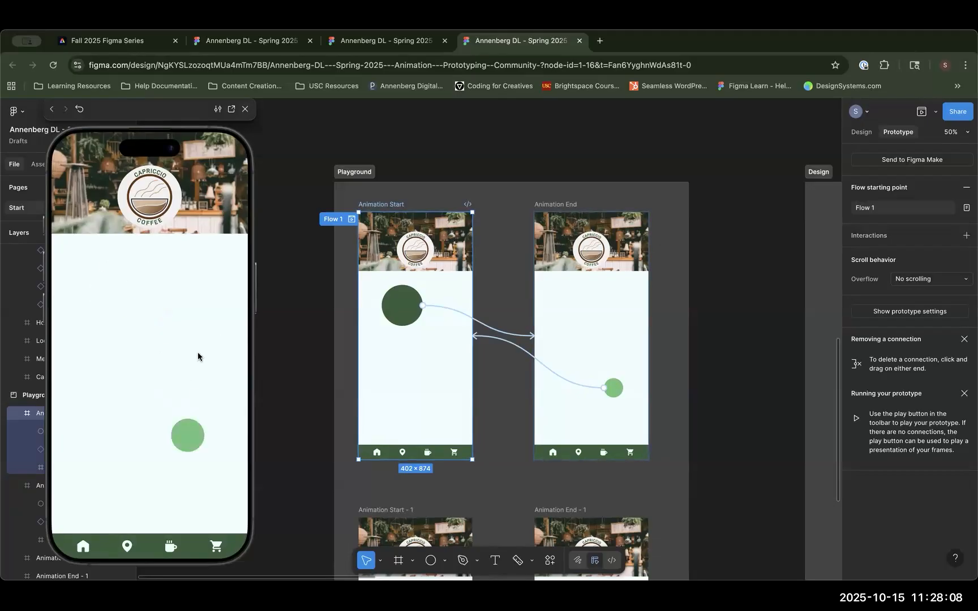
click(246, 109)
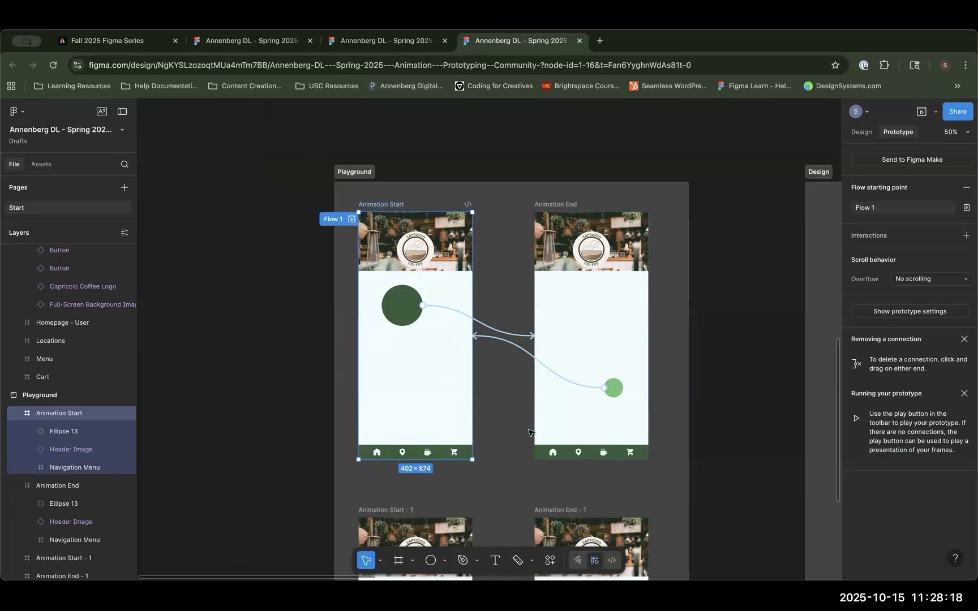
Step: Change the animation of the dark green circle's tap interaction in Animation Start to Dissolve
click(478, 324)
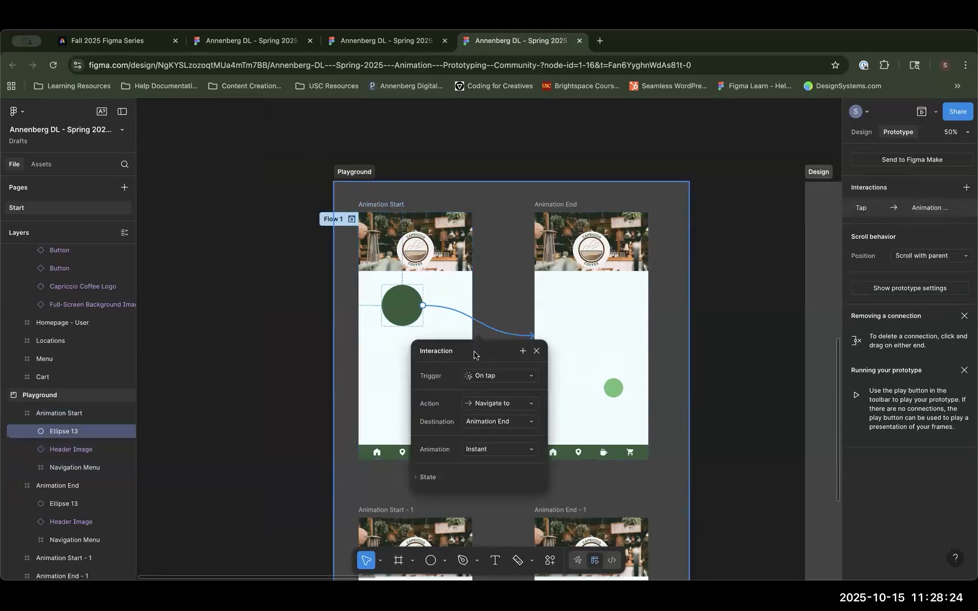
click(308, 334)
click(395, 318)
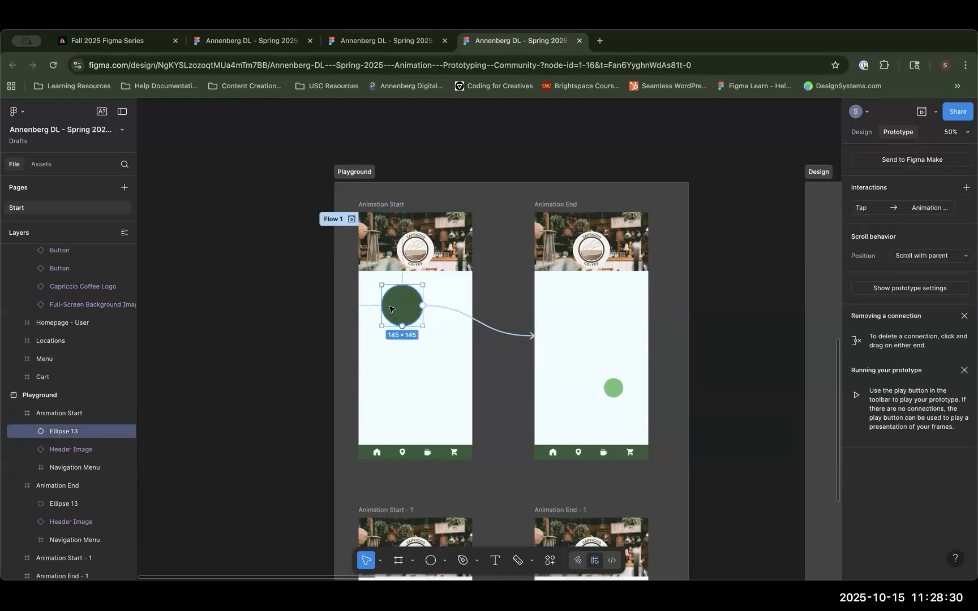
click(896, 212)
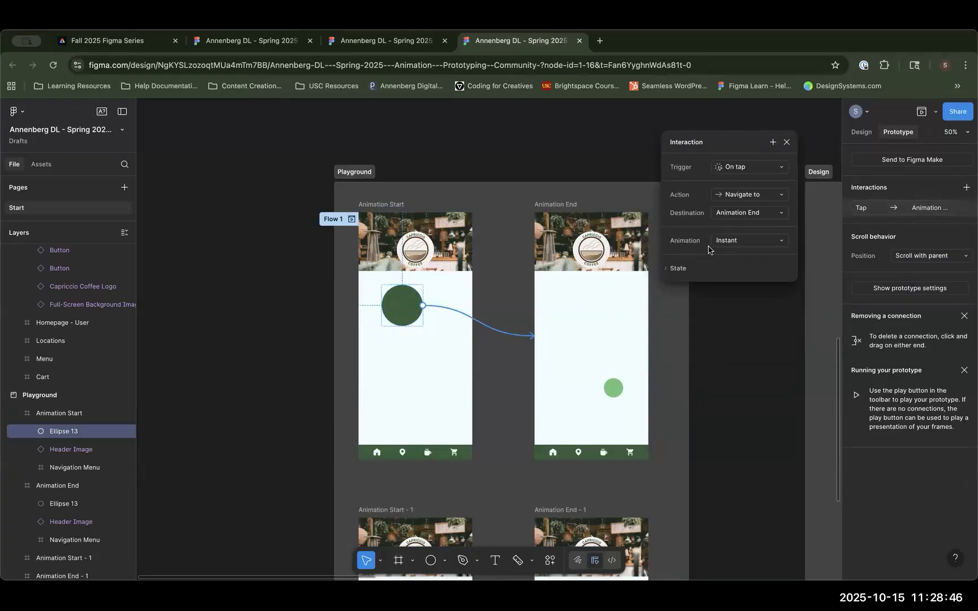
click(737, 243)
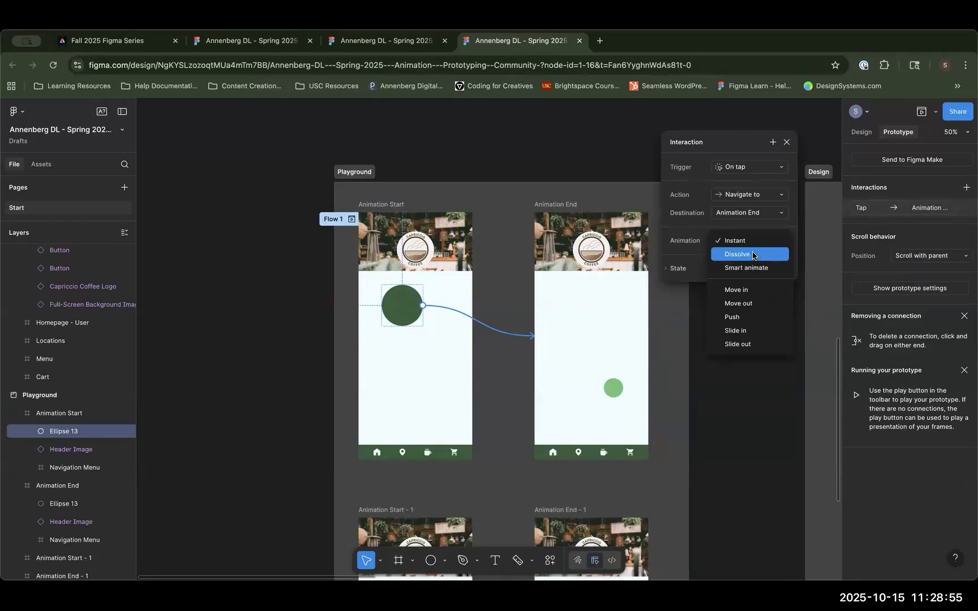
click(755, 256)
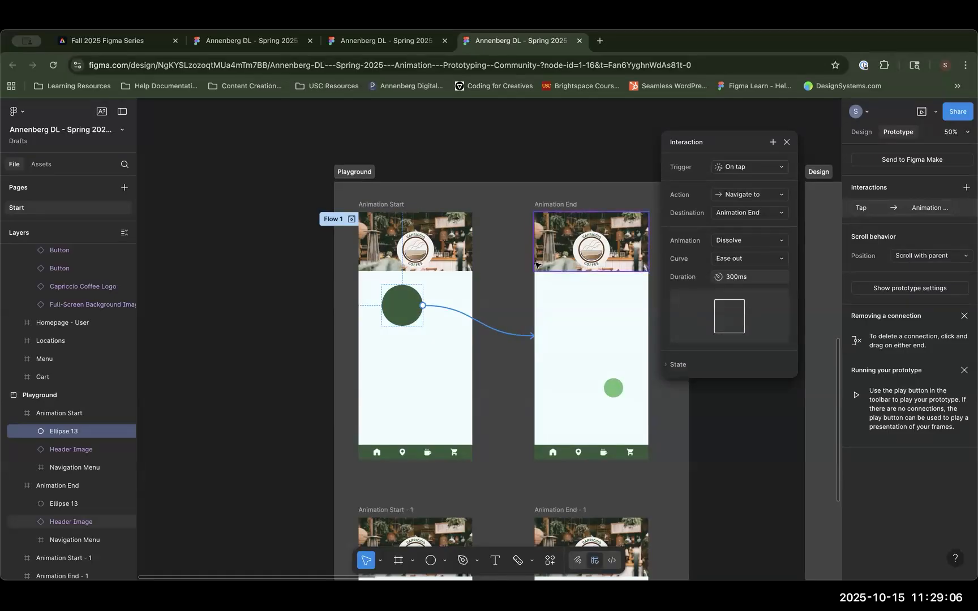
Step: Preview Flow 1 to test the dissolve by tapping the dark green circle, and close the preview
click(203, 277)
click(352, 221)
click(352, 219)
click(130, 295)
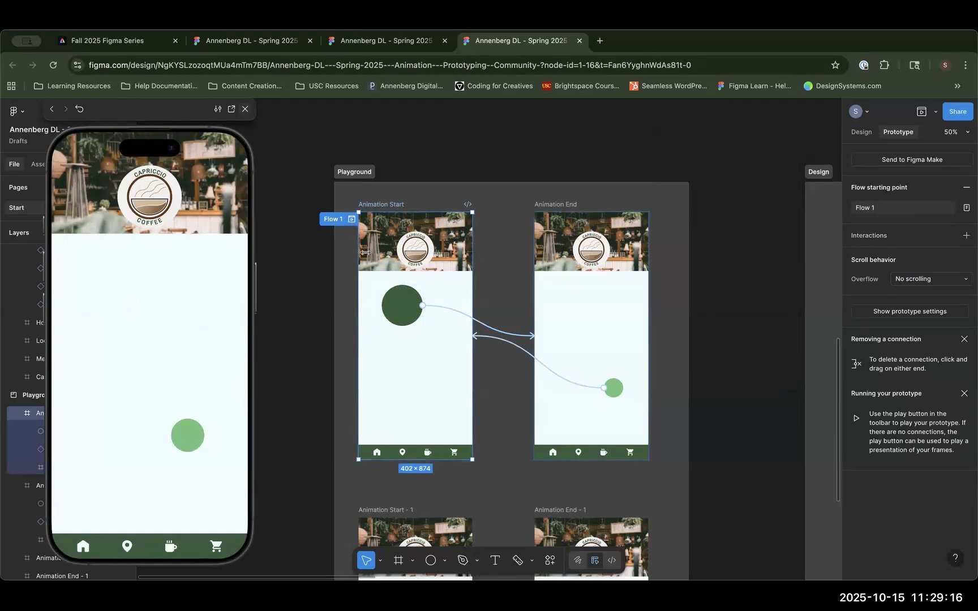
click(244, 109)
click(352, 219)
click(244, 109)
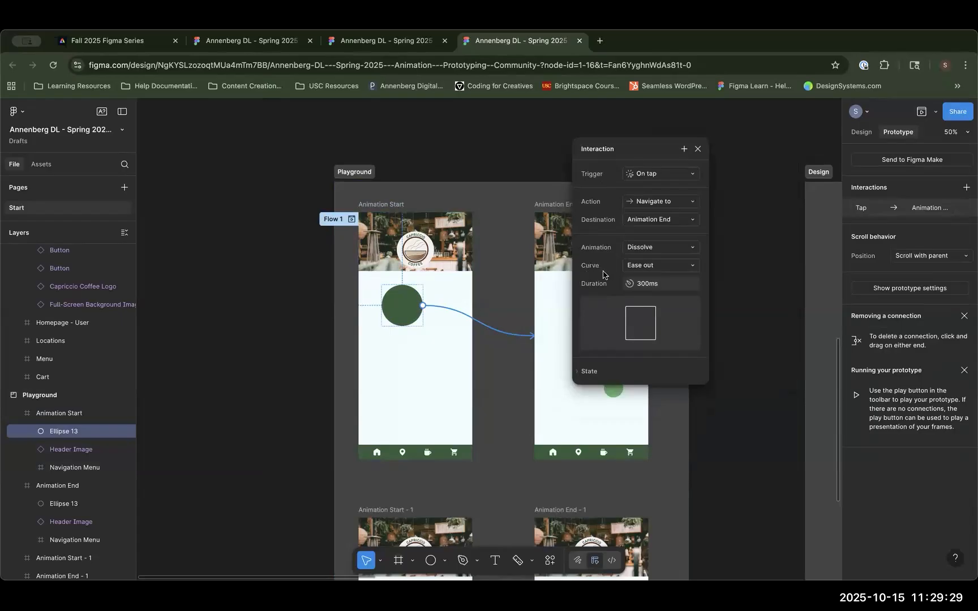
Step: Set the curve of the dark green circle's dissolve to Linear and preview the transition in Flow 1
click(654, 266)
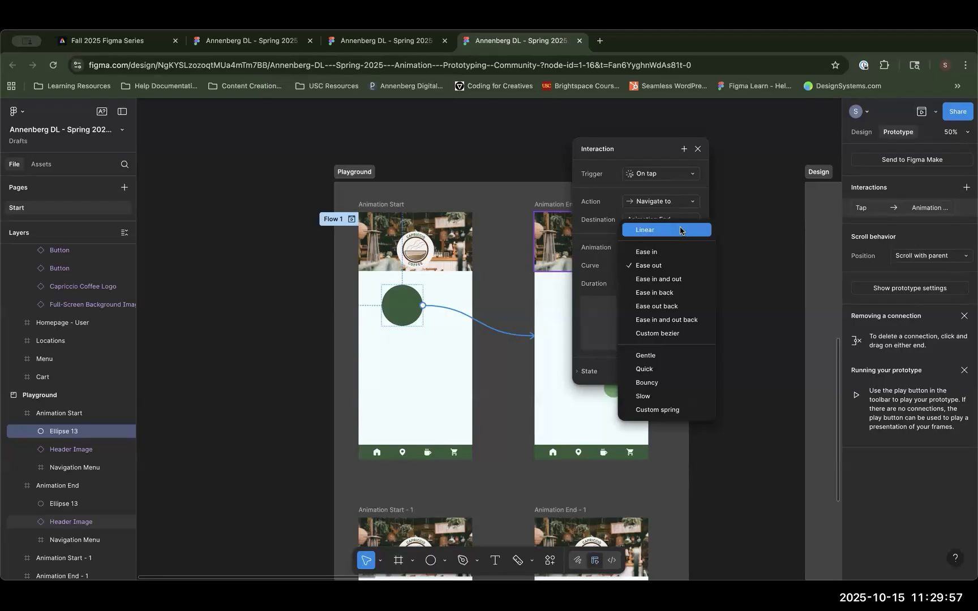
click(604, 268)
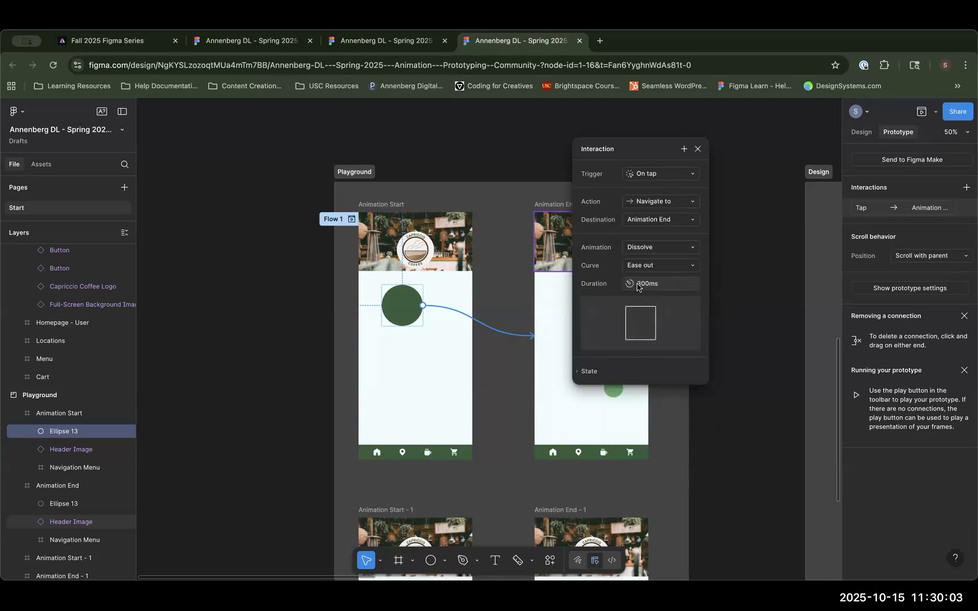
click(648, 266)
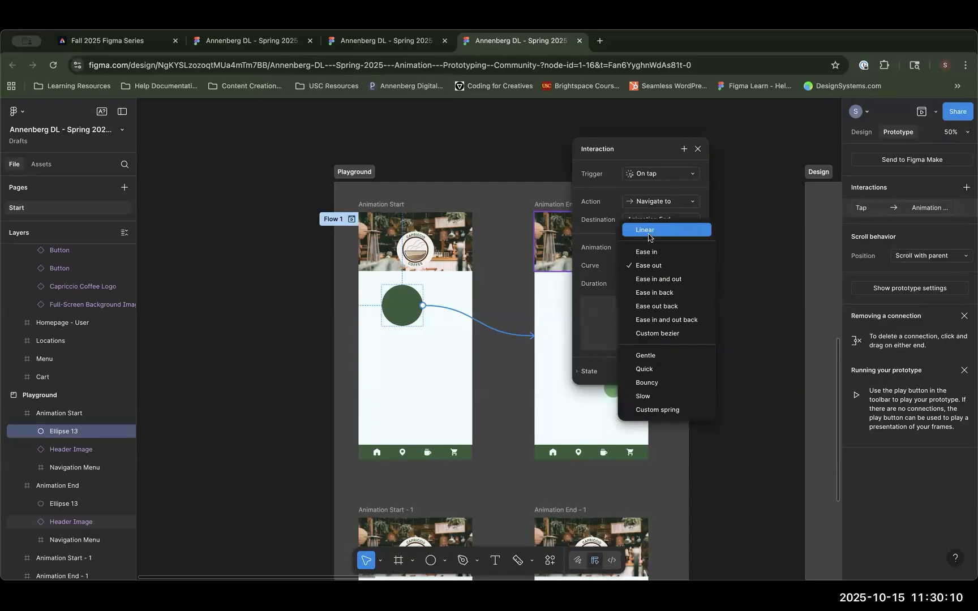
click(649, 238)
click(351, 219)
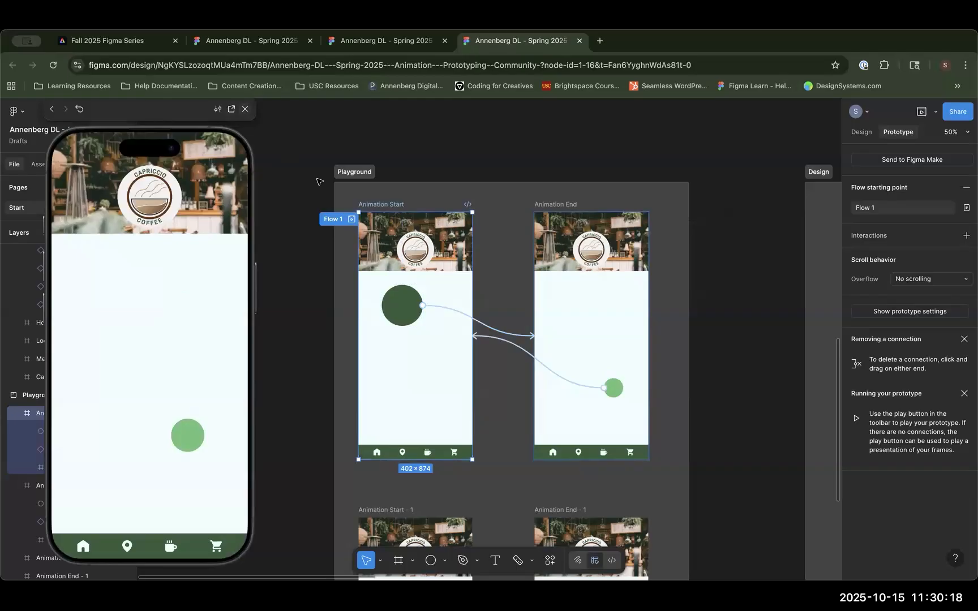
key(Escape)
Step: Set the duration of the dark green circle's dissolve interaction to 5000 ms
click(483, 325)
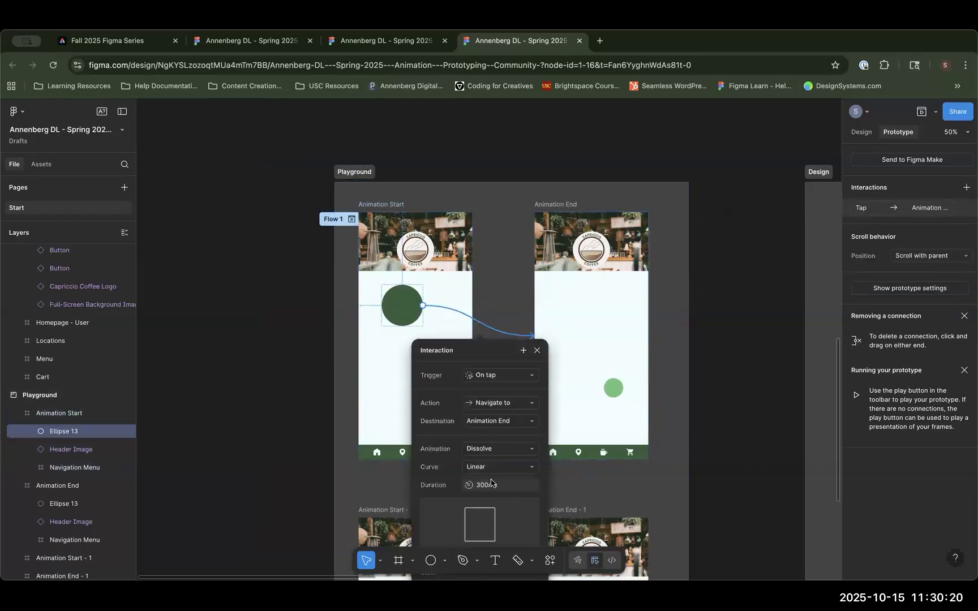
click(491, 484)
text(5000m)
text(s)
key(Return)
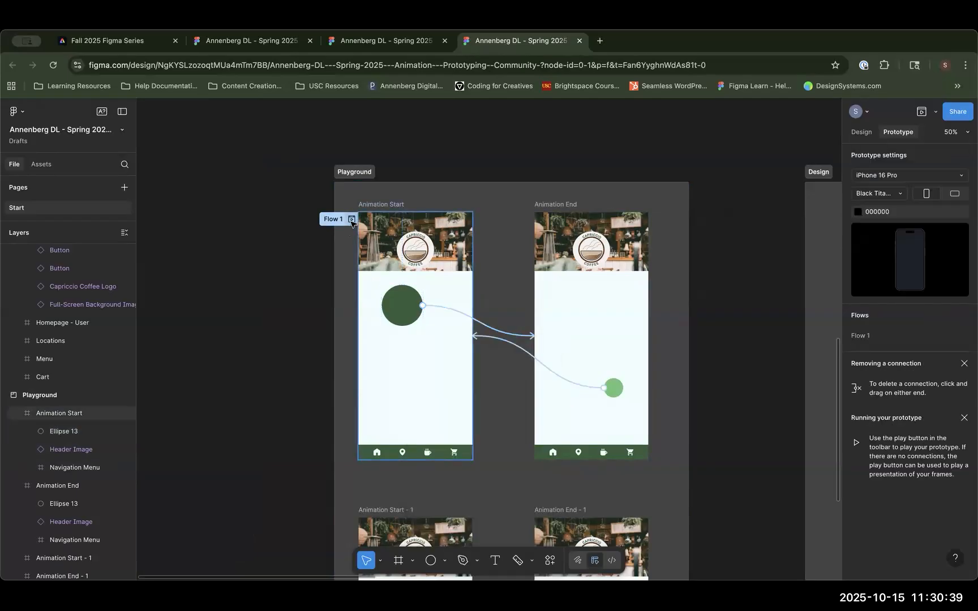
Step: Preview Flow 1 and tap the dark green circle to watch the 5000 ms linear dissolve, closing the preview at the end
click(352, 219)
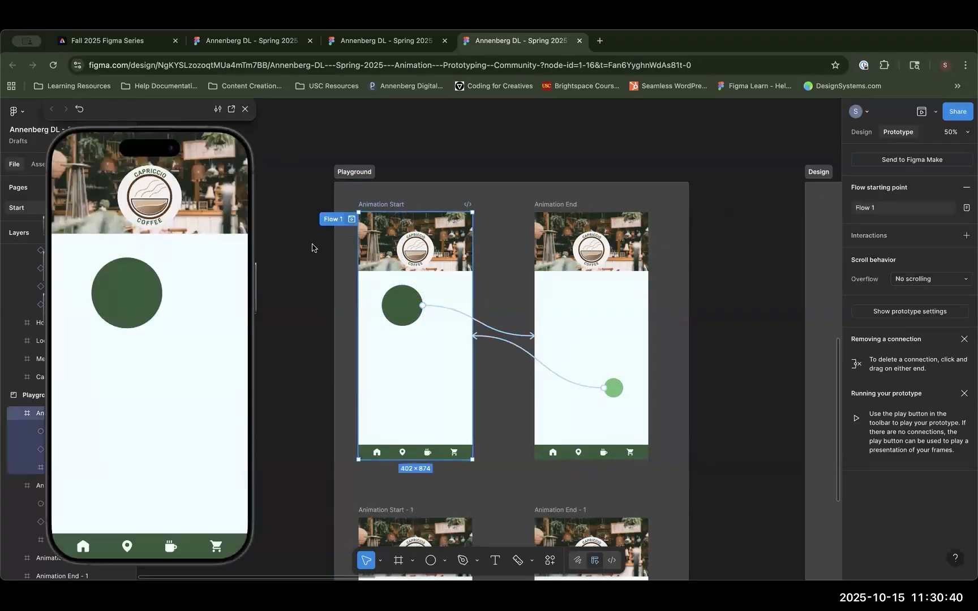
click(137, 306)
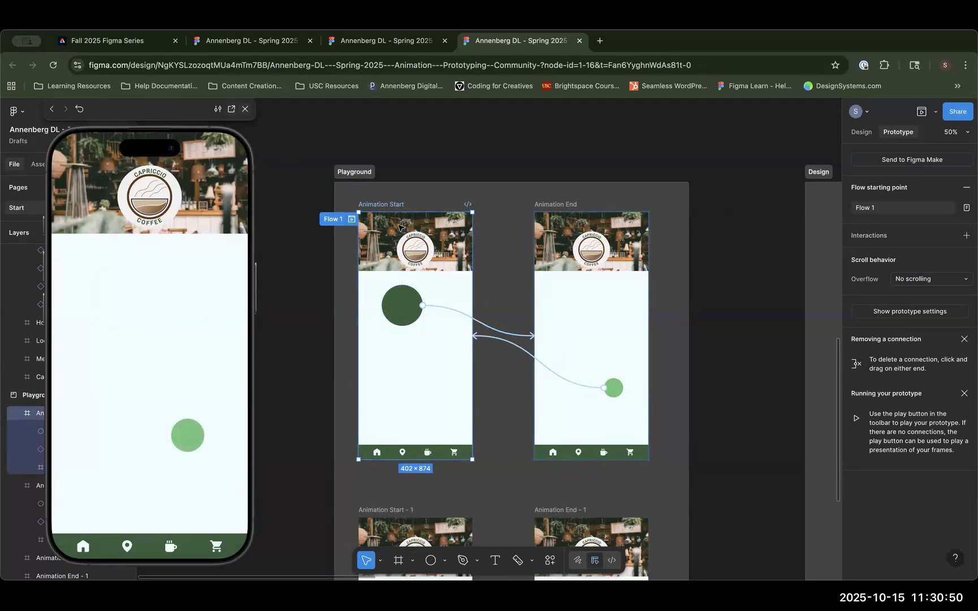
key(shift+space)
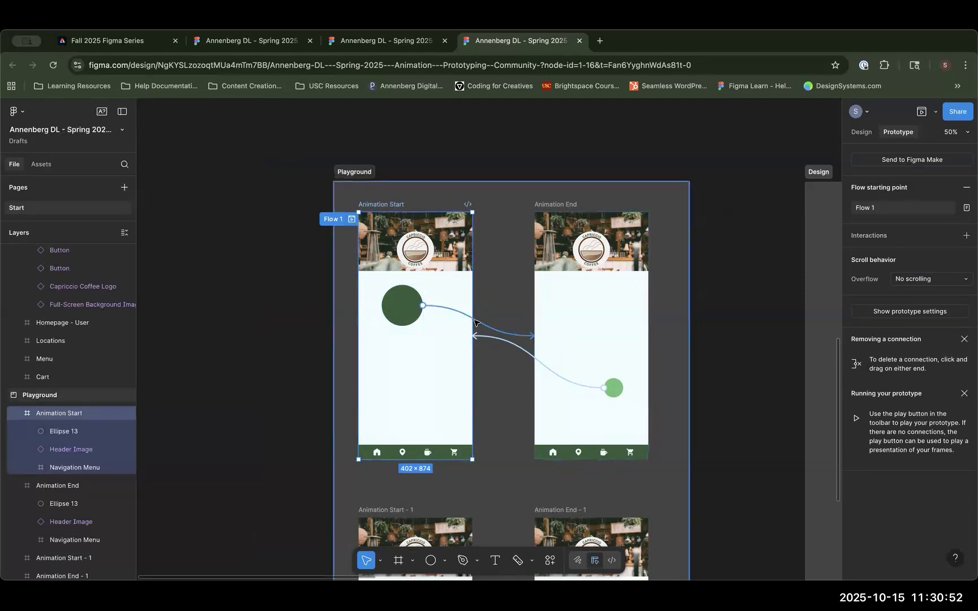
Step: Set the dark green circle's dissolve curve to Ease in and convert it to a Custom bezier of 0.42, 0, 1, 1
click(474, 323)
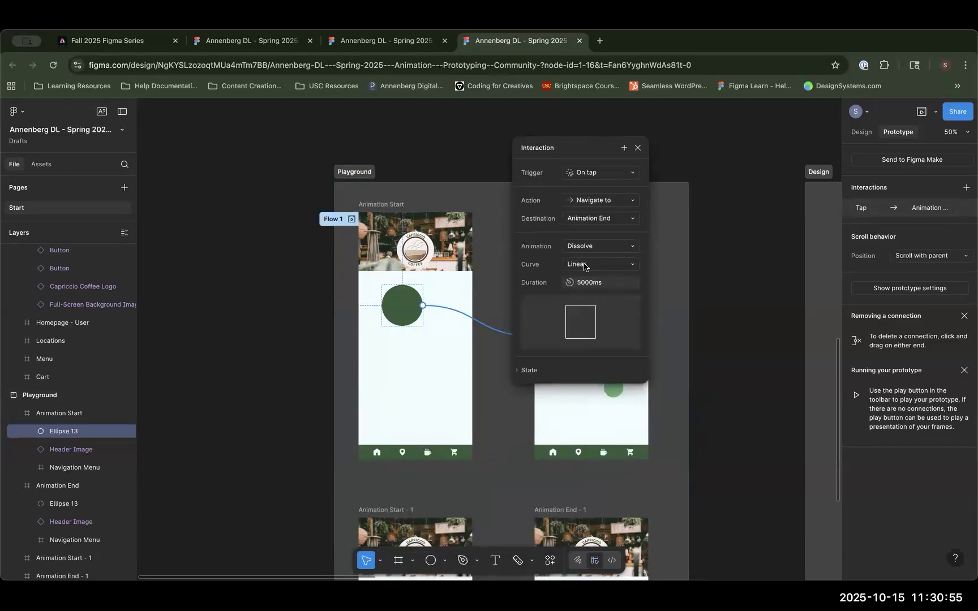
click(581, 270)
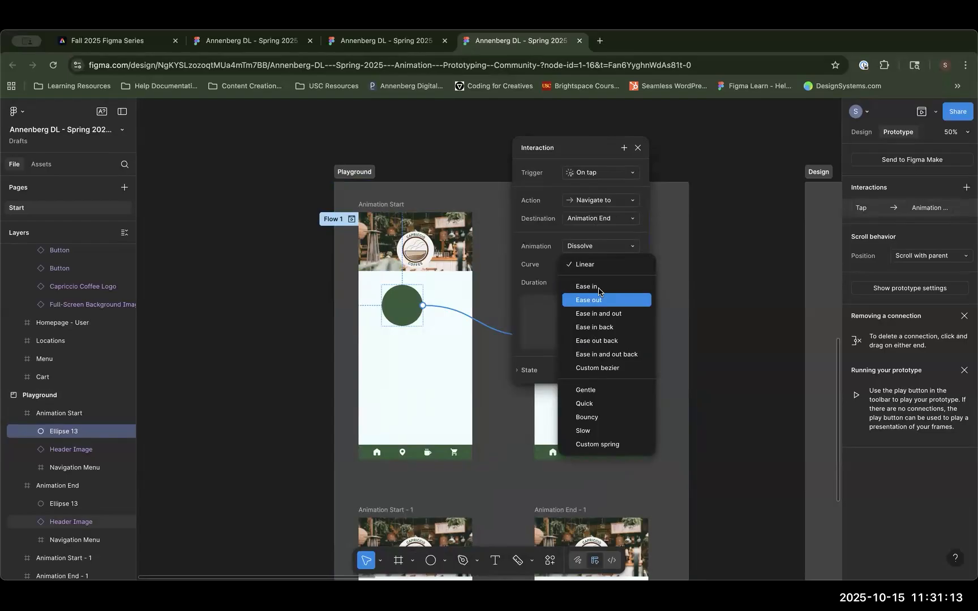
click(583, 369)
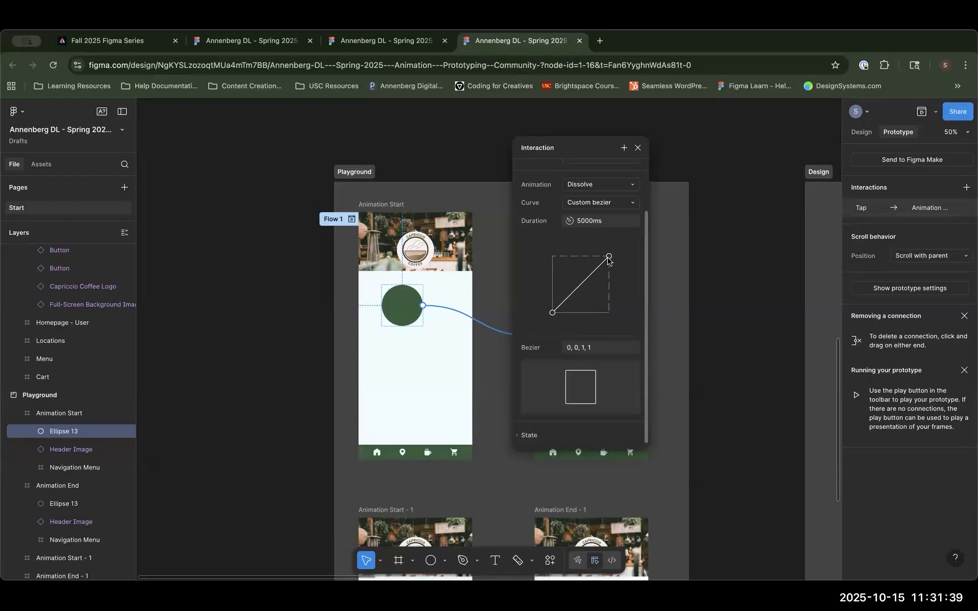
click(608, 202)
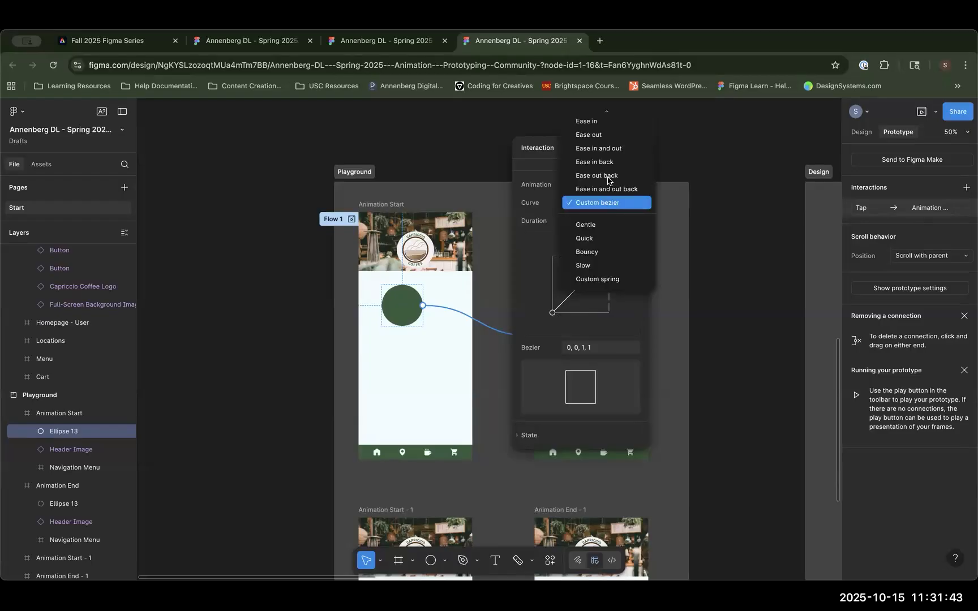
click(590, 120)
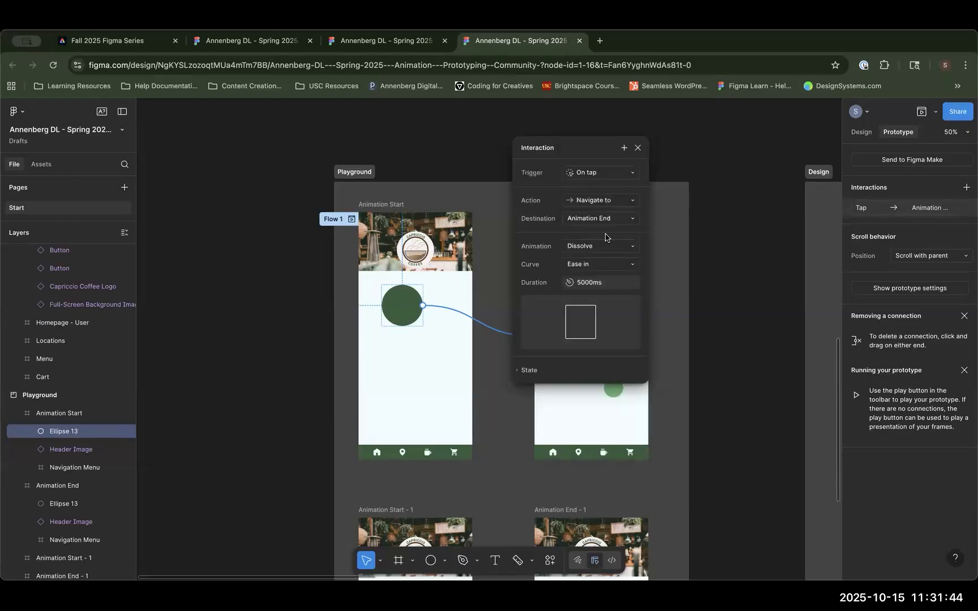
click(593, 265)
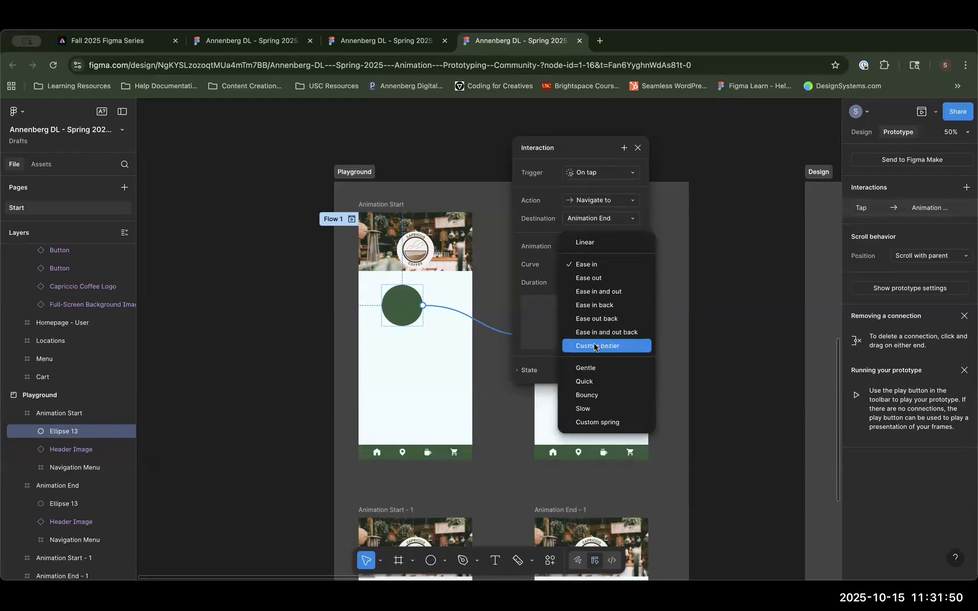
click(595, 346)
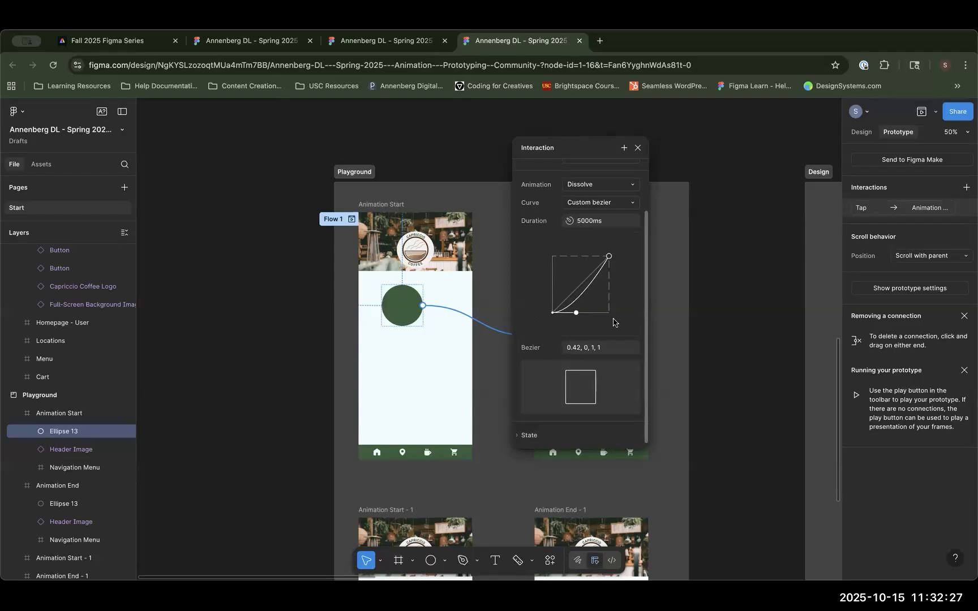
scroll(592, 318, up, 1)
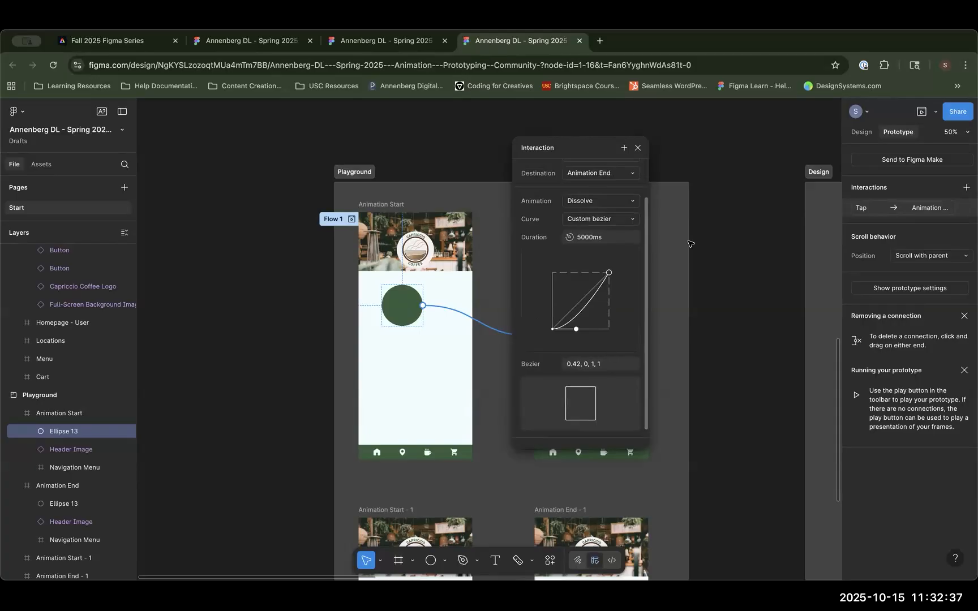
Step: Preview Flow 1 with the custom bezier dissolve on the dark green circle, and close the preview
click(294, 256)
click(332, 224)
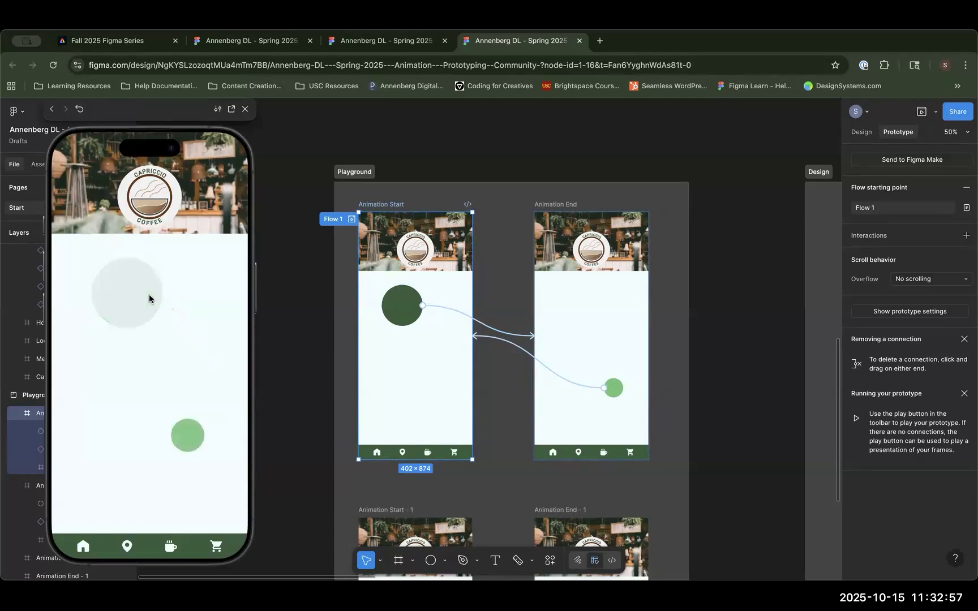
click(245, 109)
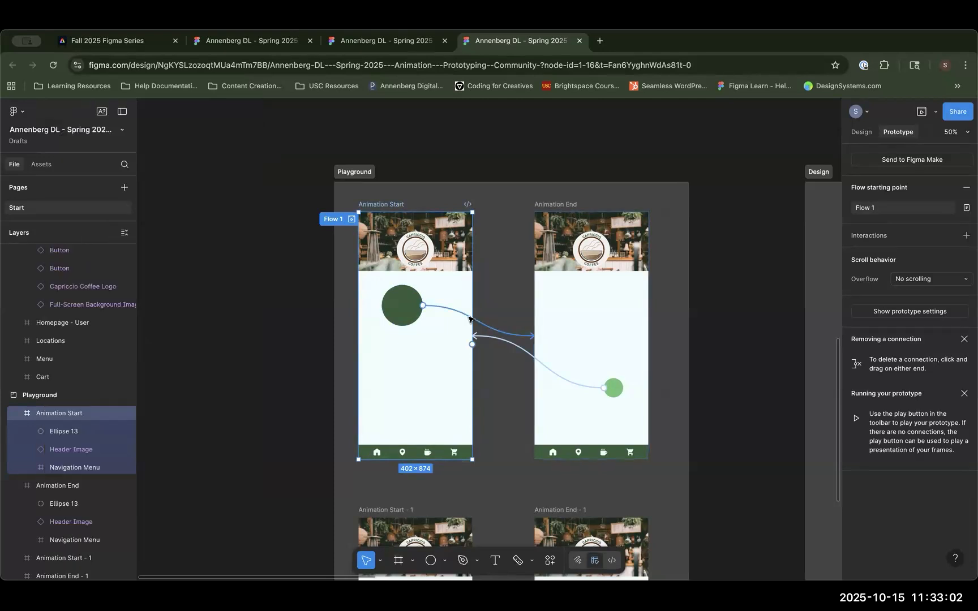
Step: Set the dark green circle's dissolve curve to Ease out, convert it to a Custom bezier of 0, 0, 0.58, 1, and preview it in Flow 1
click(472, 320)
click(491, 401)
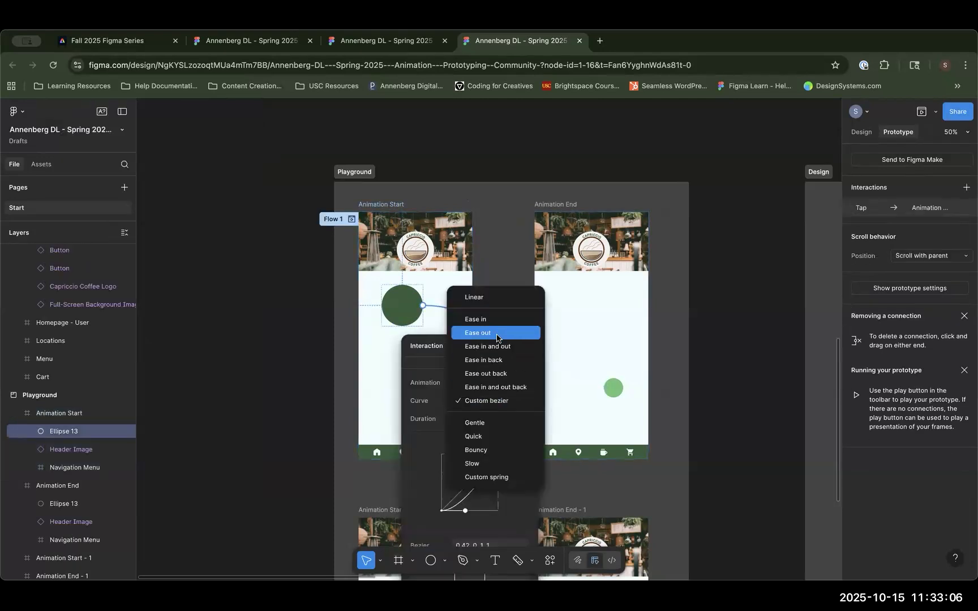
click(497, 335)
click(499, 462)
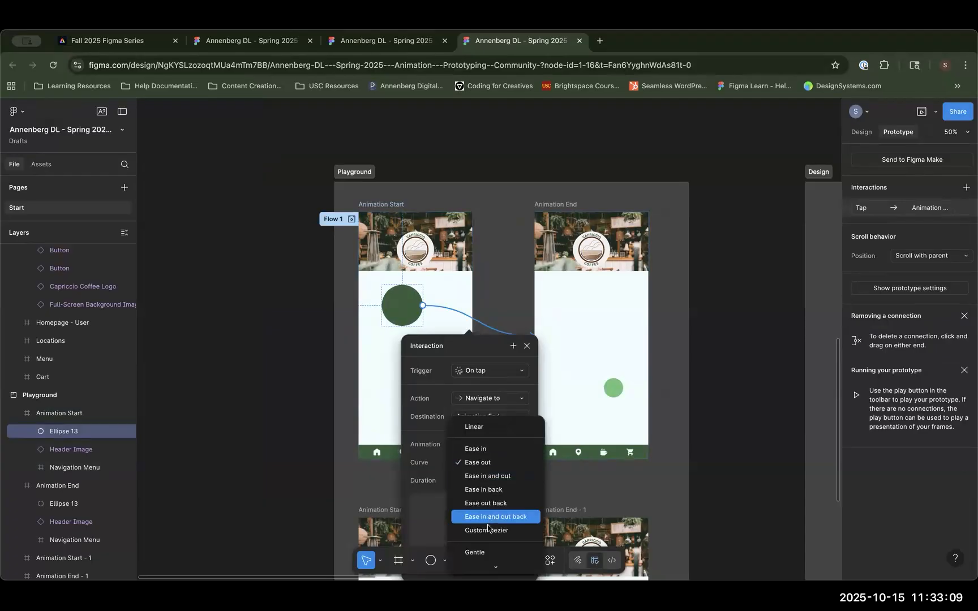
click(488, 529)
drag(479, 346, 632, 120)
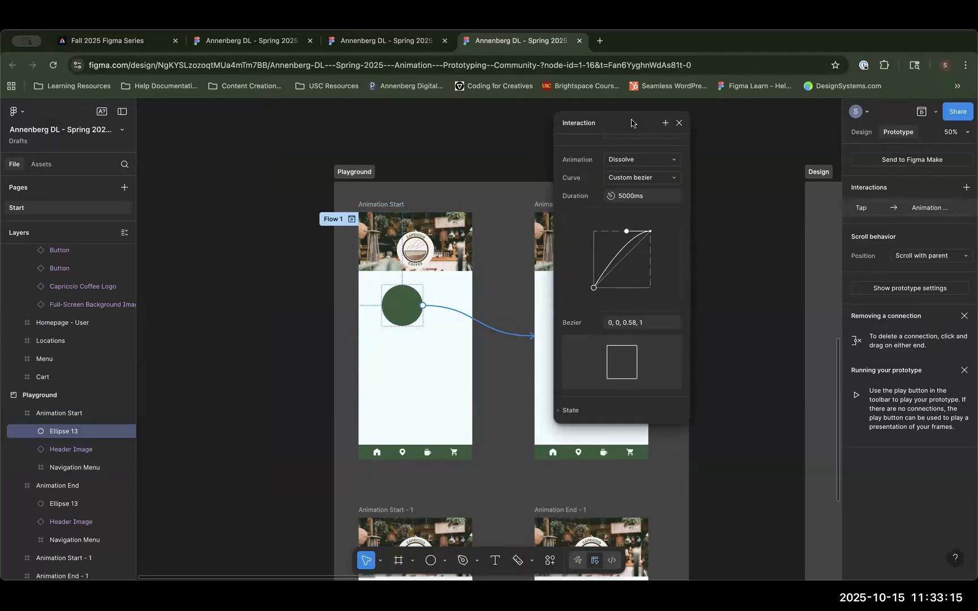
drag(632, 123, 658, 148)
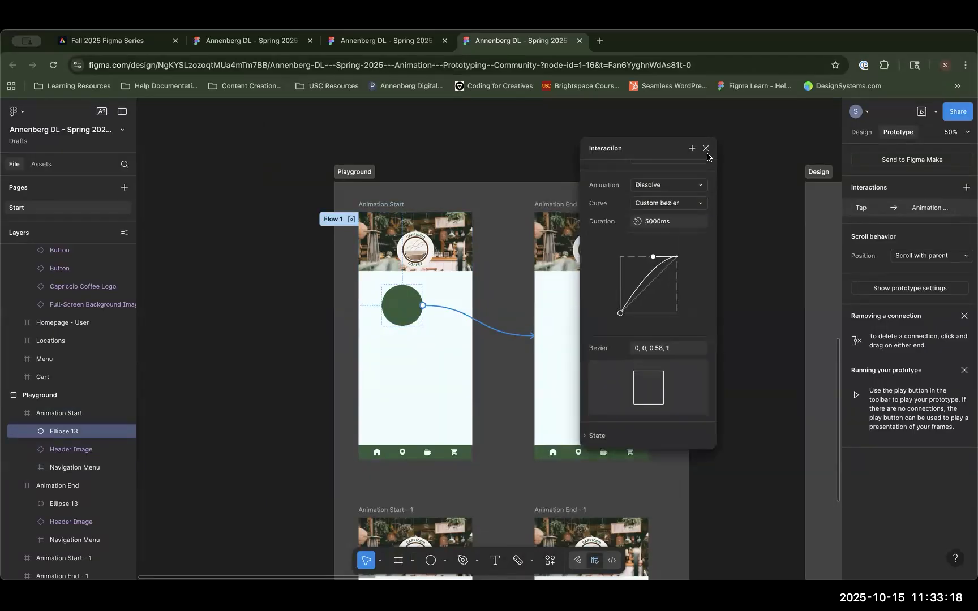
click(661, 206)
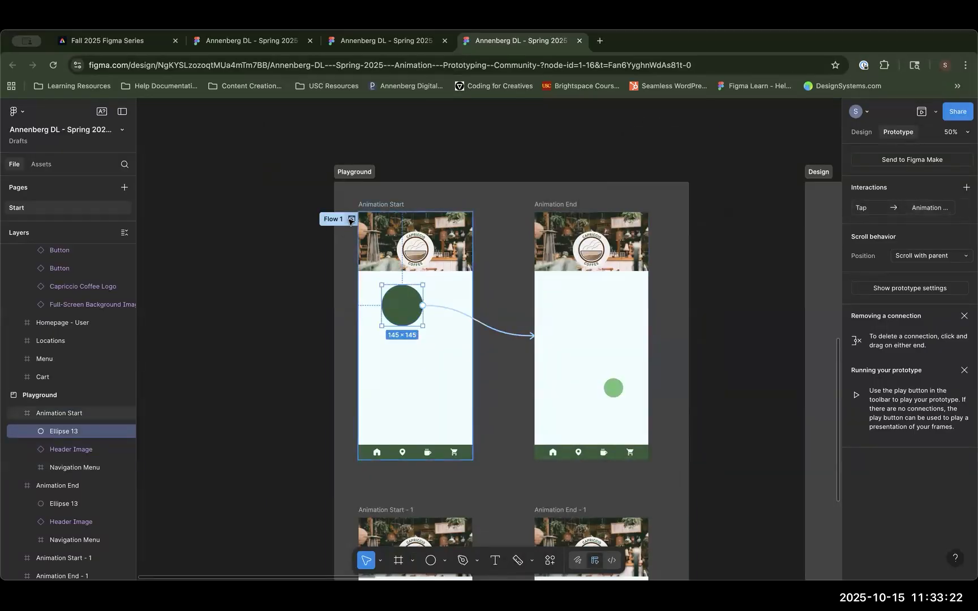
click(352, 219)
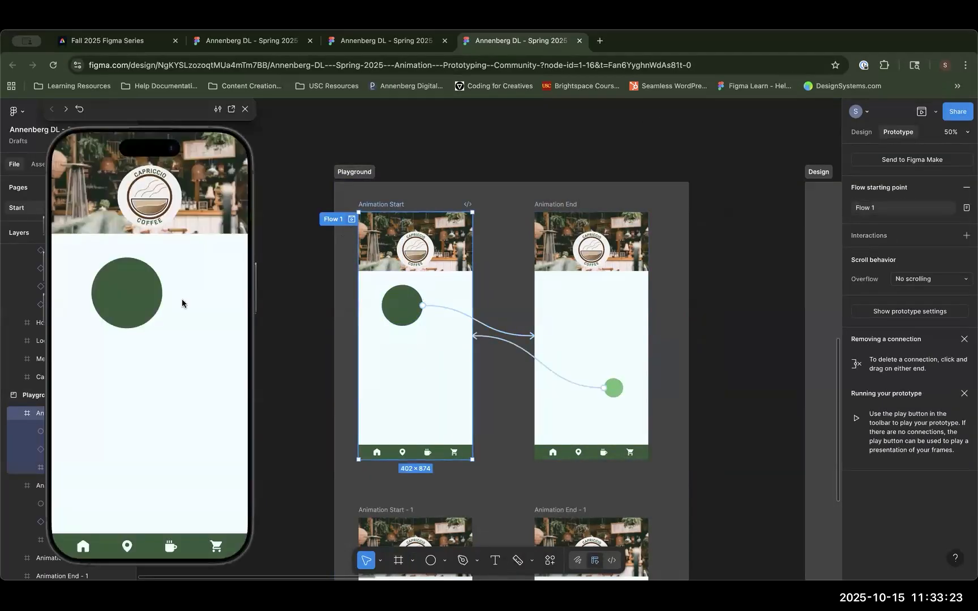
click(116, 299)
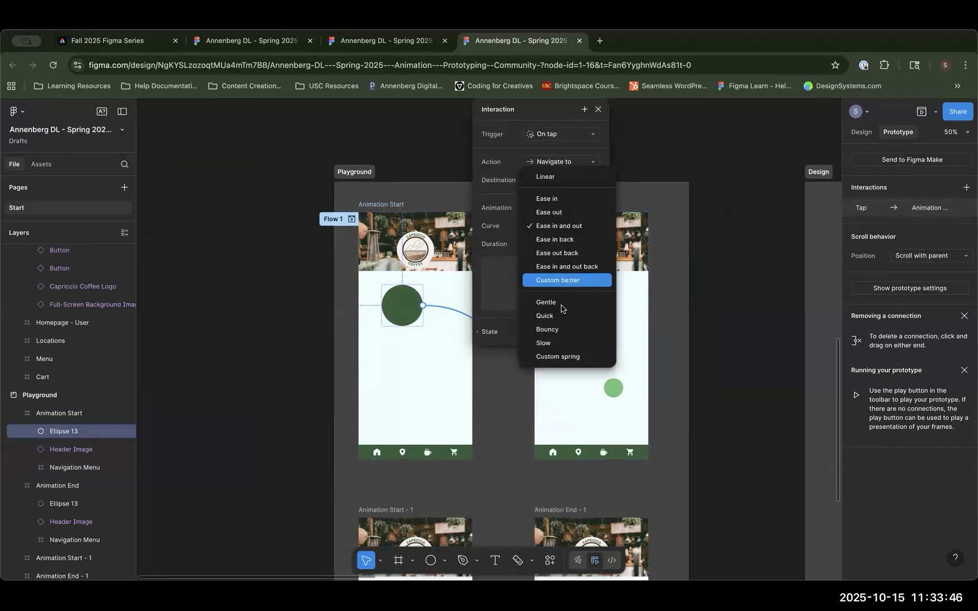
Step: Convert the circle's Ease in and out curve to a Custom bezier of 0.42, 0, 0.58, 1 and preview the tap in Flow 1
key(Return)
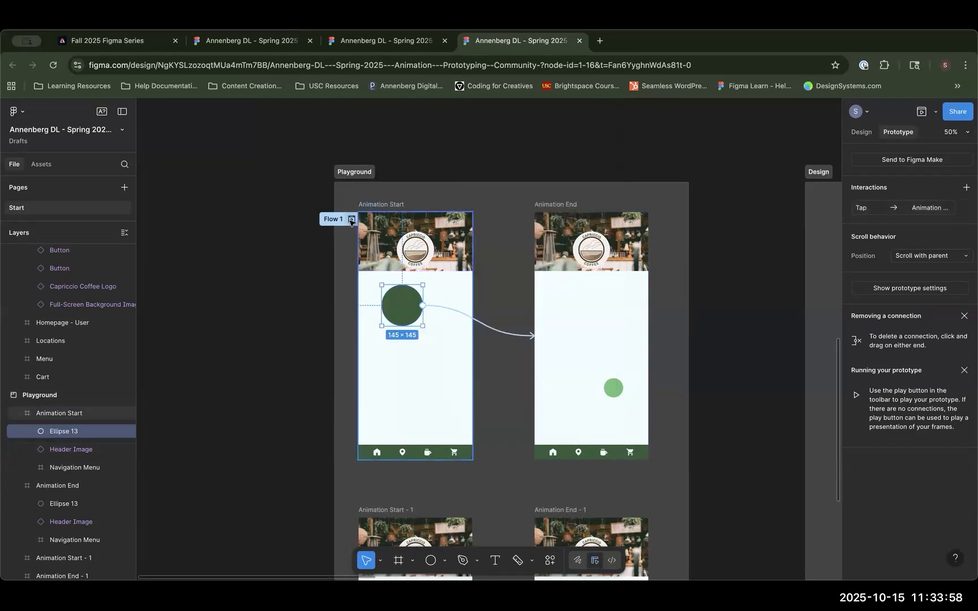
click(352, 219)
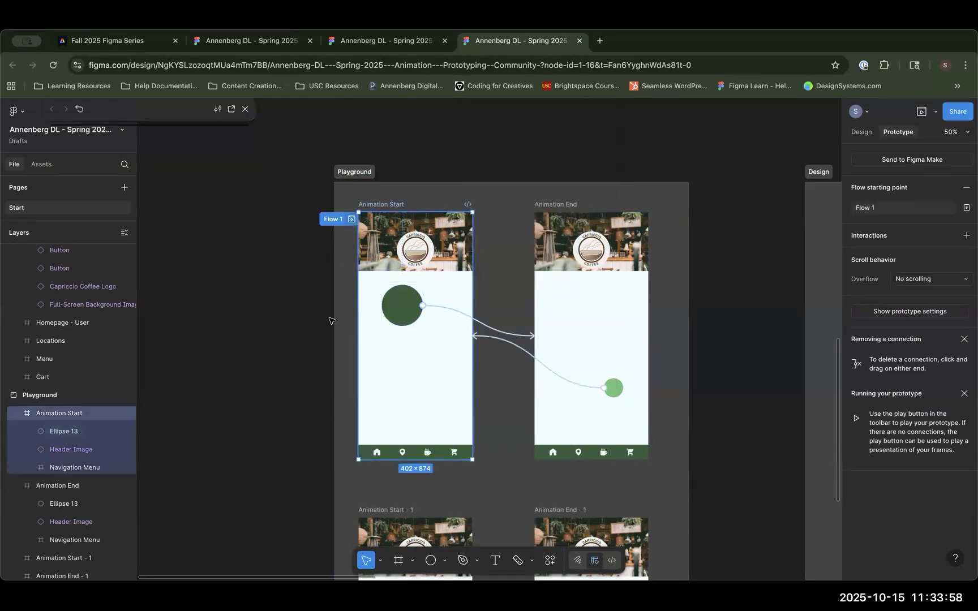
click(145, 295)
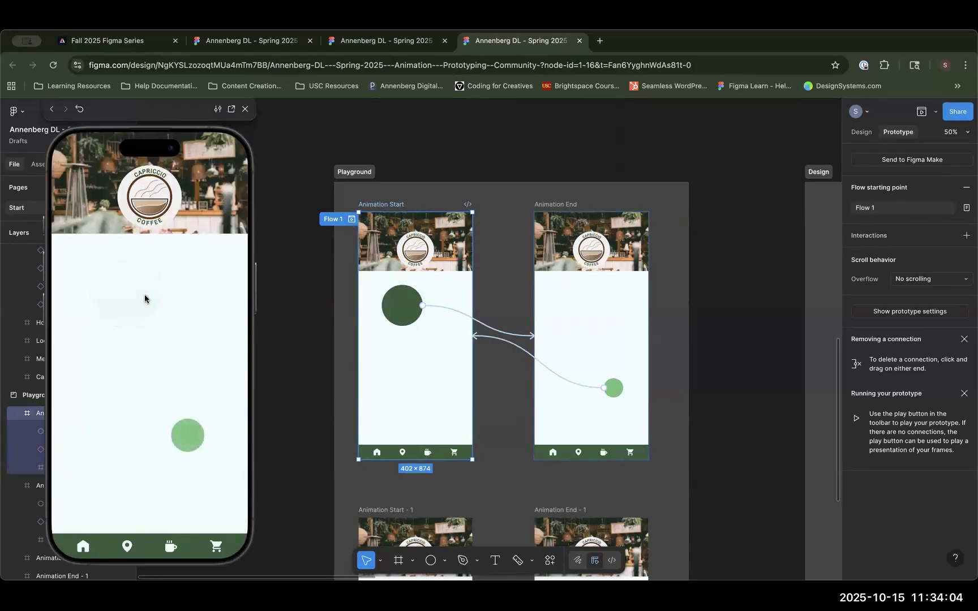
click(245, 108)
Step: Set the circle's curve to Ease in back, convert it to a Custom bezier of 0.3, -0.05, 0.7, -0.5, and preview it in Flow 1
click(498, 333)
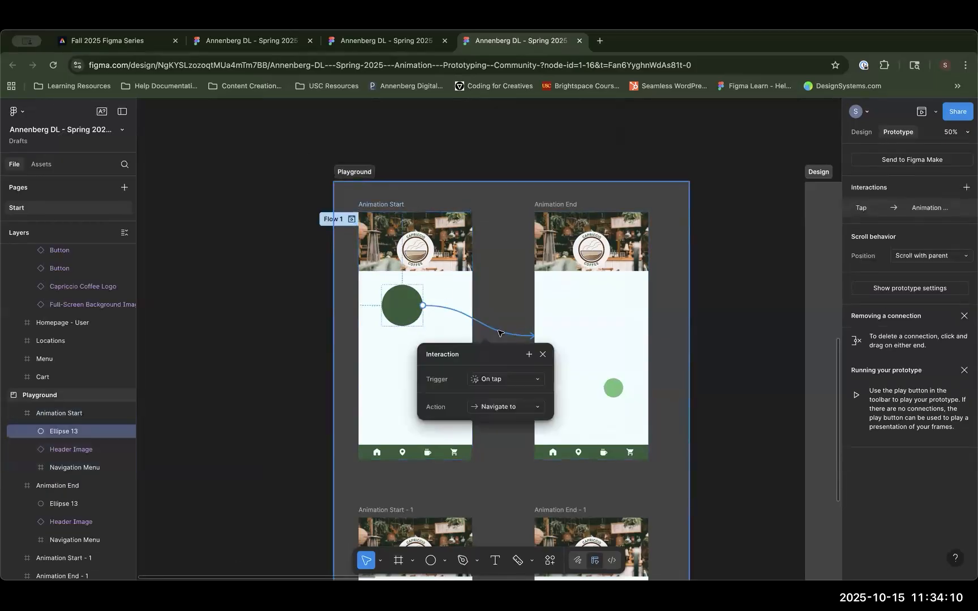
scroll(502, 373, down, 3)
drag(497, 355, 501, 212)
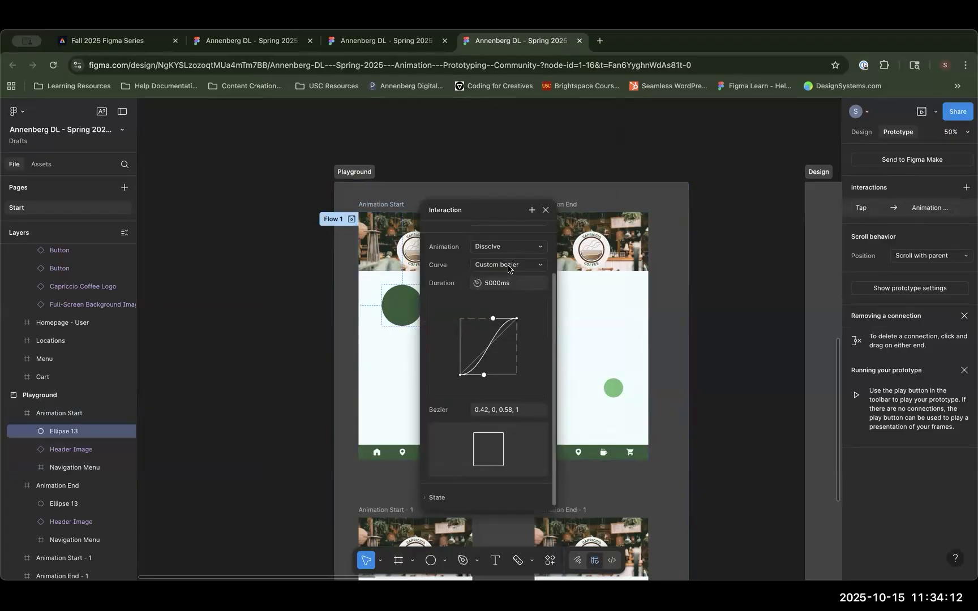
click(508, 266)
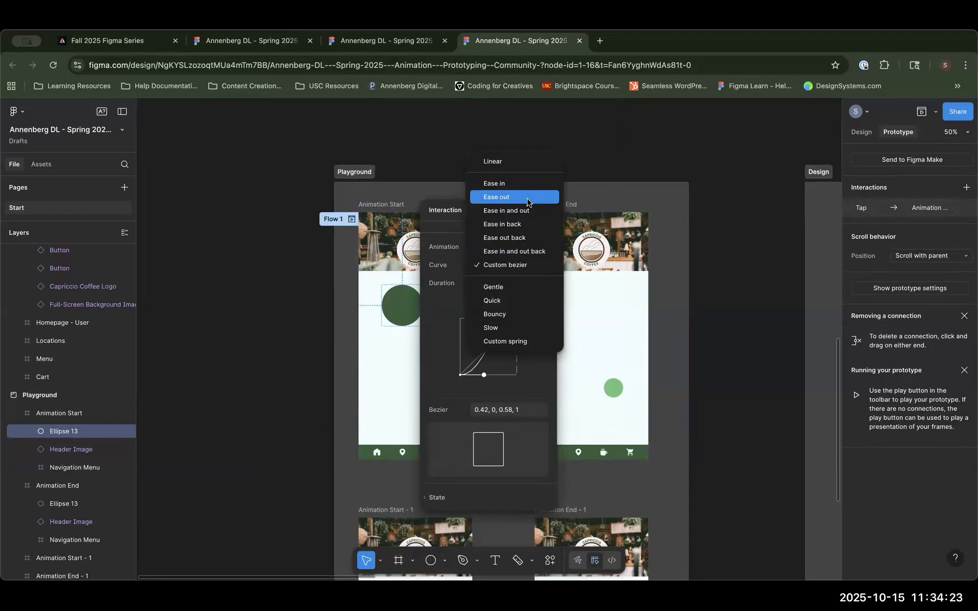
click(510, 224)
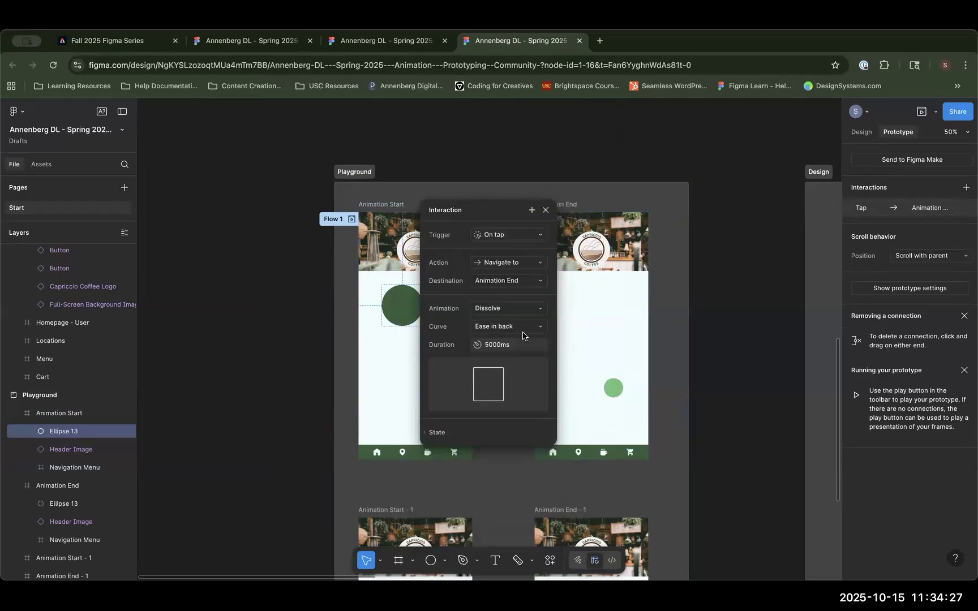
click(524, 329)
click(521, 369)
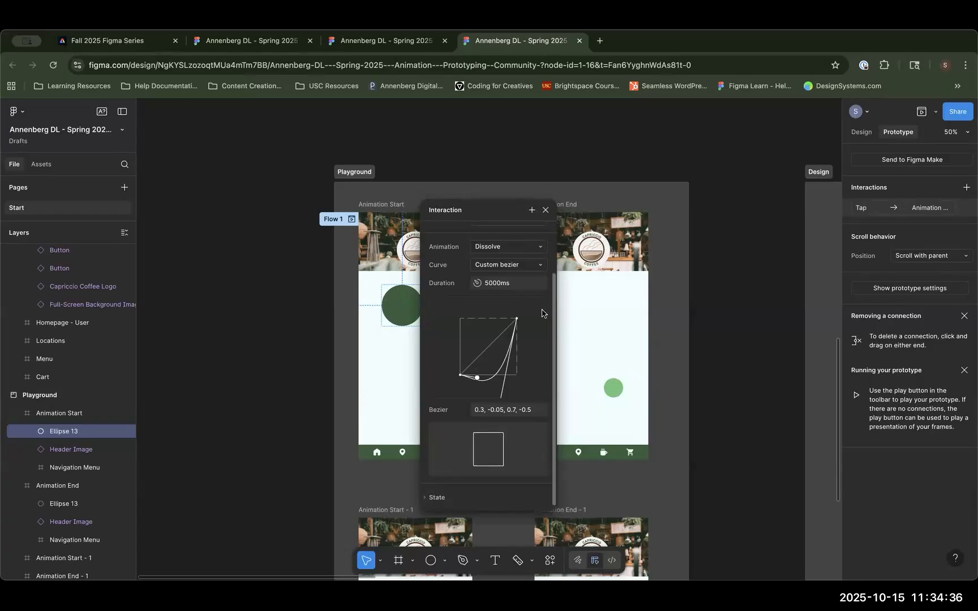
click(546, 210)
click(351, 219)
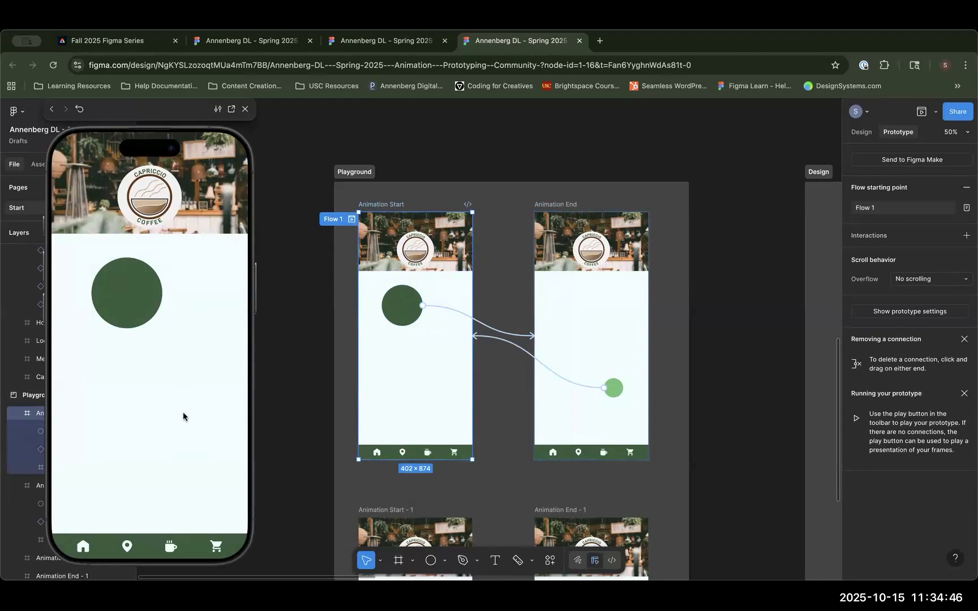
click(248, 112)
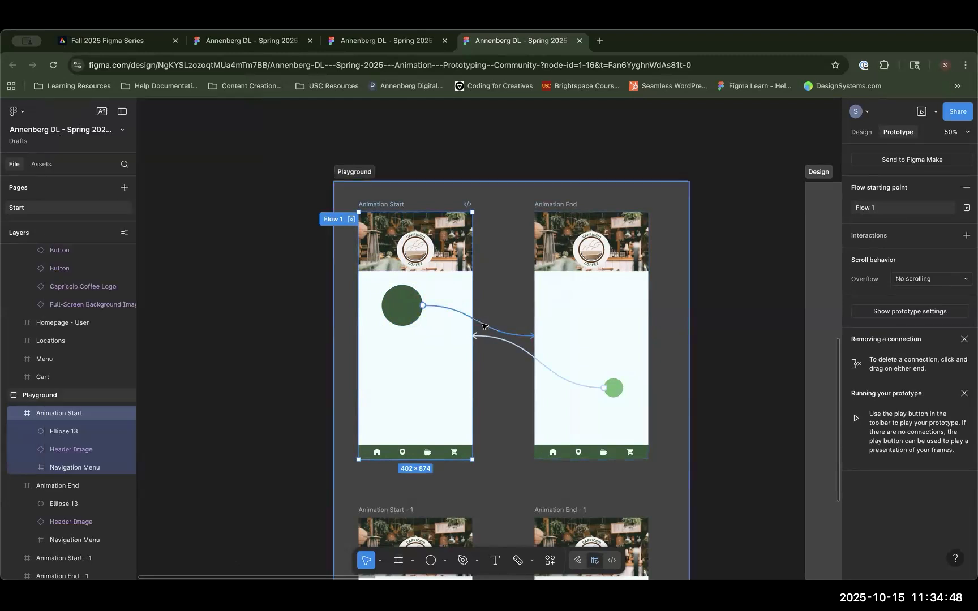
Step: Reset the dark green circle's dissolve curve to Linear and convert it to a Custom bezier of 0, 0, 1, 1
click(485, 325)
click(543, 208)
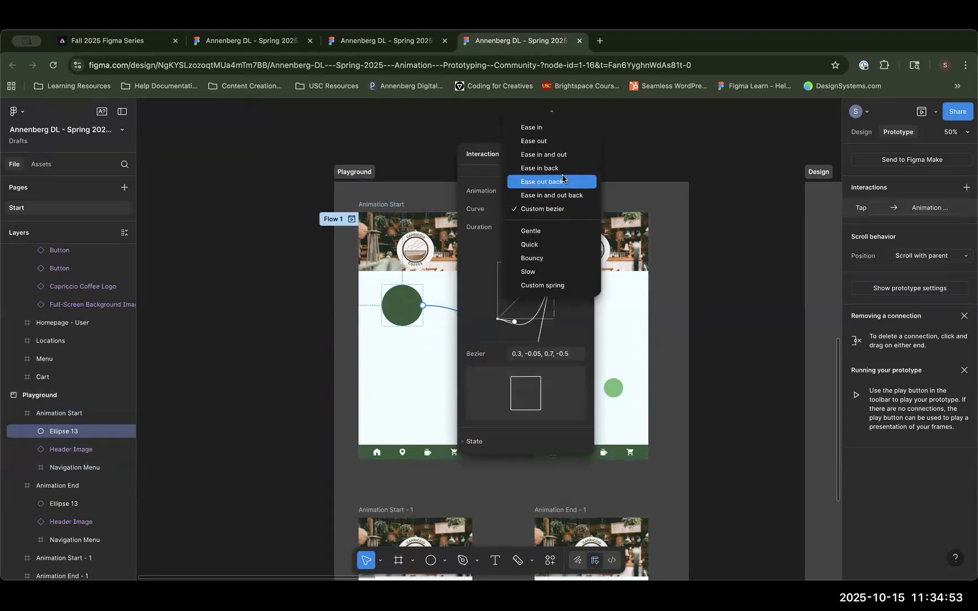
scroll(566, 197, up, 1)
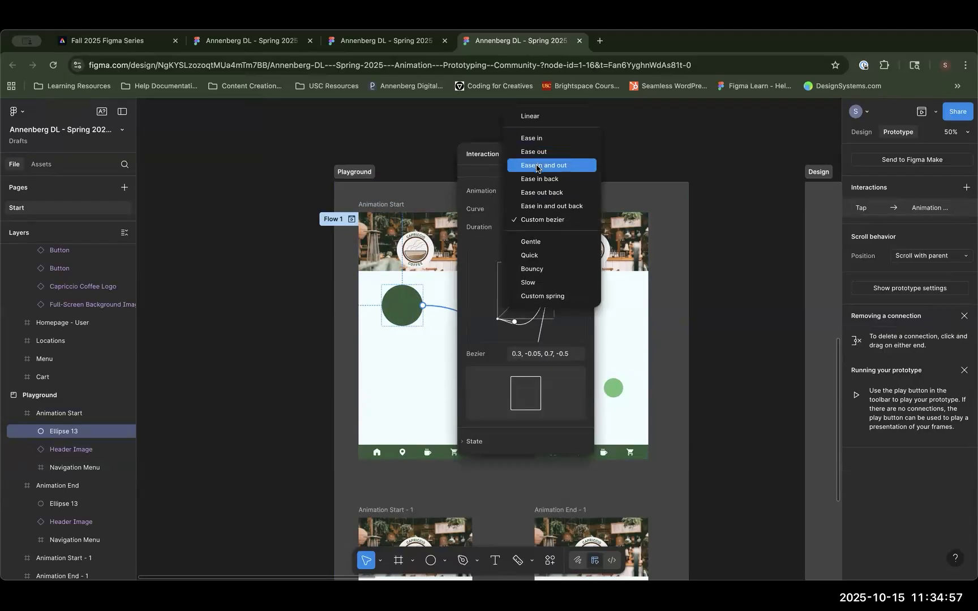
click(541, 117)
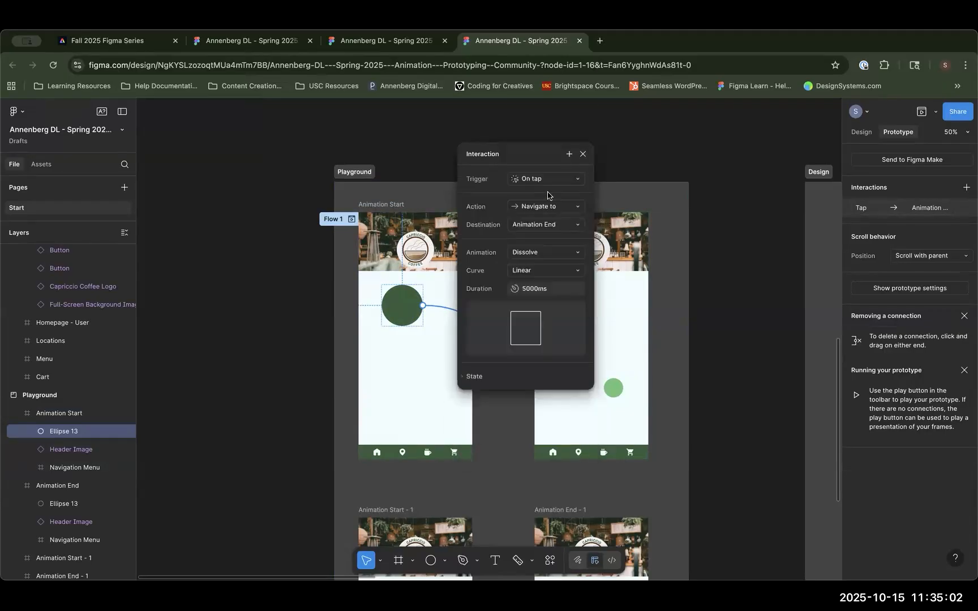
click(537, 270)
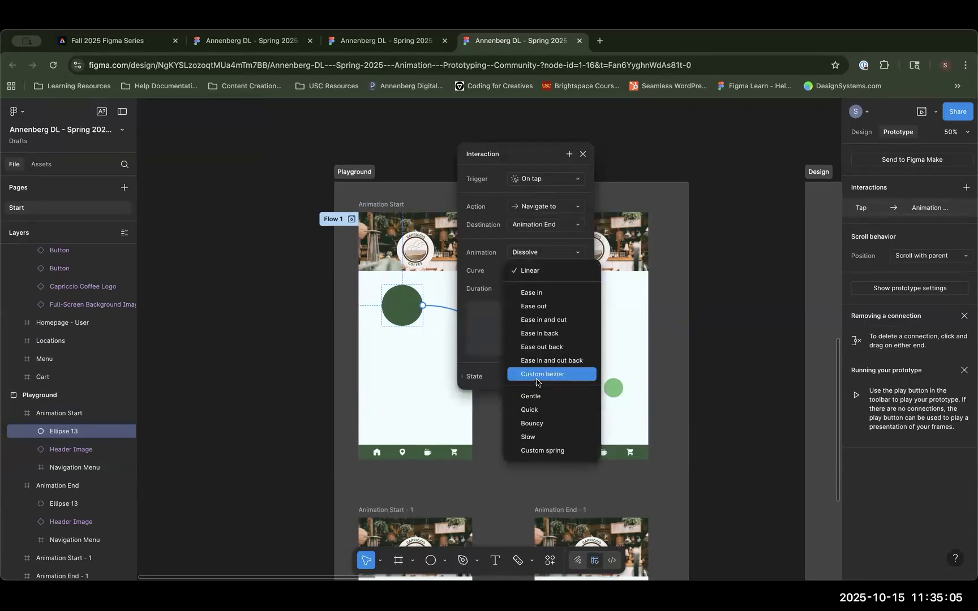
click(537, 378)
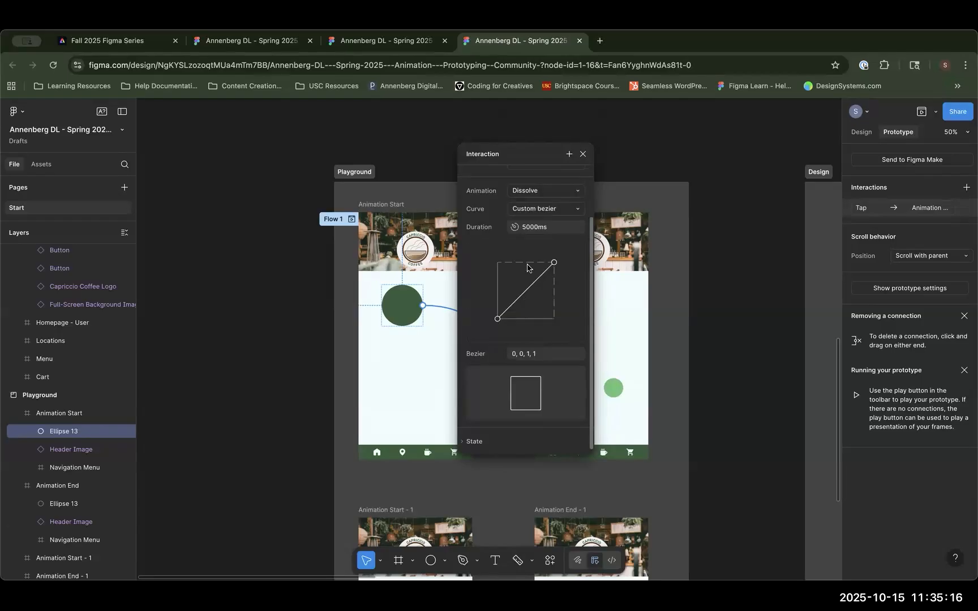
Step: Reshape the custom curve by moving both bezier handles to about 0.49, 1.6, 0.52, -0.6
drag(554, 263, 558, 328)
drag(497, 319, 487, 252)
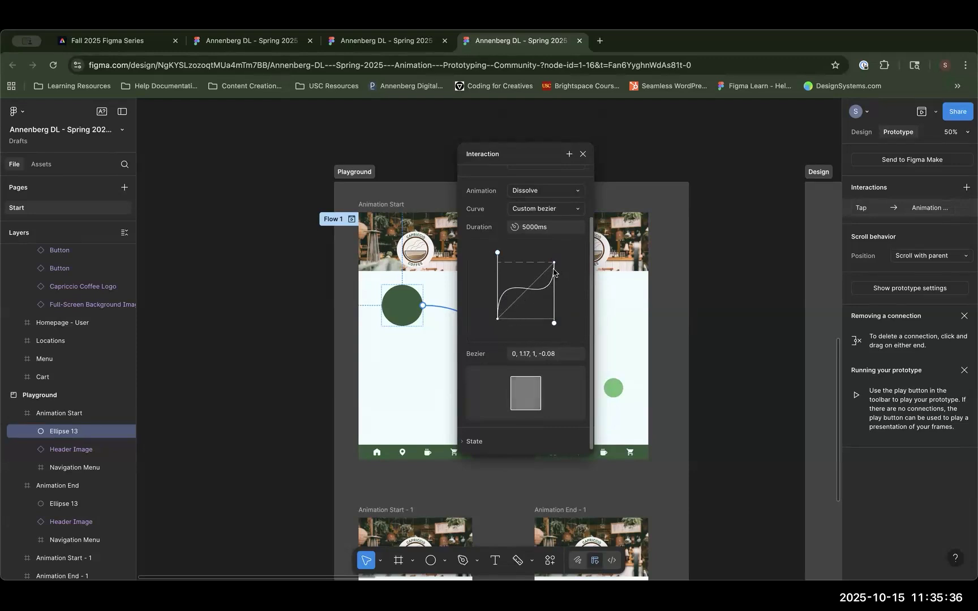
drag(498, 253, 518, 256)
drag(553, 323, 527, 352)
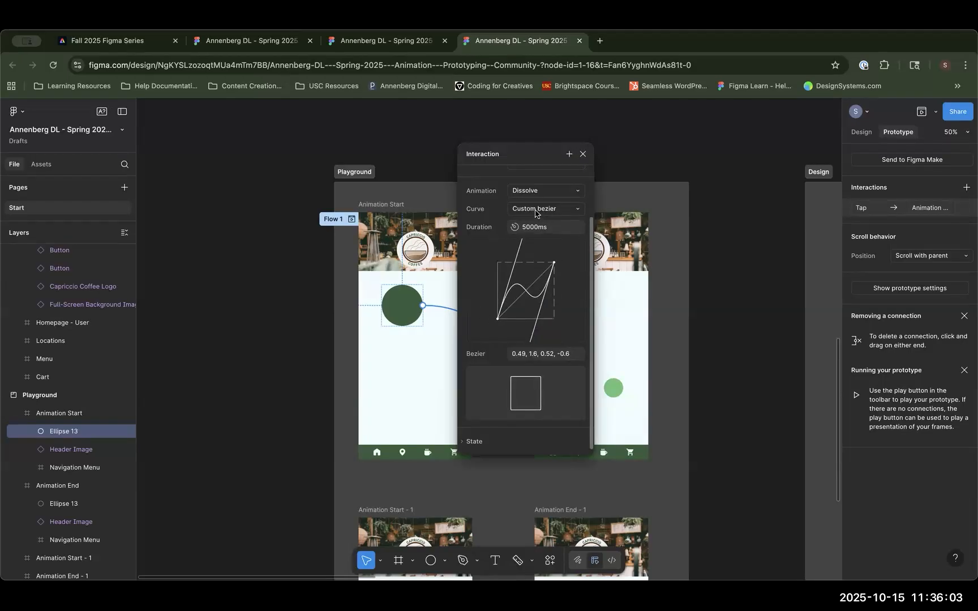
Step: Set the dark green circle's dissolve curve to Ease out and its duration to 300 ms
click(535, 210)
click(539, 154)
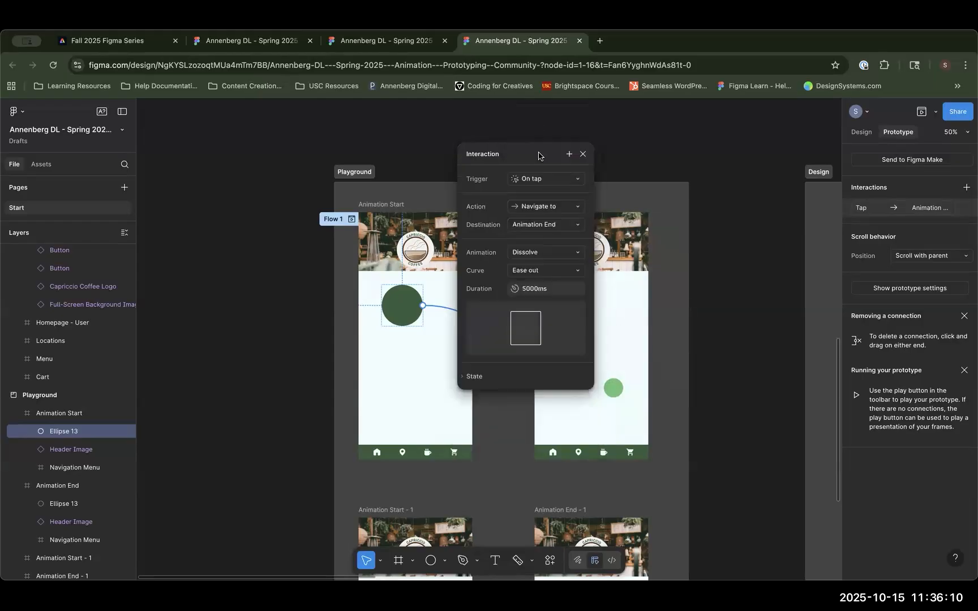
click(542, 288)
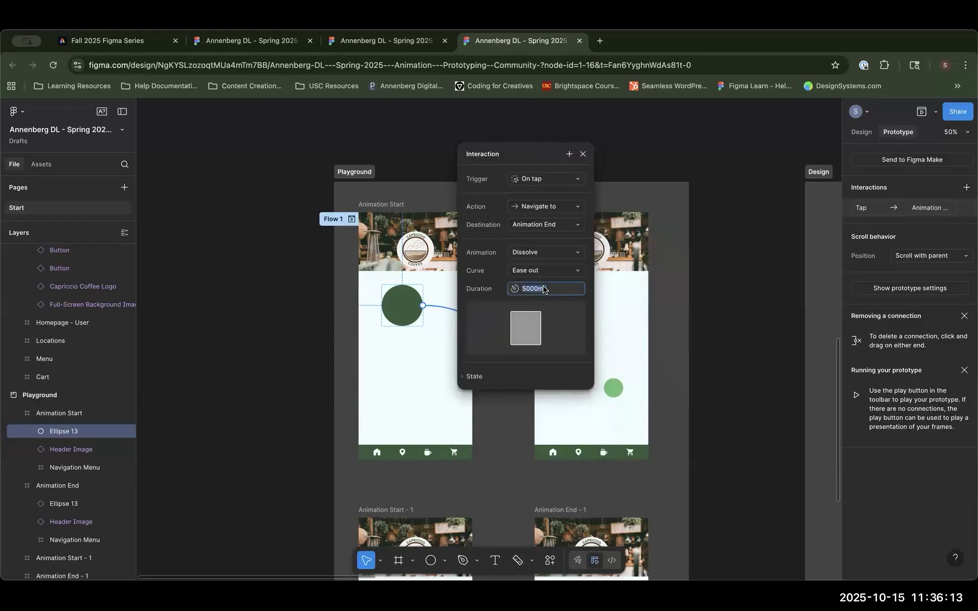
text(3)
key(Return)
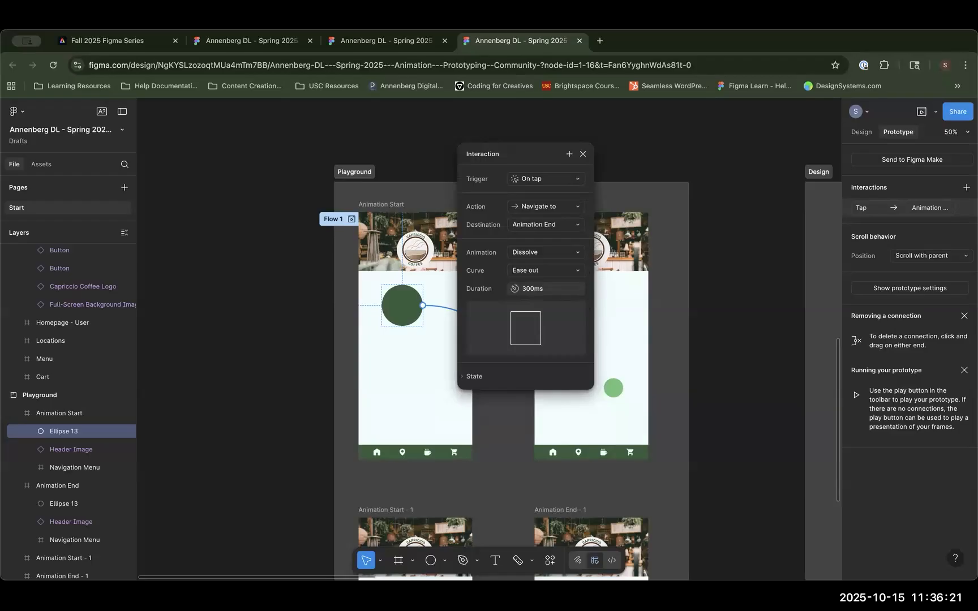
Step: Change the dark green circle's animation to Move in, trying the right and down directions before settling on left
click(539, 255)
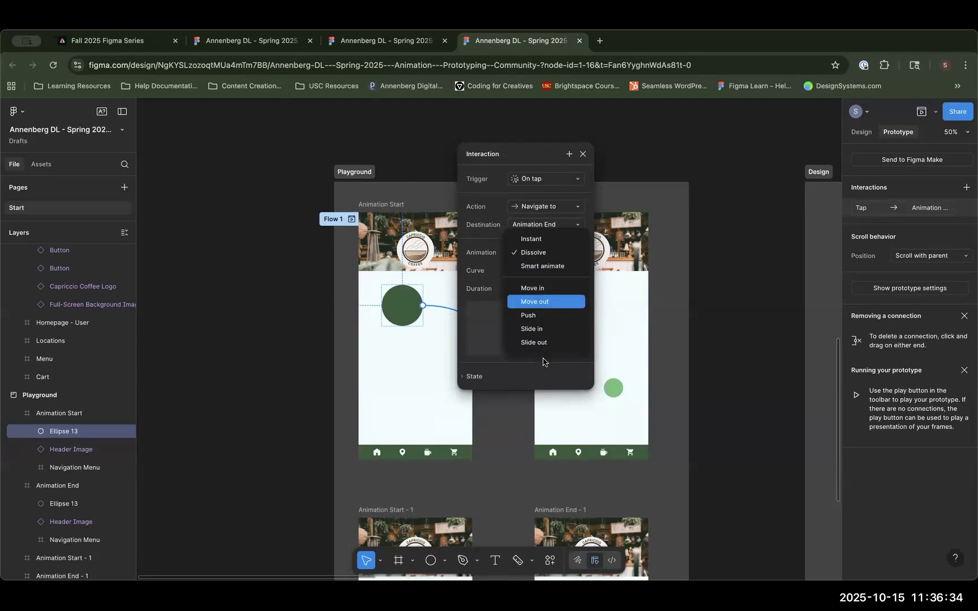
click(532, 290)
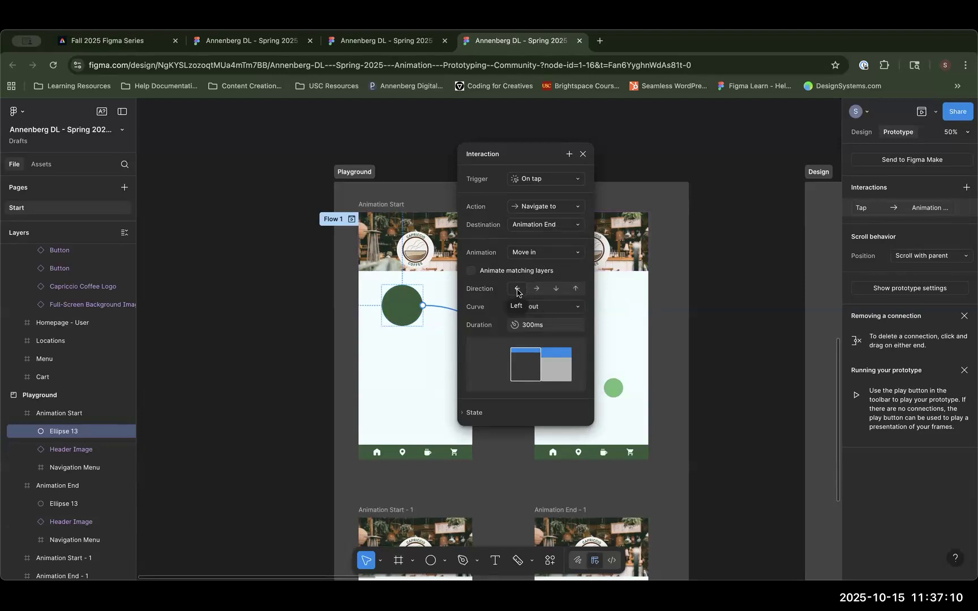
click(536, 289)
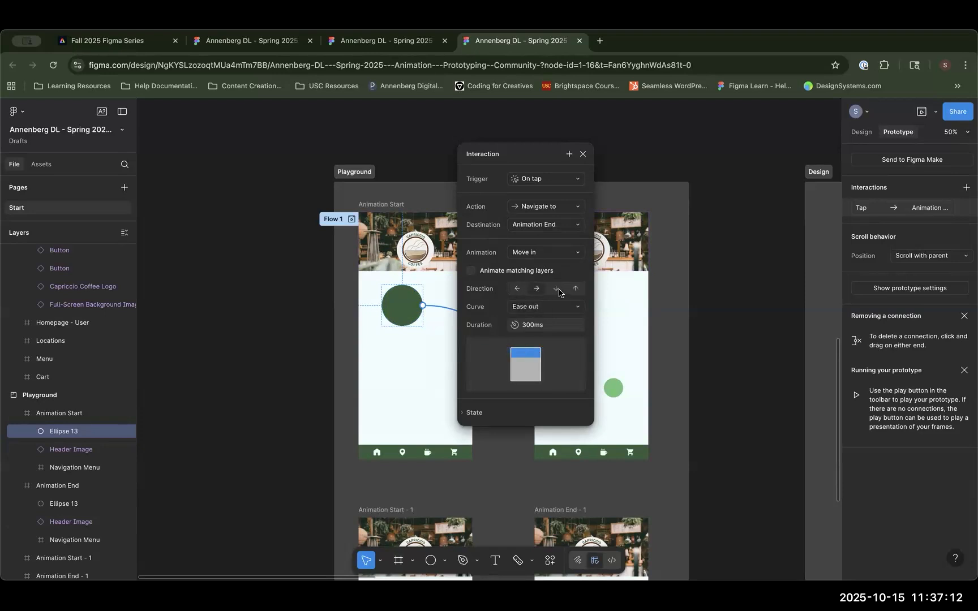
click(557, 291)
click(582, 154)
Step: Preview Flow 1 and tap the dark and light green circles back and forth to watch the Move in transition, closing the preview at the end
click(351, 219)
click(148, 295)
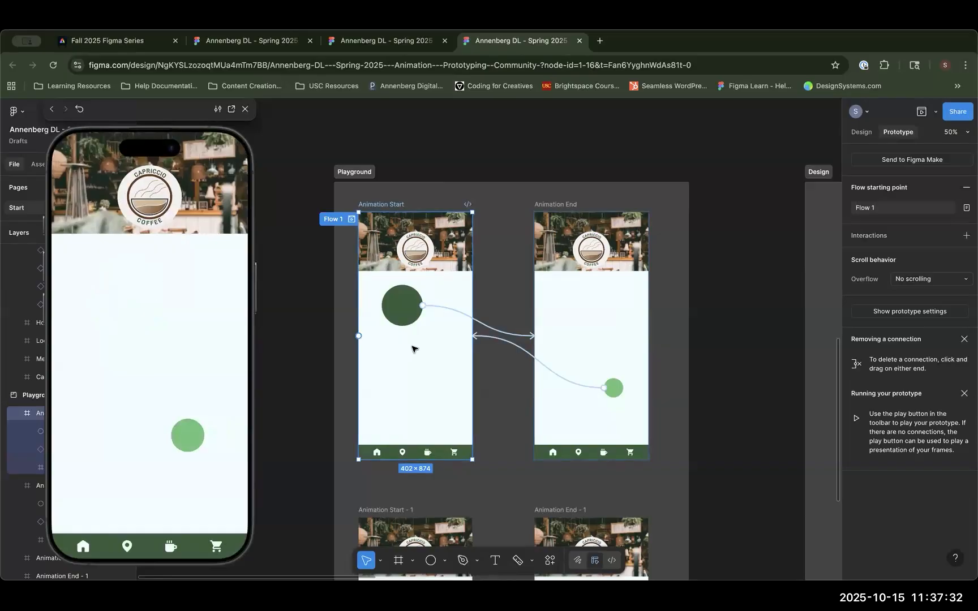
click(182, 441)
click(115, 275)
click(194, 439)
click(245, 109)
Step: Review the dark green circle's Move in interaction settings, replay the tap in the Flow 1 preview, and close the preview
click(452, 311)
drag(459, 339, 519, 187)
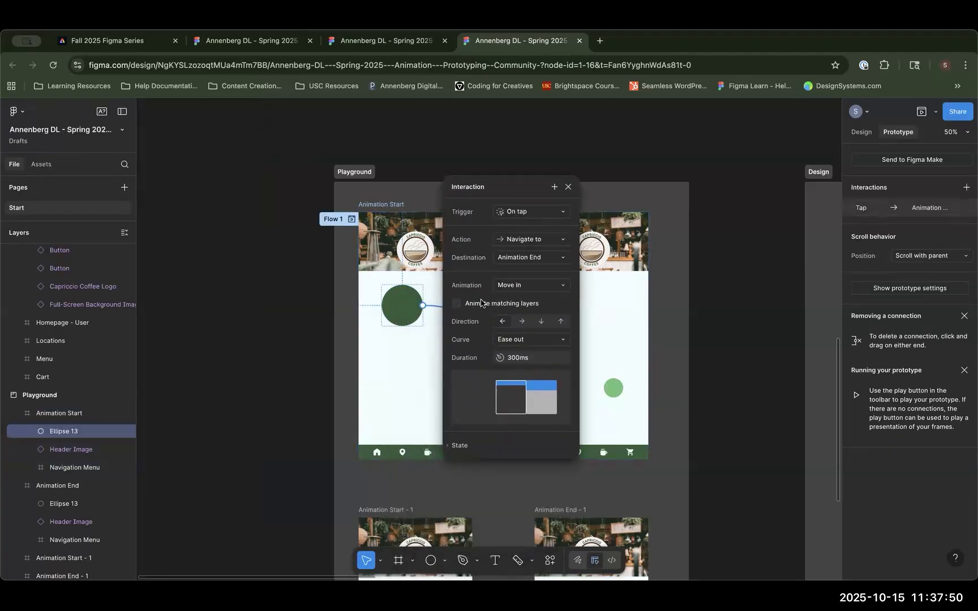
click(568, 187)
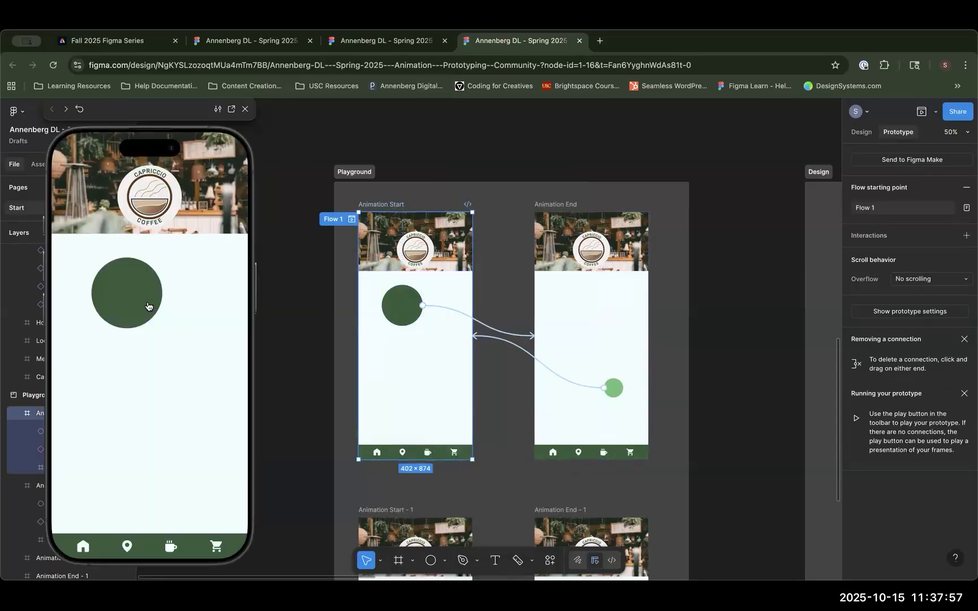
click(147, 306)
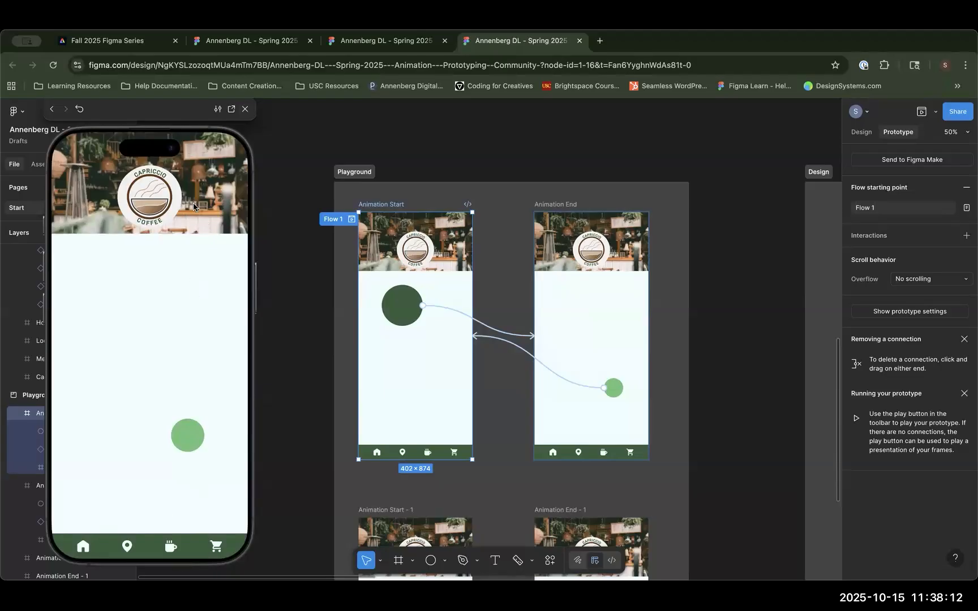
click(247, 110)
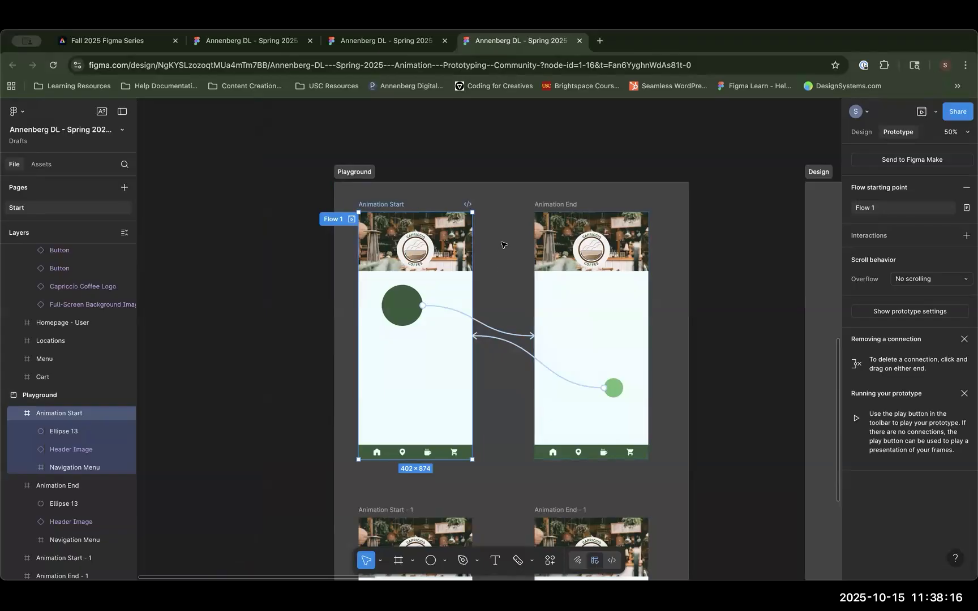
Step: Enable Animate matching layers on the dark green circle's Move in interaction and close its settings
click(470, 322)
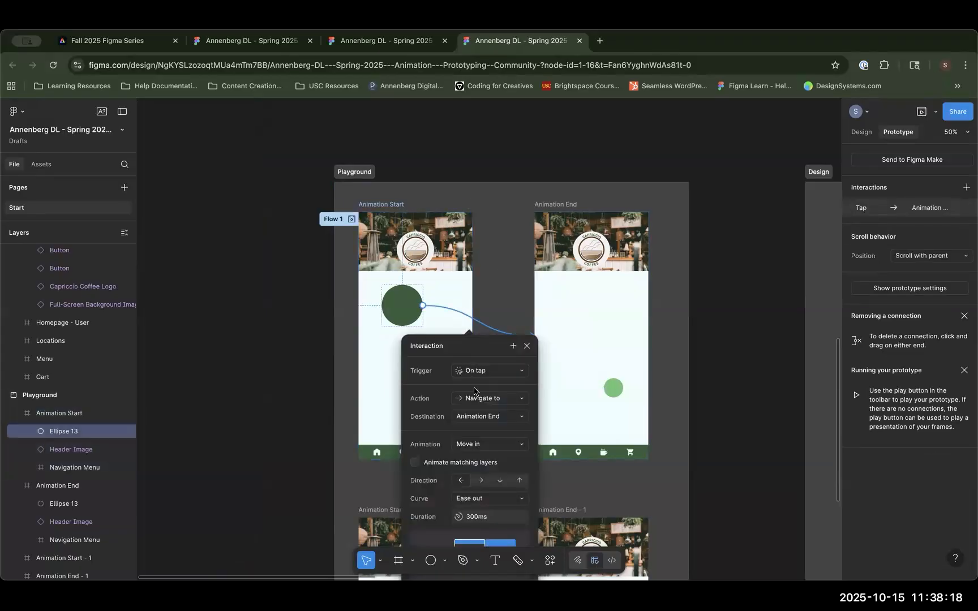
drag(472, 340, 523, 205)
click(466, 327)
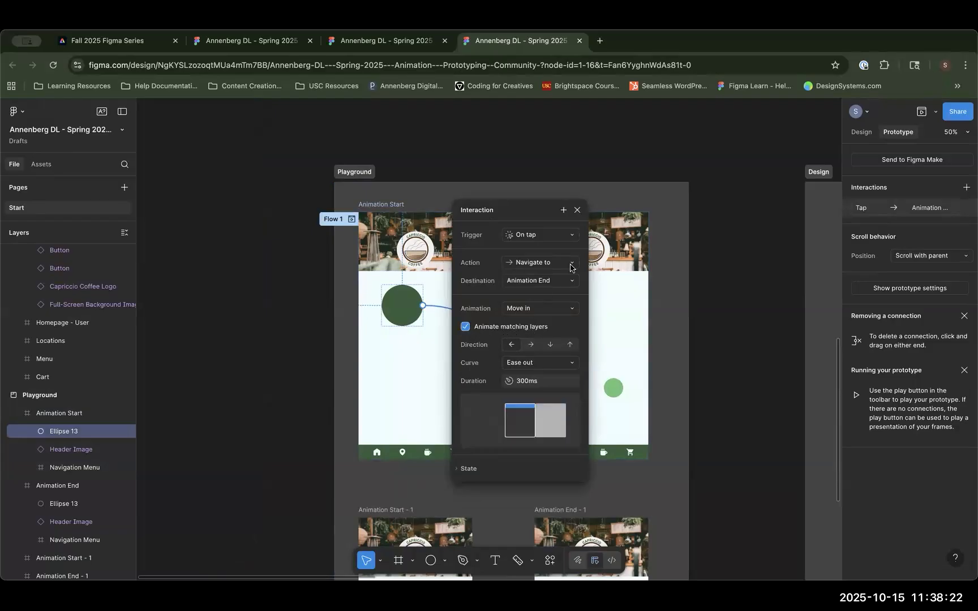
click(577, 210)
Step: Preview Flow 1, tap between the dark and light green circles to watch Move in with matching layers animated, and close the preview
click(351, 219)
click(142, 287)
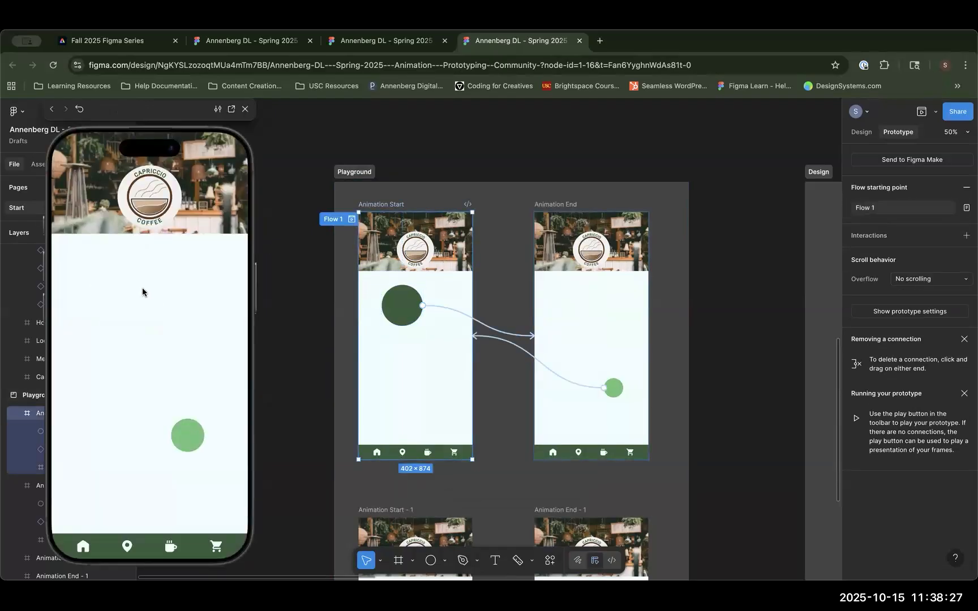
click(198, 444)
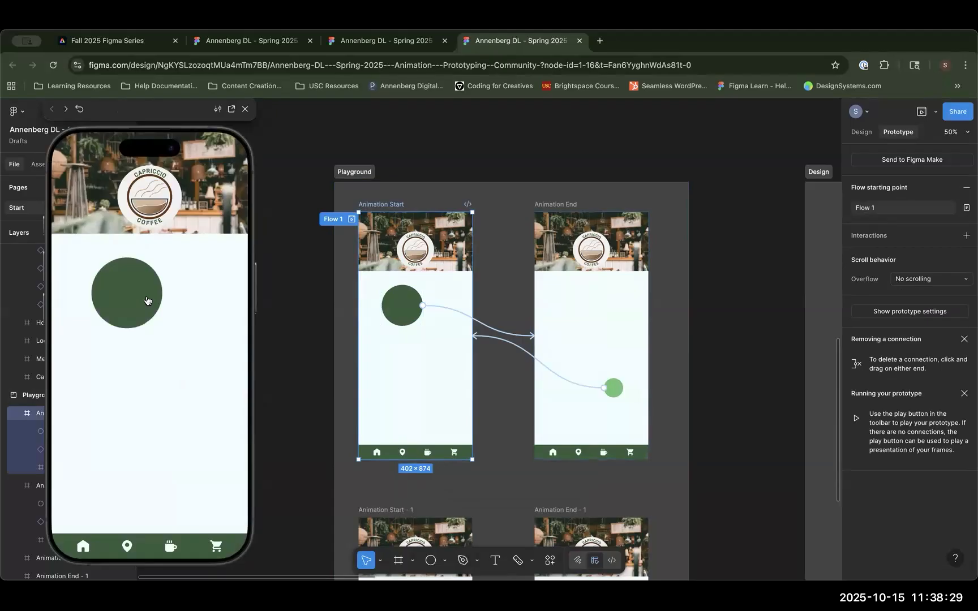
click(146, 301)
click(187, 435)
click(245, 108)
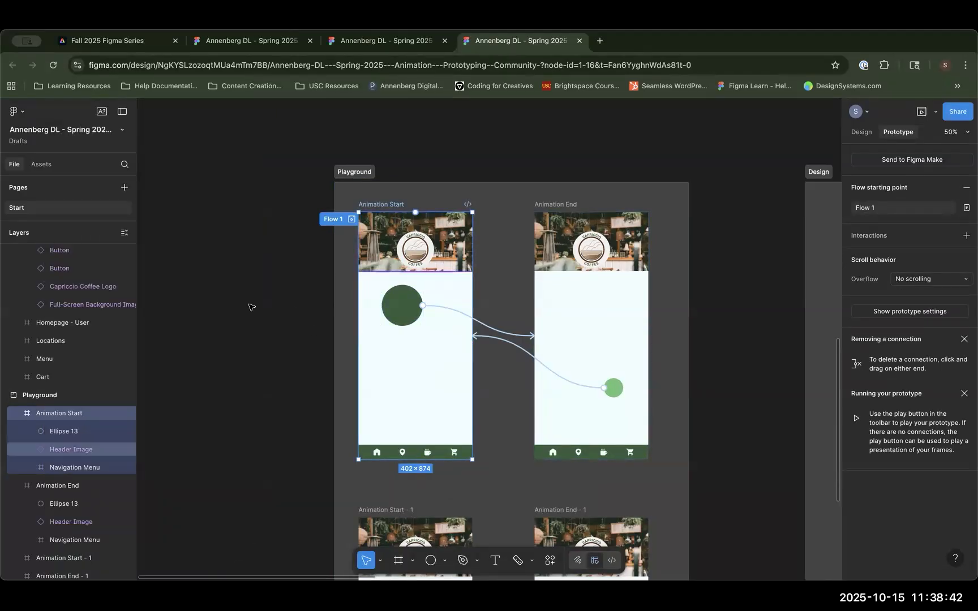
Step: Replay the Flow 1 preview, alternating taps on both circles to examine how the matching circle layers animate, and close it
scroll(92, 418, down, 1)
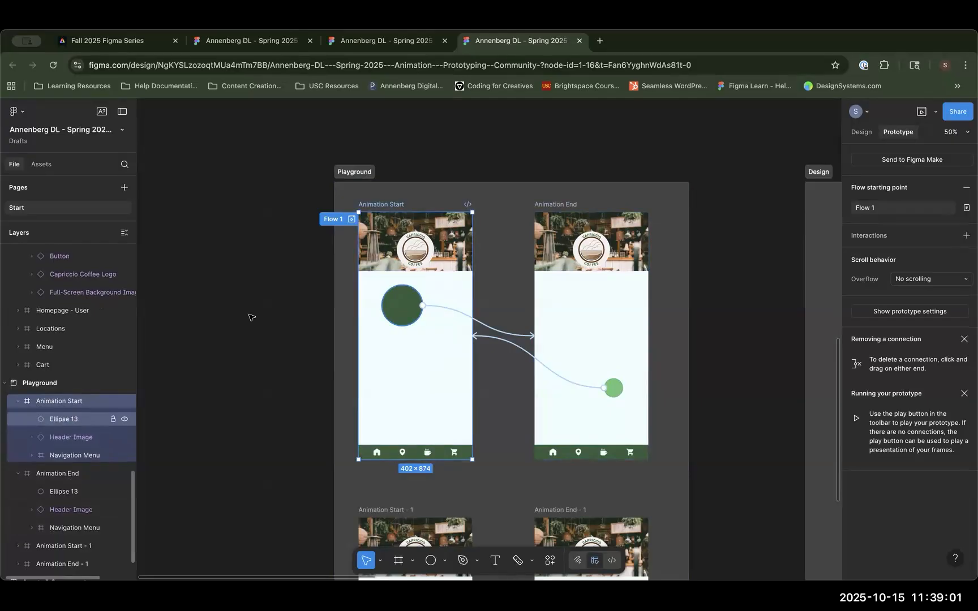
key(shift+space)
click(130, 303)
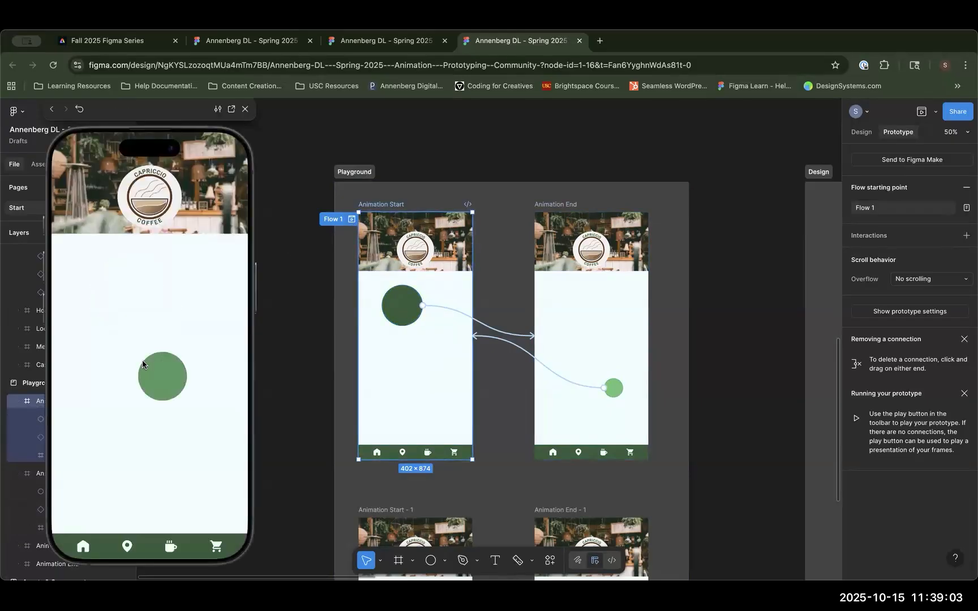
click(180, 432)
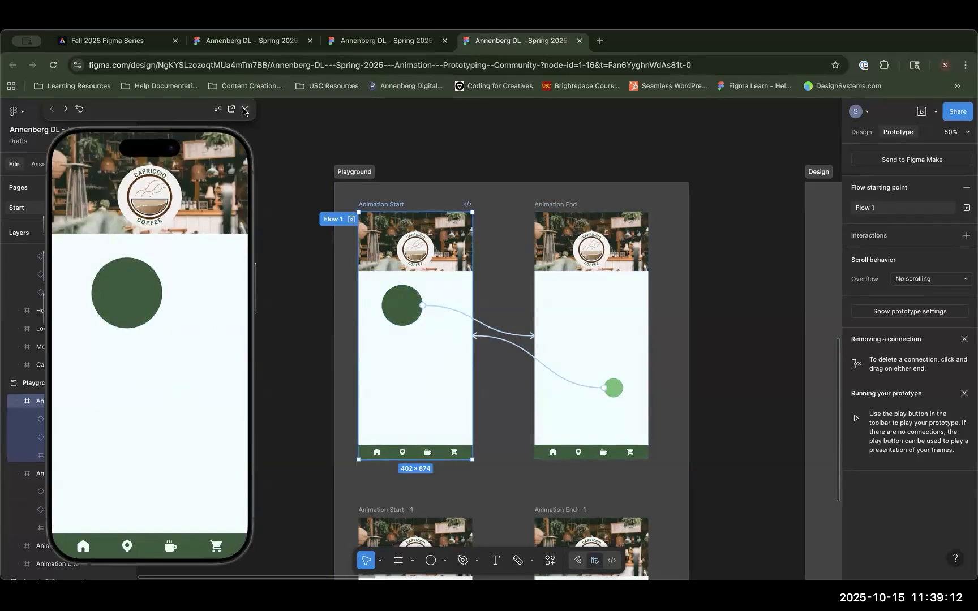
click(149, 286)
click(192, 446)
click(137, 280)
click(245, 109)
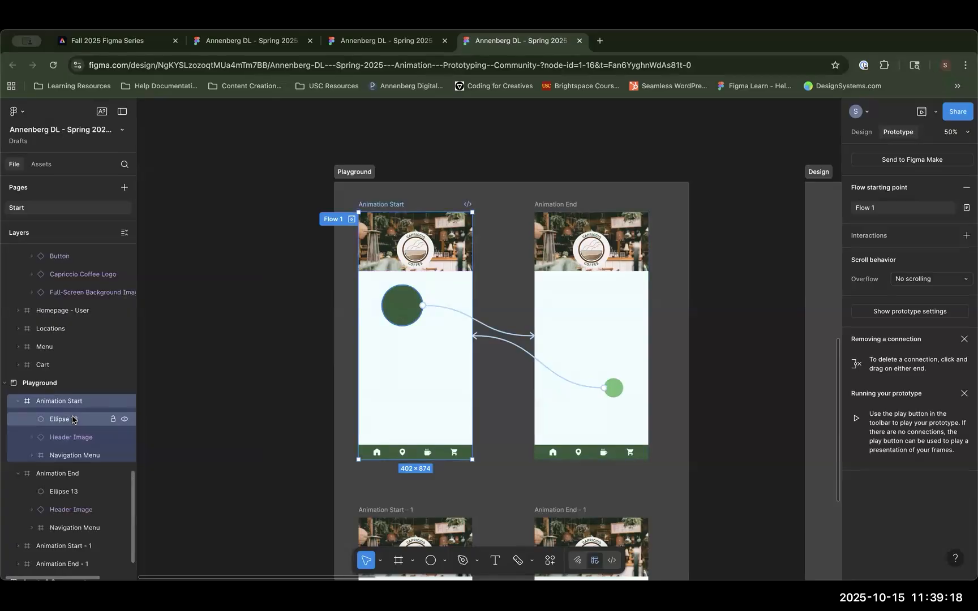
Step: Rename the dark green circle's layer in Animation Start to Ellipse 14 and select Ellipse 13 in Animation End for comparison
double_click(73, 418)
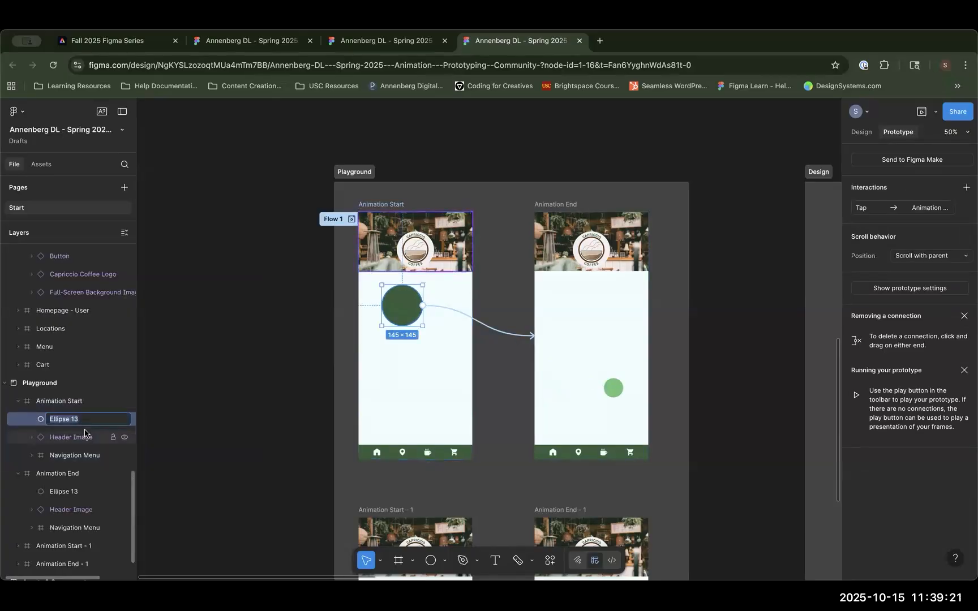
text(Ellipse 14)
key(Return)
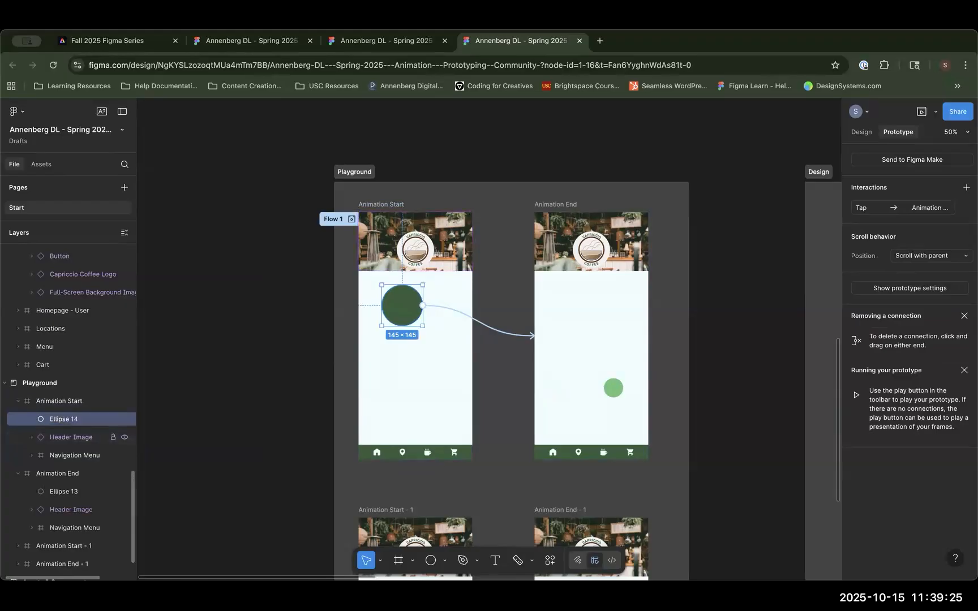
click(65, 491)
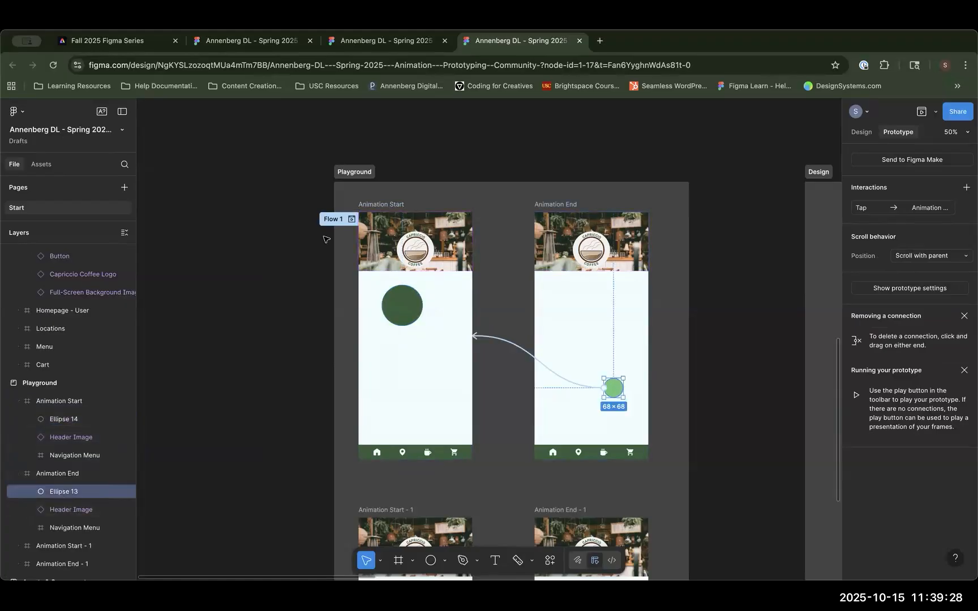
Step: Preview Flow 1 and tap the dark green circle to check the transition with differing layer names, closing the preview at the end
click(351, 219)
click(125, 309)
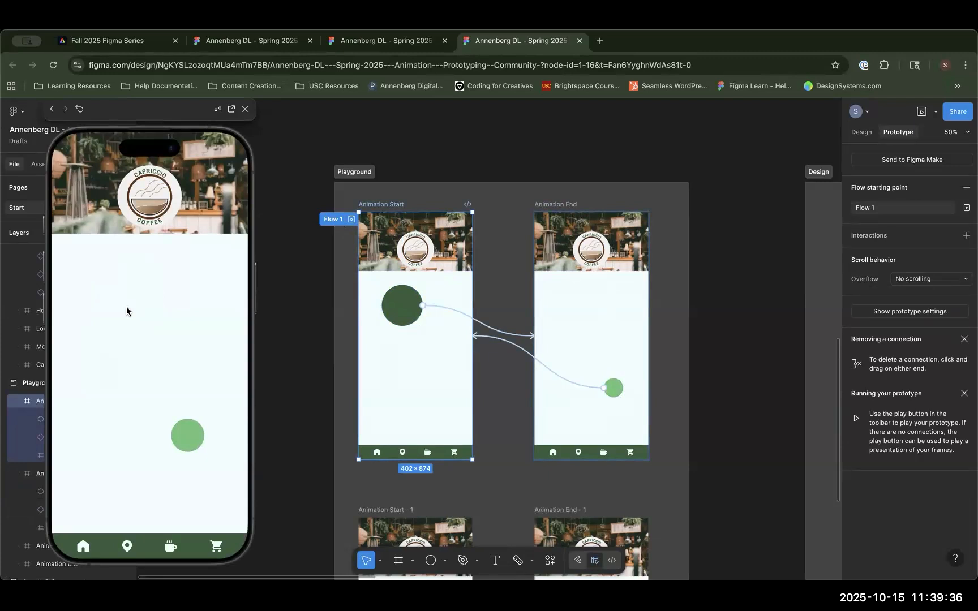
click(245, 109)
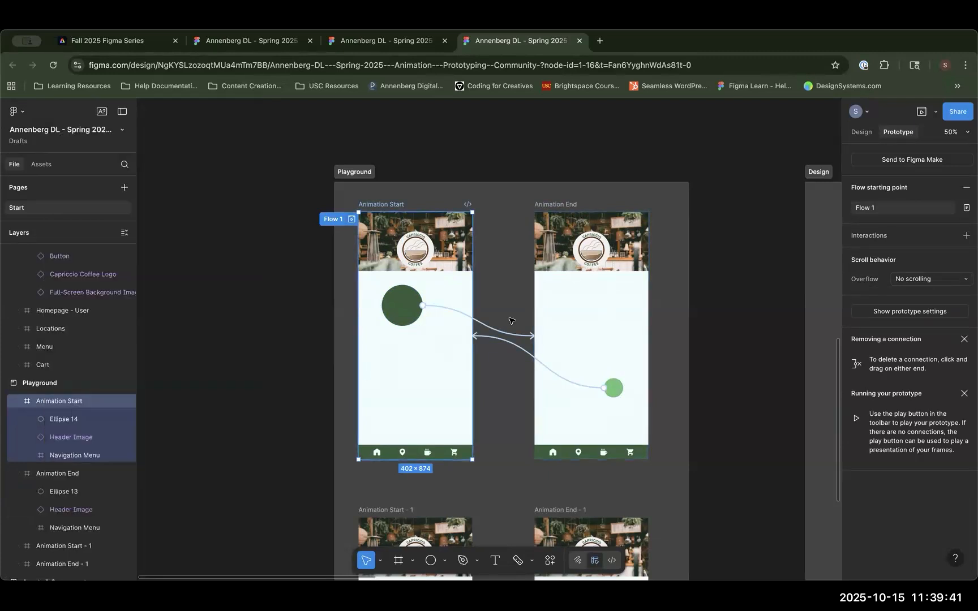
Step: Change the dark green circle's tap animation to Move out and close the interaction settings
click(483, 325)
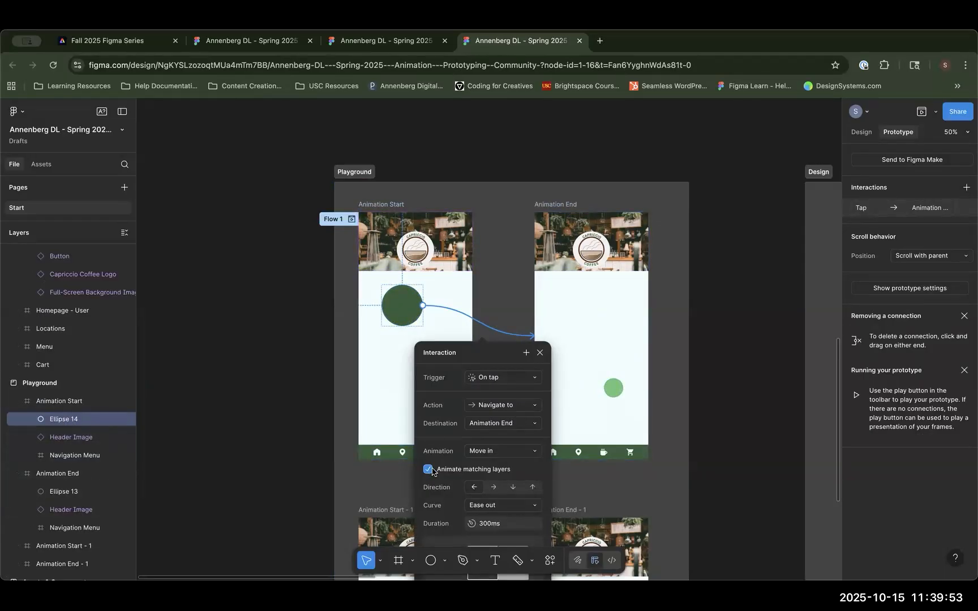
click(505, 451)
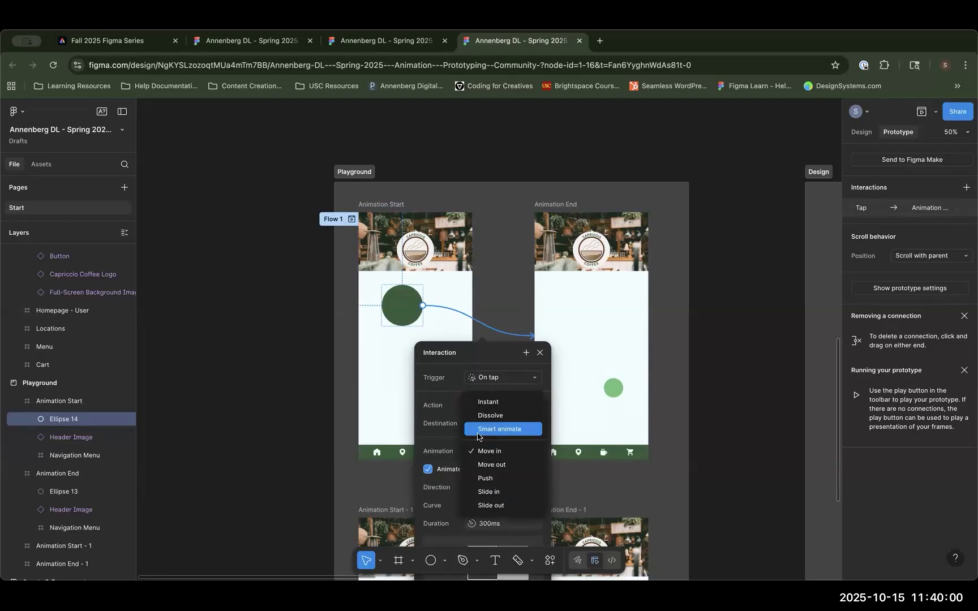
click(491, 465)
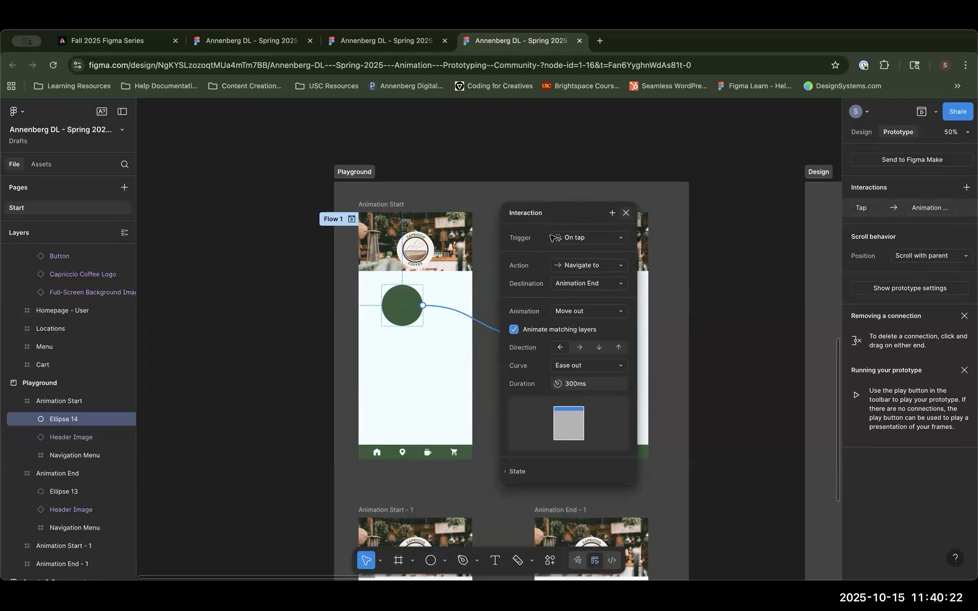
click(626, 213)
Step: Preview Flow 1 twice, tapping the dark green circle each time to watch the Move out transition, and close the preview
click(353, 221)
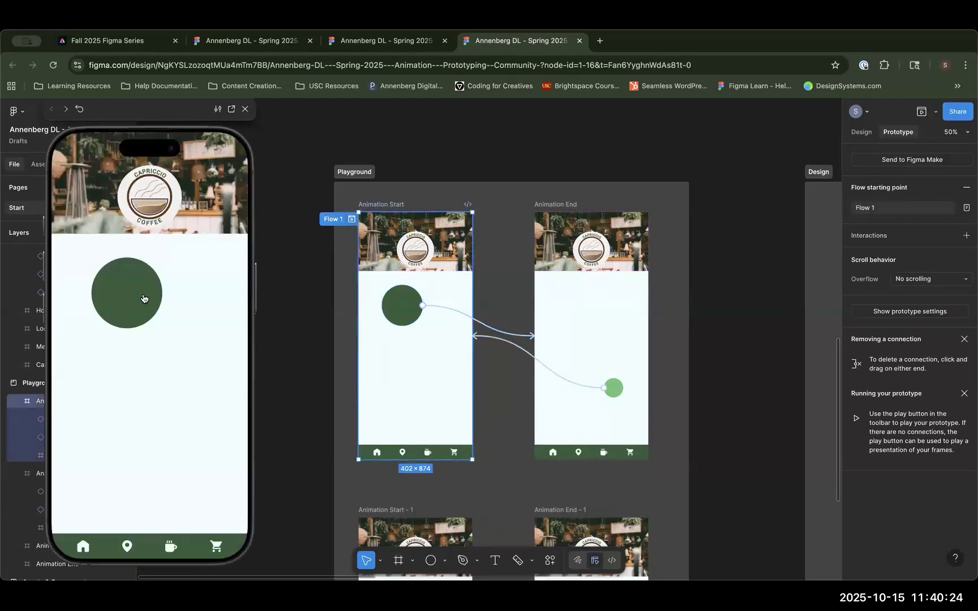
click(142, 297)
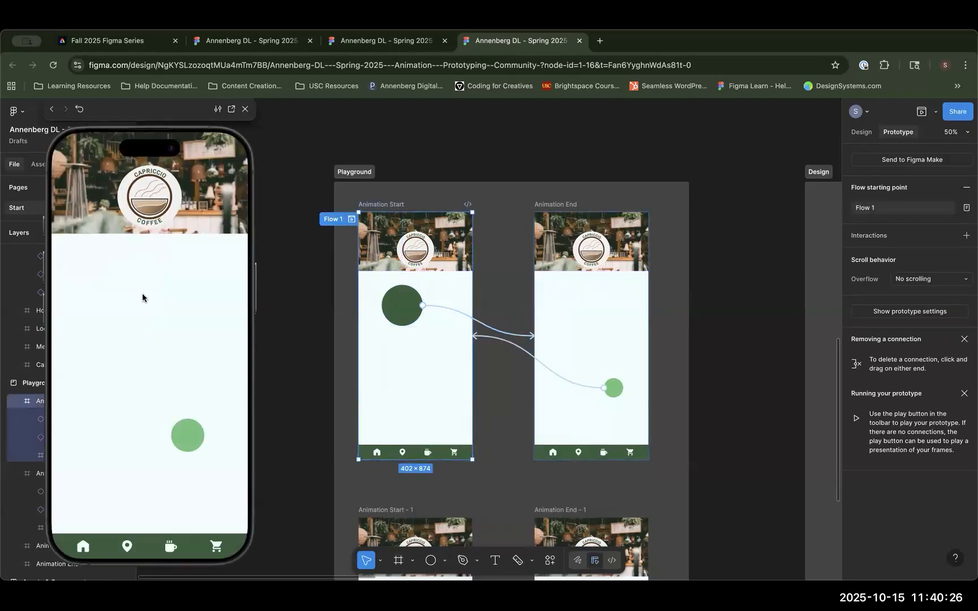
click(246, 109)
click(352, 219)
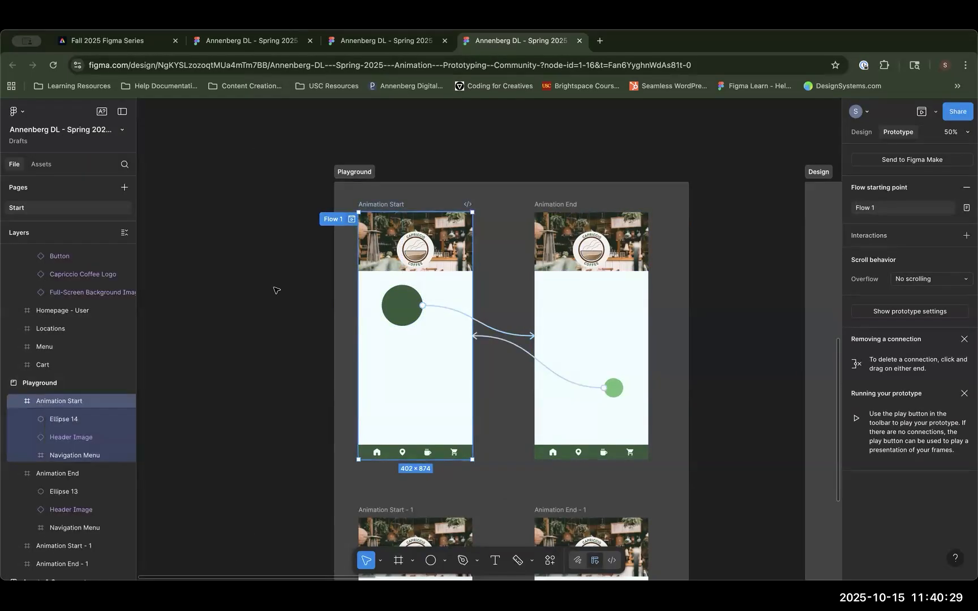
click(126, 293)
click(247, 110)
Step: Change the dark green circle's animation to Push and tap both circles in the Flow 1 preview to watch it
click(476, 320)
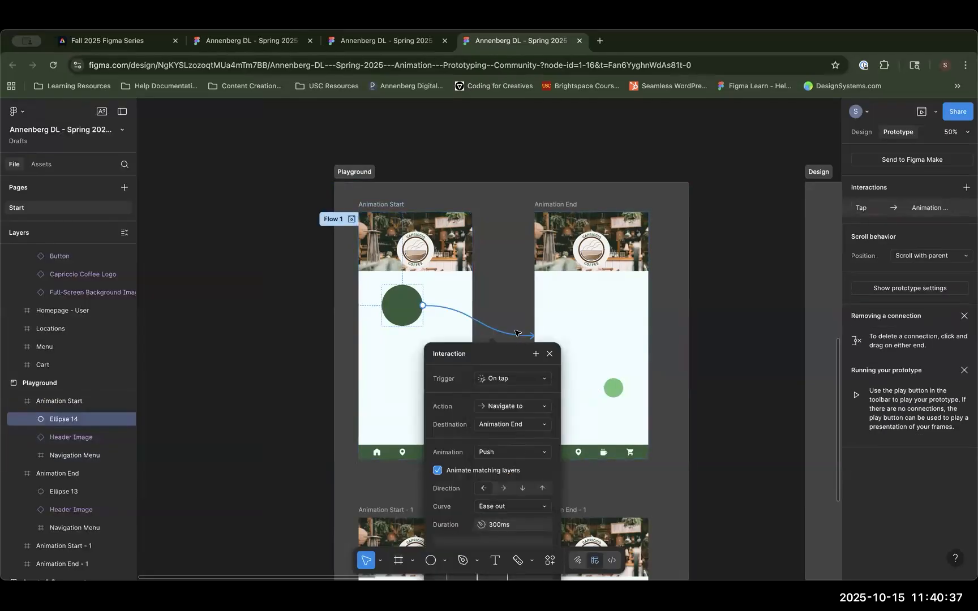
drag(513, 351, 583, 215)
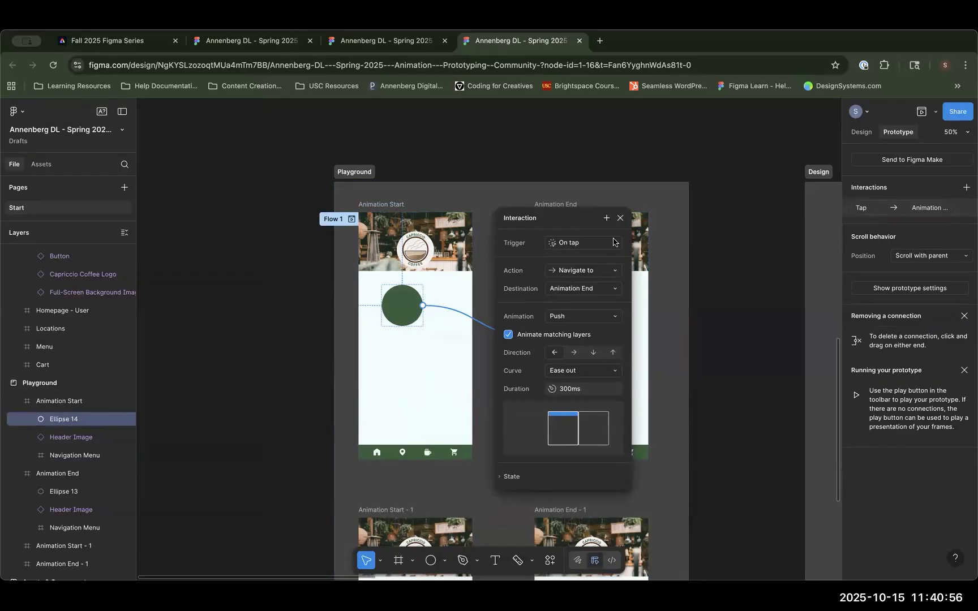
key(Escape)
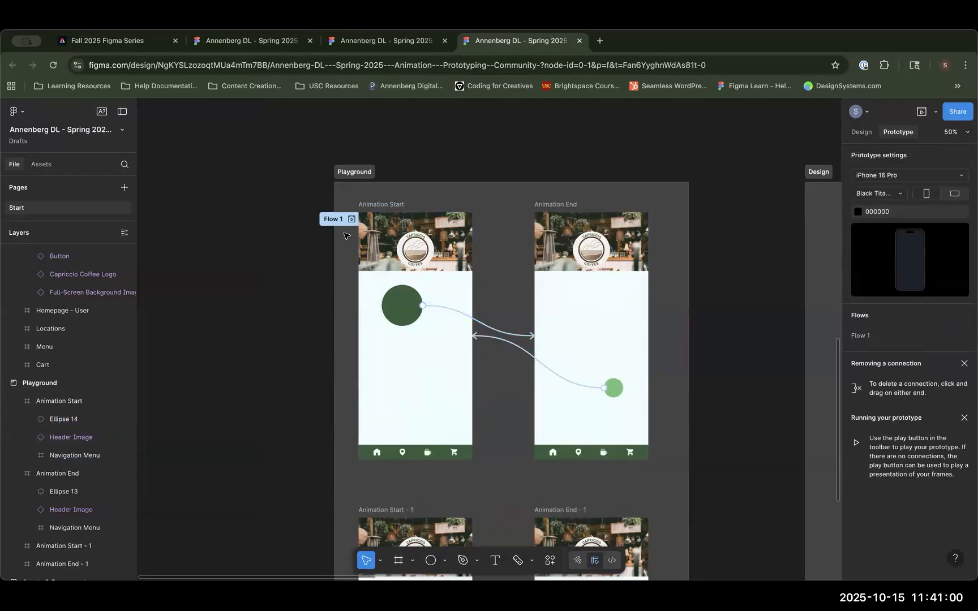
click(352, 220)
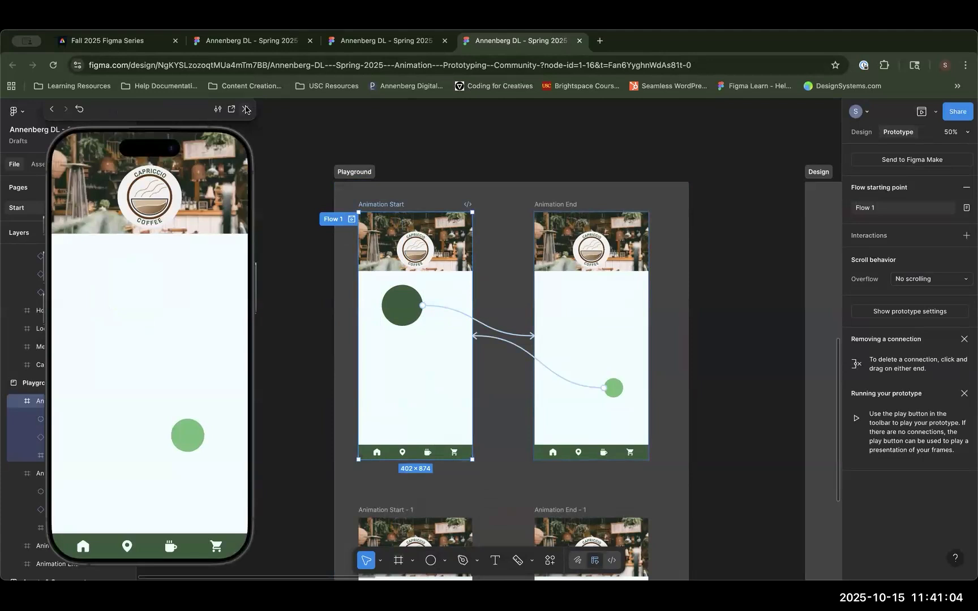
click(200, 431)
click(141, 323)
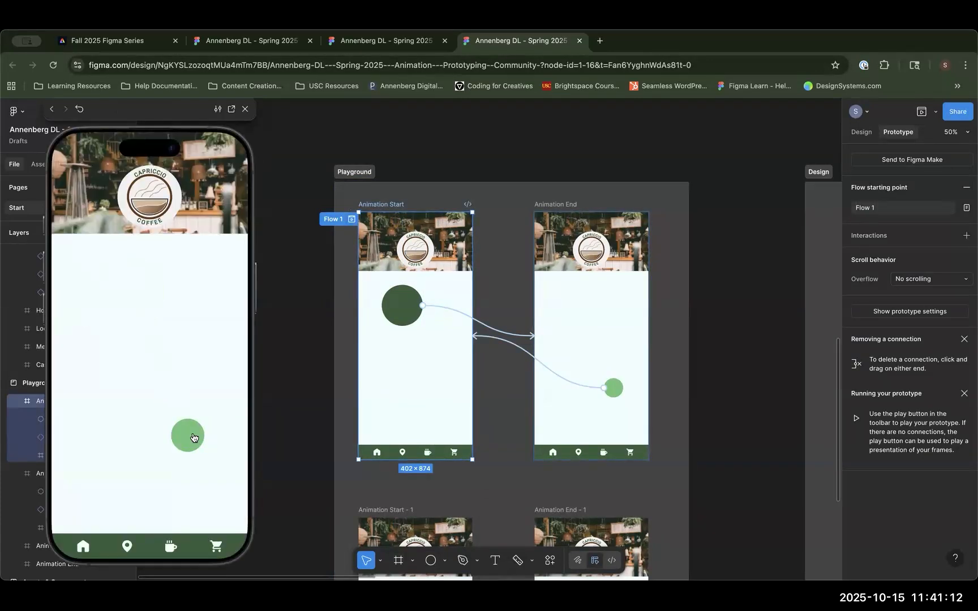
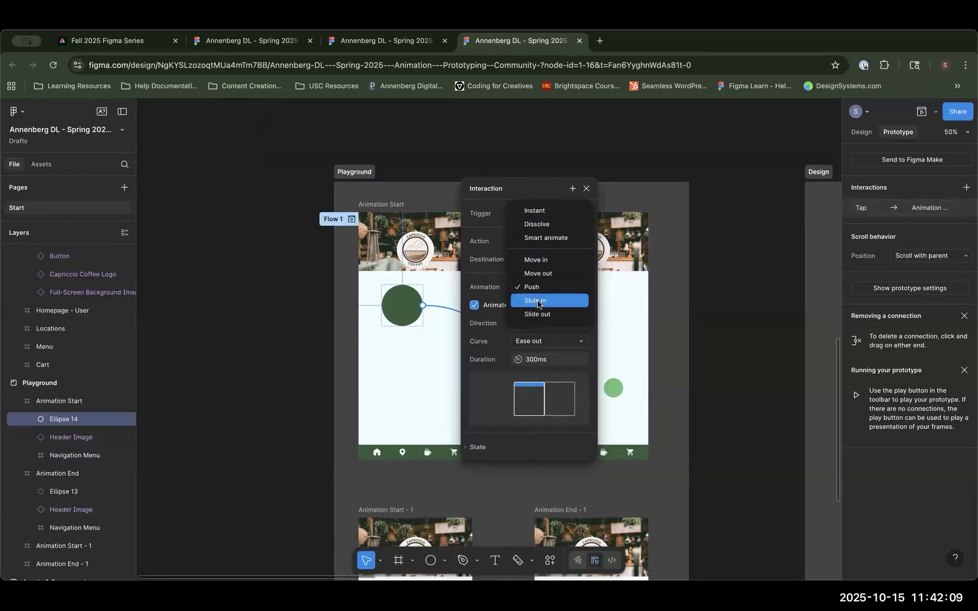
Step: Change the dark green circle's animation to Slide in, then play the tap in the Flow 1 preview twice and close it
click(537, 301)
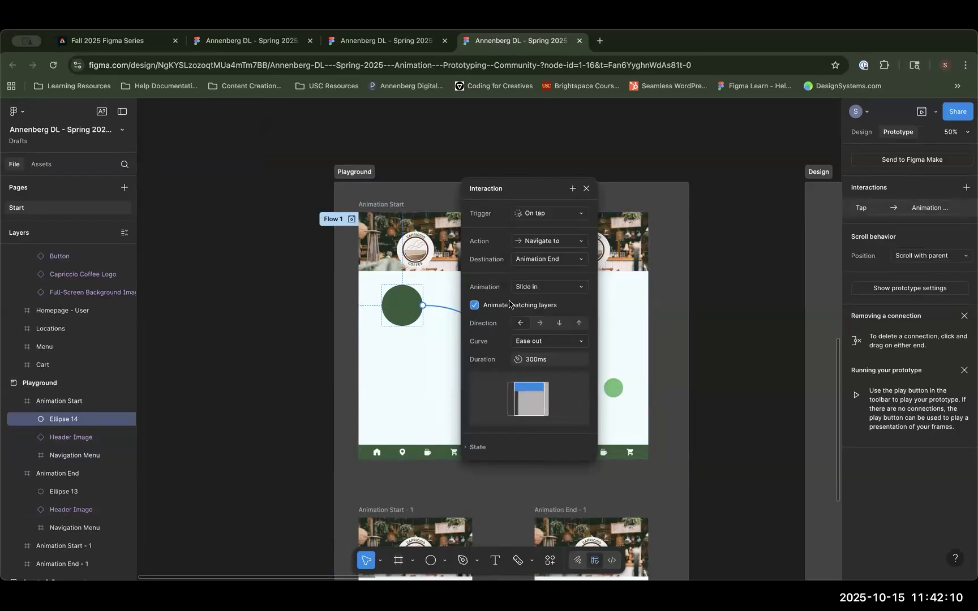
click(277, 305)
click(350, 221)
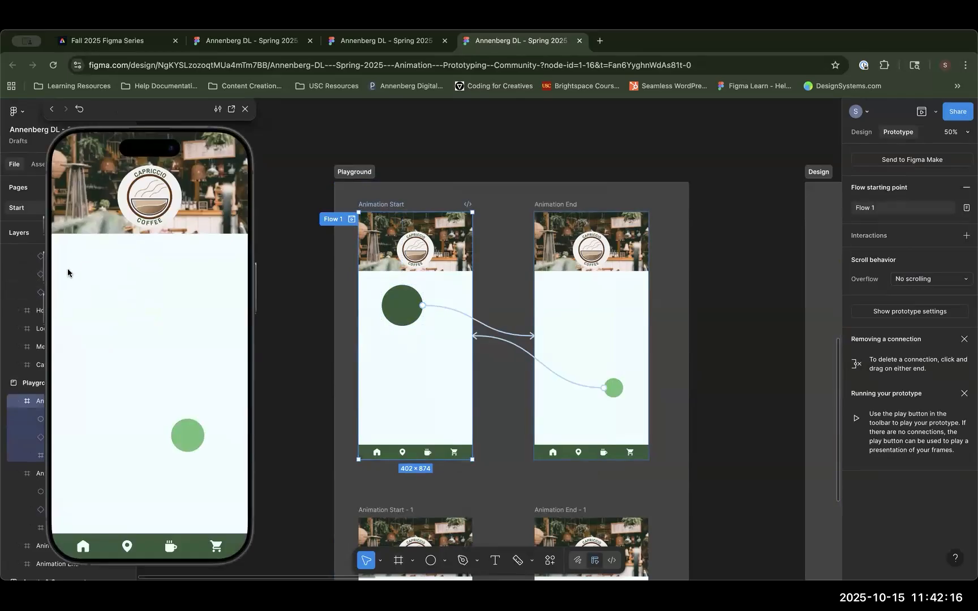
click(243, 109)
click(351, 220)
click(130, 290)
key(Escape)
Step: Change the dark green circle's animation to Slide out, play its tap in the Flow 1 preview, and close the preview
click(402, 305)
click(486, 327)
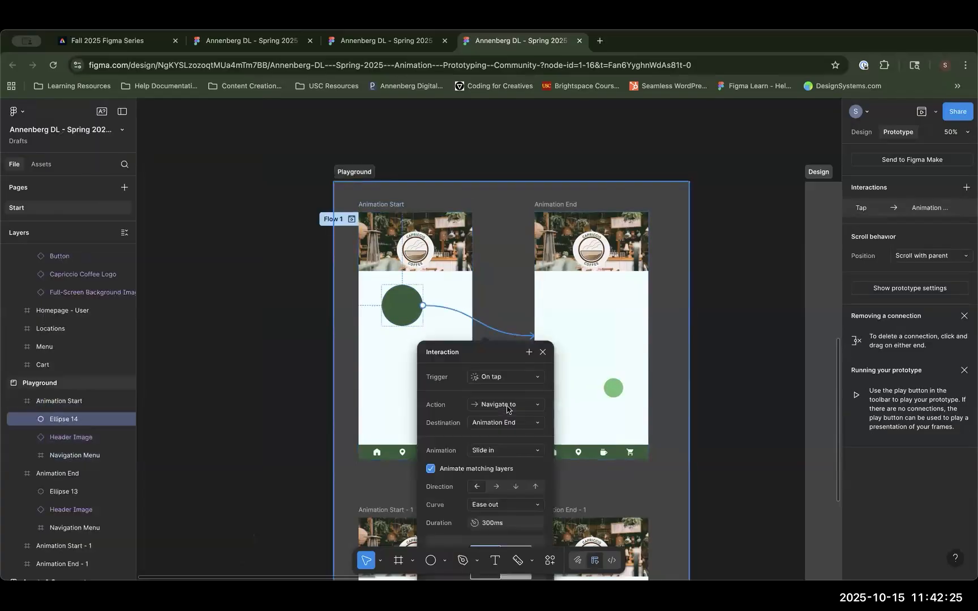
click(506, 450)
click(509, 466)
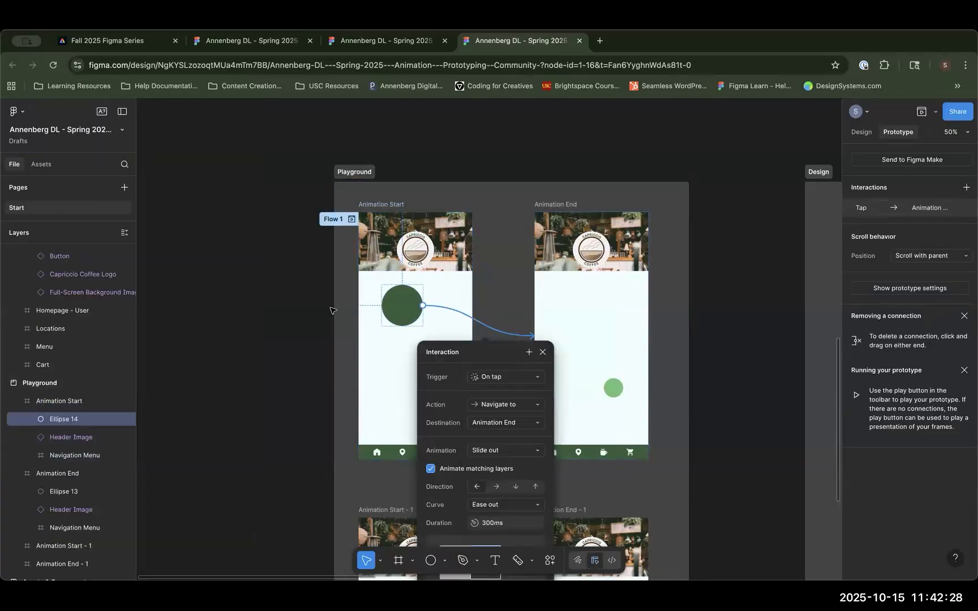
click(331, 310)
click(351, 219)
click(151, 302)
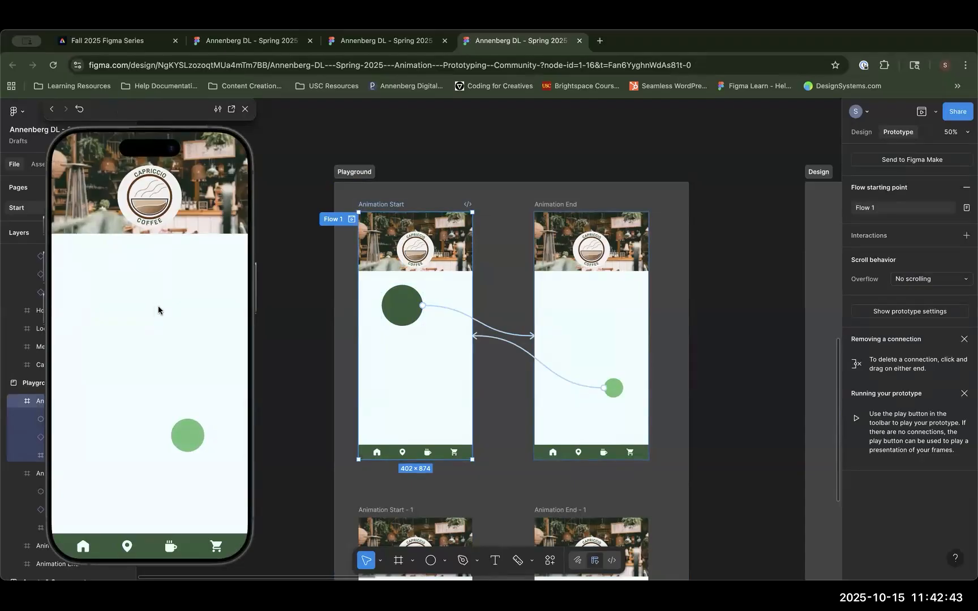
click(245, 109)
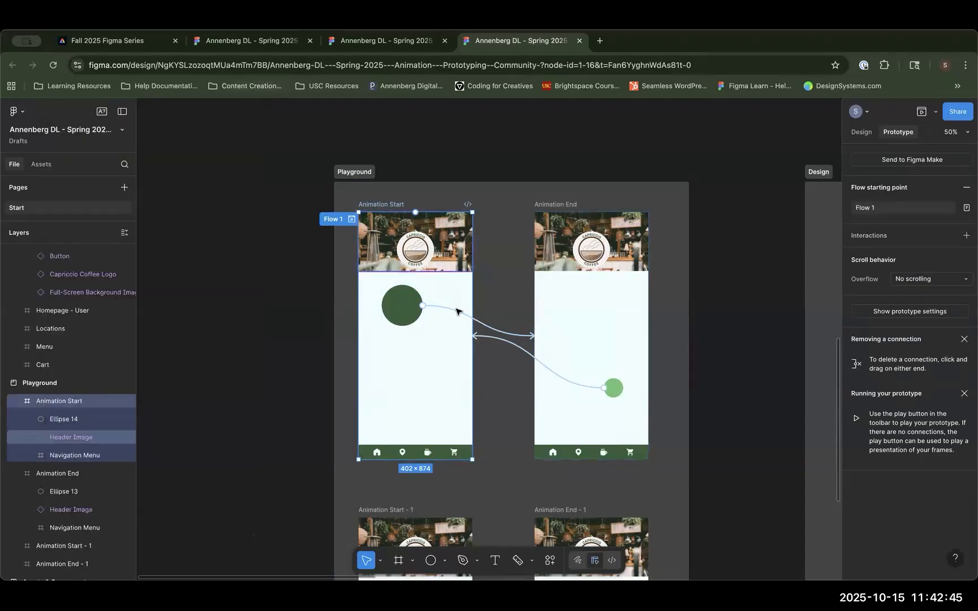
Step: Set the dark green circle's interaction to Animation End to use Smart animate
click(463, 346)
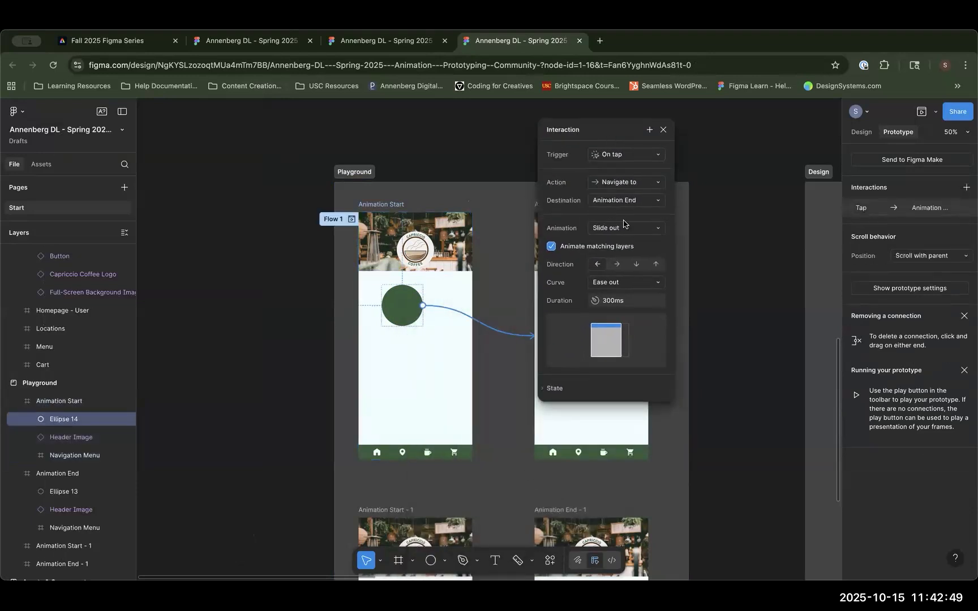
click(611, 230)
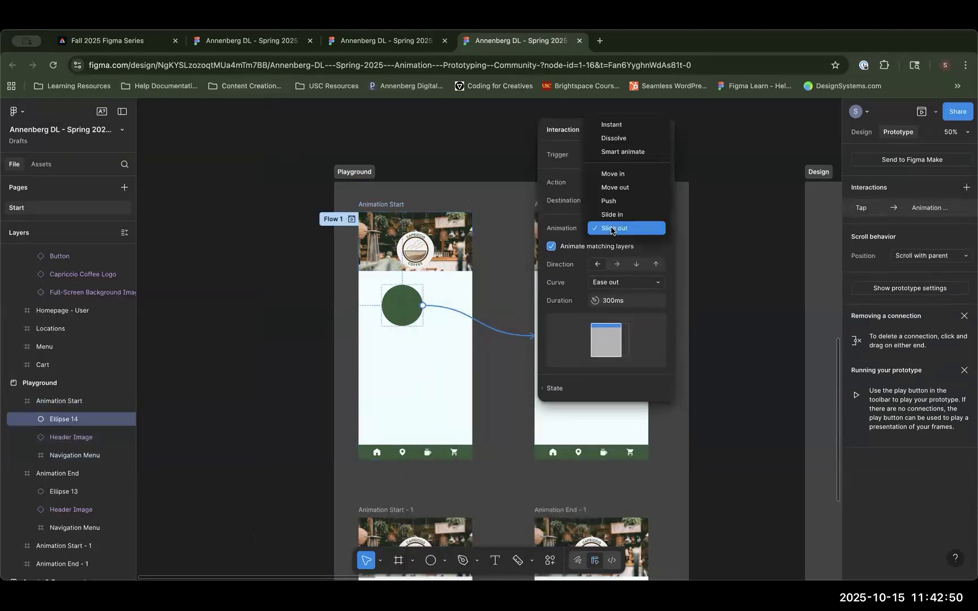
click(612, 152)
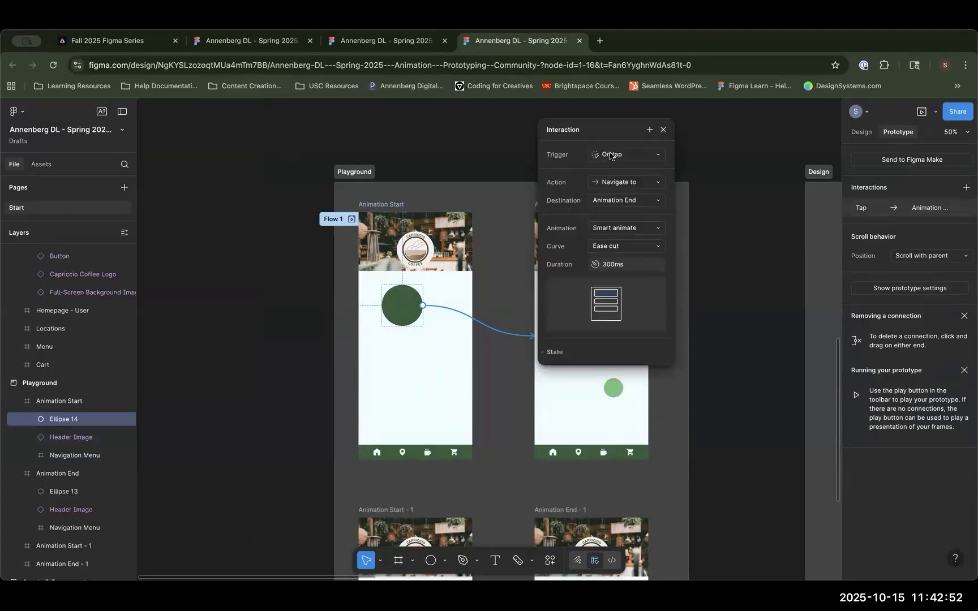
Step: Set the duration of the dark green circle's Smart animate transition to 3000 ms and close its interaction settings
click(610, 271)
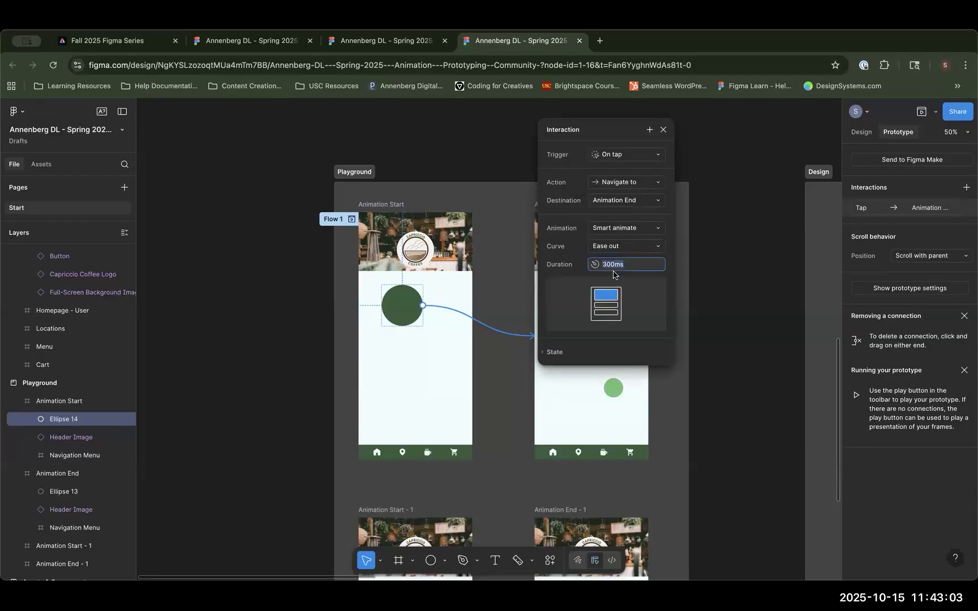
text(3s)
key(Return)
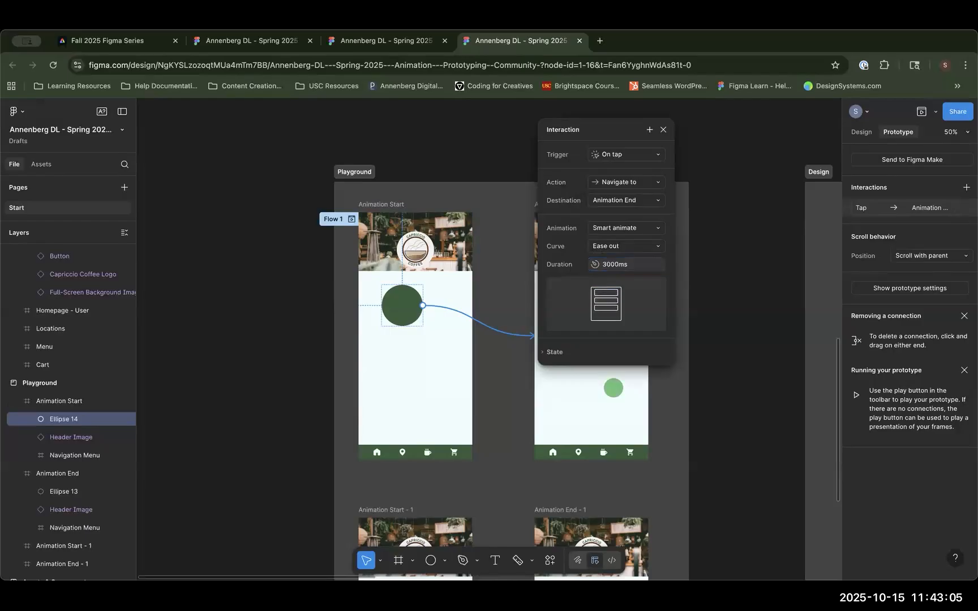
click(664, 131)
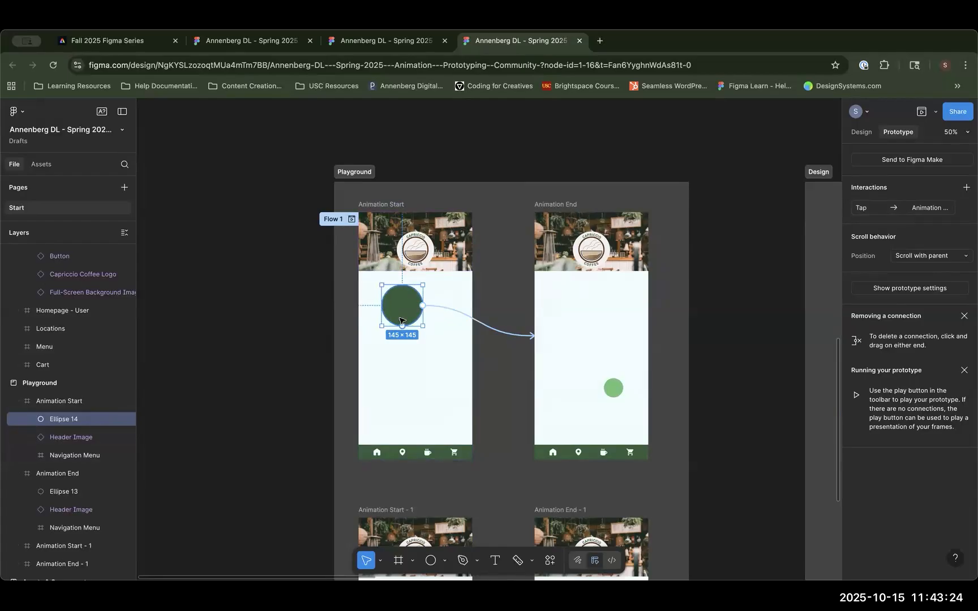
Step: Play the dark green circle's tap in the Flow 1 preview and close the preview
click(351, 219)
click(156, 313)
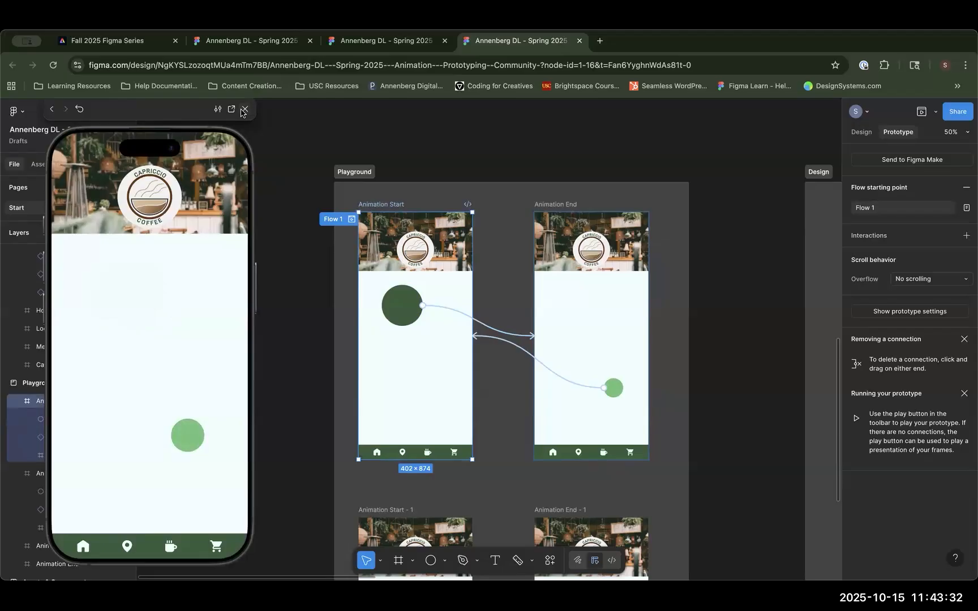
key(Escape)
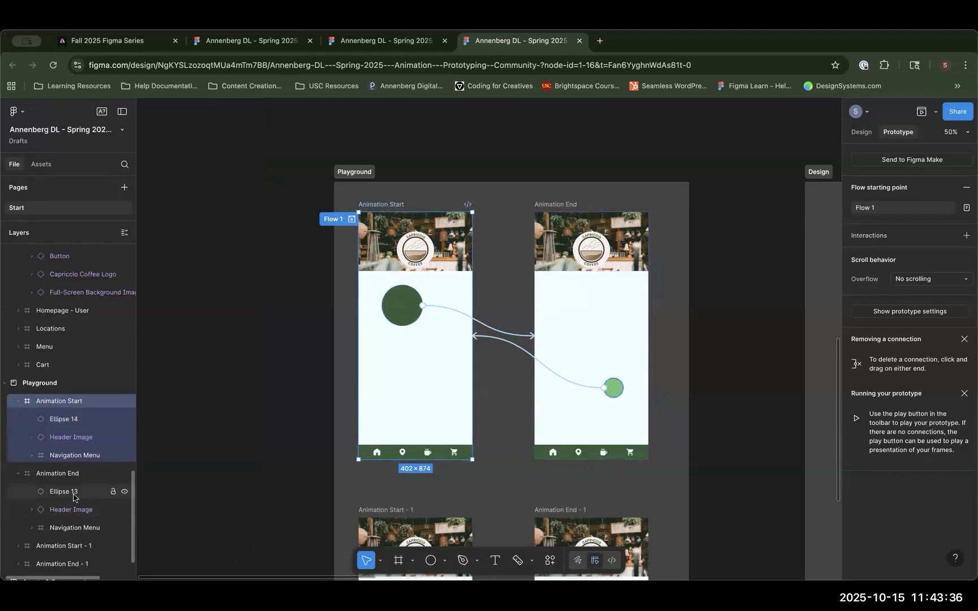
Step: Rename the circle layer in the Animation Start frame to Ellipse 13, matching the circle layer in Animation End
click(73, 422)
double_click(75, 420)
click(82, 420)
key(BackSpace)
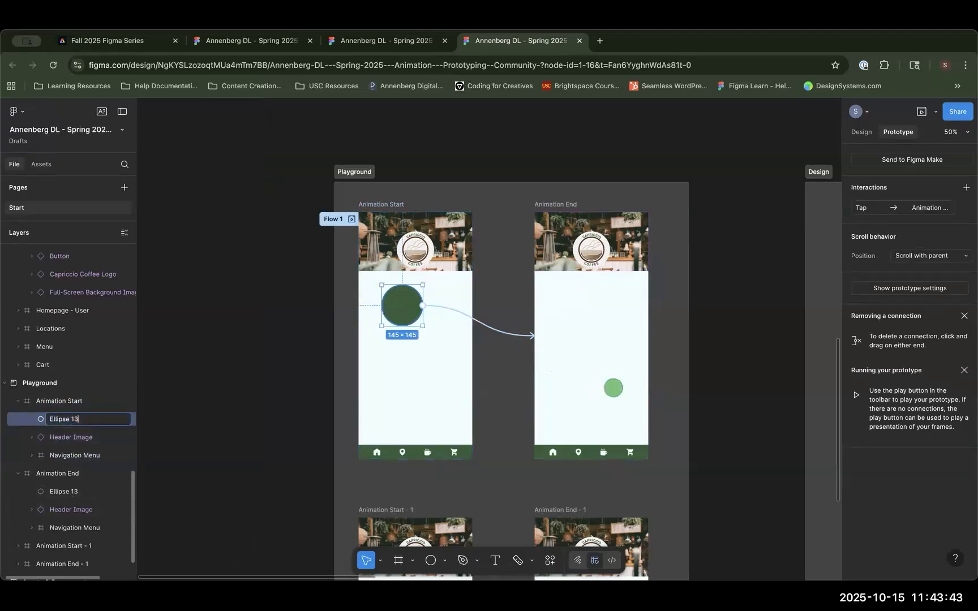
text(3)
key(Return)
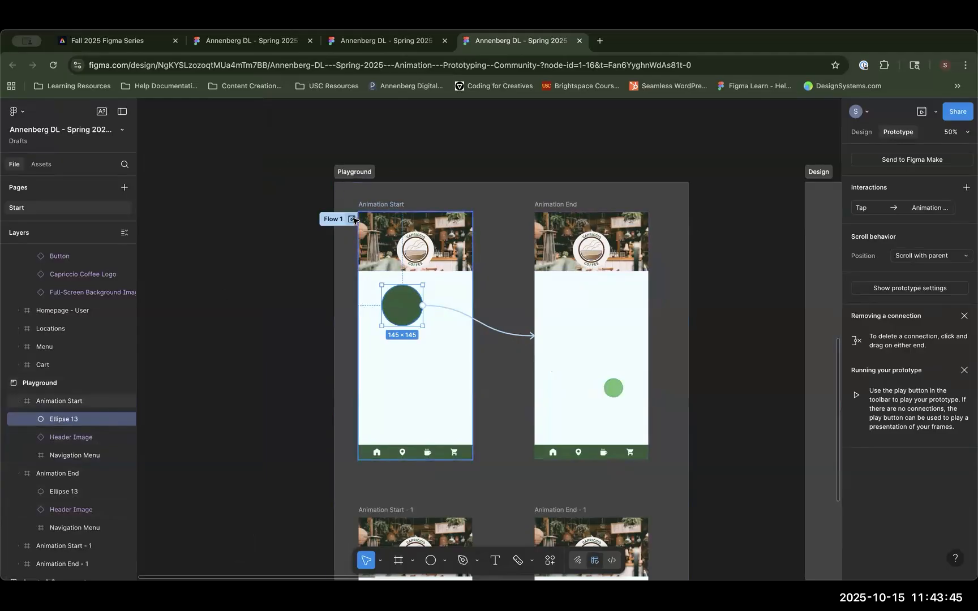
Step: Open the Flow 1 preview and tap the light green and dark green circles to watch the transition in both directions
click(352, 219)
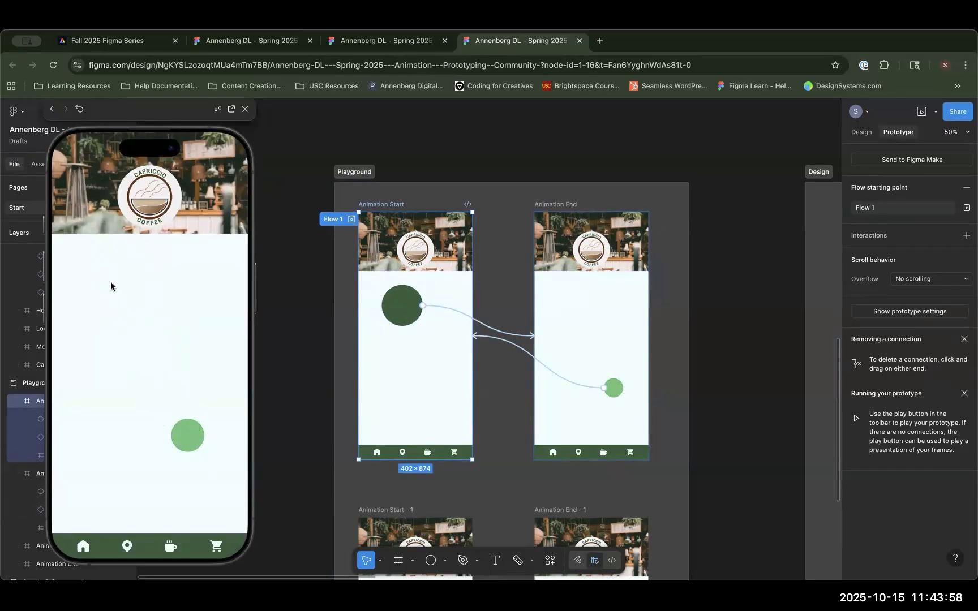
click(180, 445)
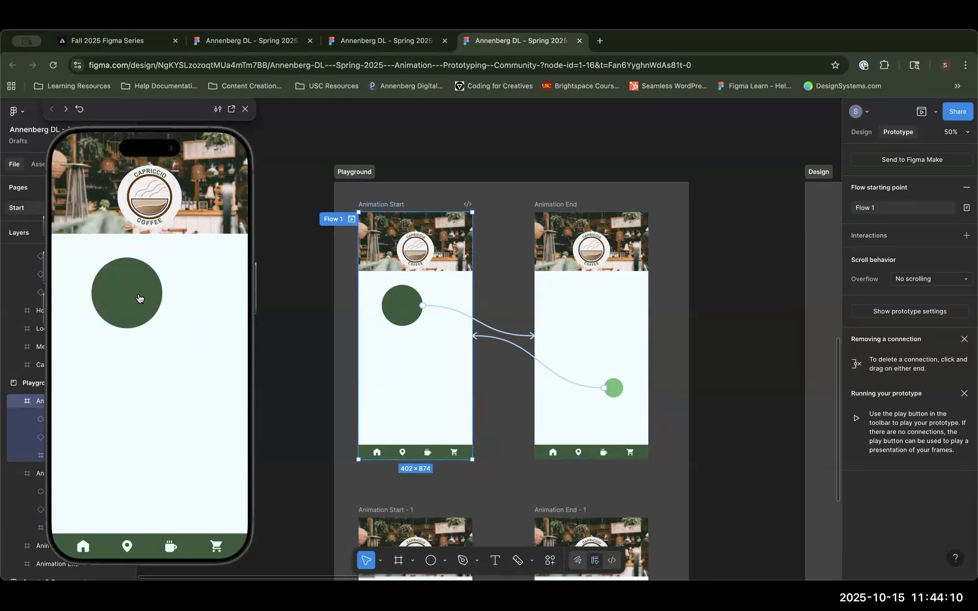
click(142, 307)
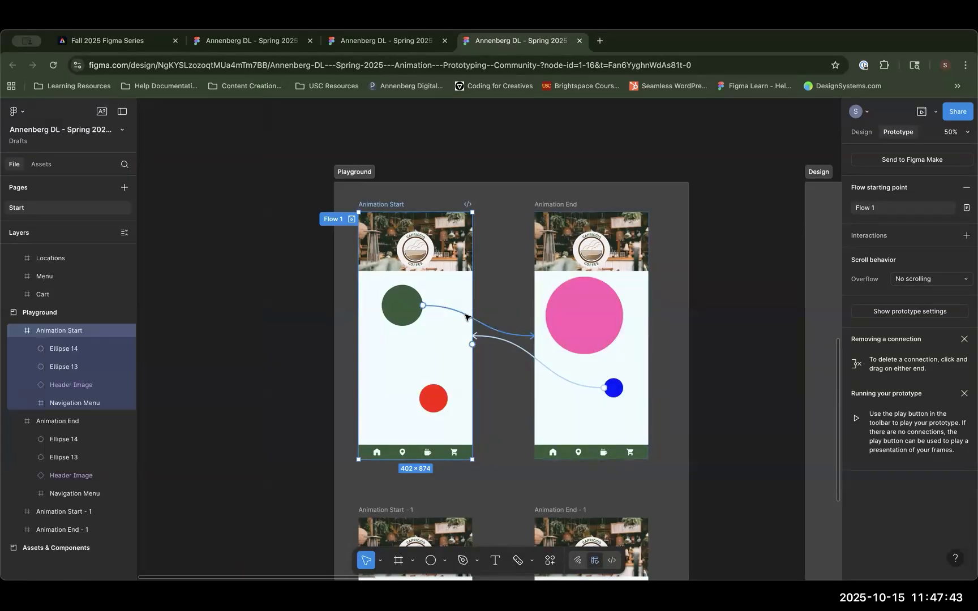
Step: Set the curve of the dark green circle's Smart animate interaction to Gentle
click(465, 317)
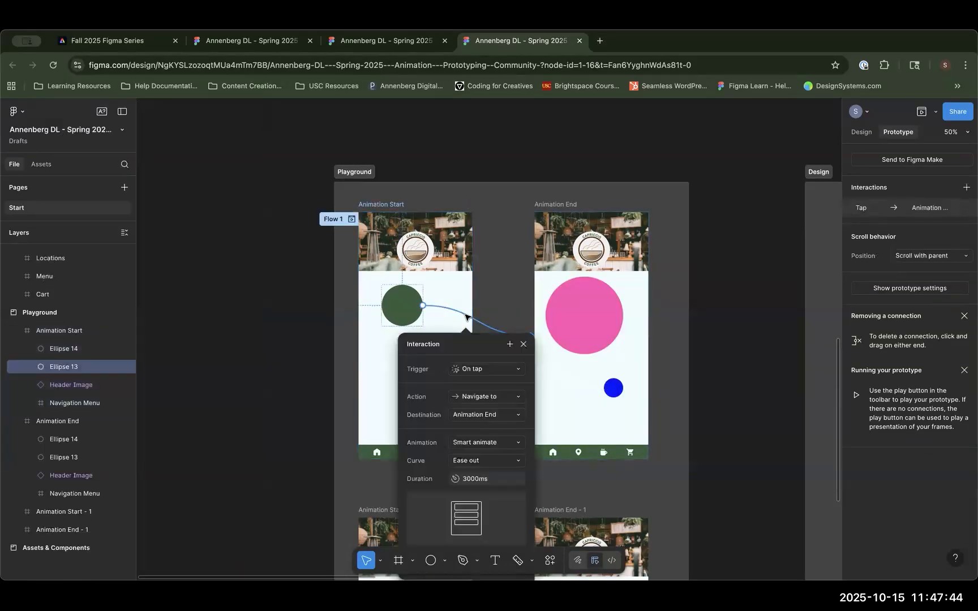
drag(465, 344, 658, 182)
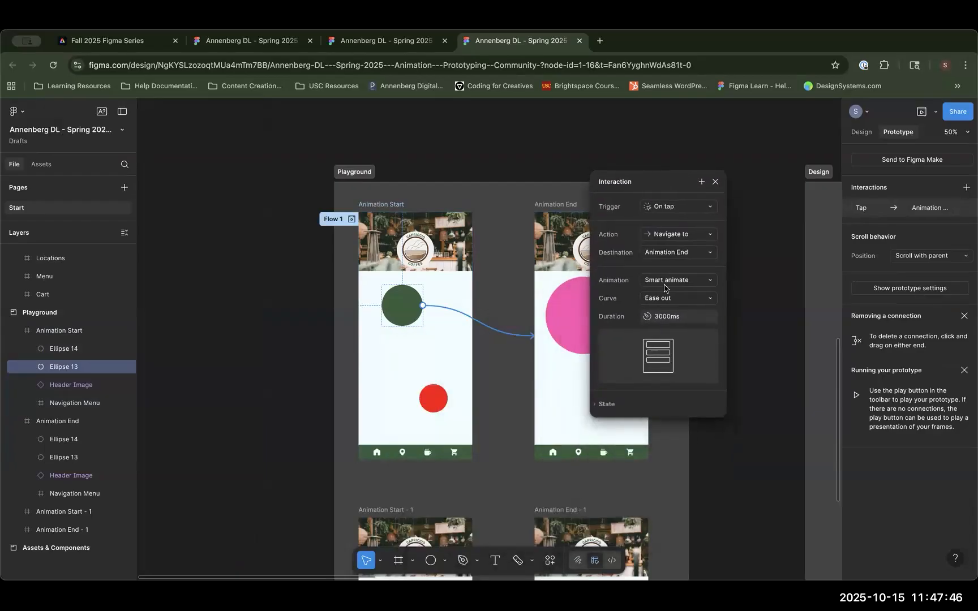
click(677, 298)
click(645, 300)
click(658, 298)
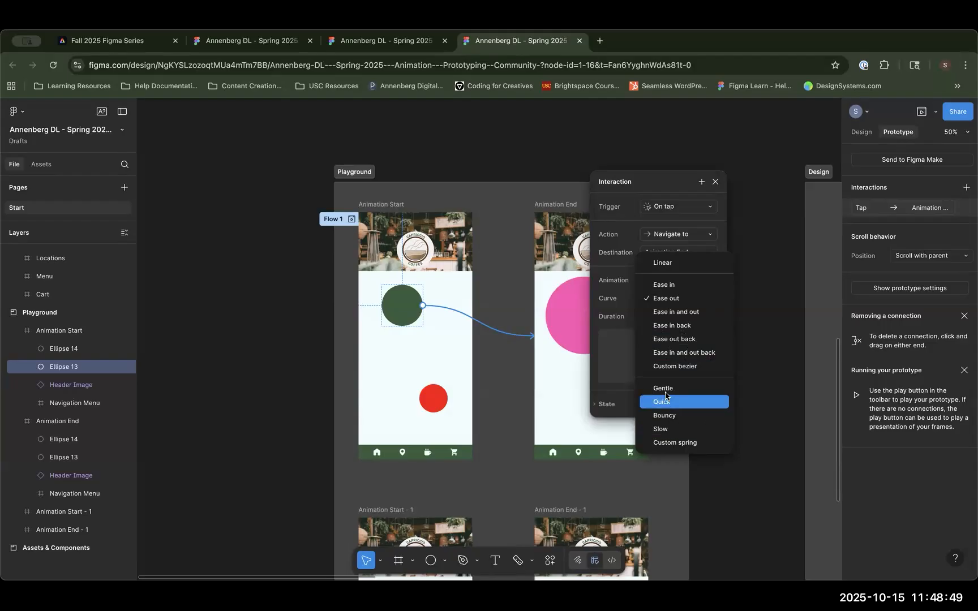
click(663, 388)
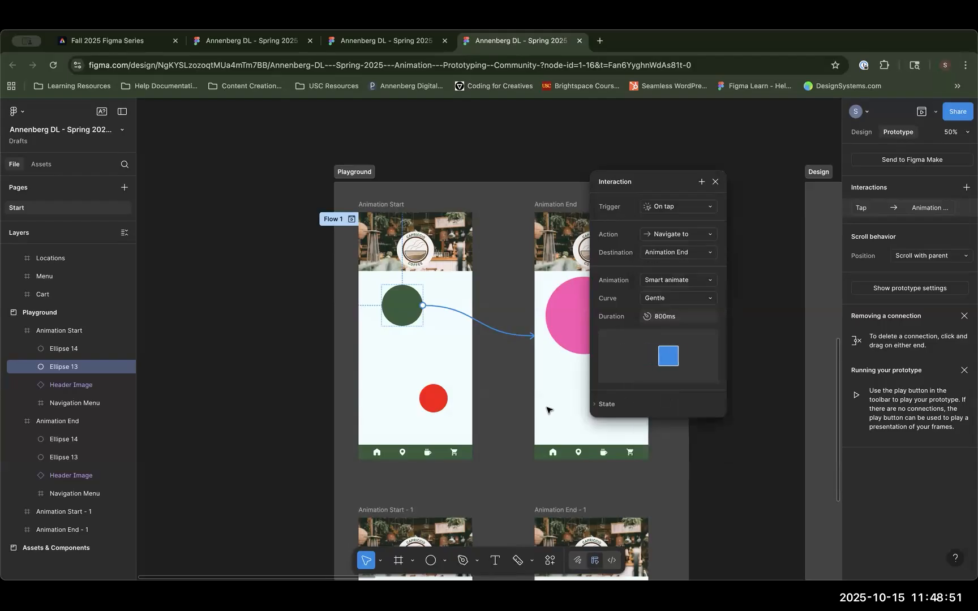
Step: Delete the red circle from Animation Start and the large pink circle from Animation End
click(503, 401)
click(443, 403)
key(Delete)
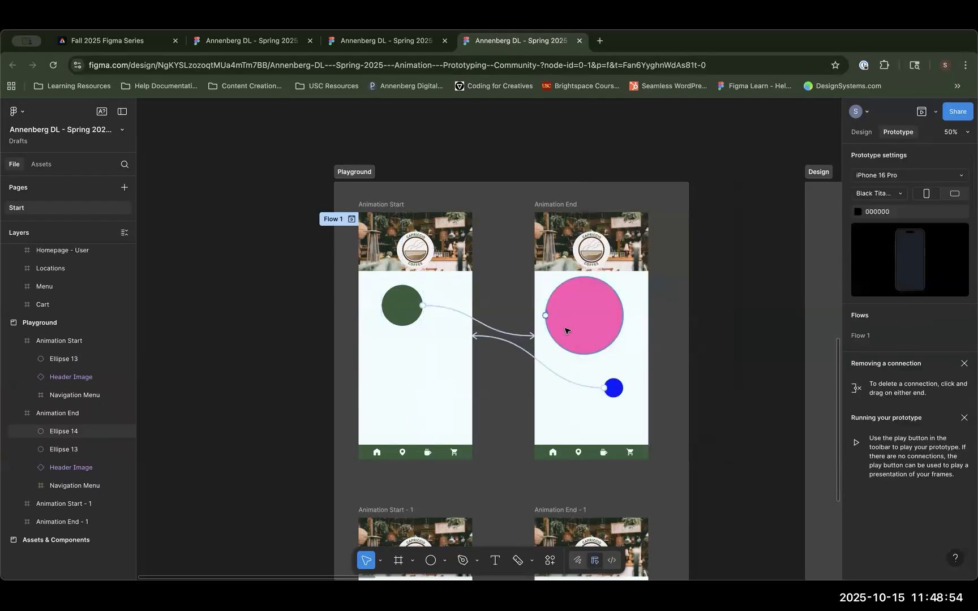
click(578, 355)
key(Delete)
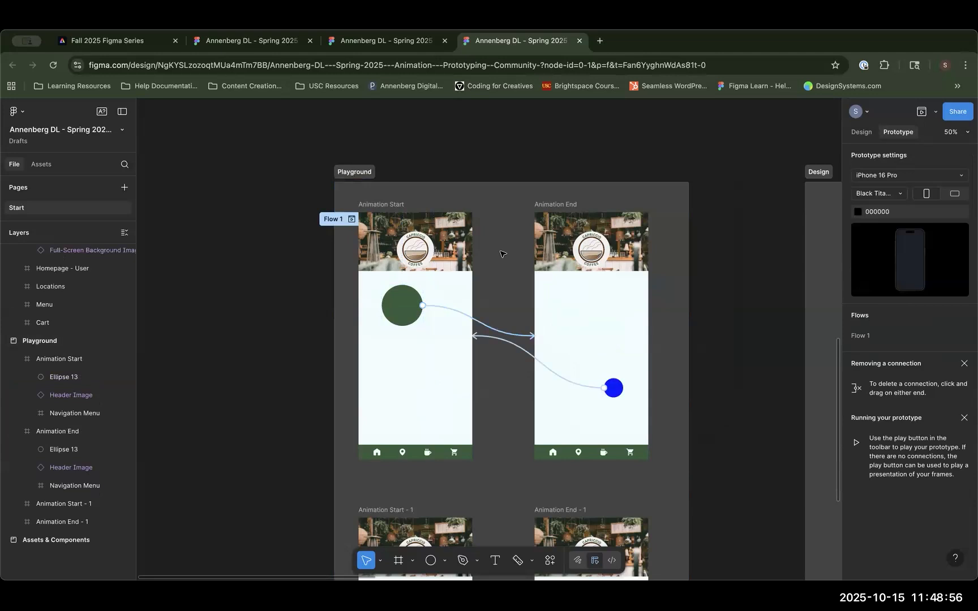
Step: Play the Gentle transition in the Flow 1 preview and close the preview
click(352, 220)
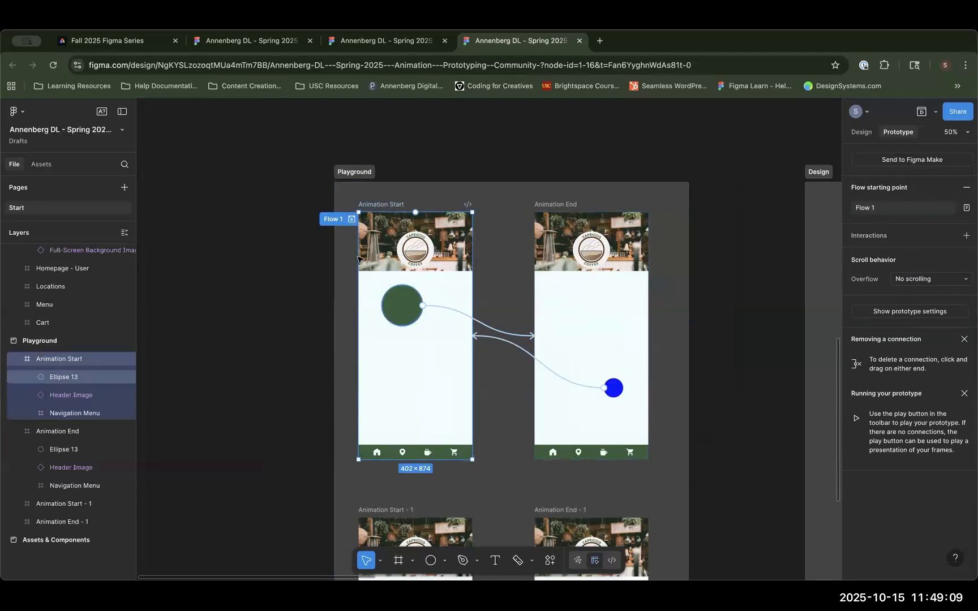
click(348, 219)
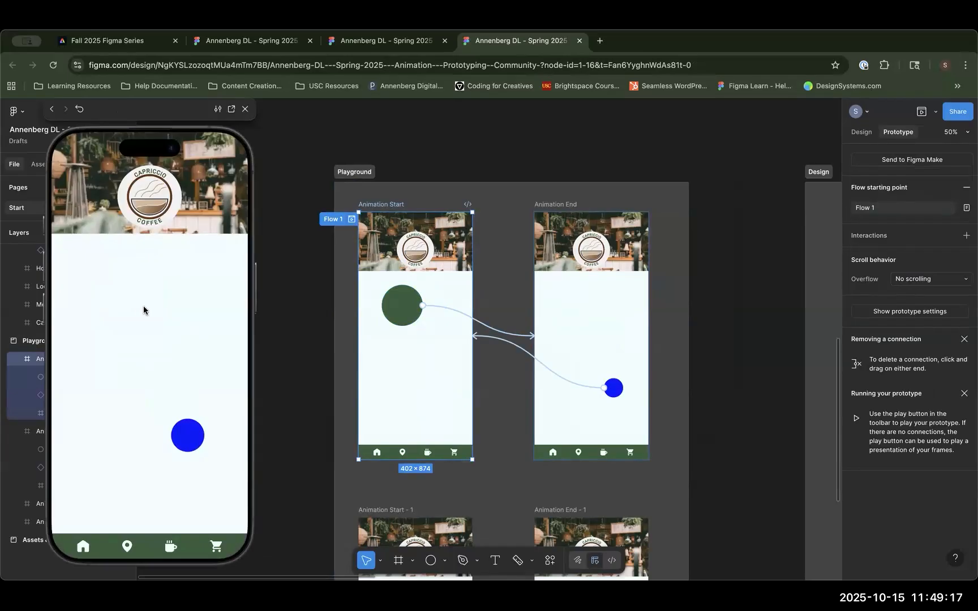
click(245, 109)
Step: Change the dark green circle's animation curve to Quick and play its tap in the Flow 1 preview
click(496, 336)
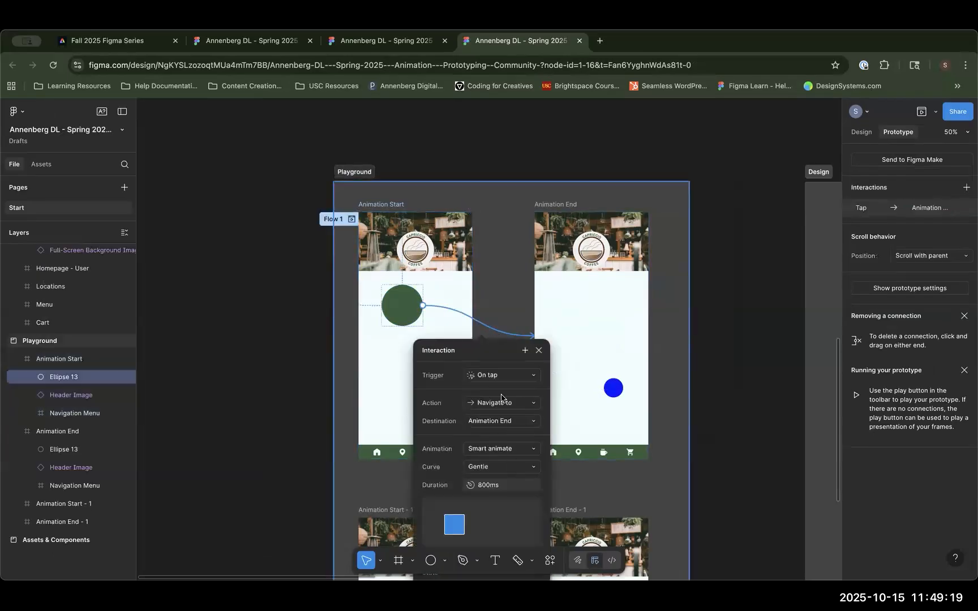
click(518, 335)
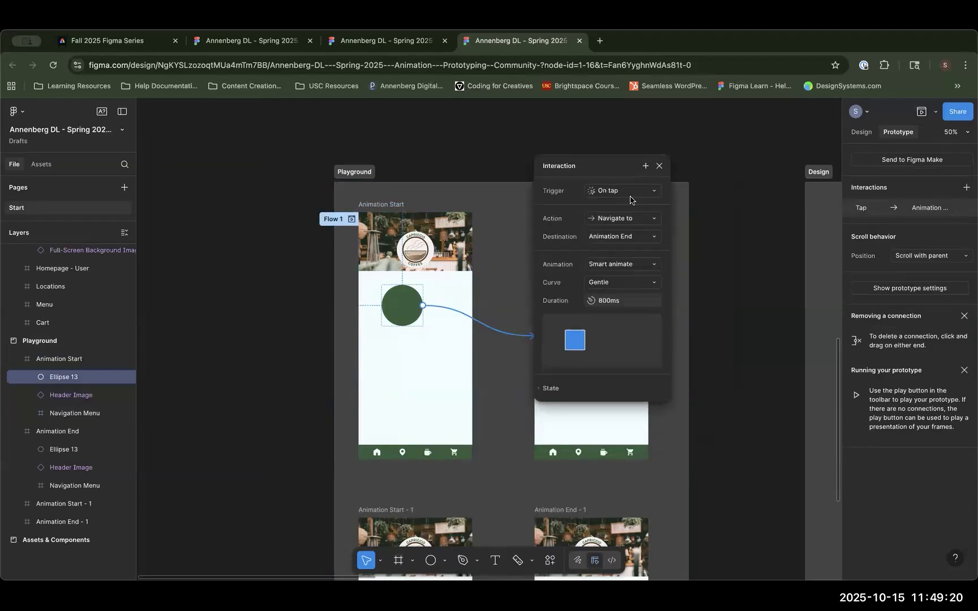
click(615, 280)
click(612, 294)
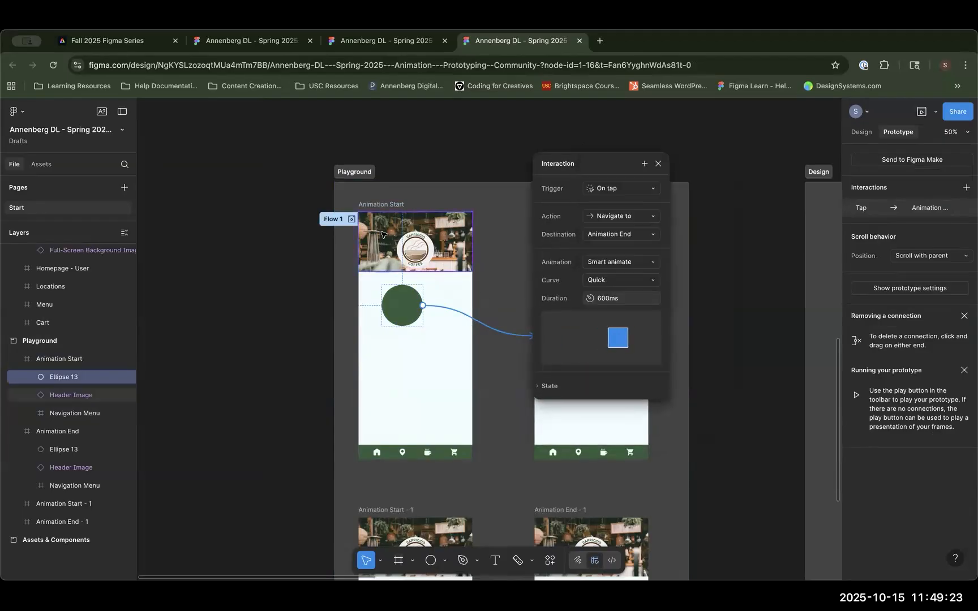
click(350, 219)
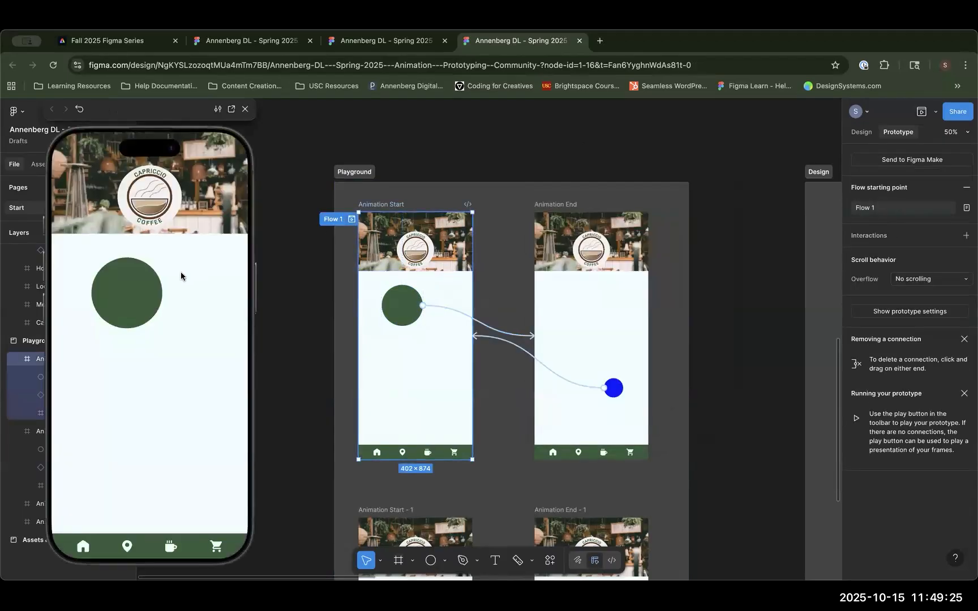
click(142, 292)
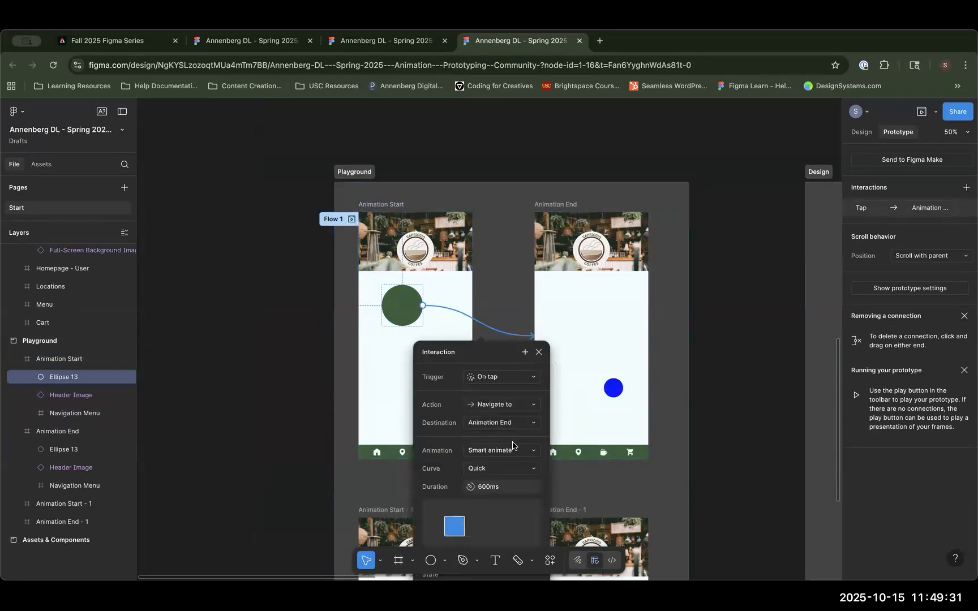
Step: Change the dark green circle's animation curve to Bouncy, play its tap in the Flow 1 preview, and close the preview
click(511, 468)
click(519, 482)
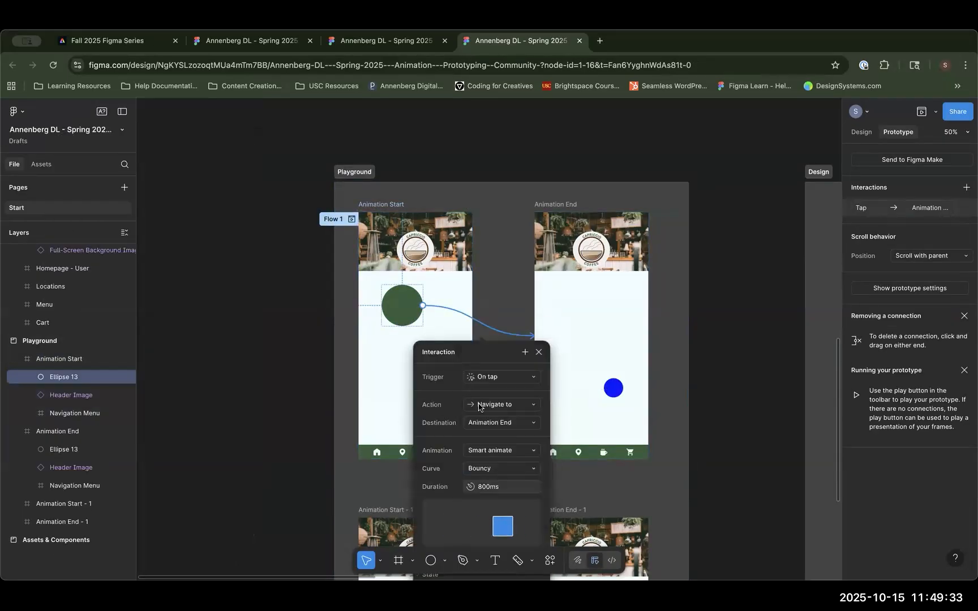
key(Escape)
key(shift+space)
click(151, 296)
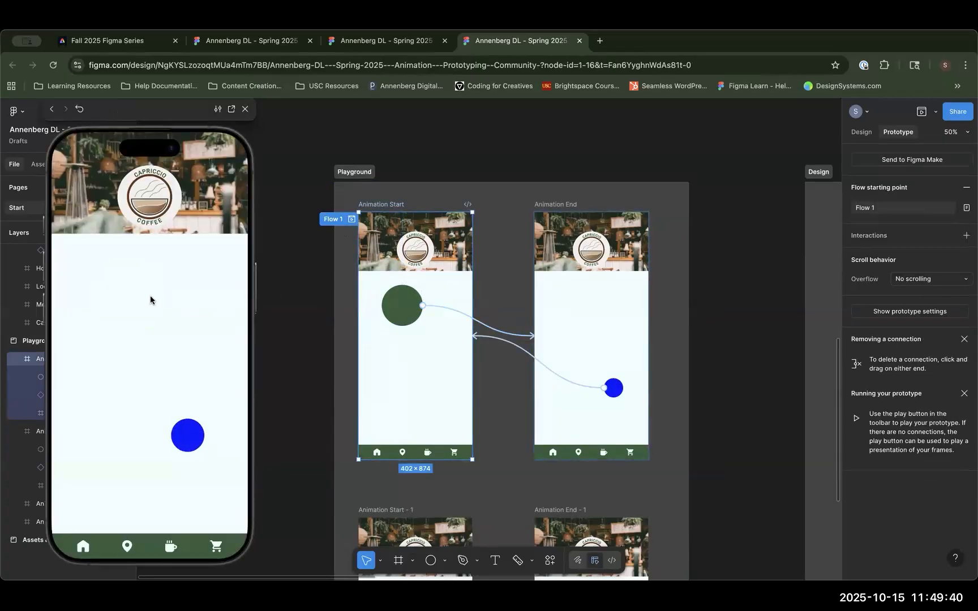
click(245, 109)
Step: Change the dark green circle's animation curve to Slow and play its tap in the Flow 1 preview
click(447, 309)
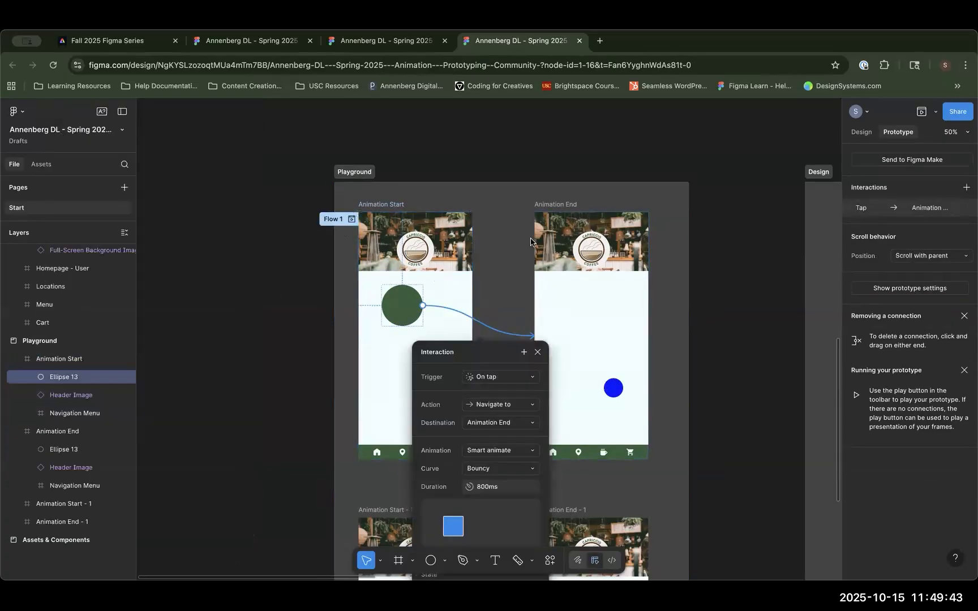
drag(481, 351, 515, 246)
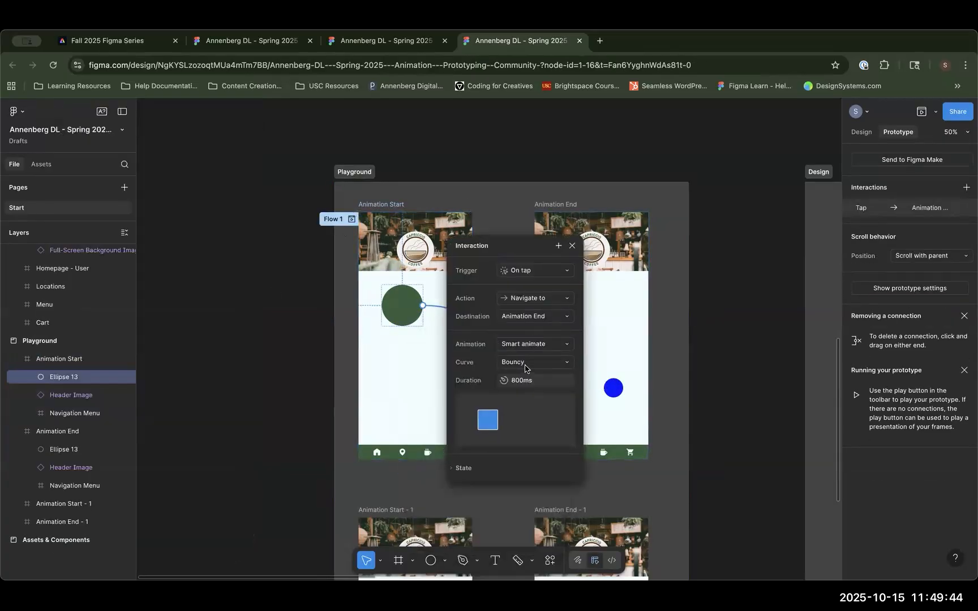
click(525, 369)
key(Escape)
key(Escape)
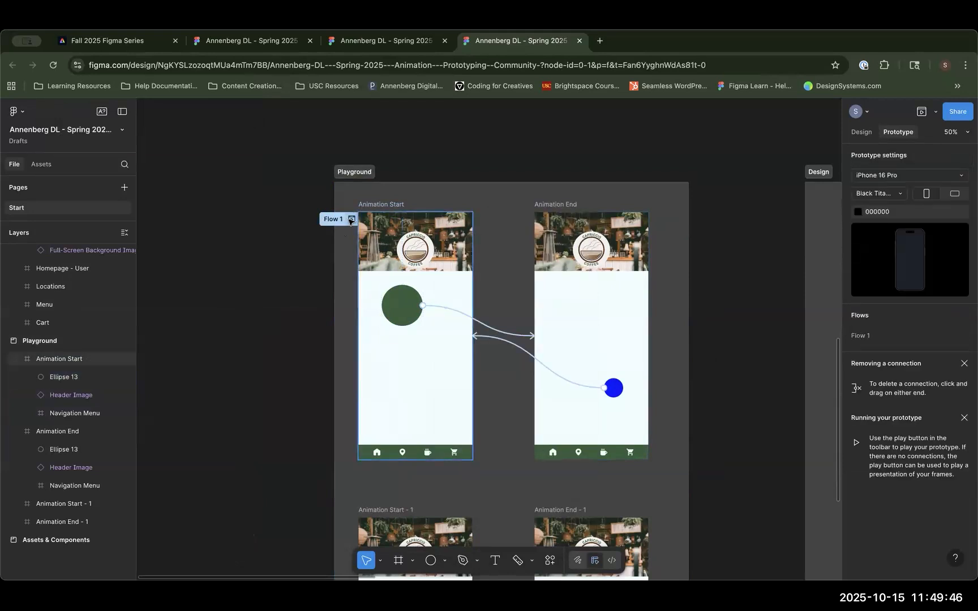
click(351, 219)
click(140, 324)
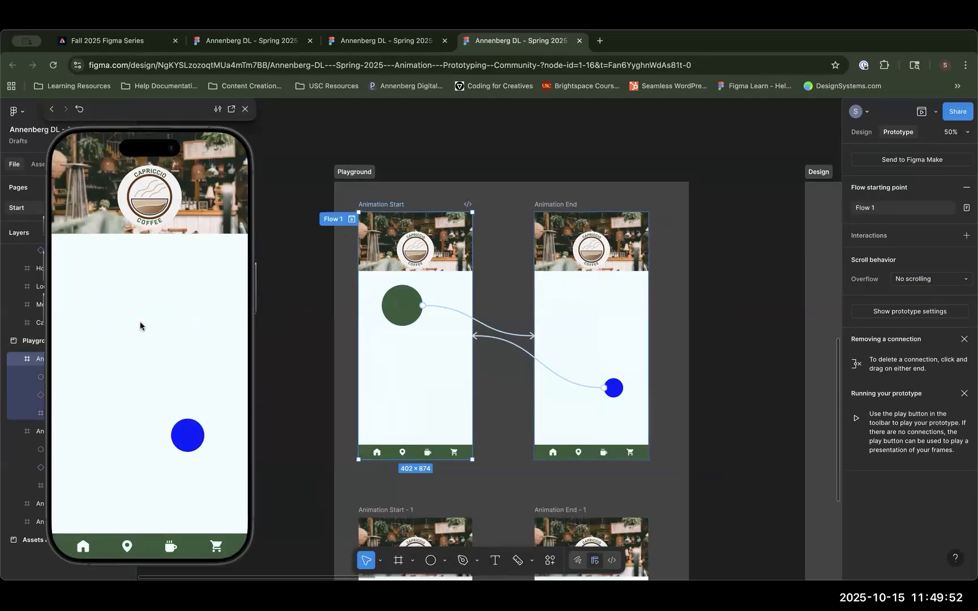
Step: Switch the dark green circle's animation curve to Custom spring with a stiffness of 200
click(480, 323)
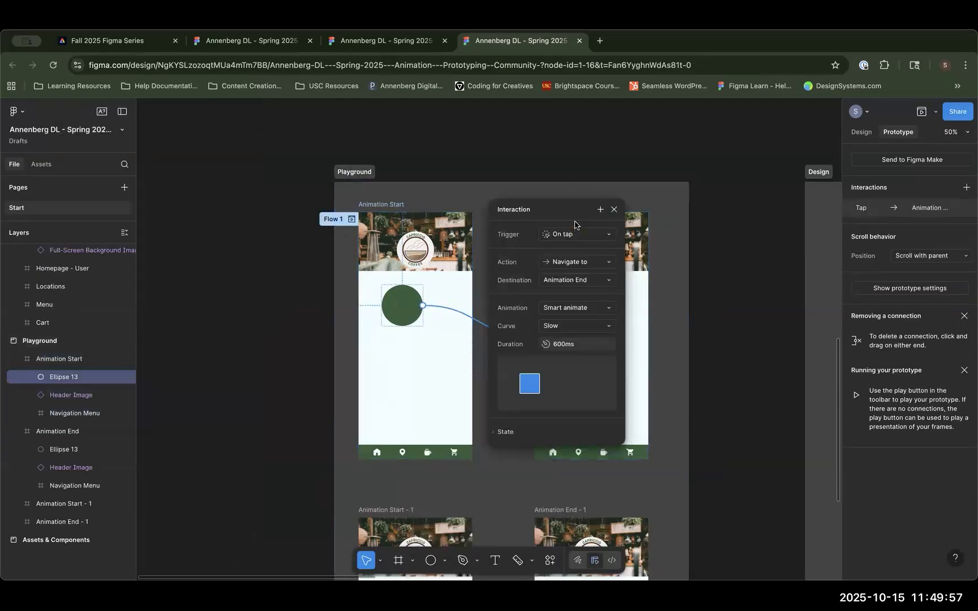
click(588, 306)
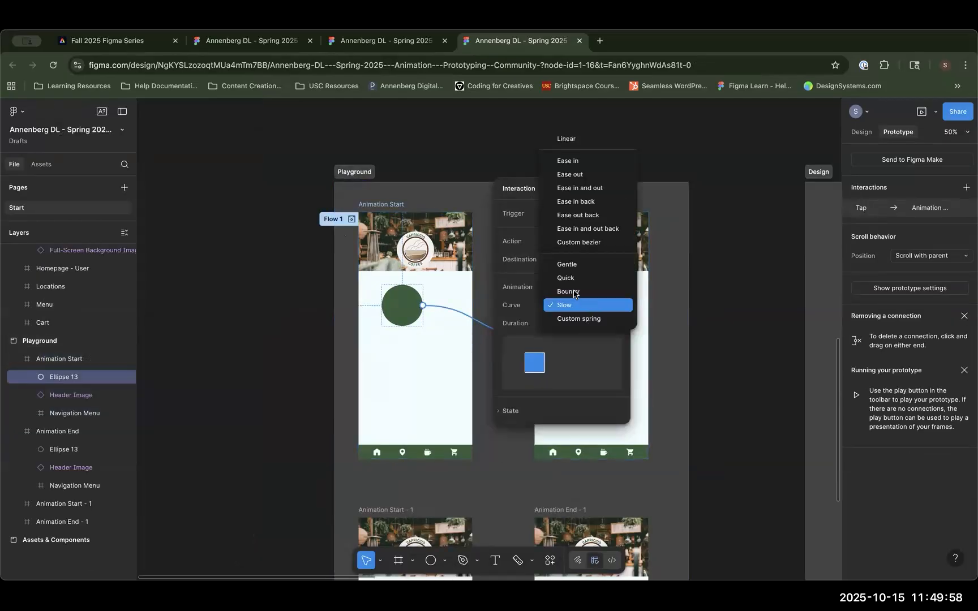
click(583, 320)
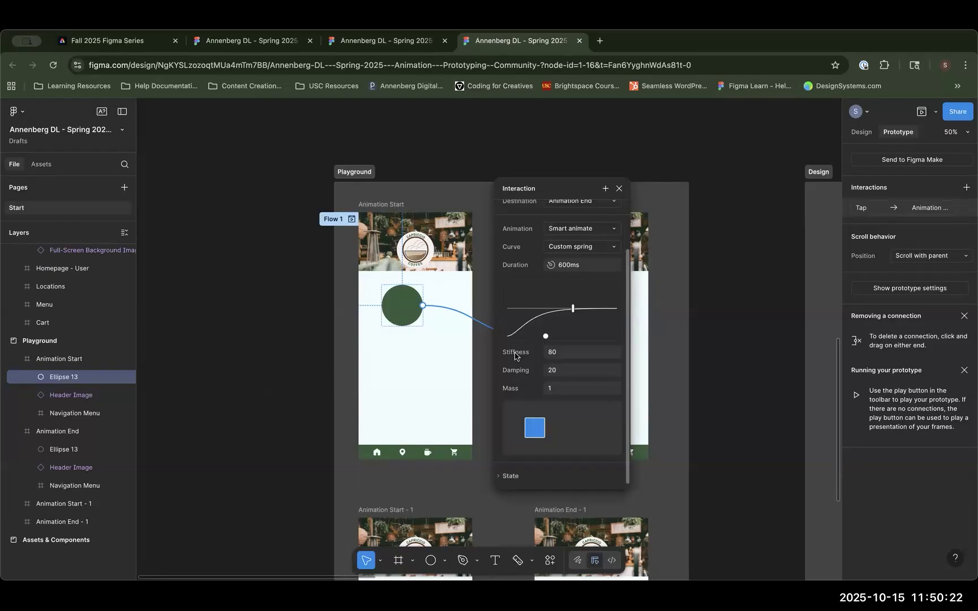
click(571, 354)
text(200)
key(Return)
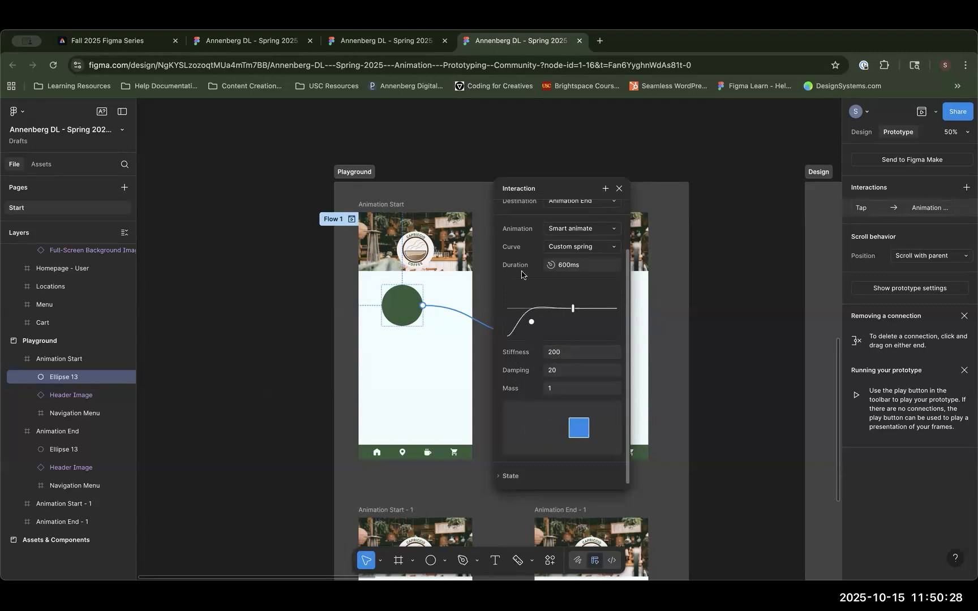
Step: Adjust the dark green circle's spring curve, set its stiffness to 1, and play its tap in the Flow 1 preview
mouse_move(536, 326)
mouse_down()
mouse_move(544, 327)
mouse_move(530, 318)
mouse_move(532, 327)
mouse_up()
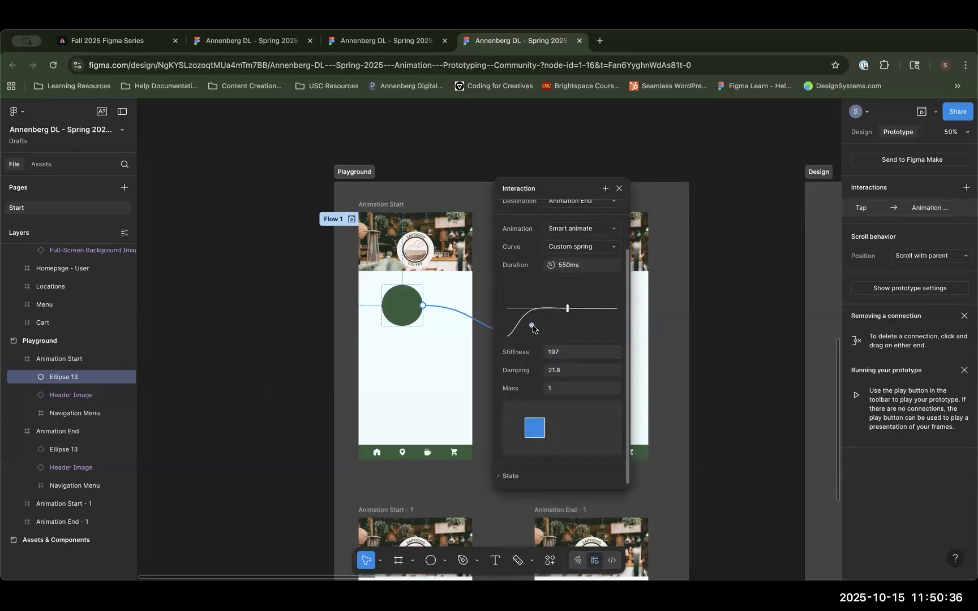
click(557, 353)
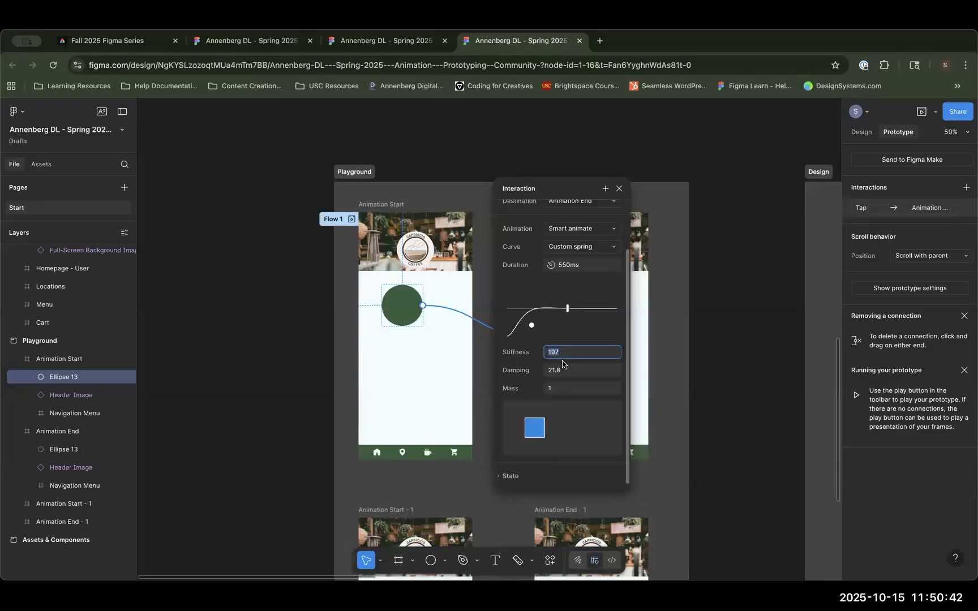
text(1)
key(Return)
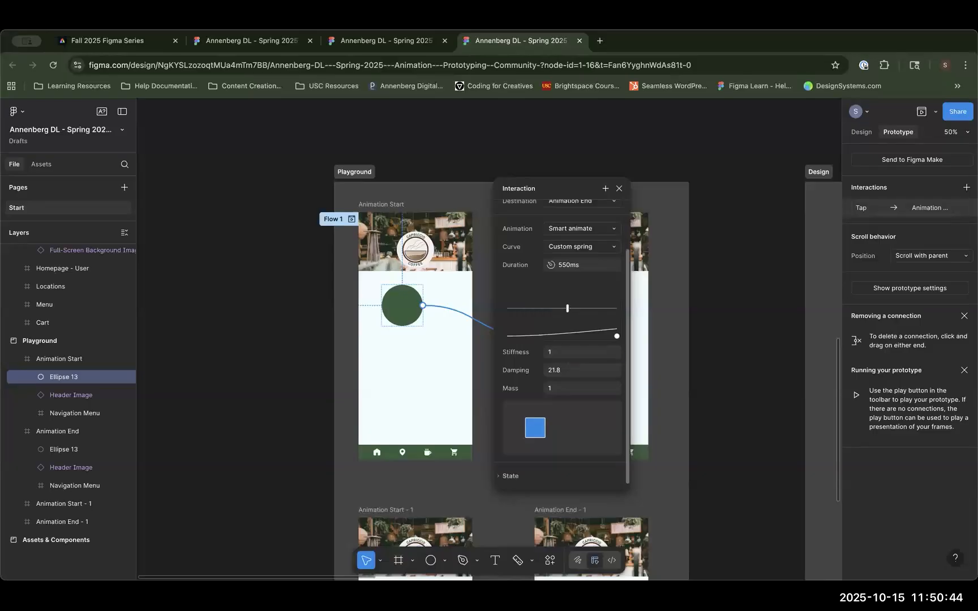
click(331, 269)
click(351, 219)
click(150, 304)
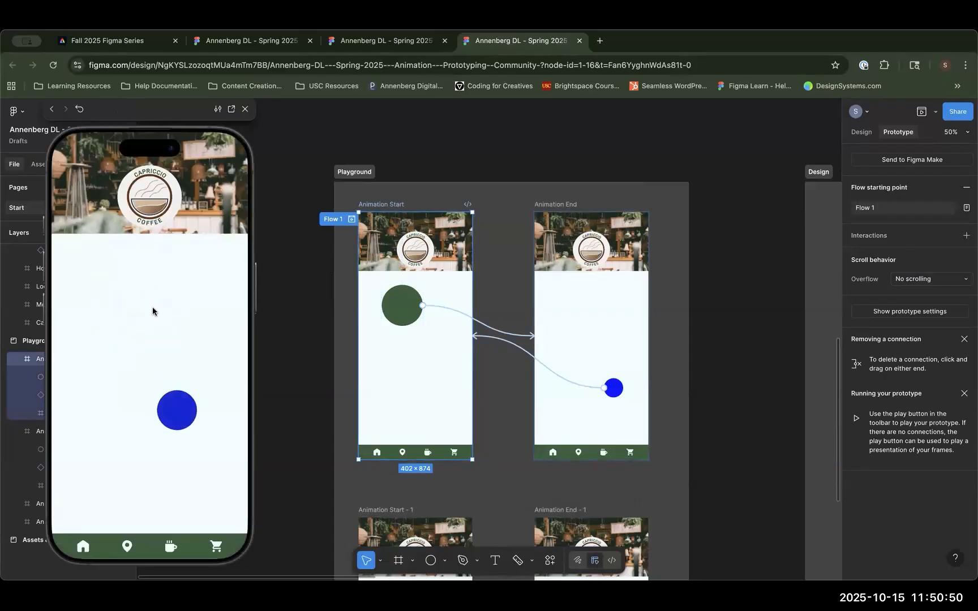
key(Escape)
Step: Set the dark green circle's spring stiffness to 200, play its tap in the Flow 1 preview, and close the preview
click(498, 330)
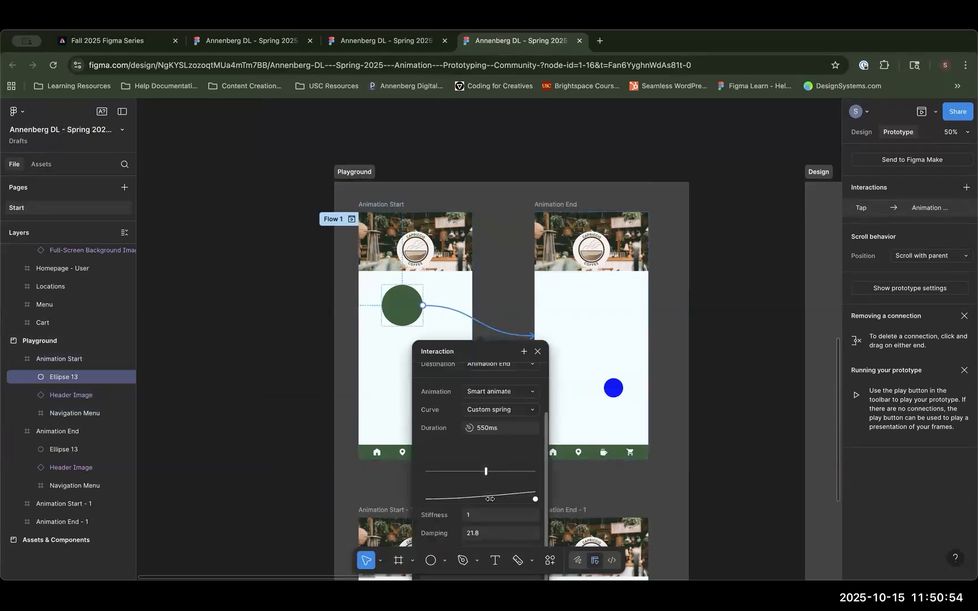
click(474, 514)
text(200)
key(Return)
key(Escape)
click(351, 219)
click(128, 297)
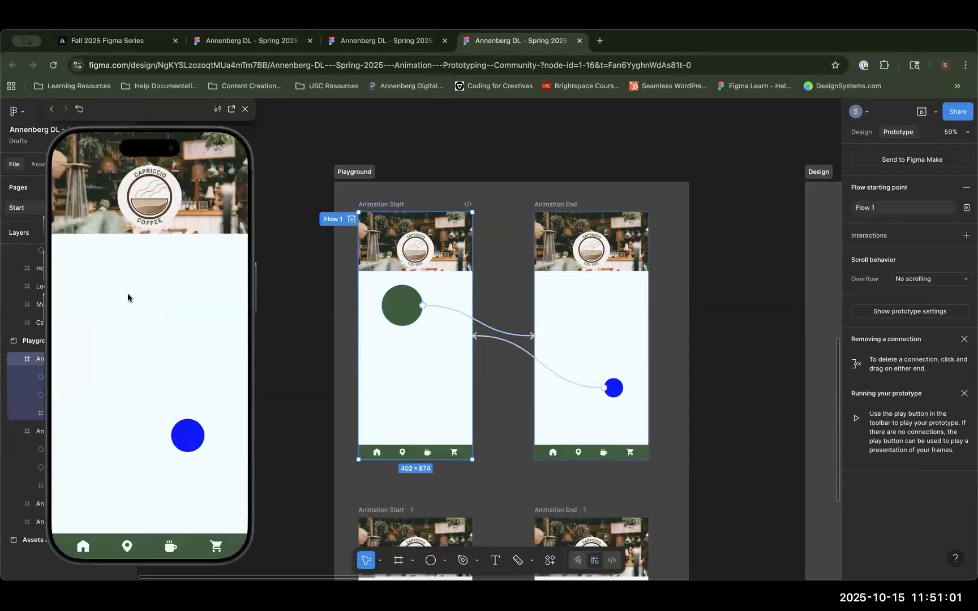
click(245, 109)
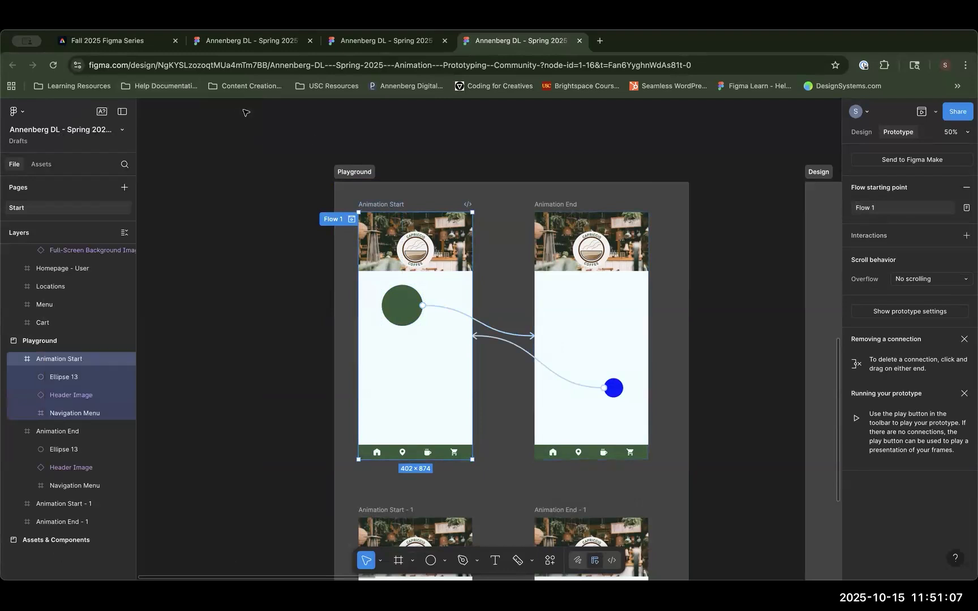
Step: Set the dark green circle's spring damping to 0.01 and play its tap repeatedly in the Flow 1 preview
click(491, 326)
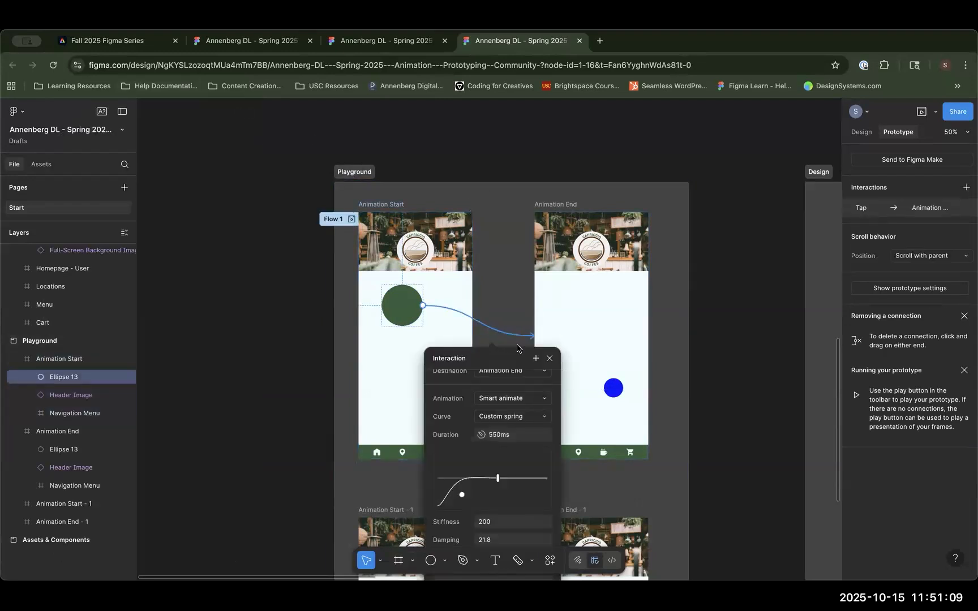
drag(506, 357, 554, 227)
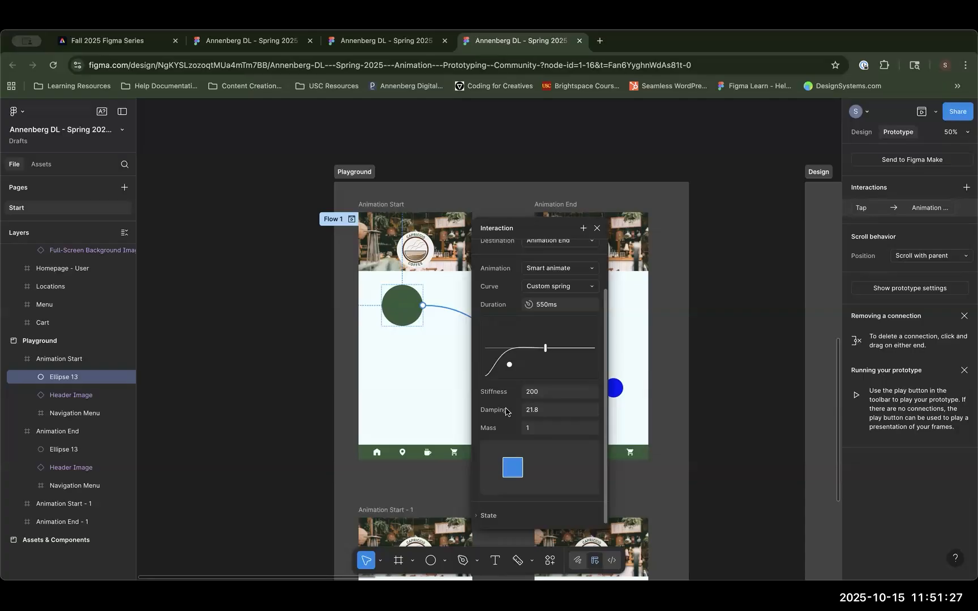
click(534, 415)
text(0.01)
key(Return)
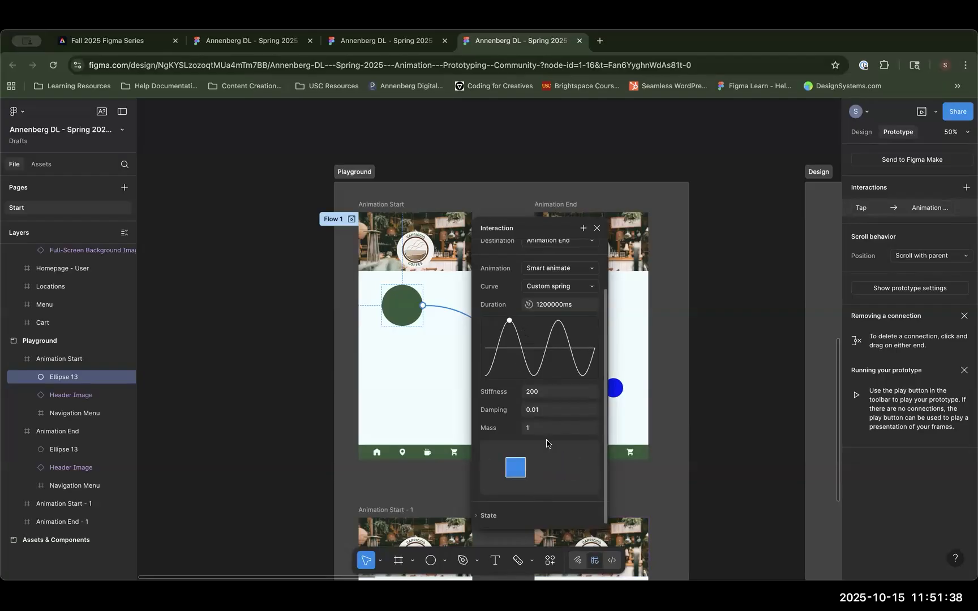
key(Escape)
click(352, 219)
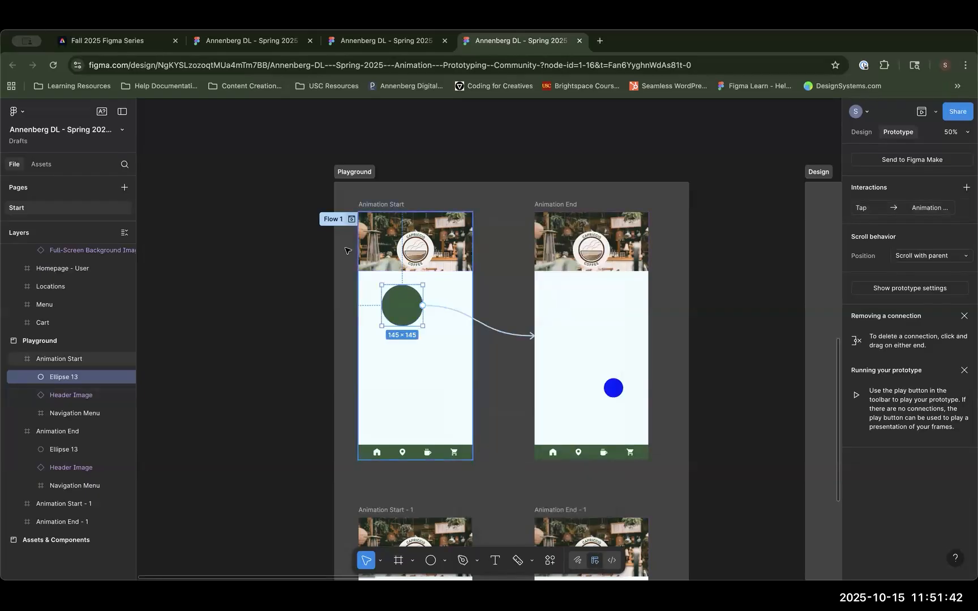
click(114, 309)
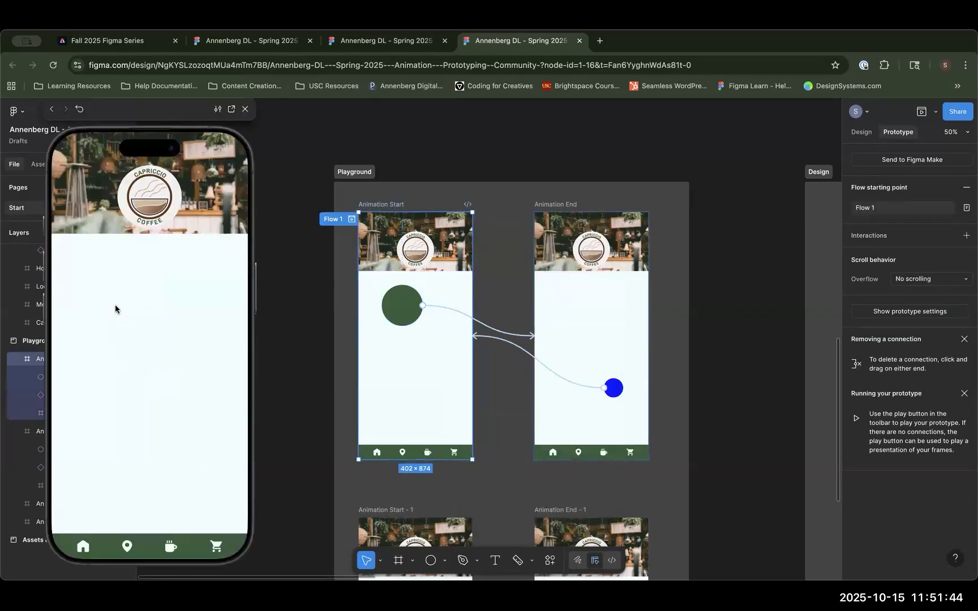
click(114, 309)
click(115, 309)
click(115, 309)
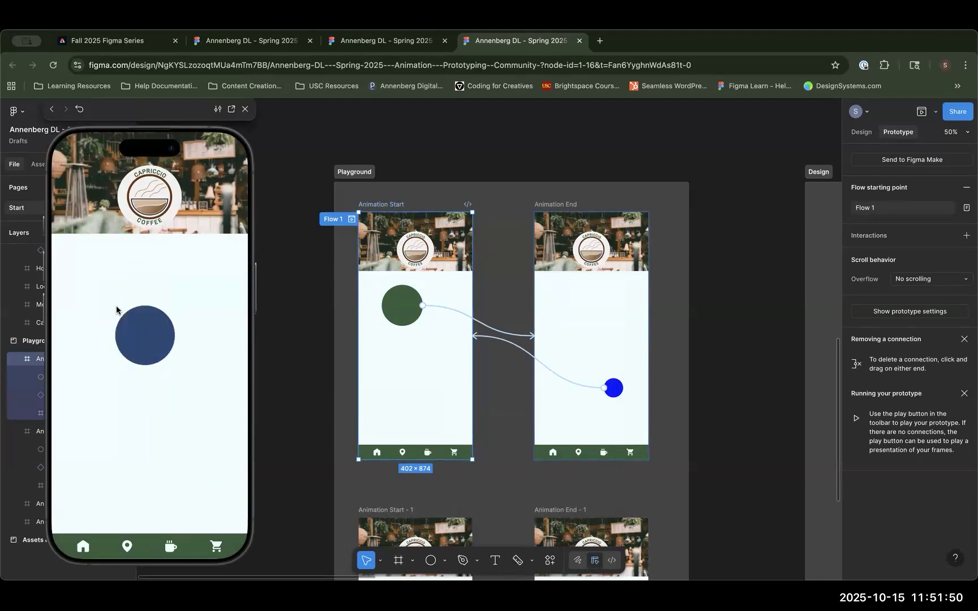
click(244, 109)
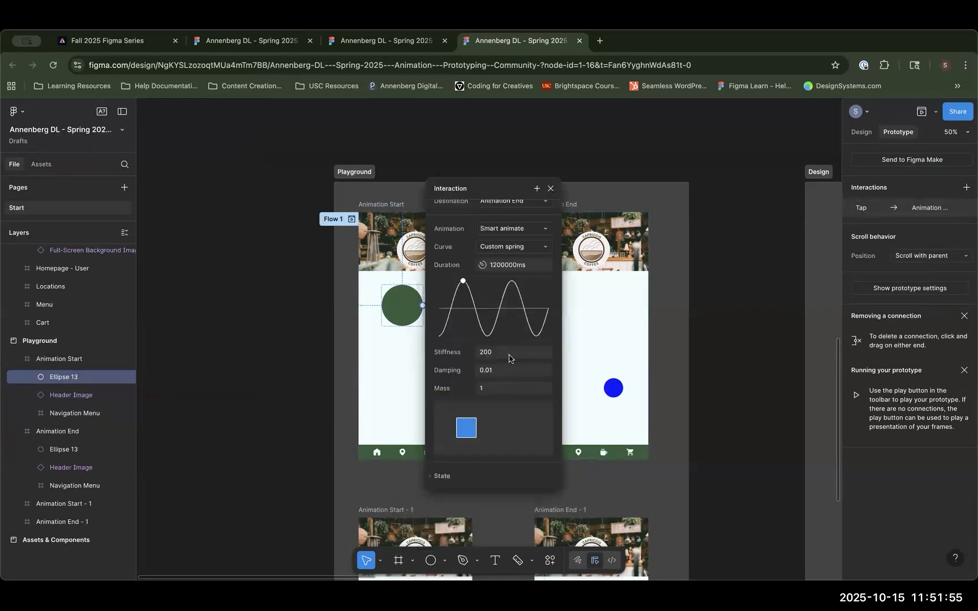
Step: Set the dark green circle's spring damping to 100 and play its tap in the Flow 1 preview
click(488, 371)
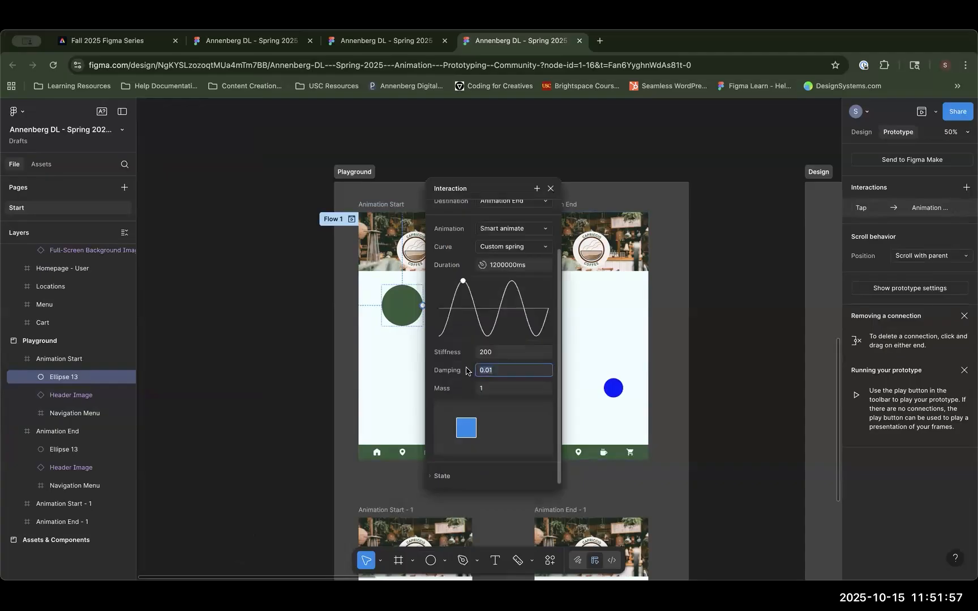
text(100)
key(Return)
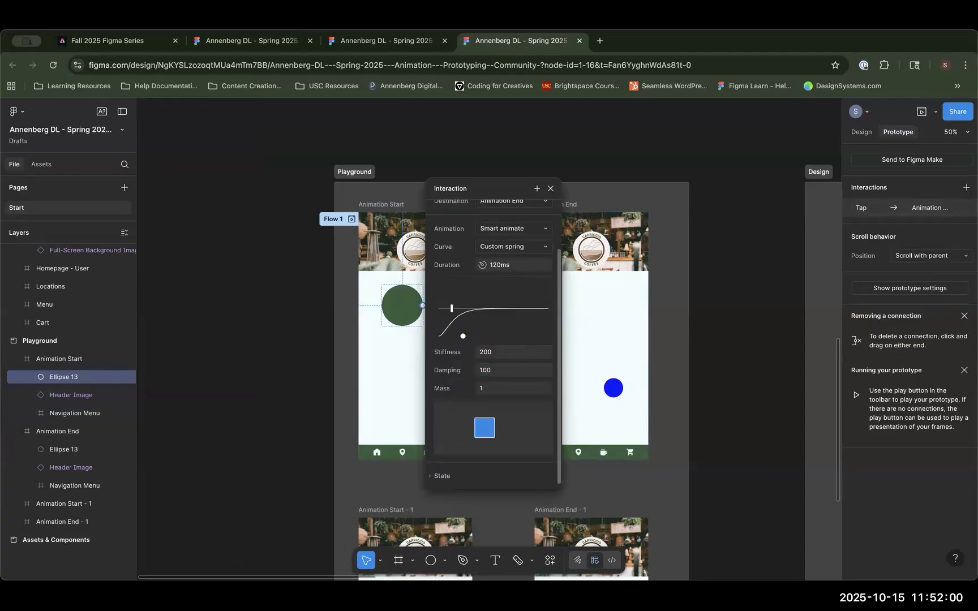
click(550, 189)
click(352, 219)
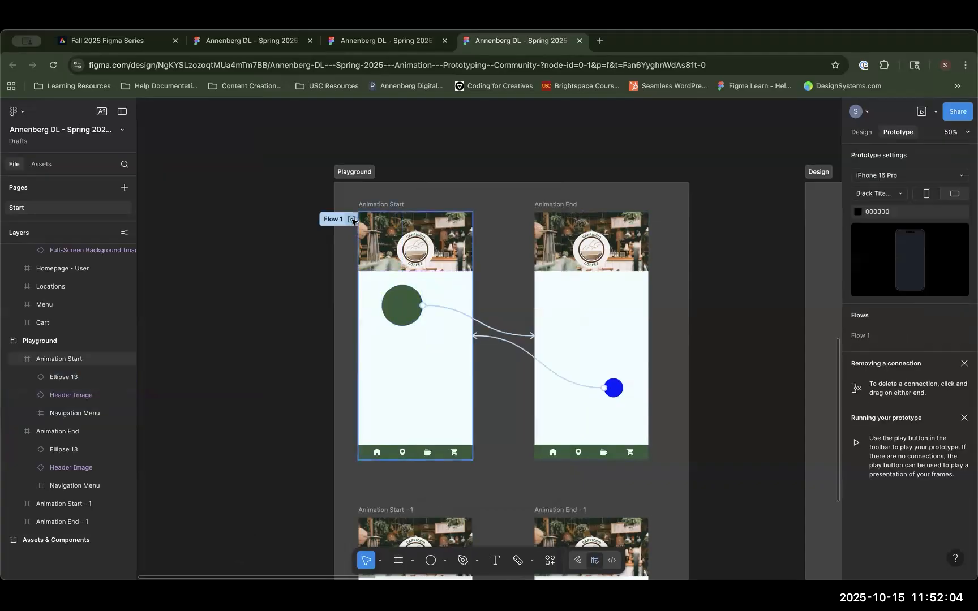
click(137, 303)
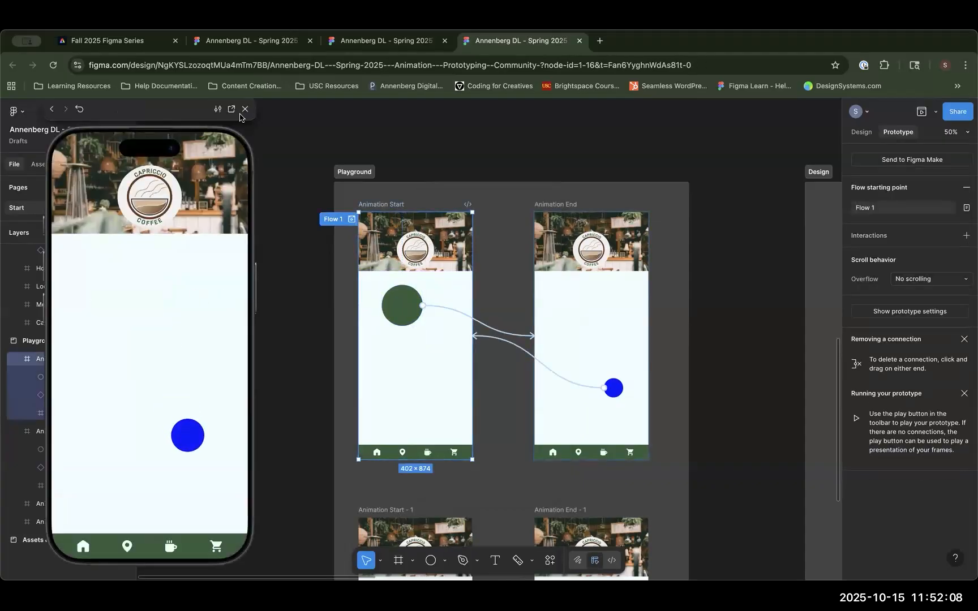
click(245, 109)
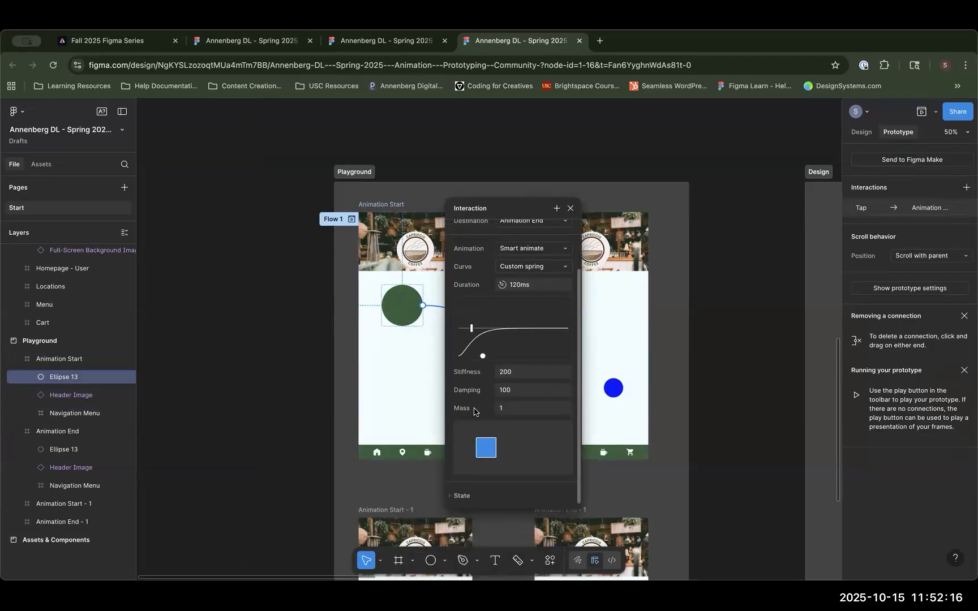
Step: Replay the dark green circle's tap in the Flow 1 preview with its current spring mass, and close the preview
mouse_move(484, 432)
click(570, 209)
click(351, 219)
click(146, 292)
key(Escape)
Step: Set the dark green circle's spring mass to 50, play its tap in the Flow 1 preview, and close the preview
click(508, 320)
click(491, 327)
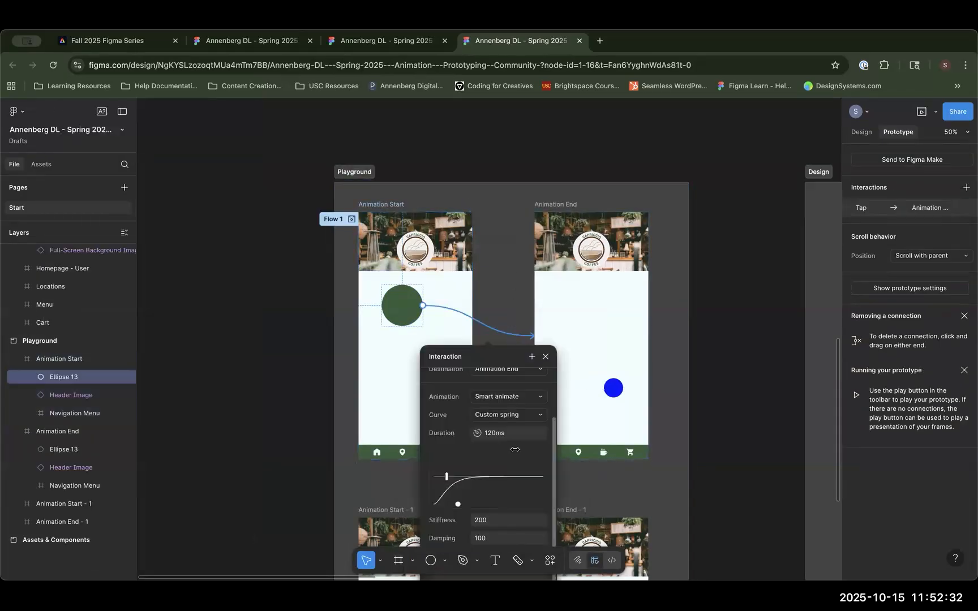
drag(490, 356, 539, 208)
click(552, 412)
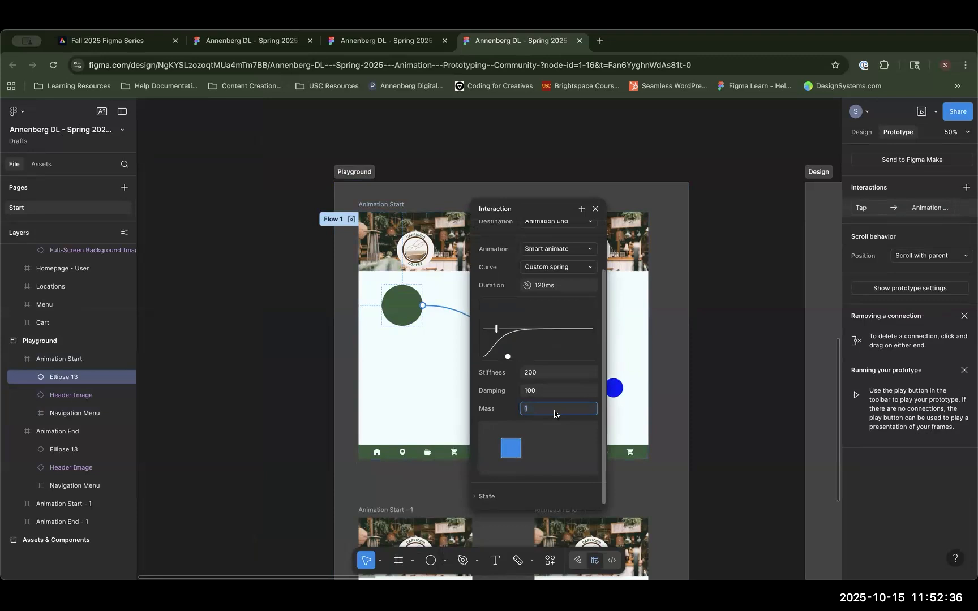
key(Return)
click(352, 220)
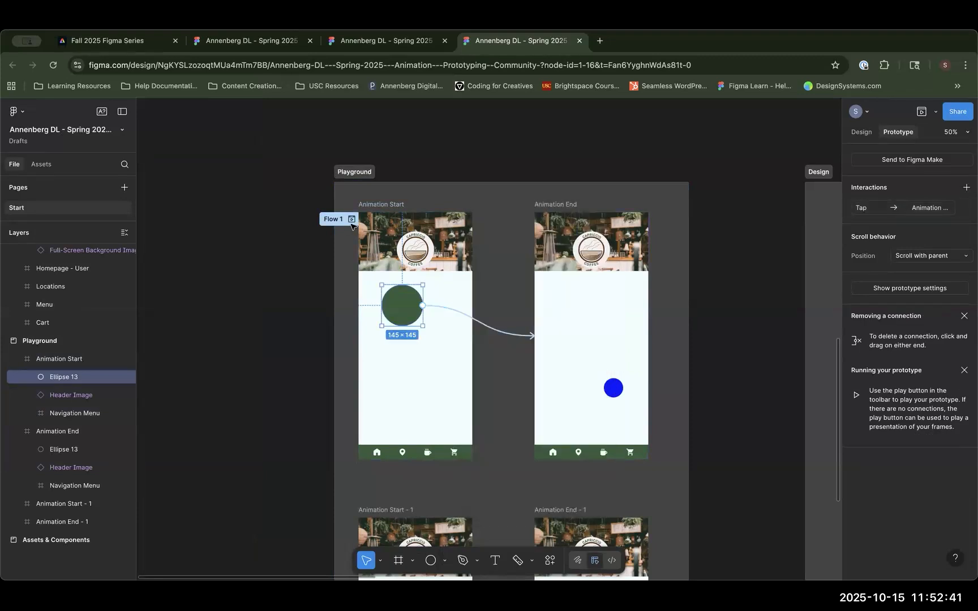
click(125, 295)
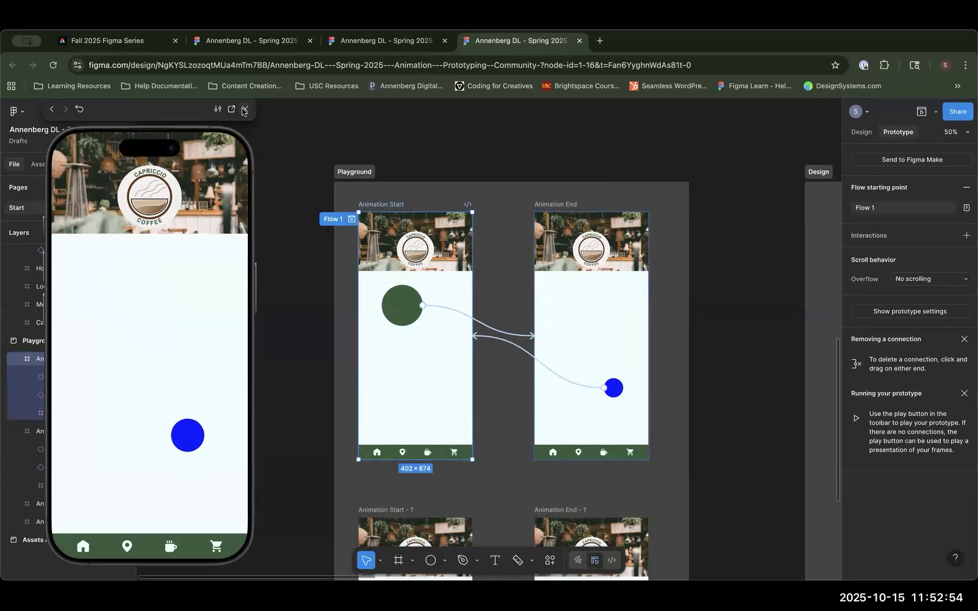
click(245, 110)
Step: Review the dark green circle's interaction settings, including the available animation curves and the State reset options
scroll(510, 368, down, 2)
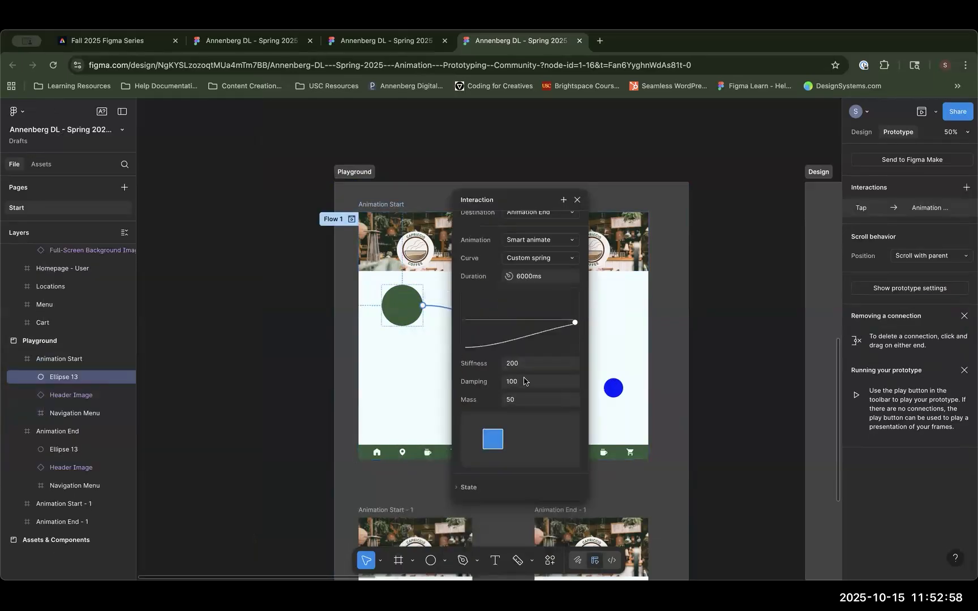
scroll(501, 390, up, 1)
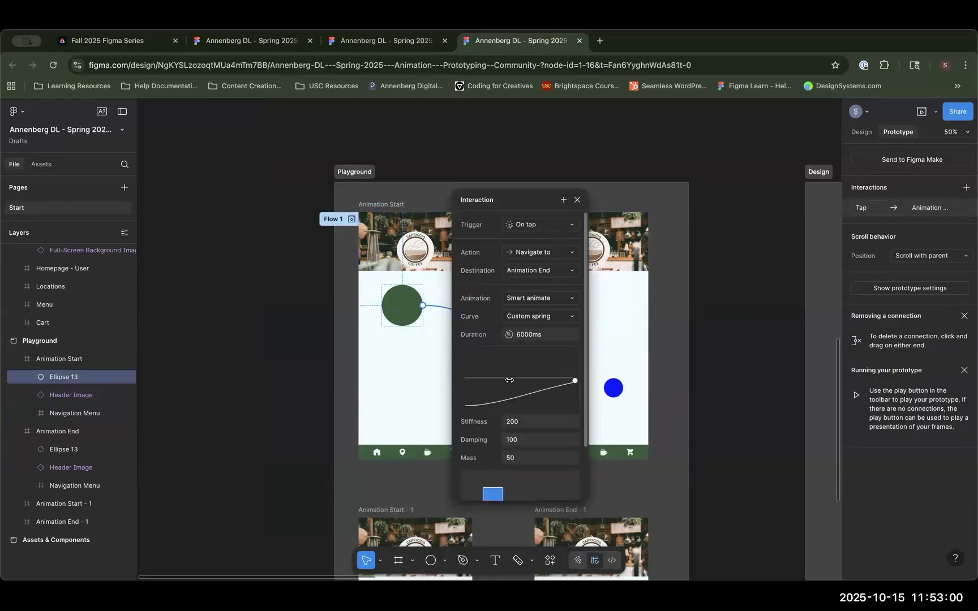
click(547, 317)
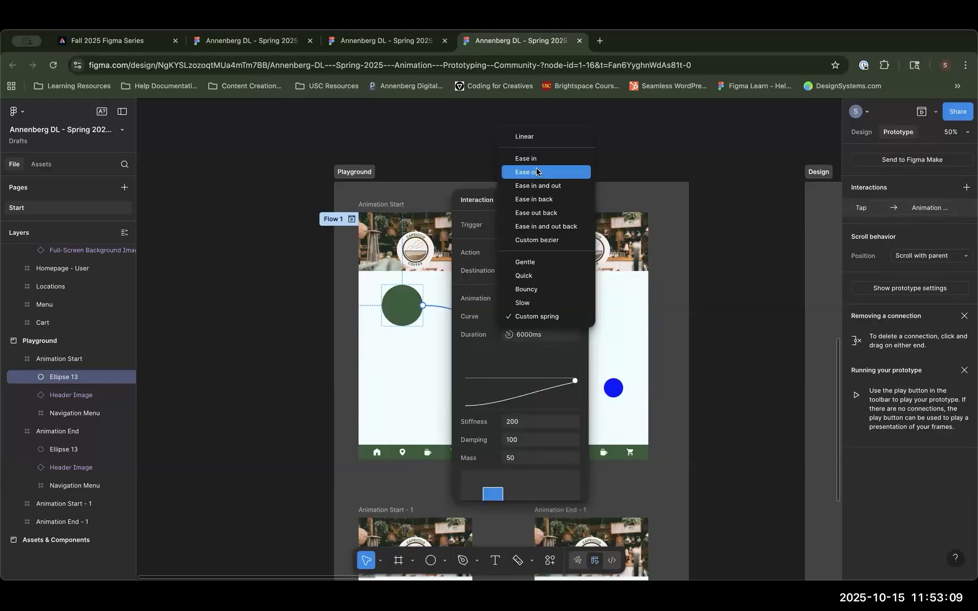
key(Escape)
scroll(476, 465, down, 2)
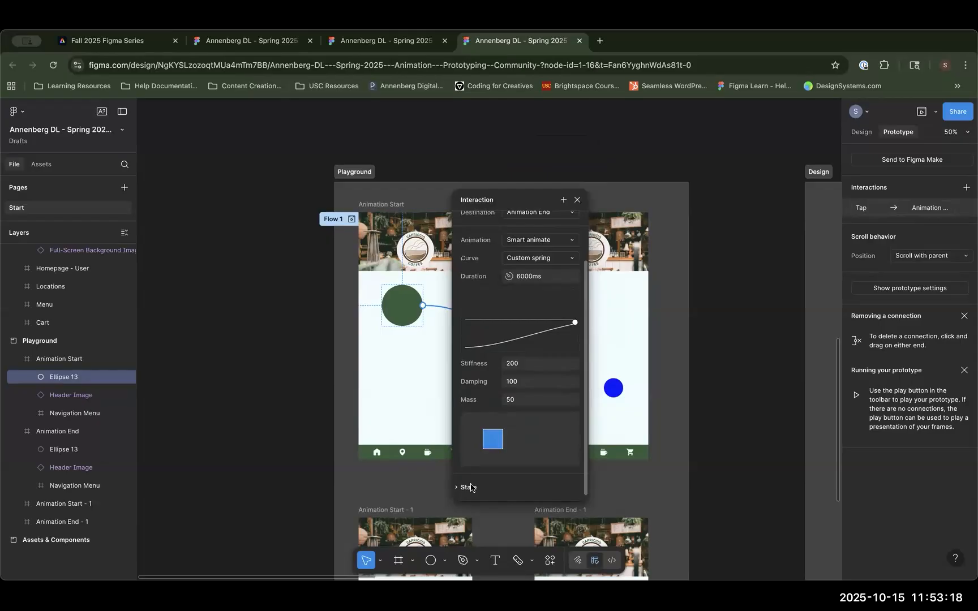
click(471, 487)
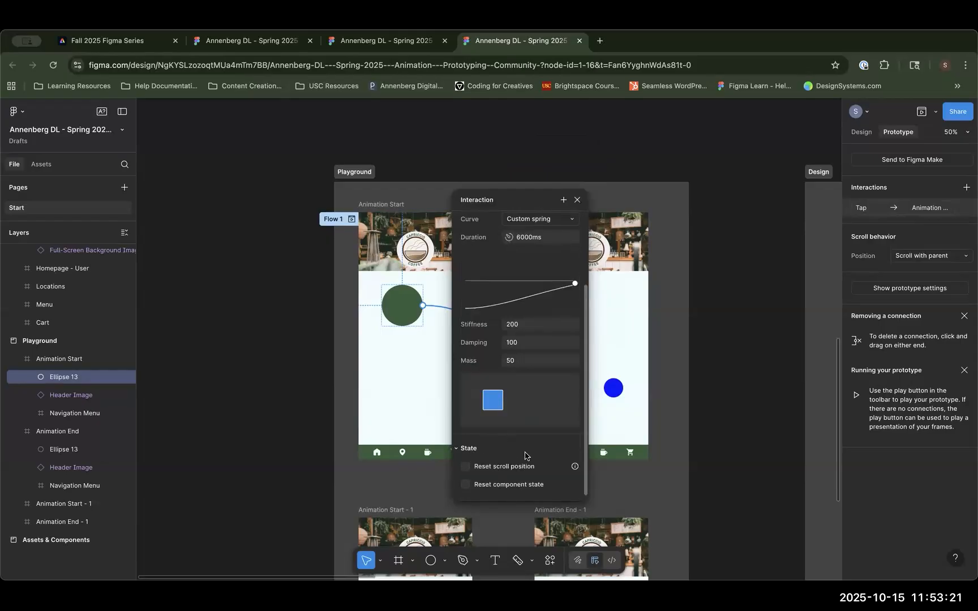
scroll(516, 445, up, 3)
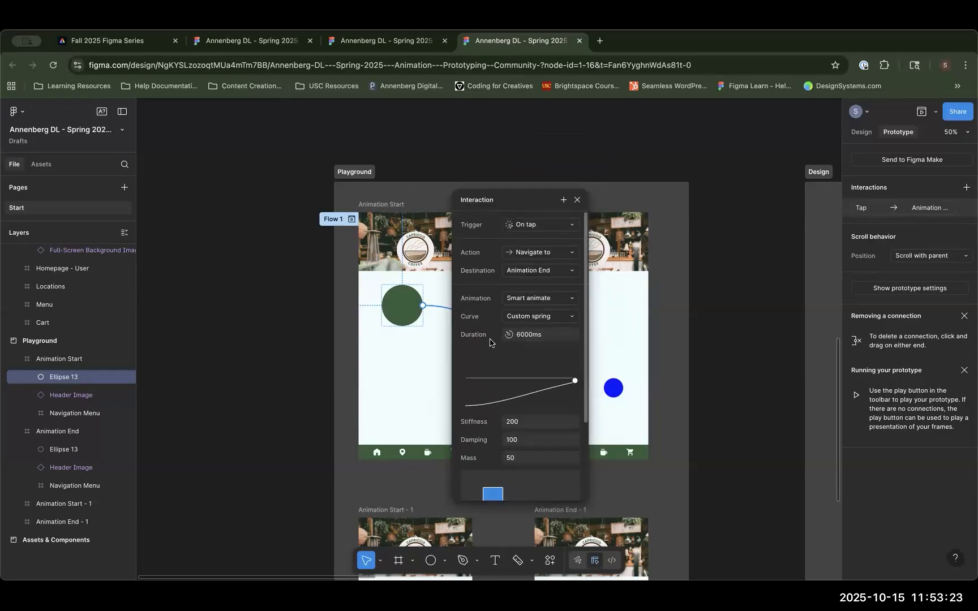
scroll(490, 341, down, 3)
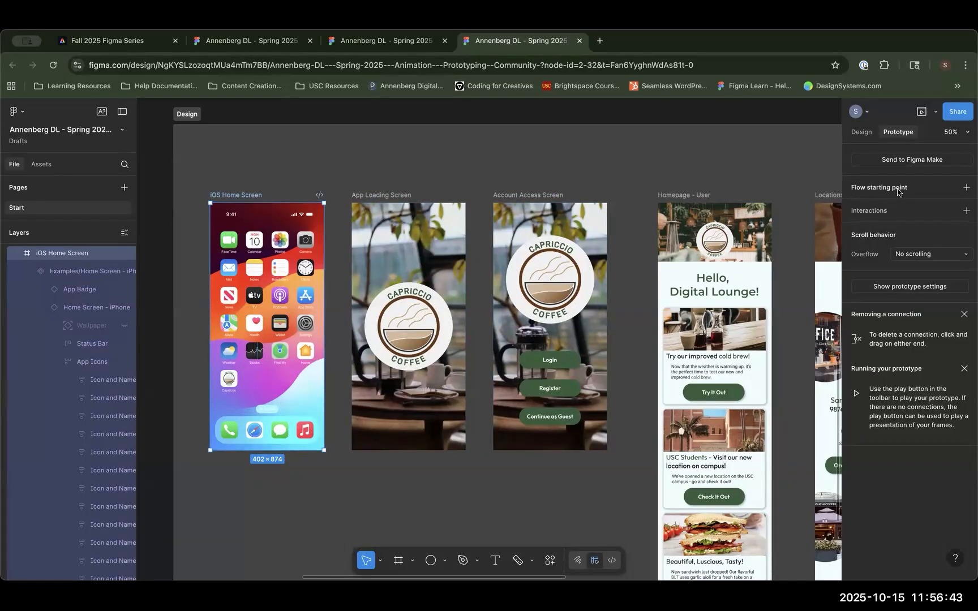
Step: Add a flow starting point to the iOS Home Screen frame
click(965, 188)
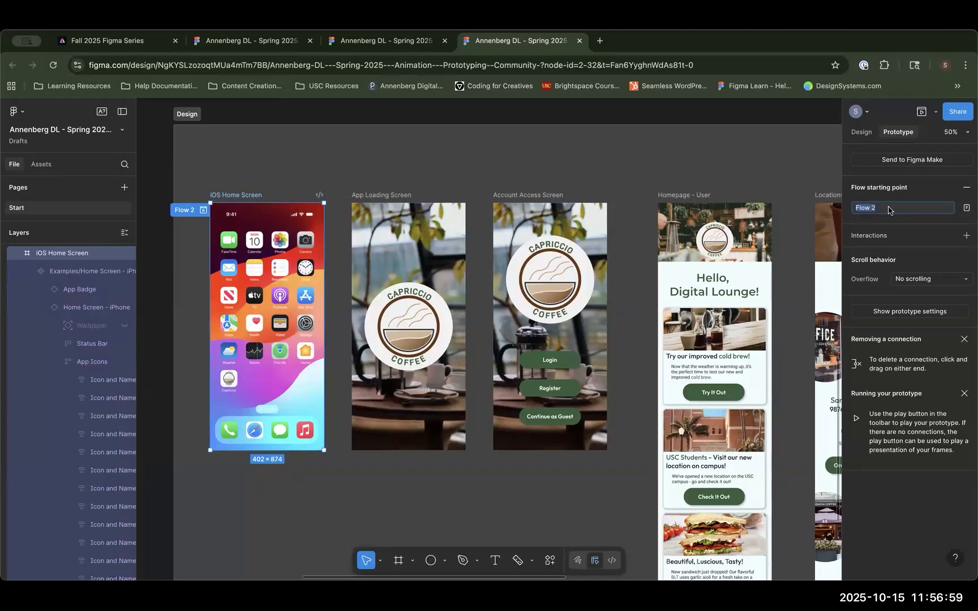
Step: Connect the Capriccio app badge on the iOS Home Screen to the App Loading Screen with a prototype link
key(Escape)
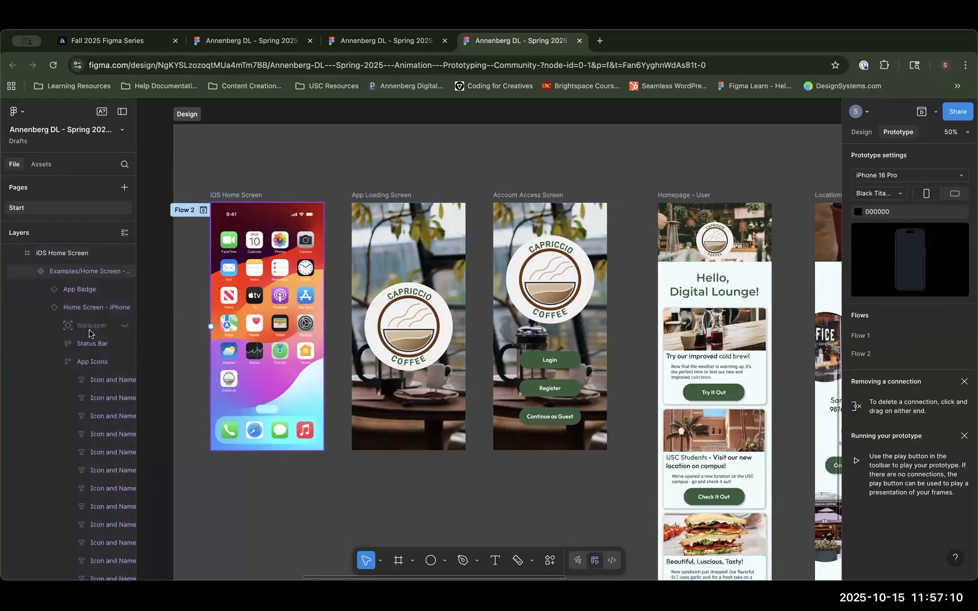
click(27, 273)
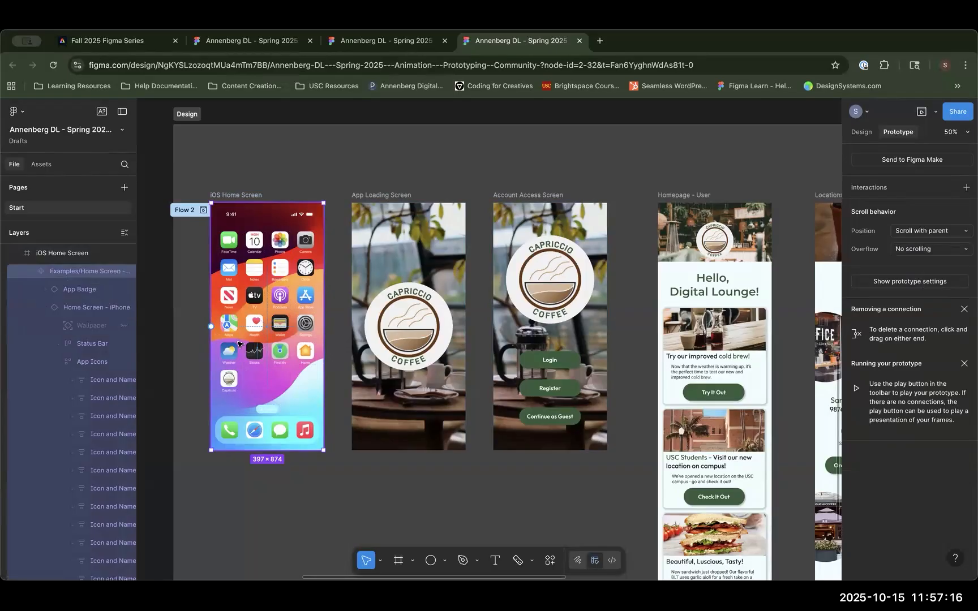
double_click(235, 384)
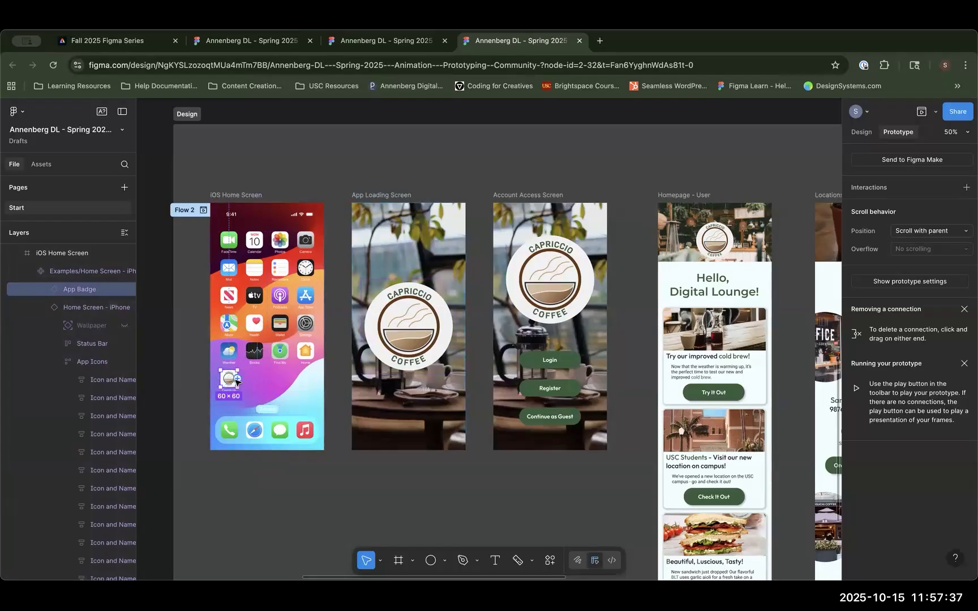
drag(239, 379, 351, 329)
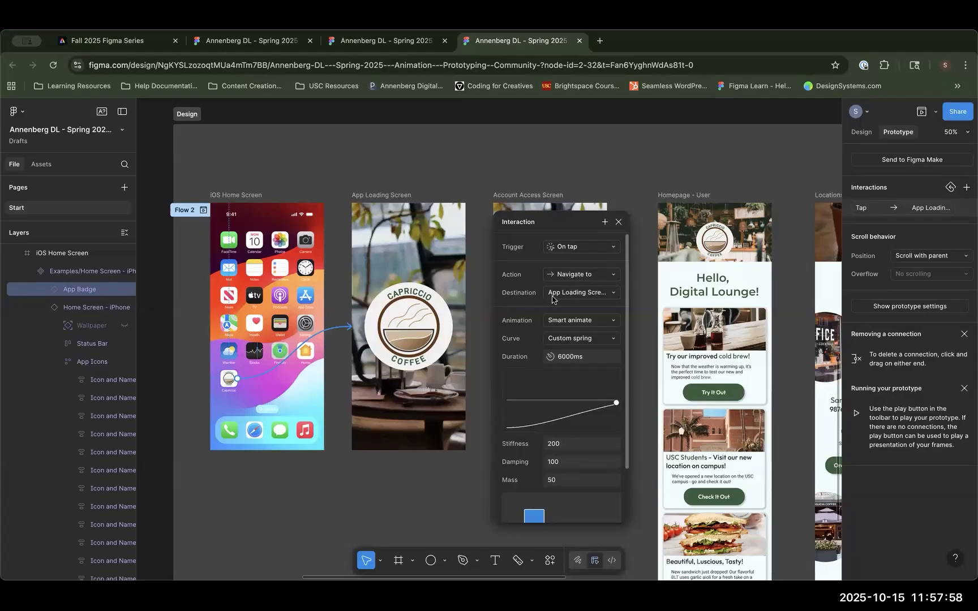
Step: Set the app badge interaction's animation to Dissolve with an Ease out curve and close its settings
click(573, 321)
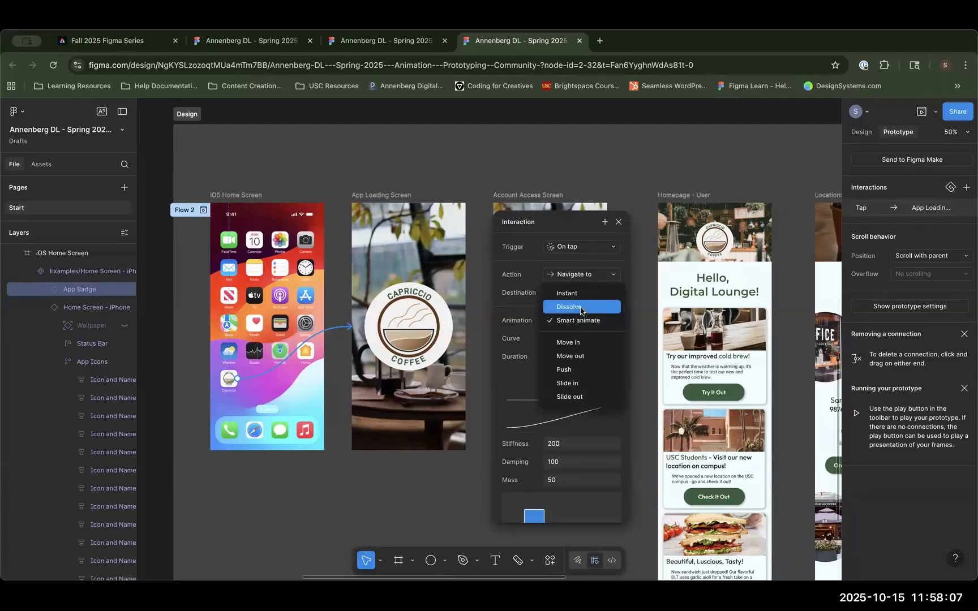
click(582, 307)
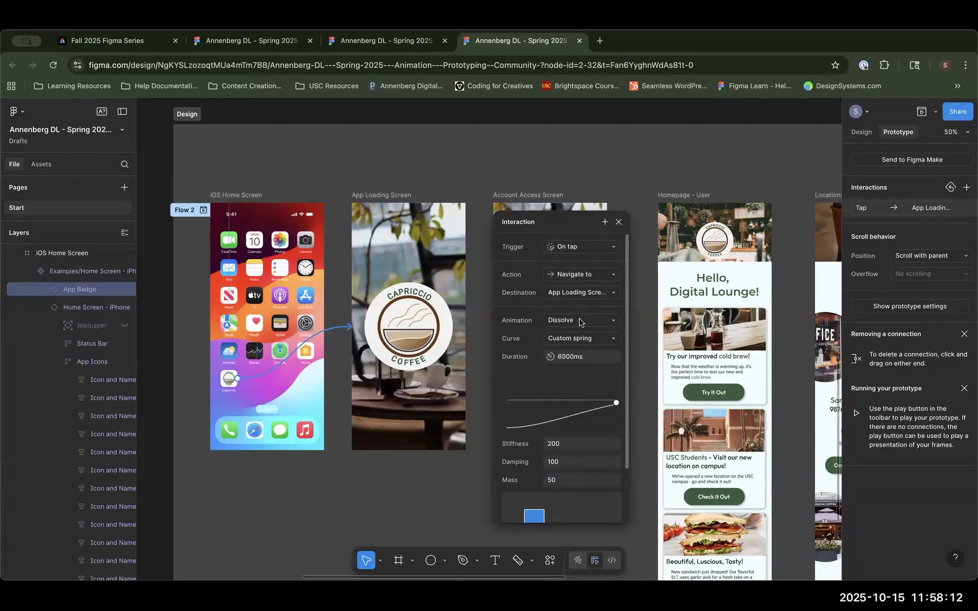
click(576, 341)
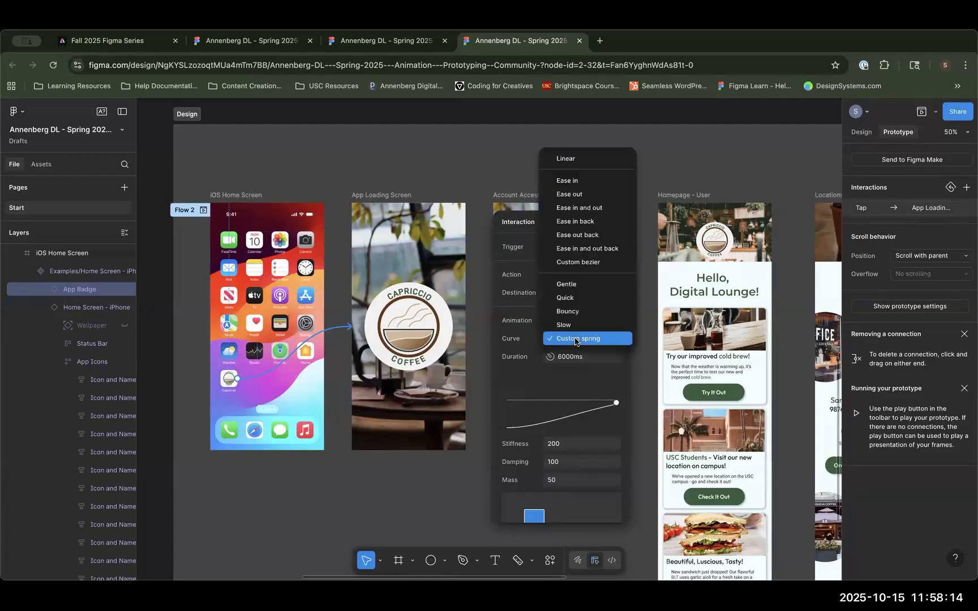
click(568, 196)
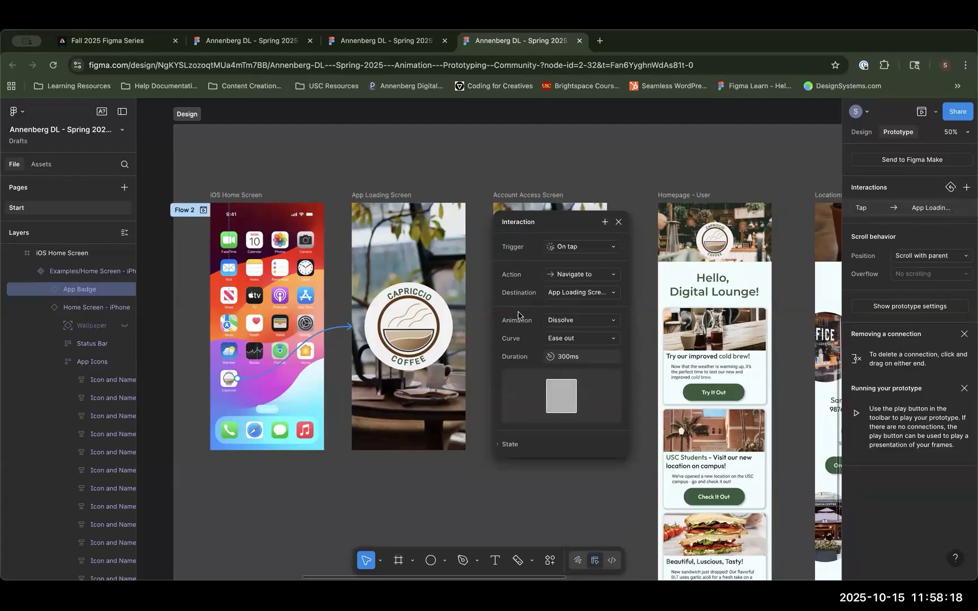
click(618, 222)
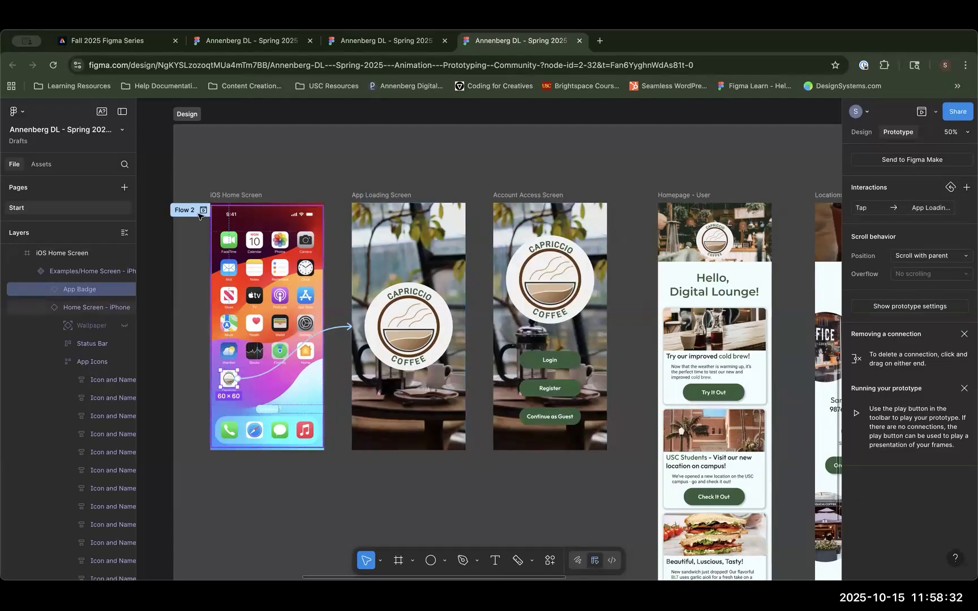
Step: Preview Flow 2 and open the Capriccio app from the home screen to check the transition to the loading screen
click(202, 211)
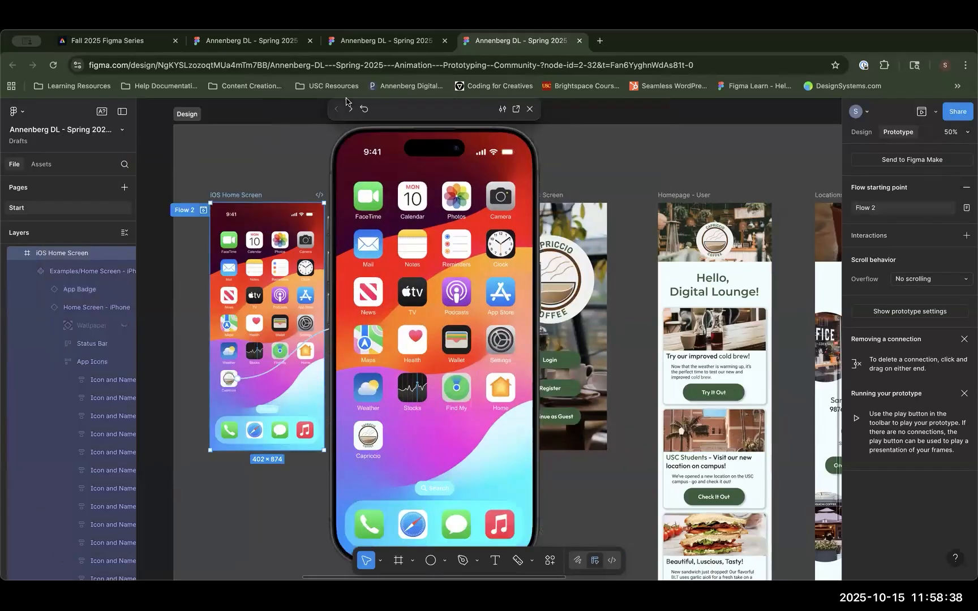
drag(346, 102, 113, 101)
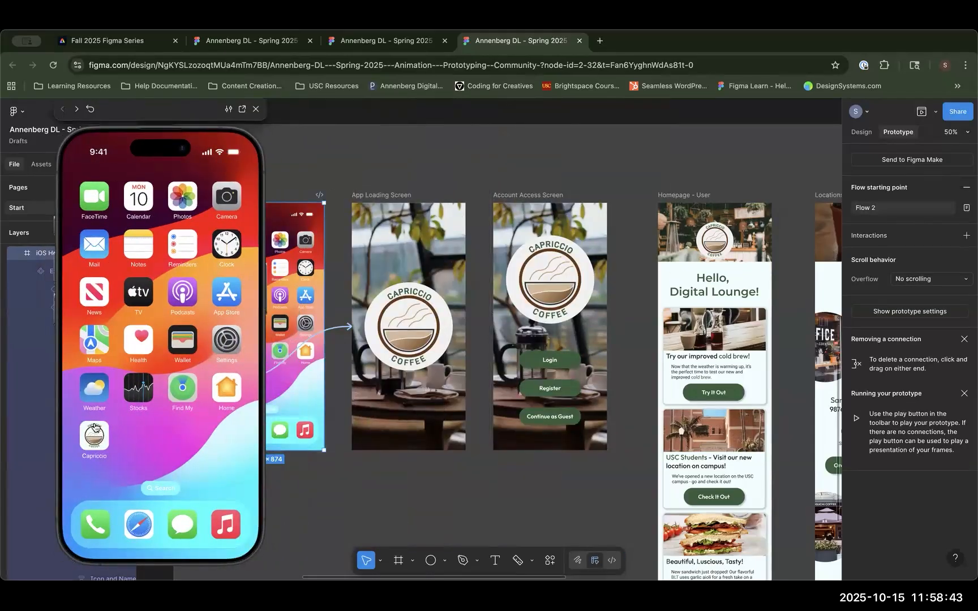
click(99, 434)
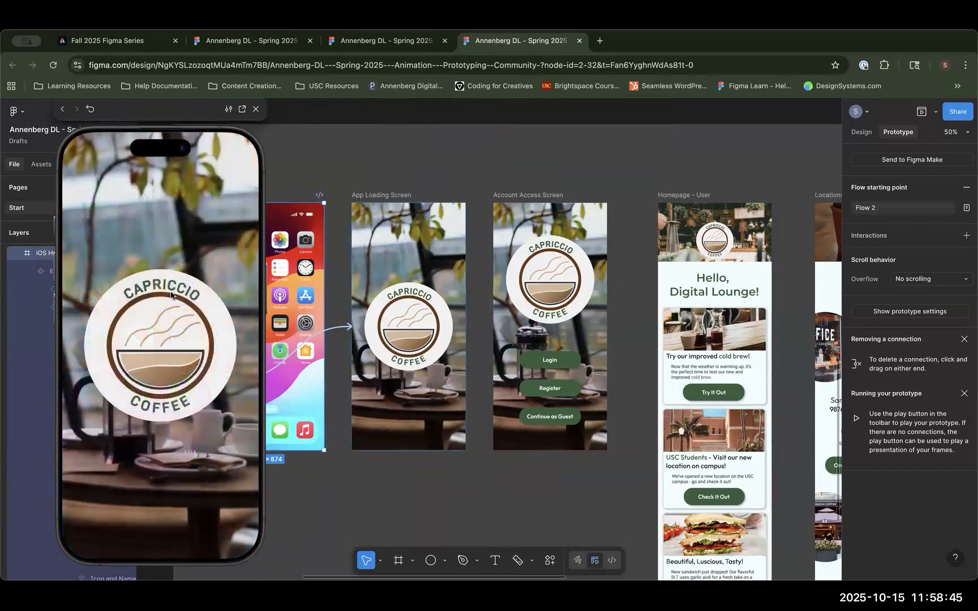
click(256, 109)
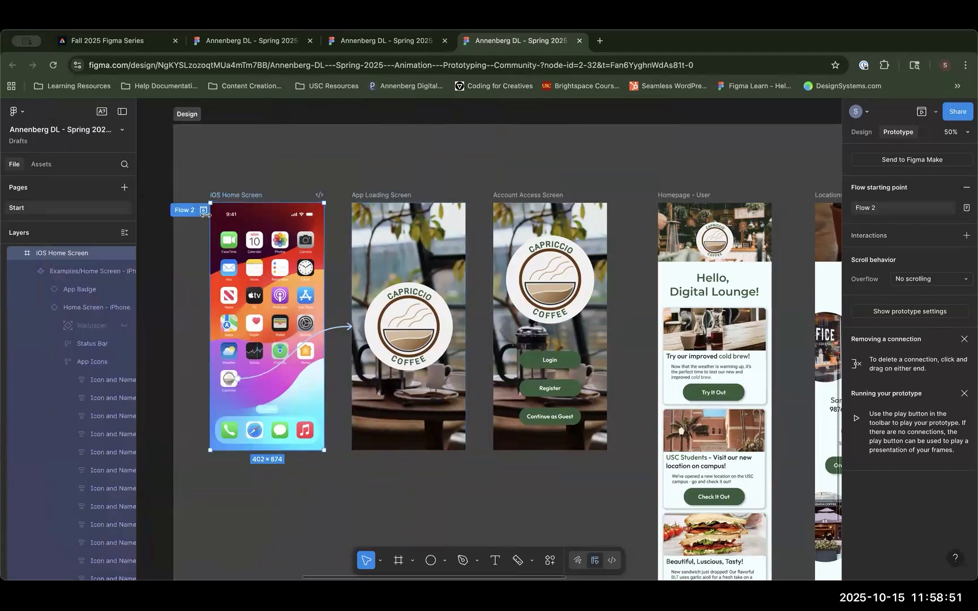
click(202, 210)
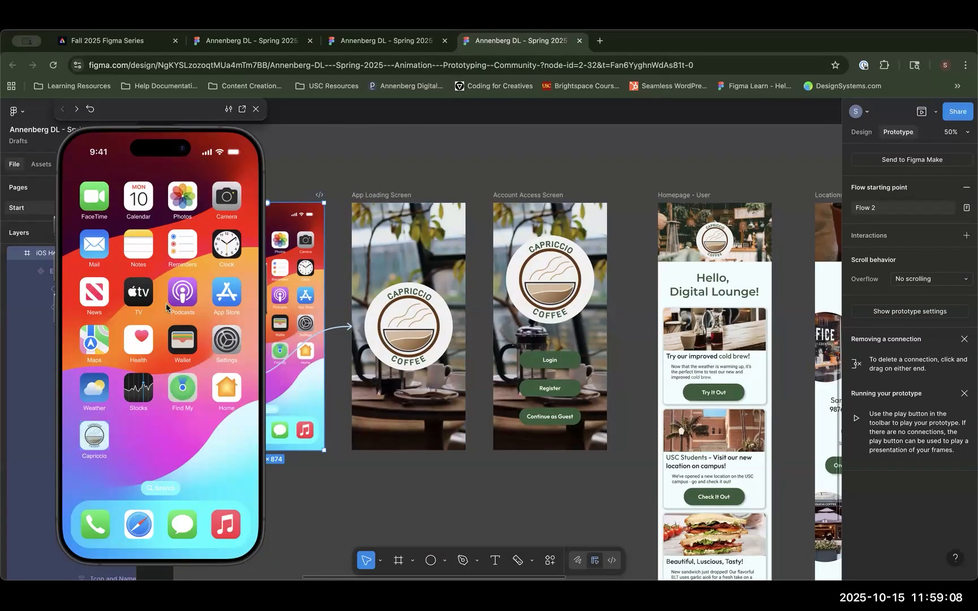
click(255, 108)
Step: Connect the App Loading Screen frame to the Account Access Screen with the trigger set to After delay
drag(453, 179, 422, 173)
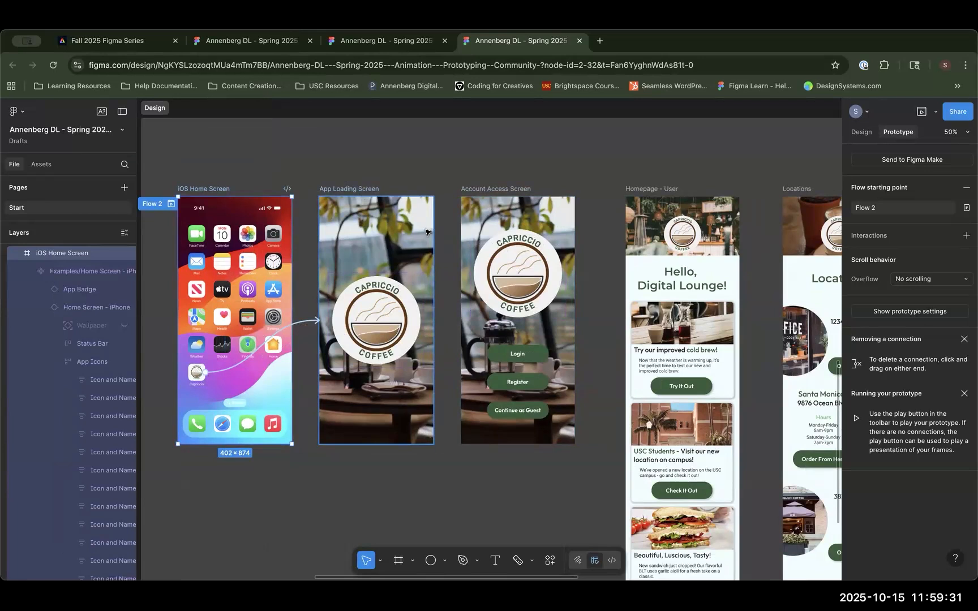
click(352, 190)
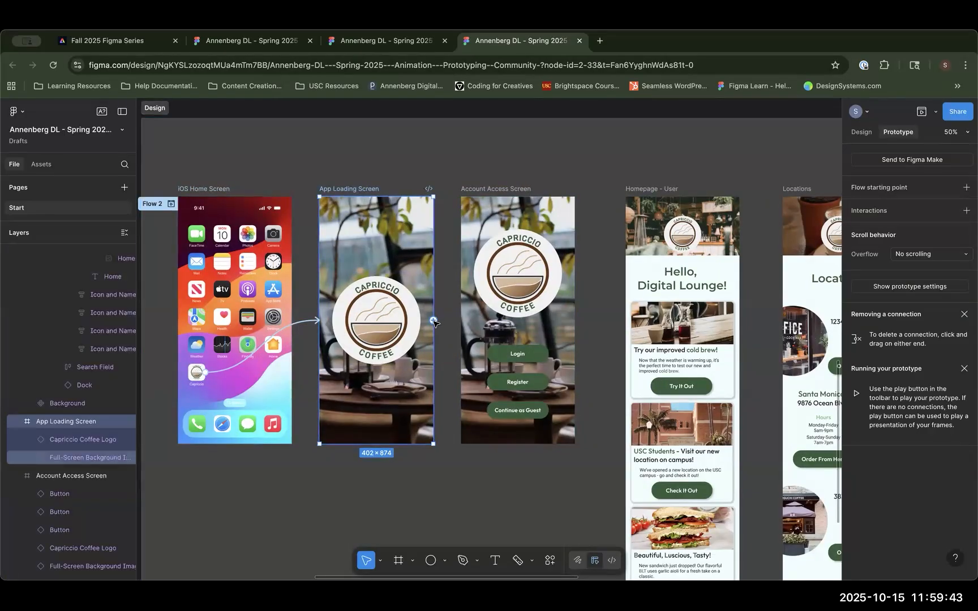
drag(434, 321, 463, 329)
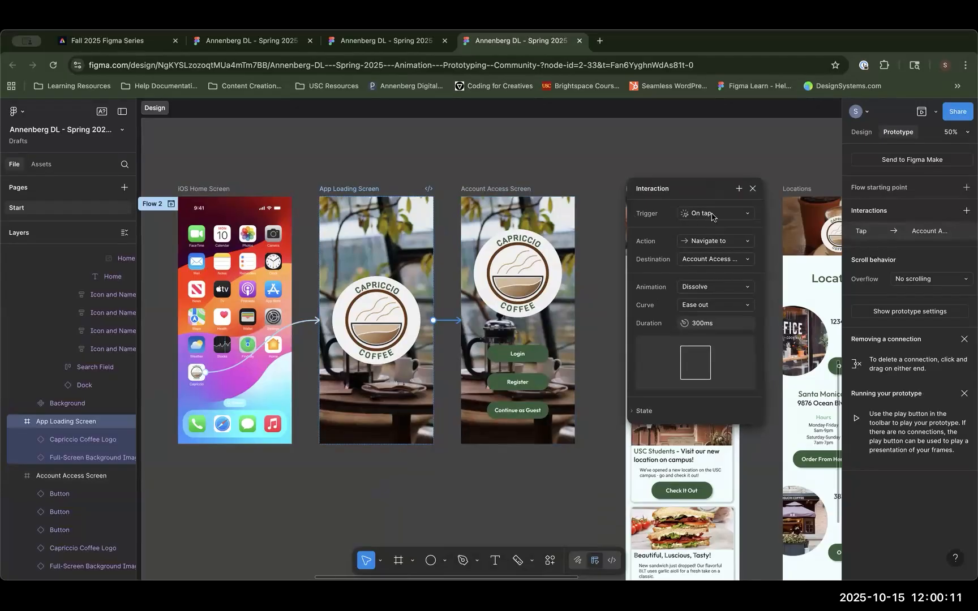
click(716, 218)
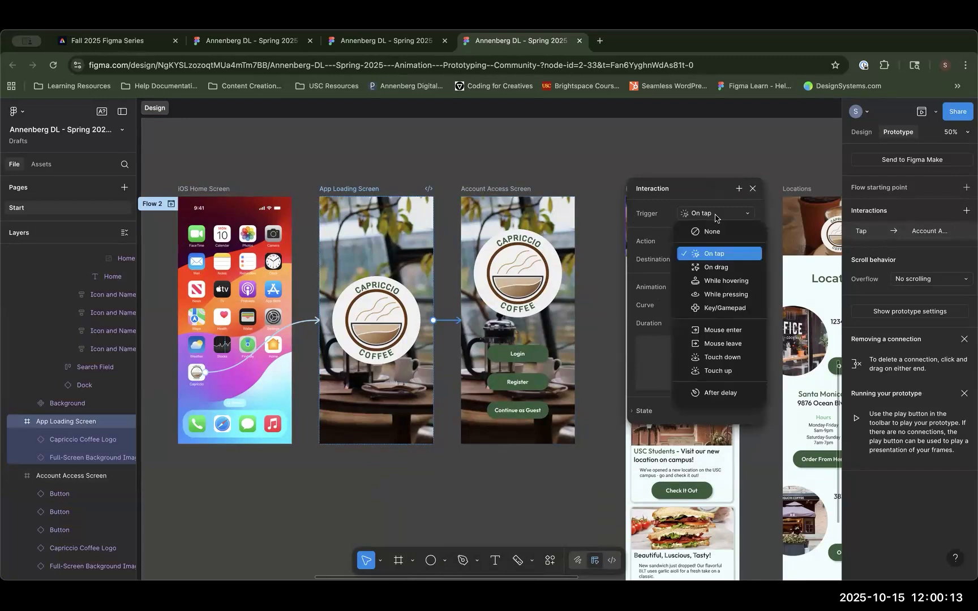
click(729, 395)
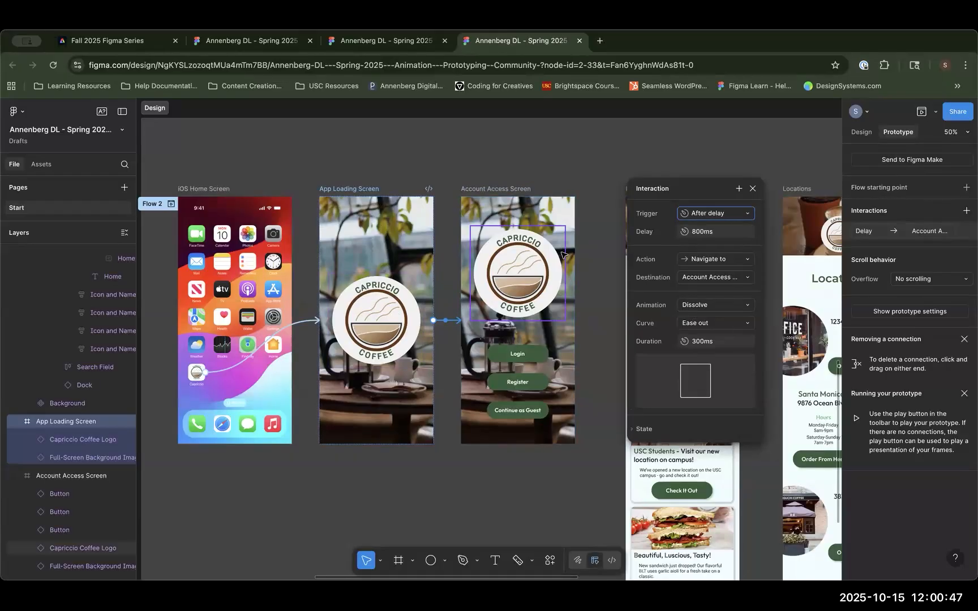
Step: Set the loading screen interaction's animation to Smart animate and close its settings
click(708, 308)
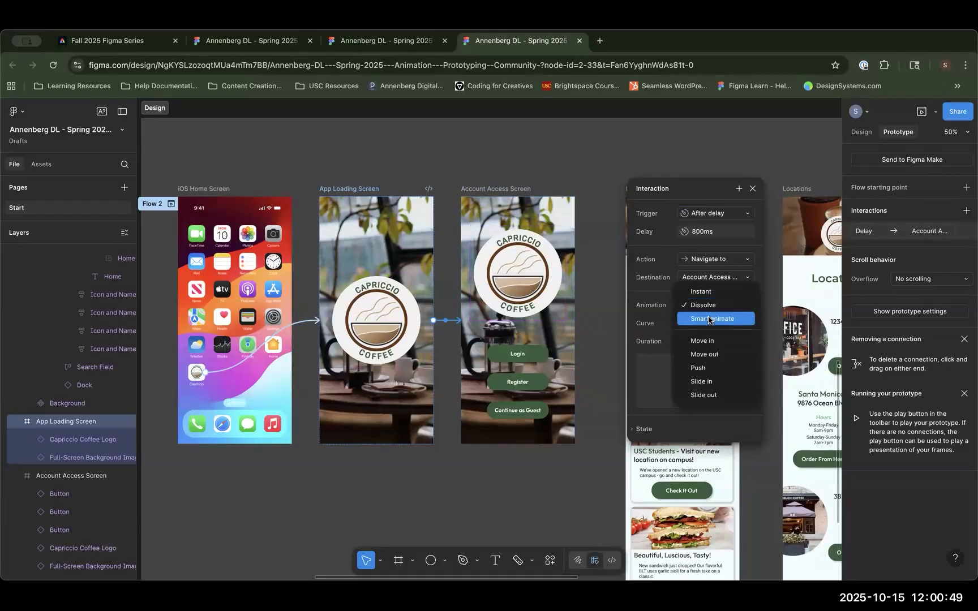
click(709, 319)
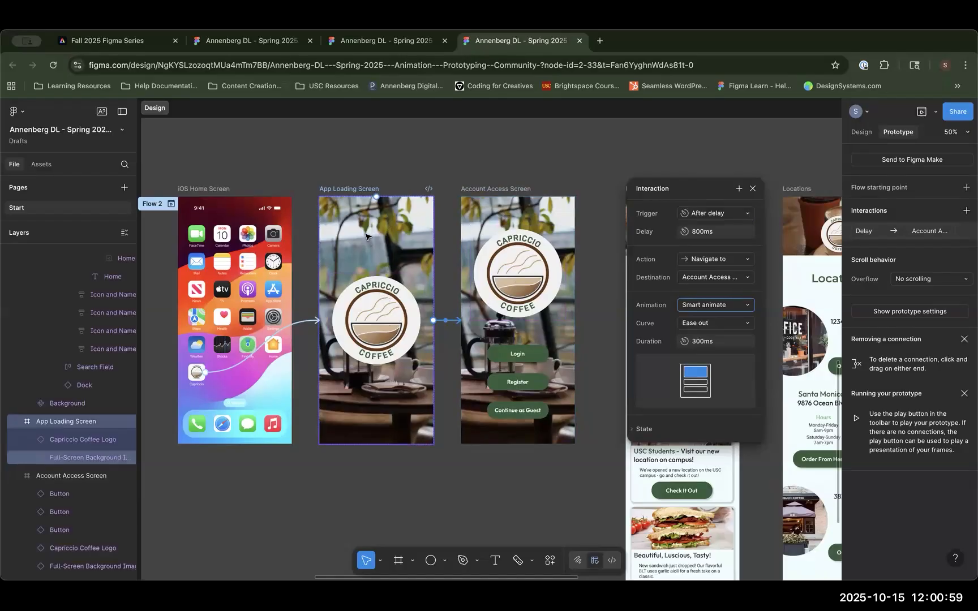
click(752, 189)
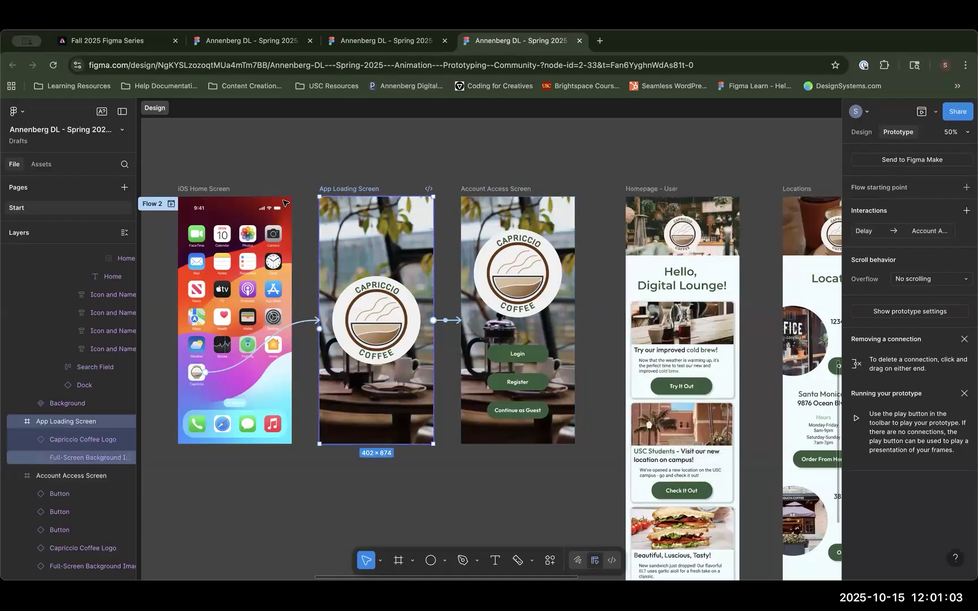
Step: Preview Flow 2 from the Capriccio icon through to the account access screen, and close the preview
click(171, 204)
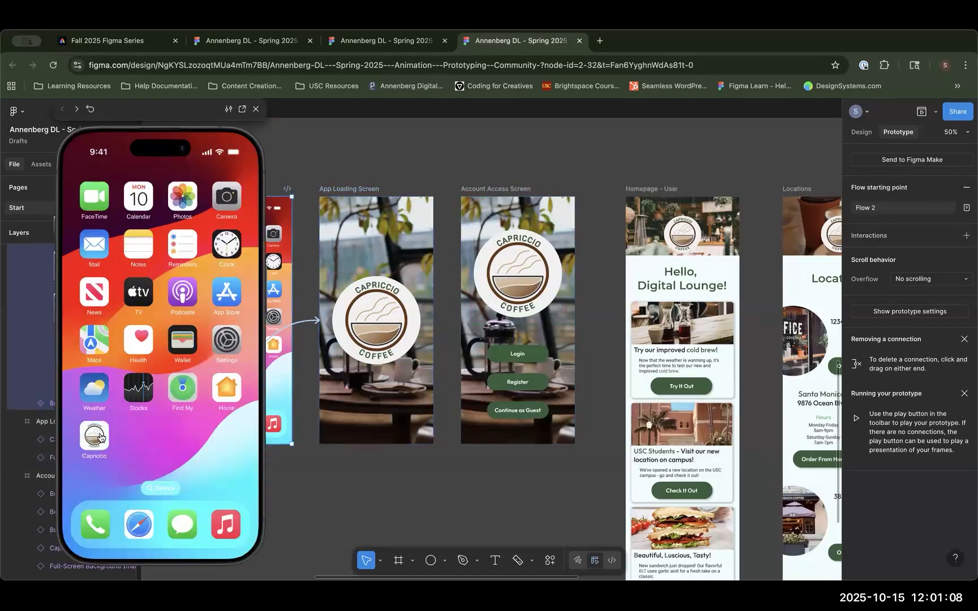
click(100, 437)
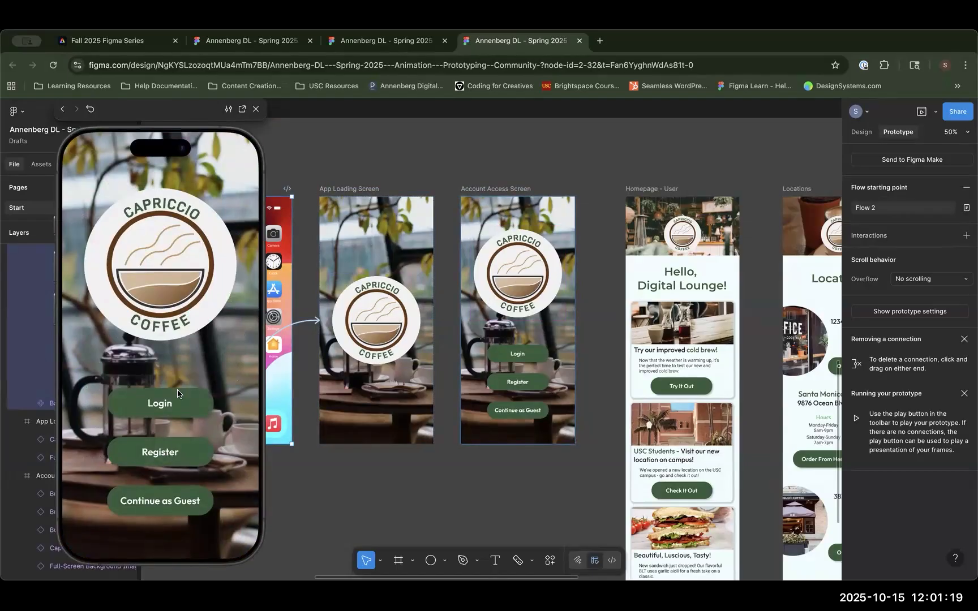
click(256, 109)
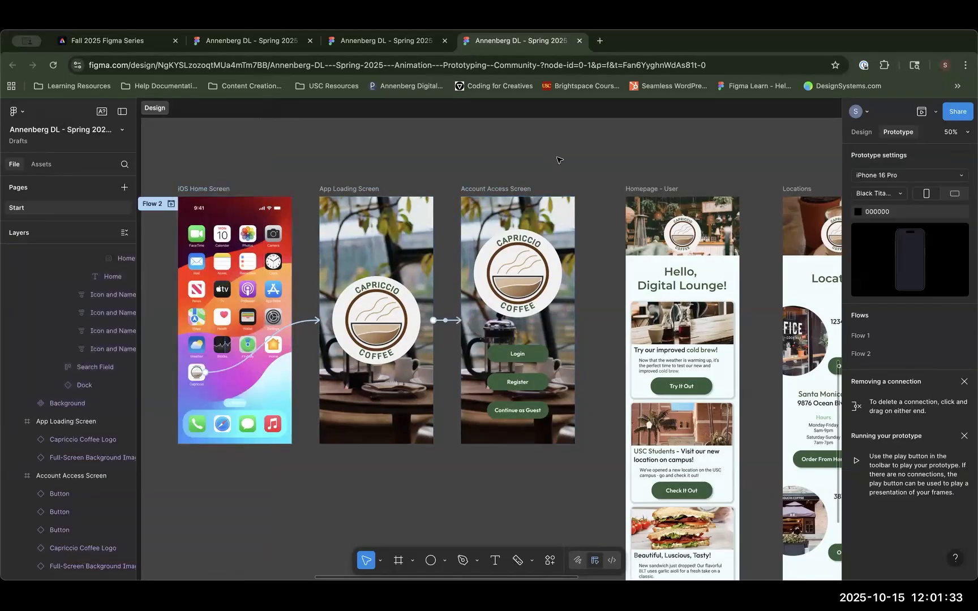
Step: Examine the Account Access Screen's buttons and the neighbouring Homepage - User, Locations and Menu frames
scroll(567, 163, right, 2)
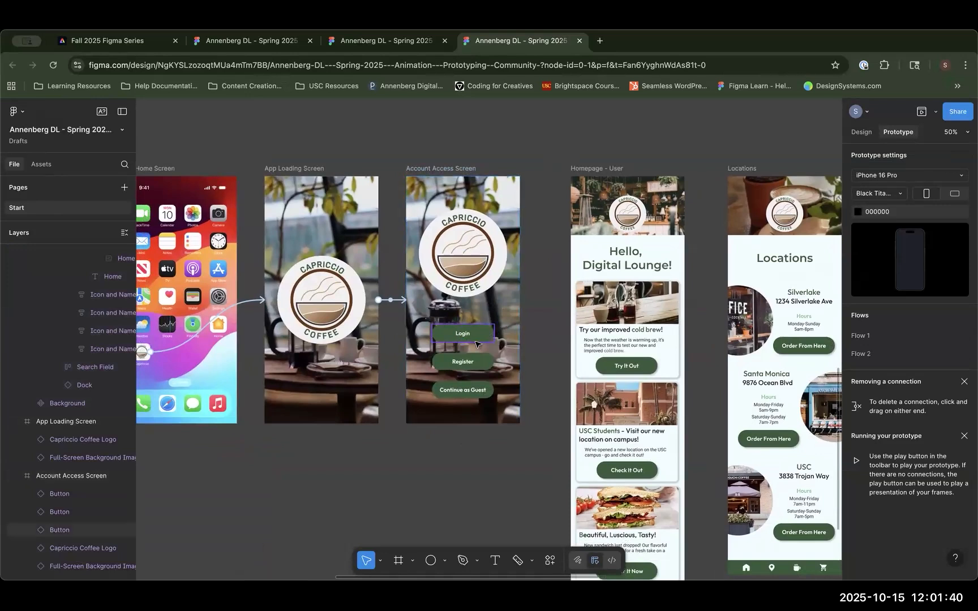
click(480, 364)
click(478, 390)
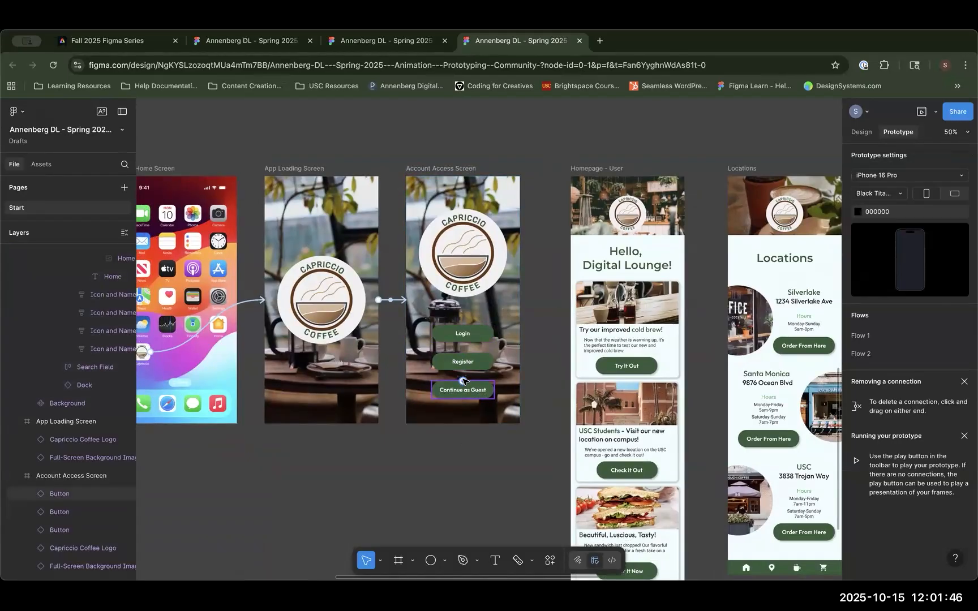
mouse_move(492, 391)
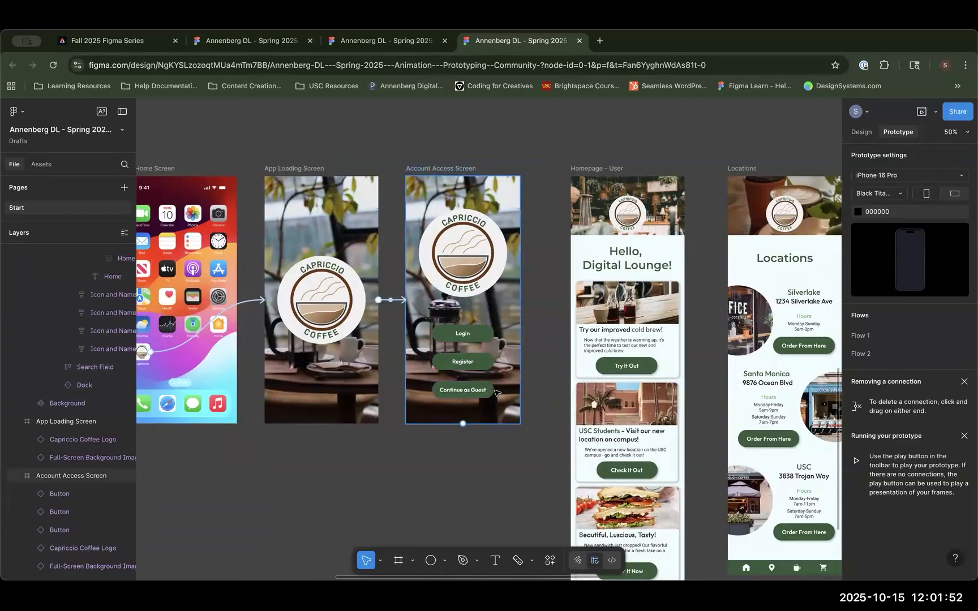
click(499, 390)
click(550, 351)
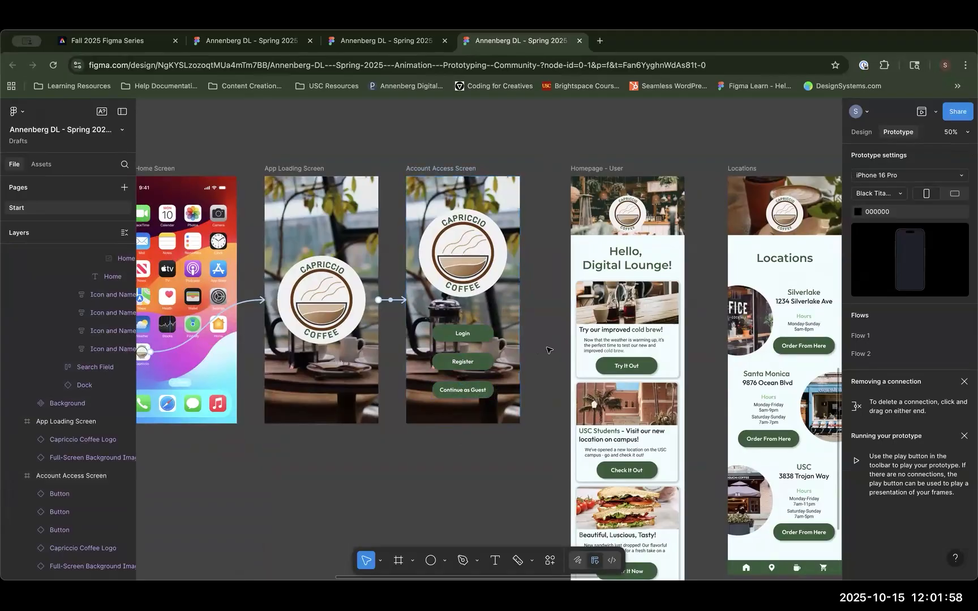
scroll(492, 122, down, 5)
scroll(379, 410, up, 5)
scroll(379, 410, right, 3)
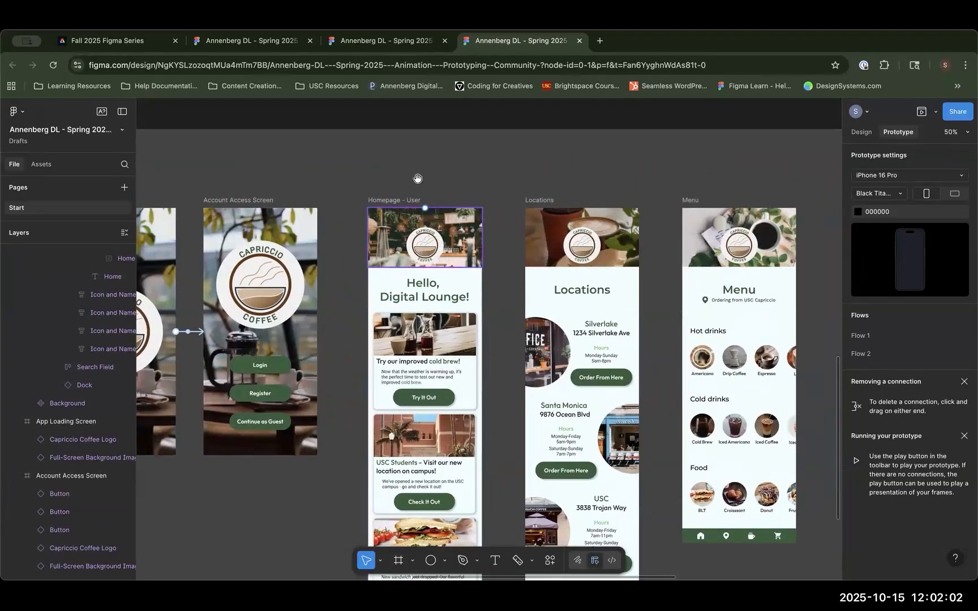
scroll(479, 165, down, 2)
scroll(478, 165, left, 1)
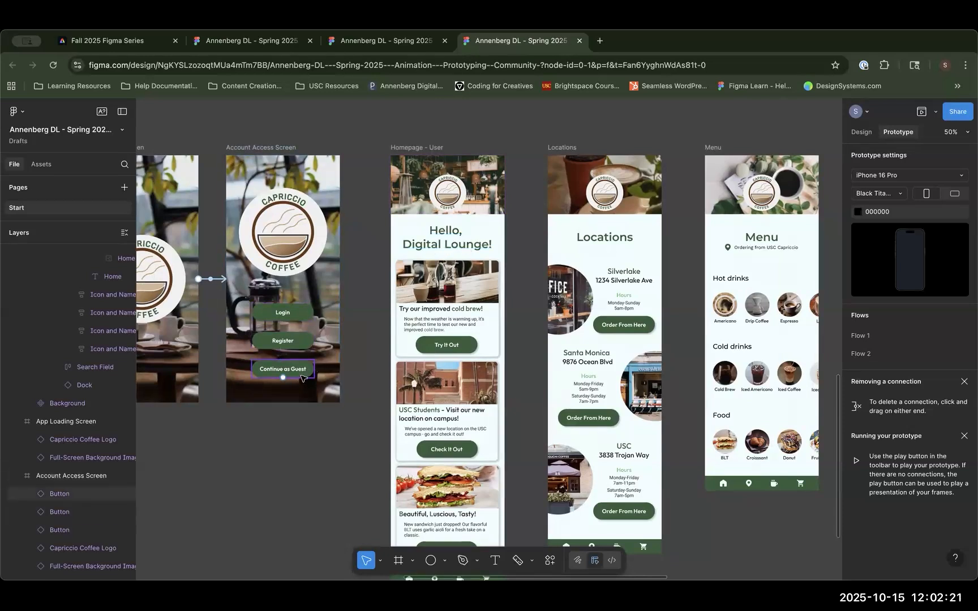
Step: Connect the Continue as Guest button to the Homepage - User frame on tap, using the Dissolve animation
drag(314, 369, 395, 331)
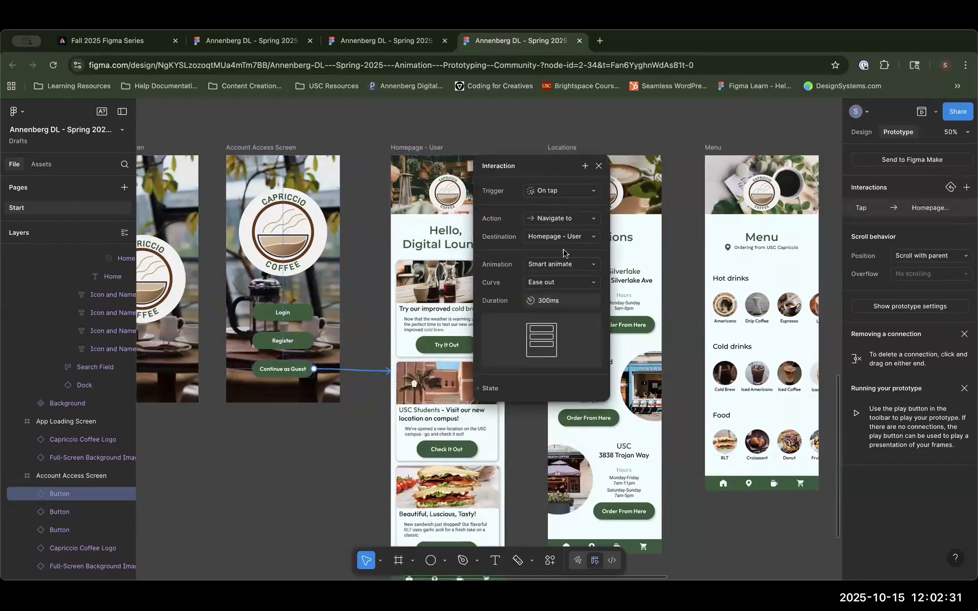
click(575, 264)
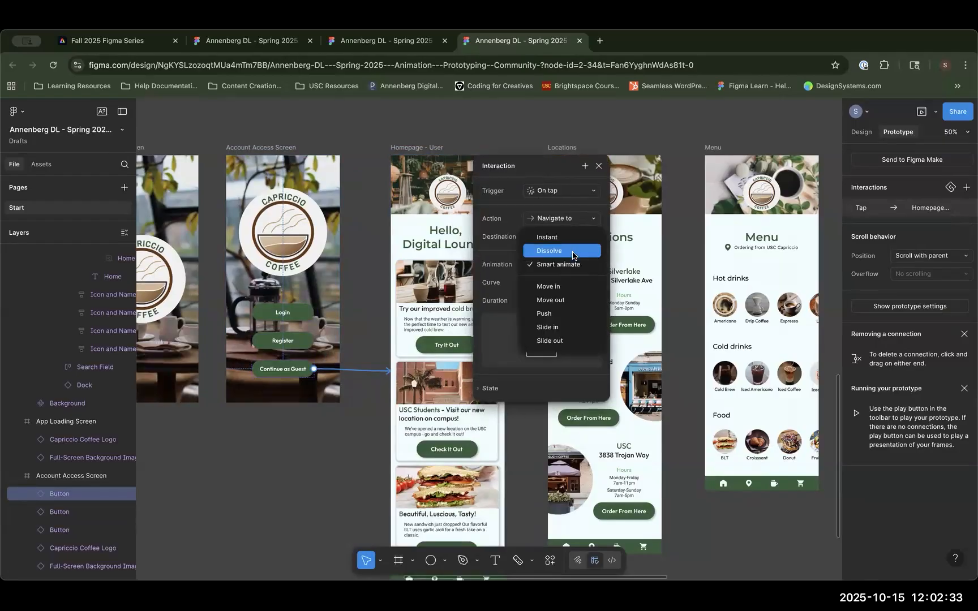
click(573, 252)
key(Escape)
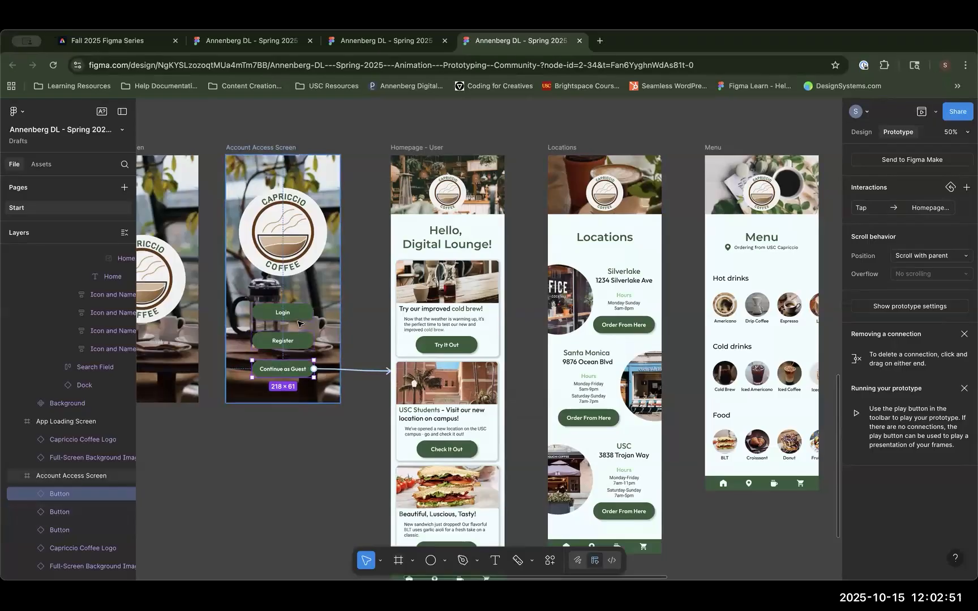
Step: Examine the Homepage - User frame, the Register Overlay in Assets & Components, and the frames in the Design section
drag(363, 314, 369, 168)
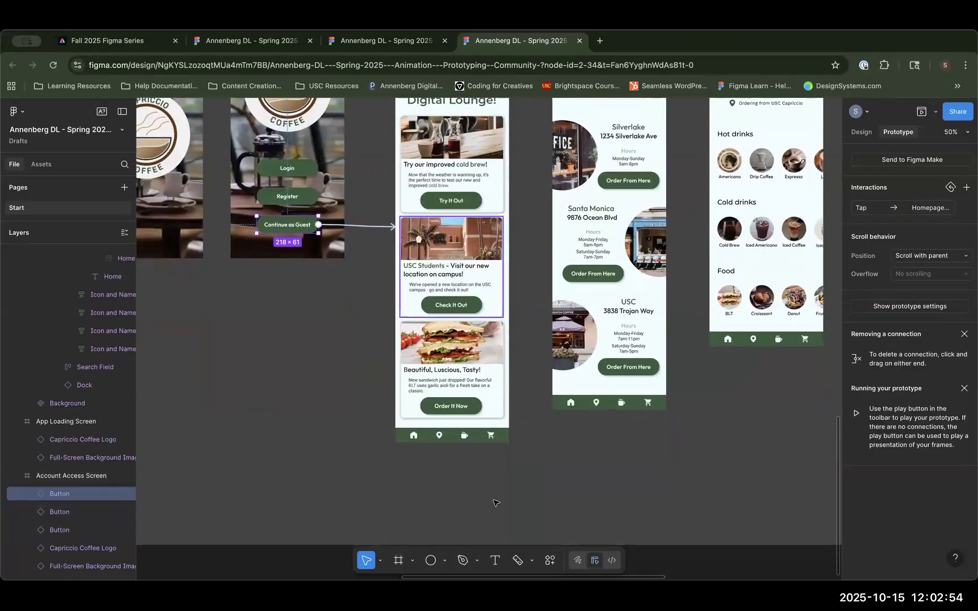
drag(356, 345, 327, 522)
drag(330, 136, 328, 455)
drag(350, 165, 371, 594)
mouse_move(357, 113)
mouse_down()
mouse_move(360, 259)
mouse_move(424, 362)
mouse_up()
mouse_move(170, 169)
mouse_down()
mouse_move(453, 289)
mouse_move(758, 385)
mouse_move(833, 386)
mouse_up()
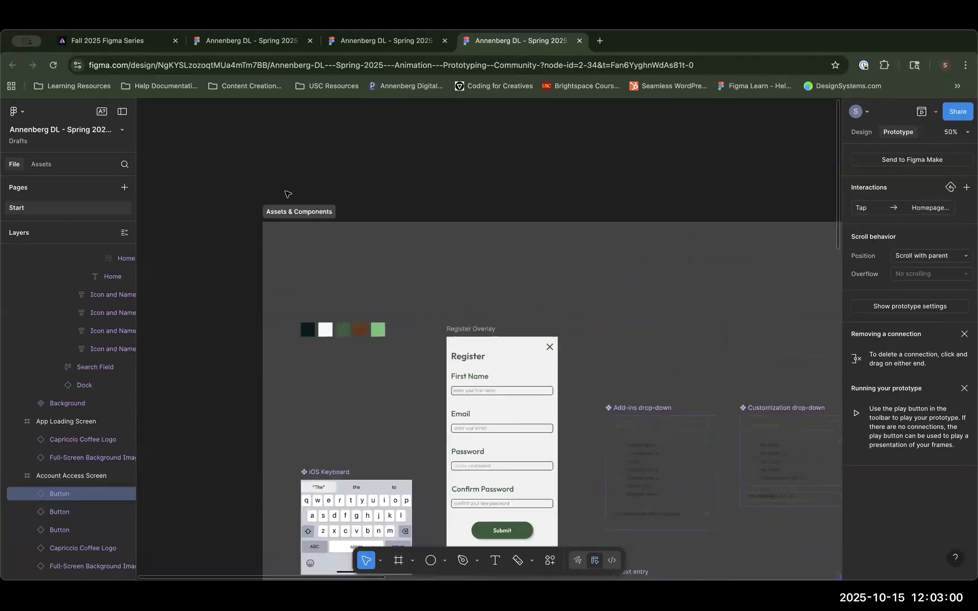
drag(362, 419, 294, 220)
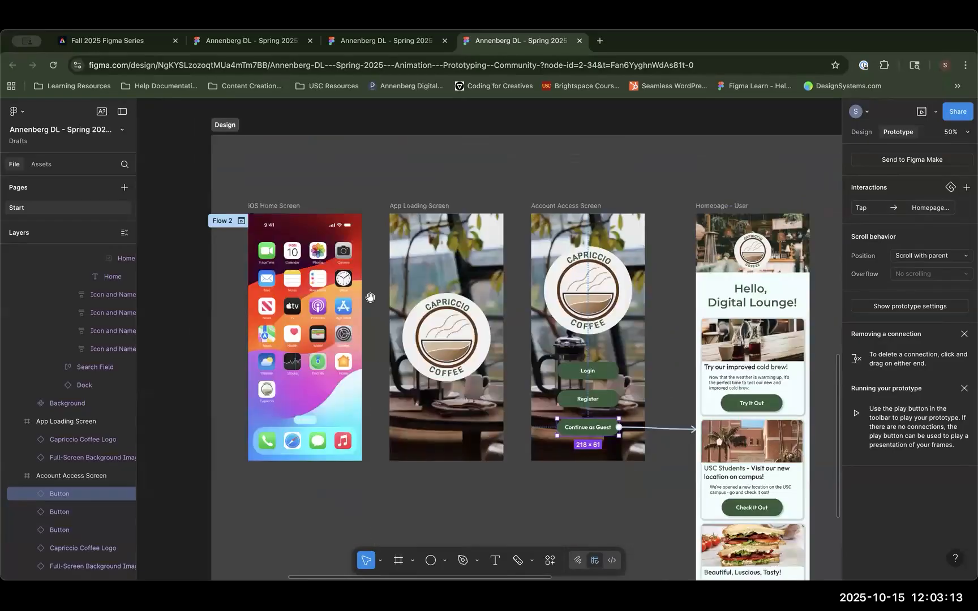
scroll(408, 296, up, 3)
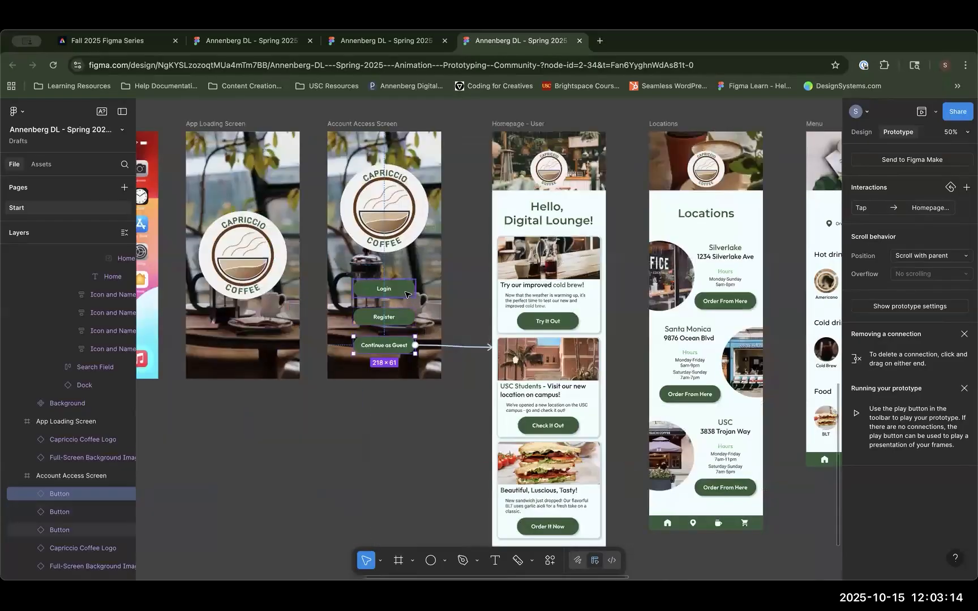
Step: Add an on-tap interaction to the Account Access Screen's Login button that opens the Login Overlay as an overlay
click(406, 294)
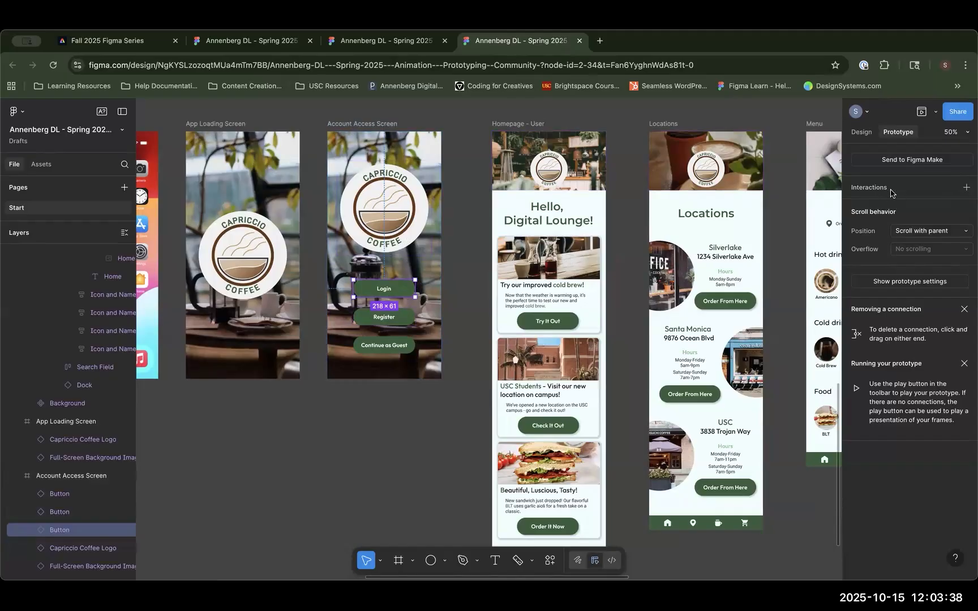
click(965, 189)
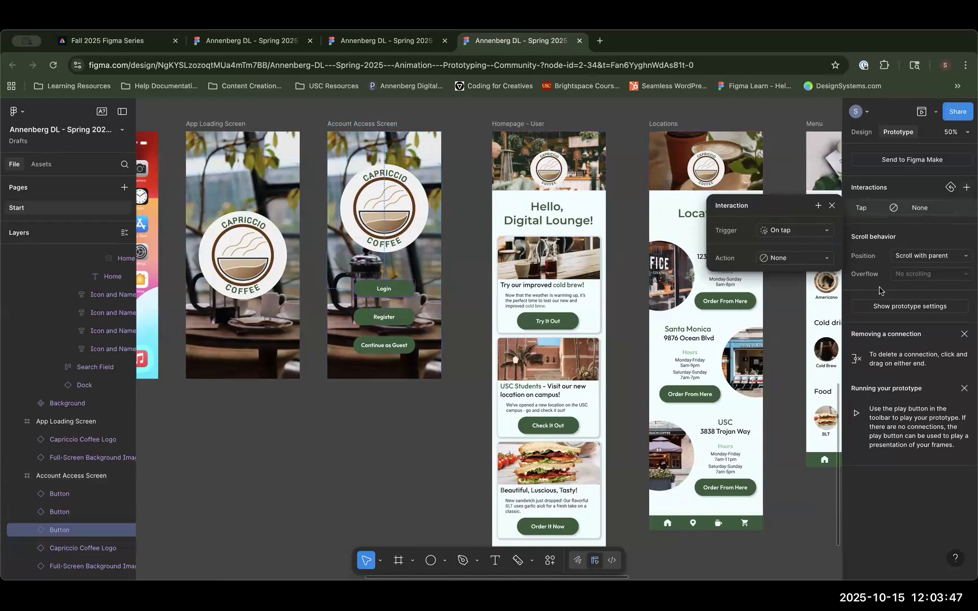
click(800, 260)
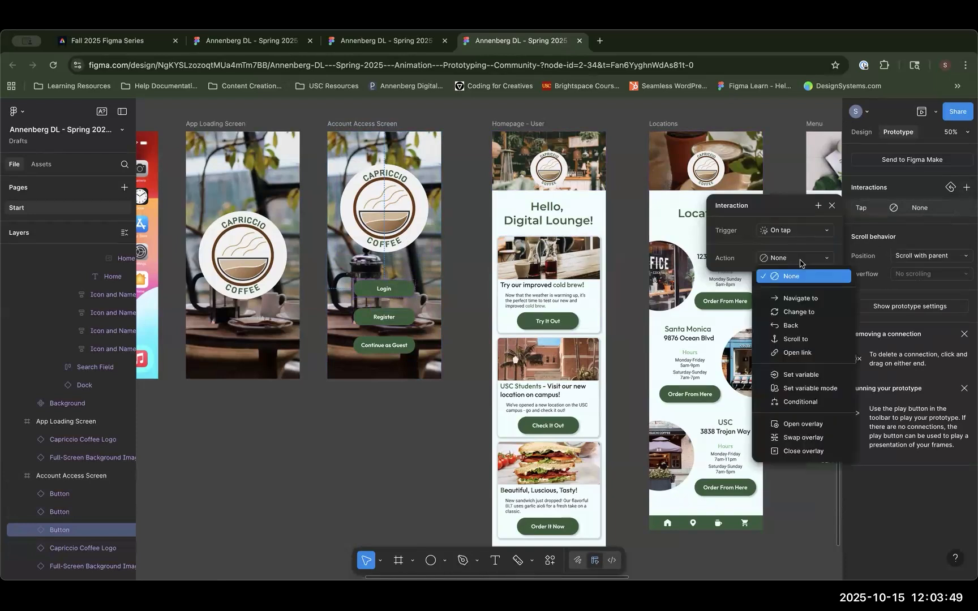
click(821, 428)
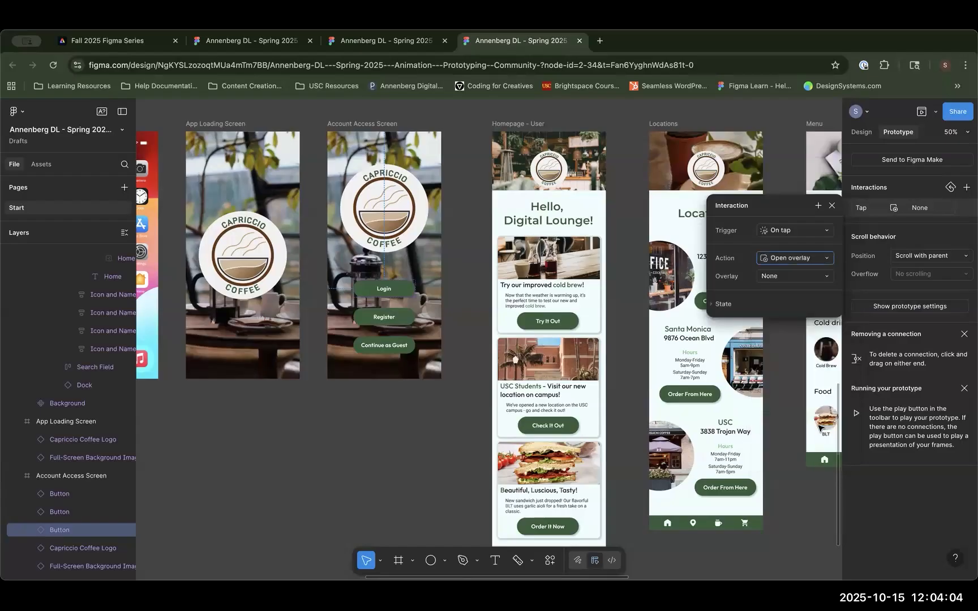
click(771, 276)
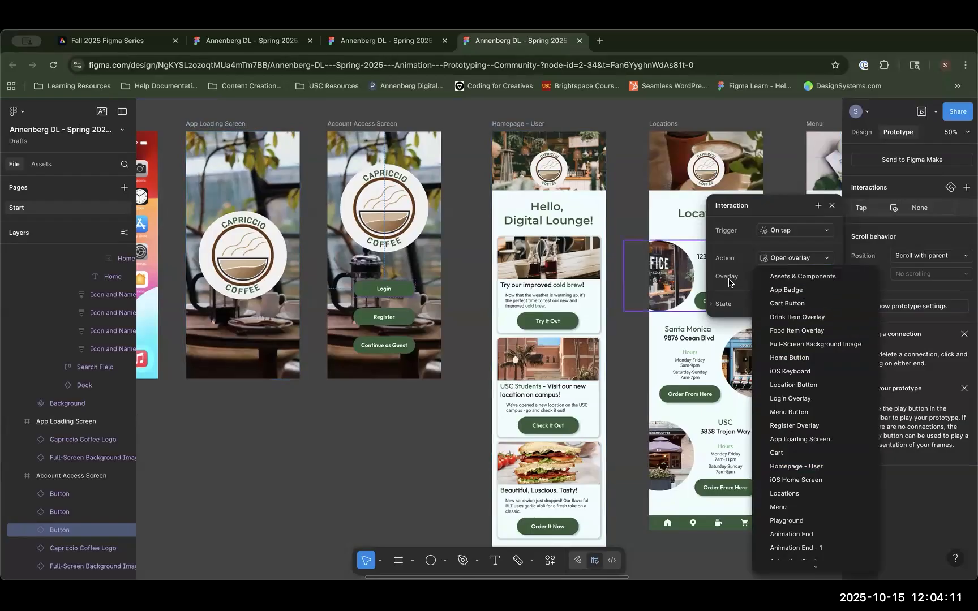
click(805, 401)
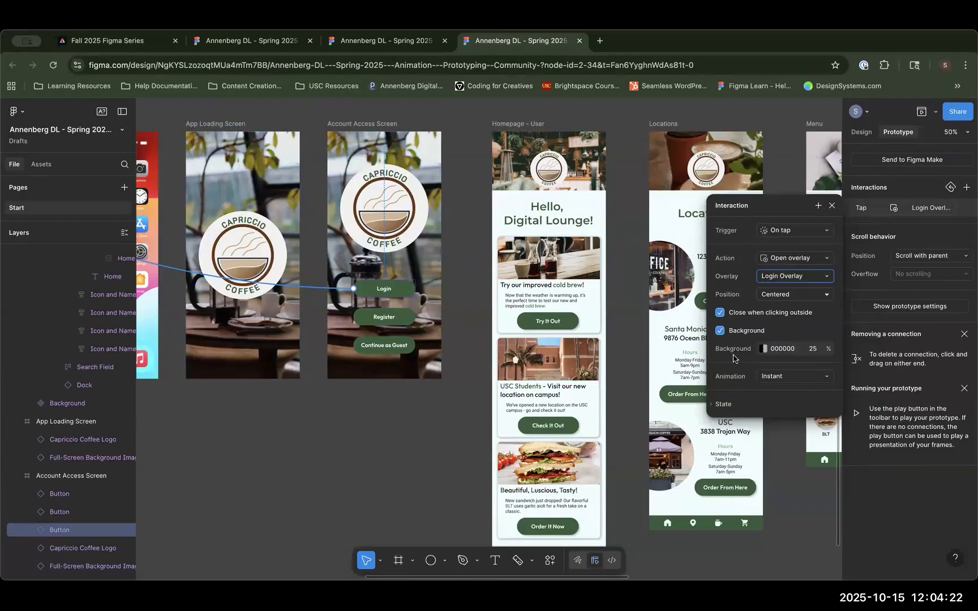
Step: Try a manual position for the Login Overlay over the Account Access Screen, and restore the Centered position
click(795, 294)
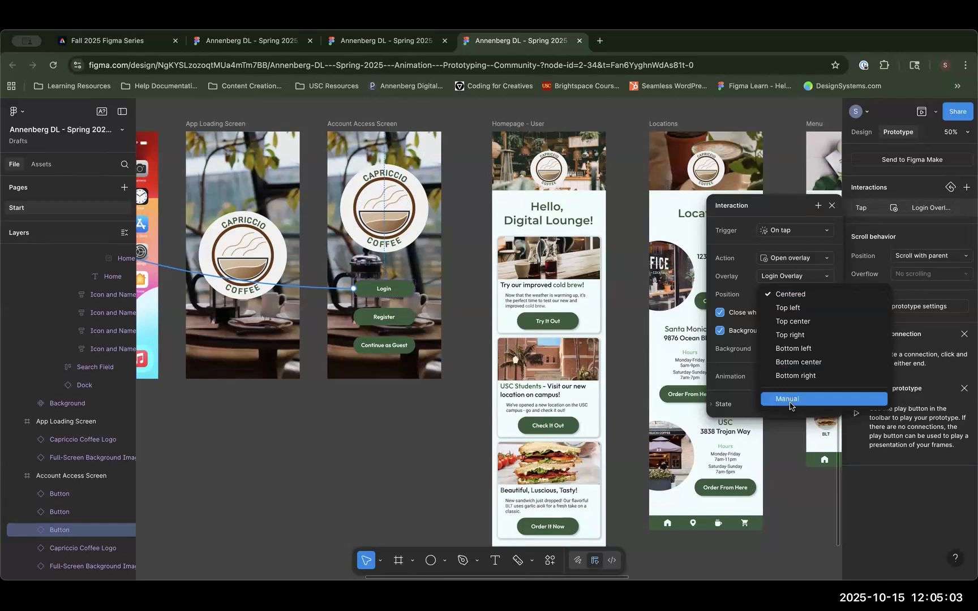
click(790, 399)
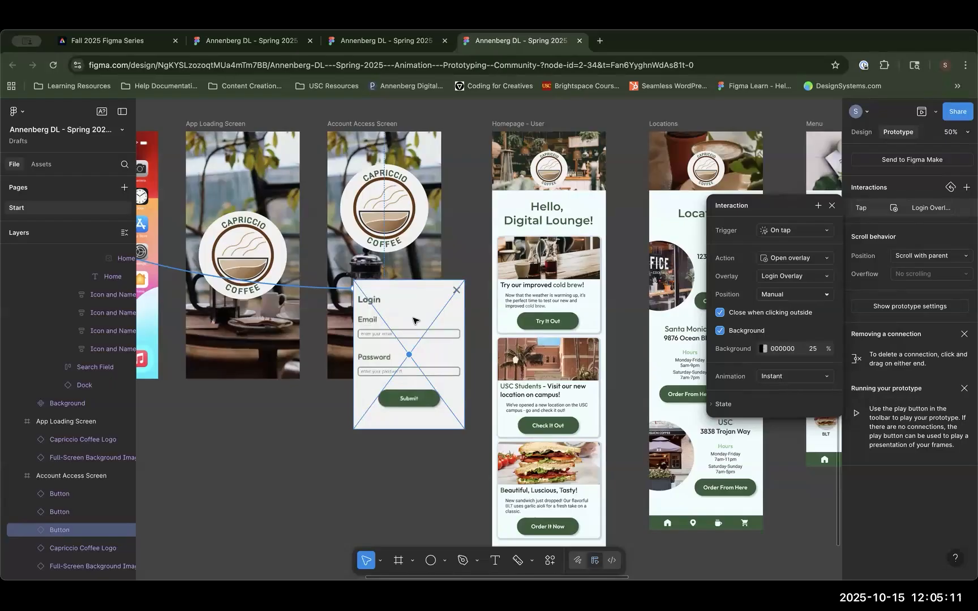
drag(414, 320, 384, 221)
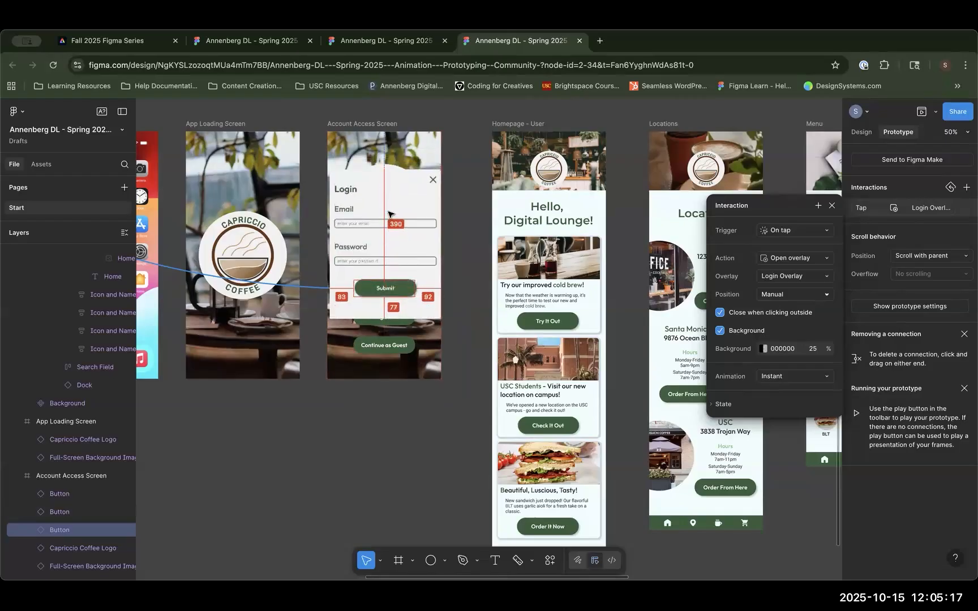
click(807, 291)
click(788, 191)
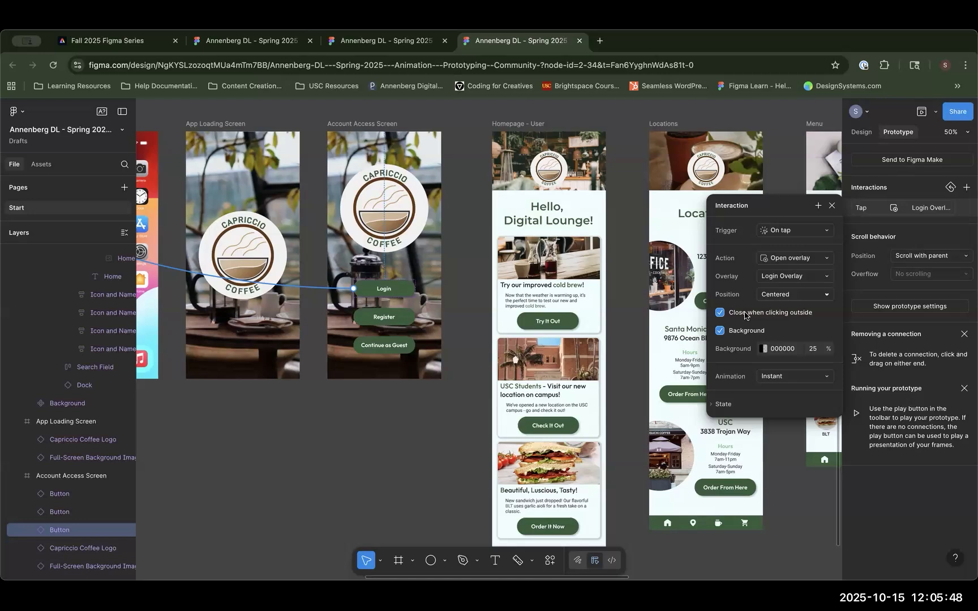
Step: Disable closing the Login Overlay when clicking outside, set its animation to Move in with downward direction, and close the interaction settings
click(720, 314)
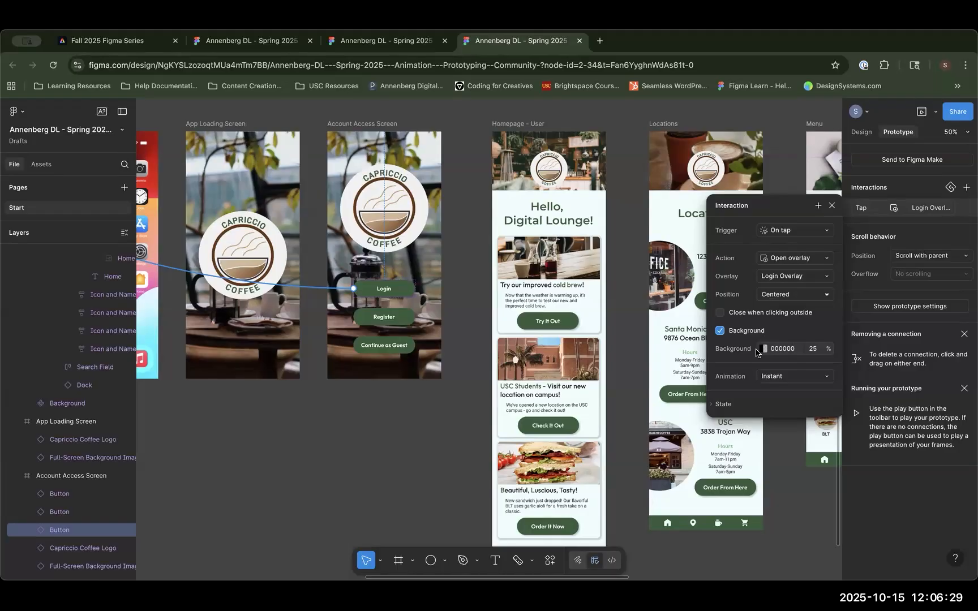
click(786, 378)
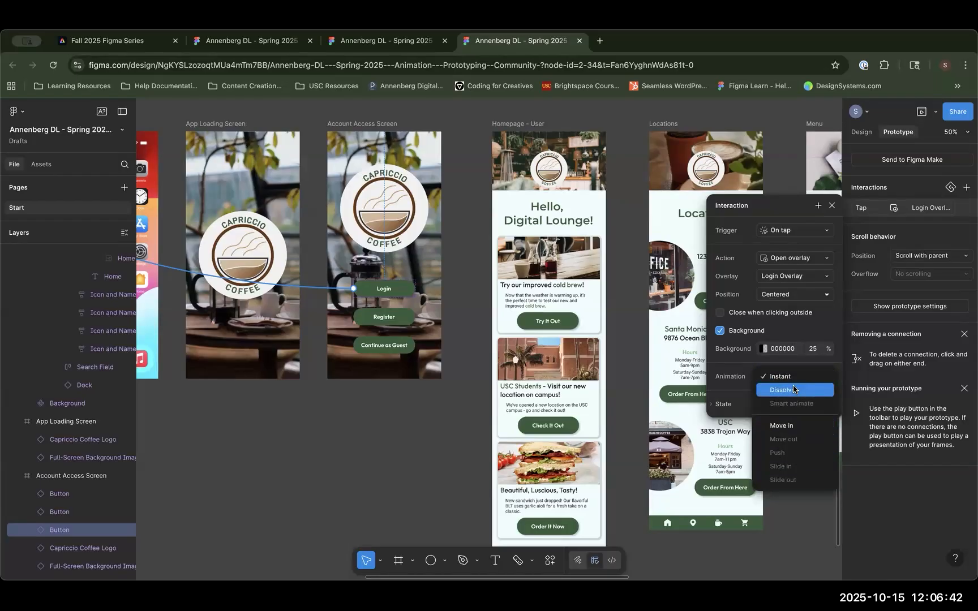
click(791, 426)
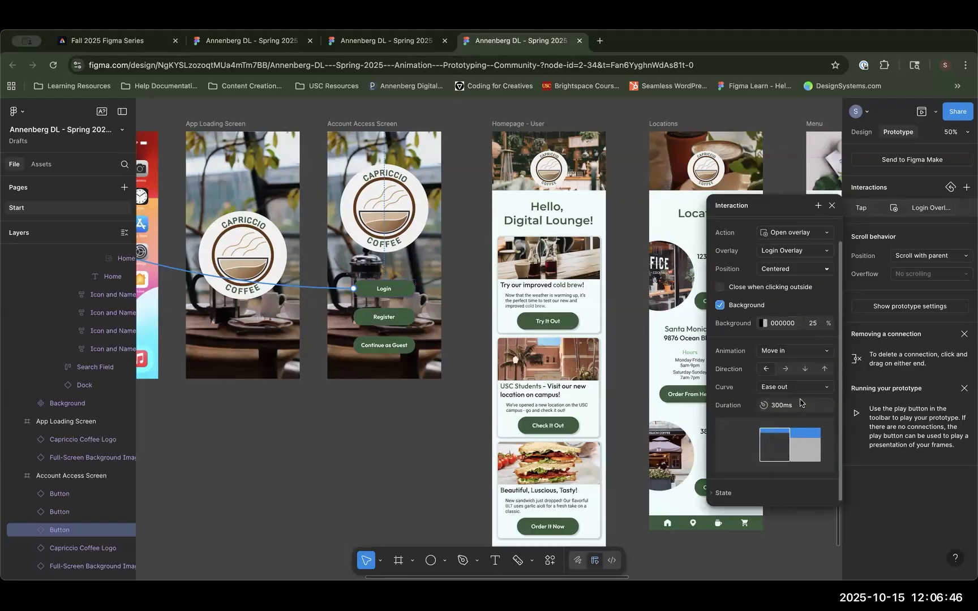
click(805, 369)
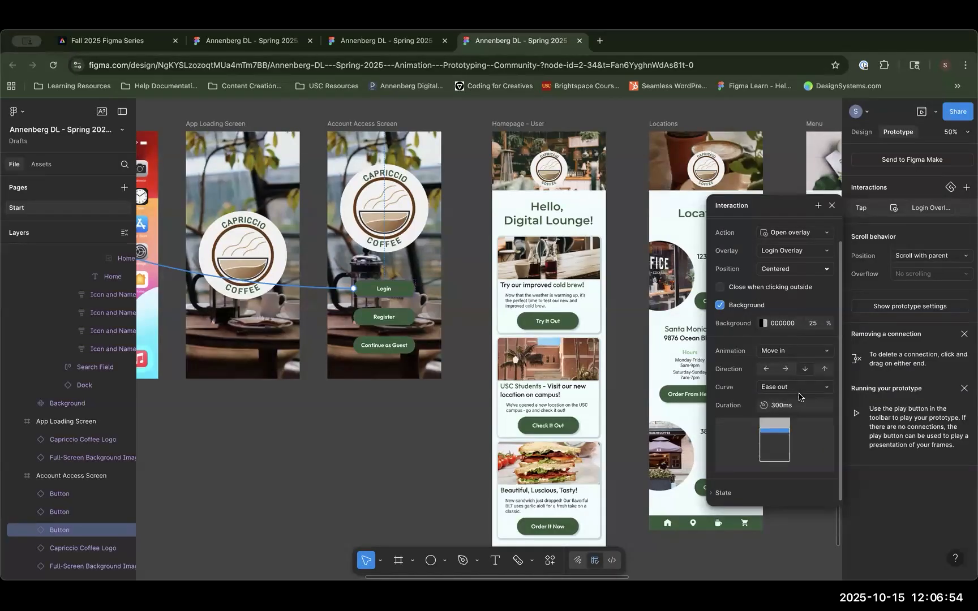
click(831, 207)
Step: Preview Flow 2 from the Capriccio icon to the login overlay, try its entry fields, and dismiss the overlay
drag(378, 421, 523, 450)
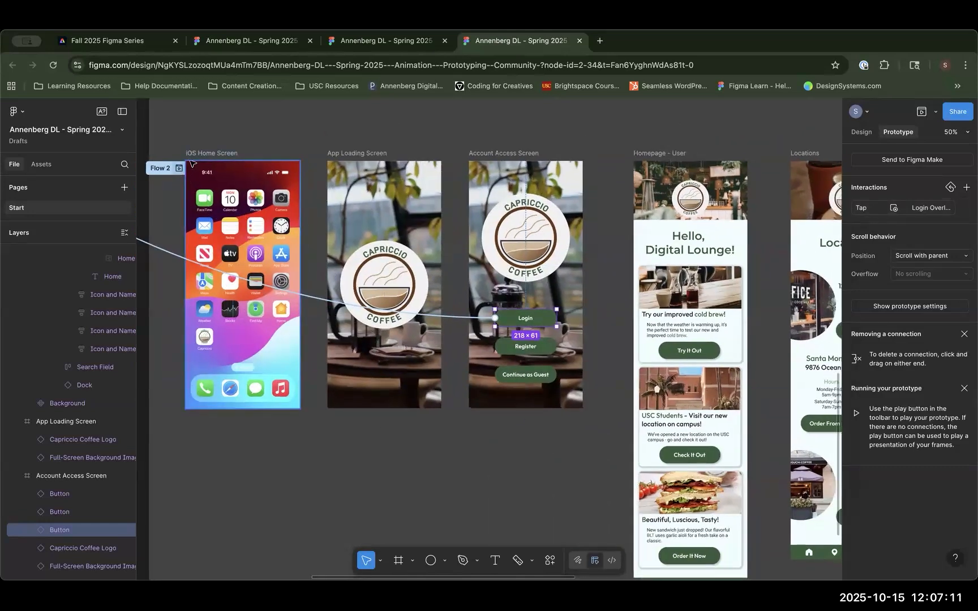
click(179, 169)
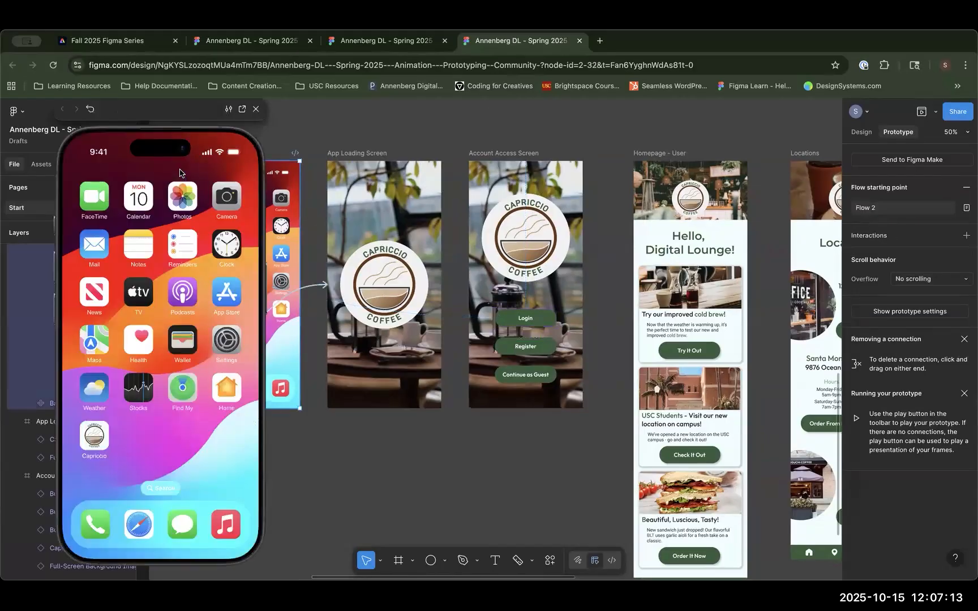
click(91, 437)
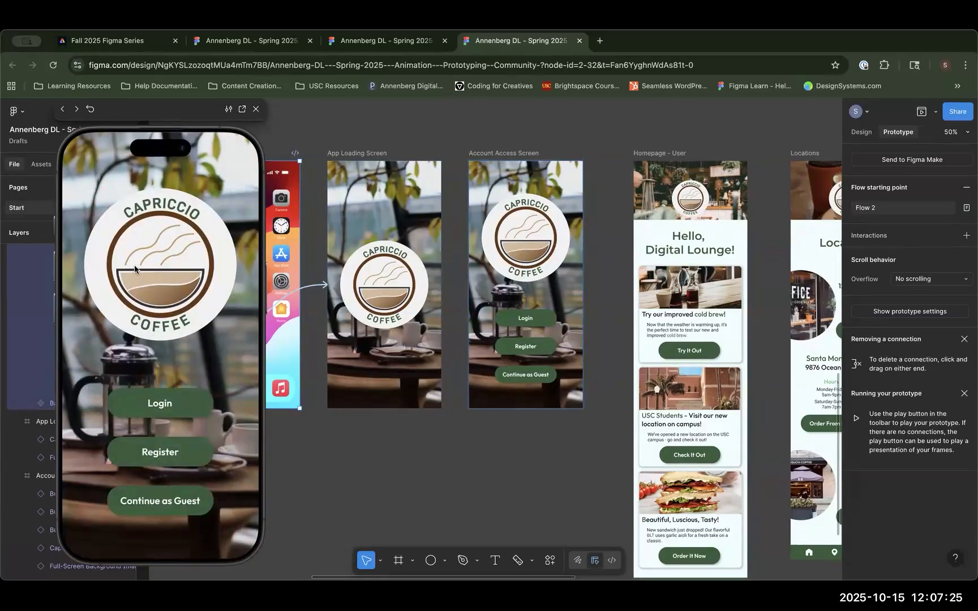
click(167, 403)
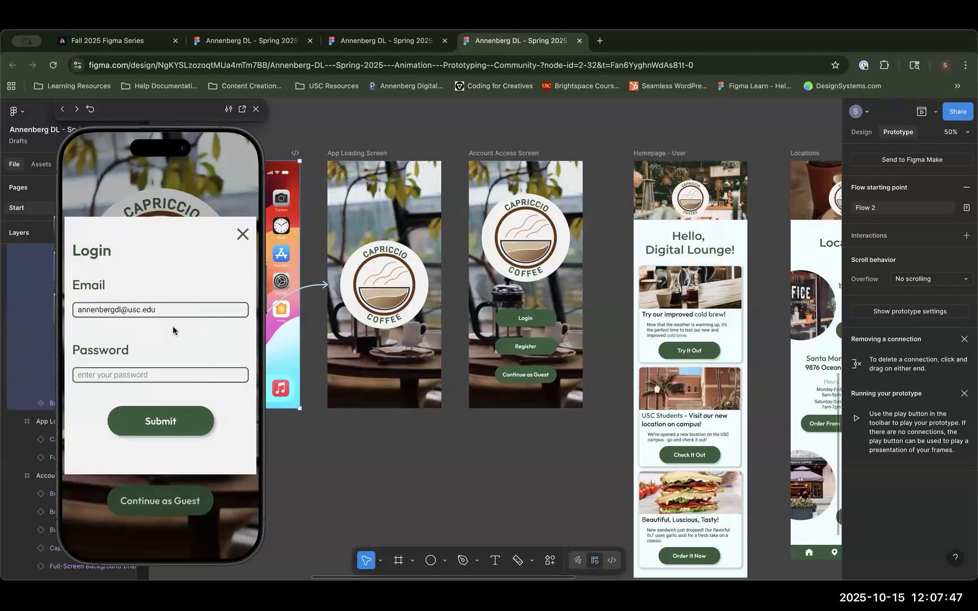
click(155, 374)
click(242, 234)
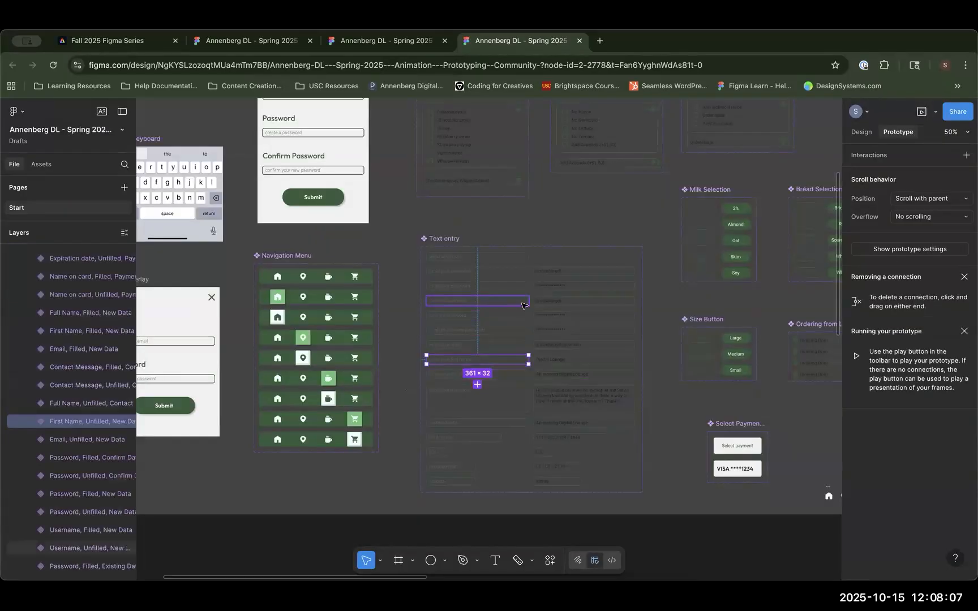
Step: Connect the Text entry component's "enter your username" variant to the filled username variant beside it, using an on-tap Change to interaction
click(516, 300)
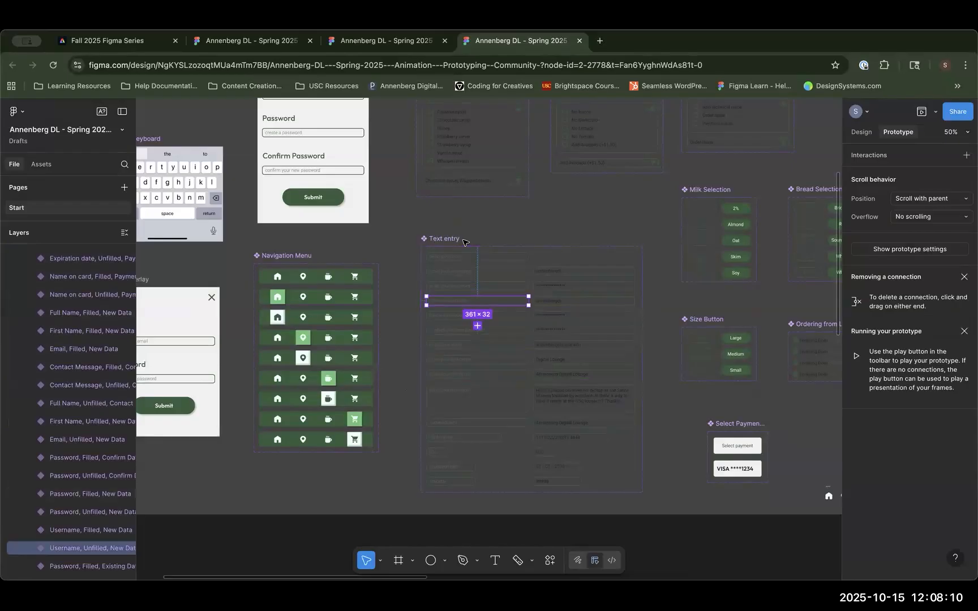
key(shift+0)
drag(432, 410, 293, 389)
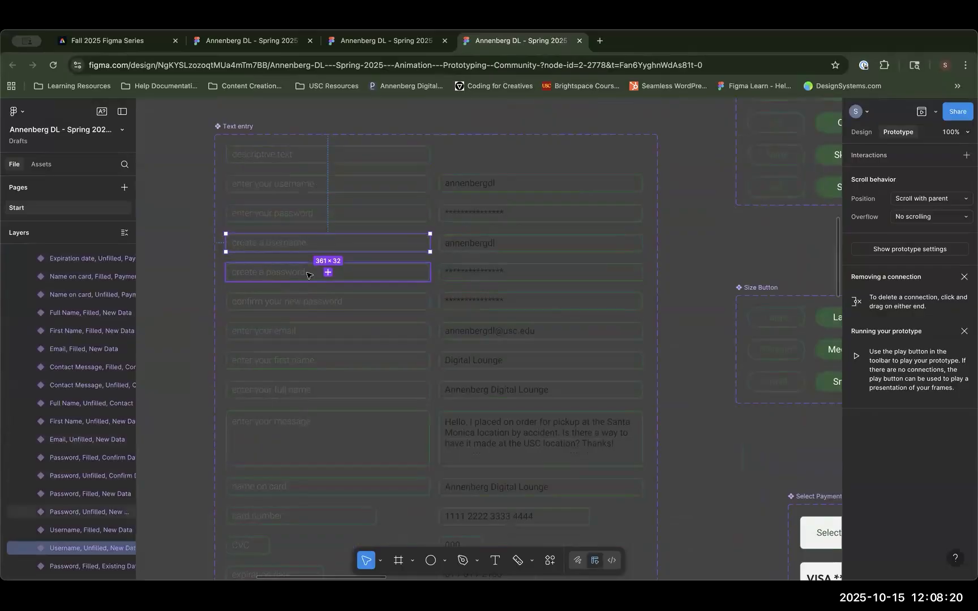
click(397, 191)
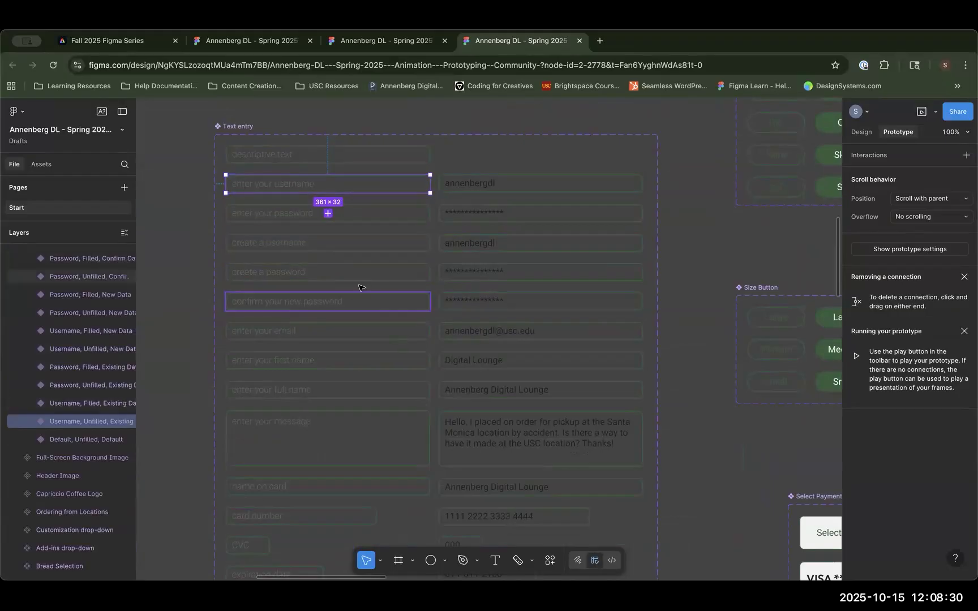
scroll(423, 356, up, 5)
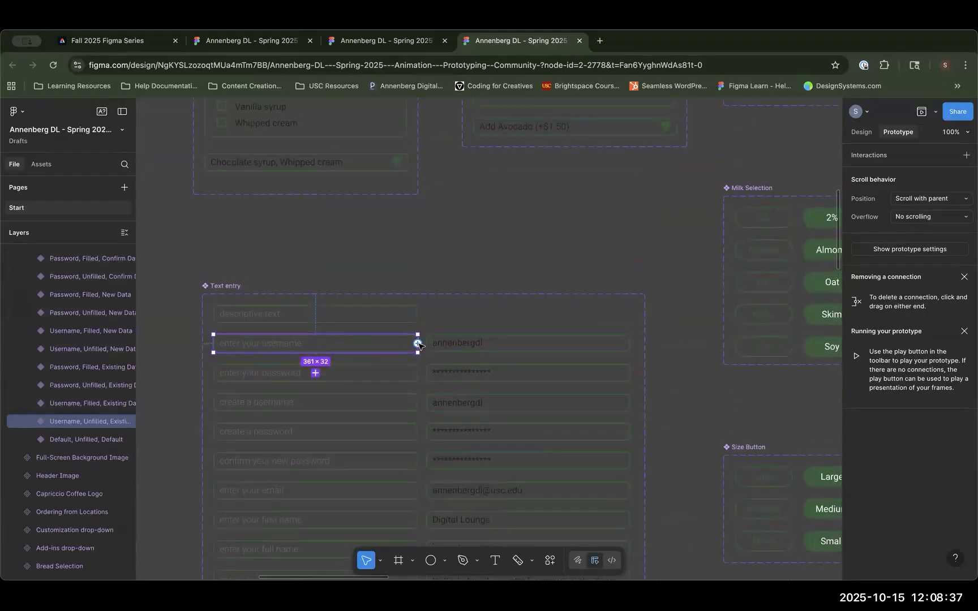
drag(418, 344, 431, 347)
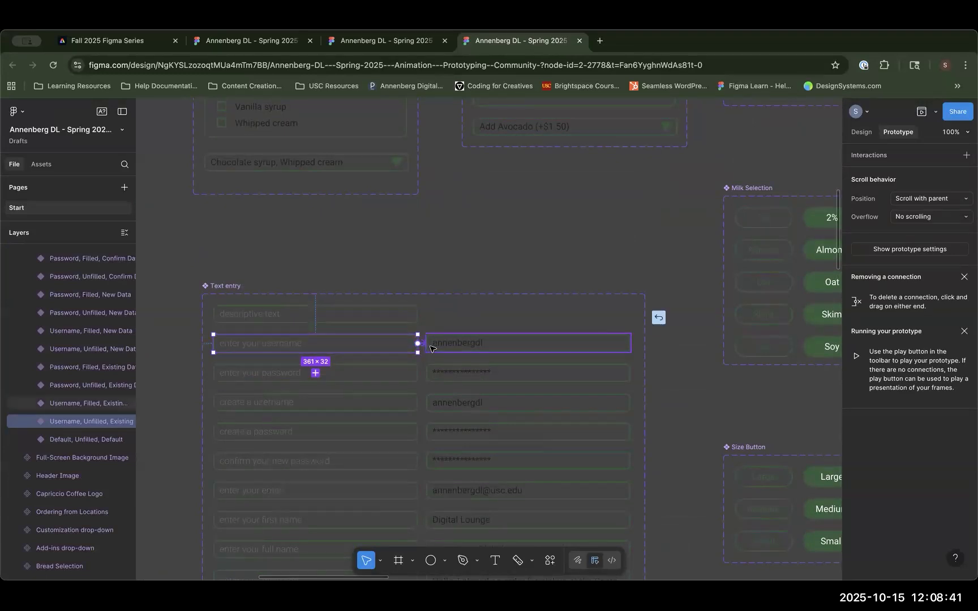
drag(432, 348, 432, 347)
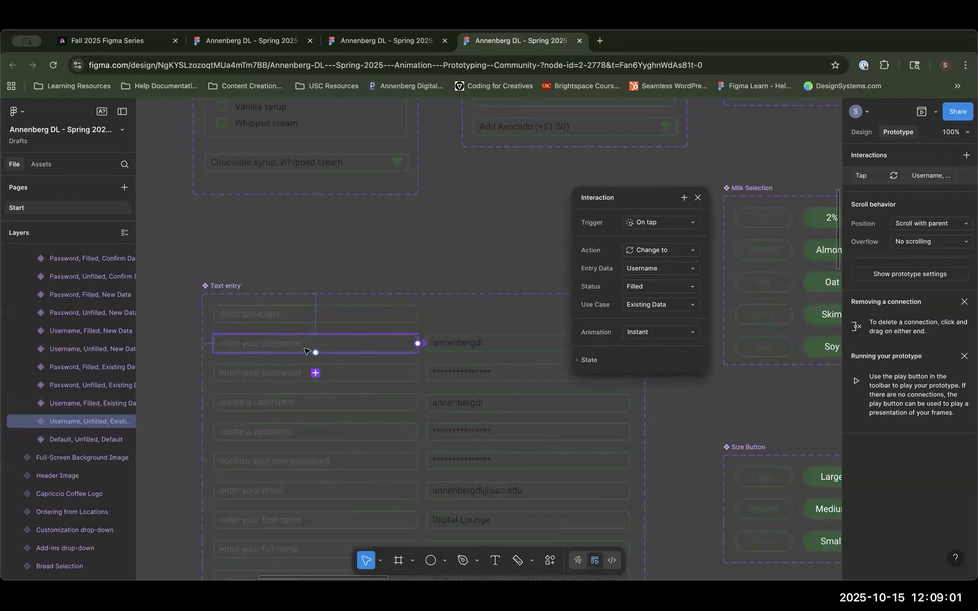
Step: Review the username interaction's Status and Use Case options, keeping Filled and Existing Data, and close its settings
click(658, 288)
click(671, 317)
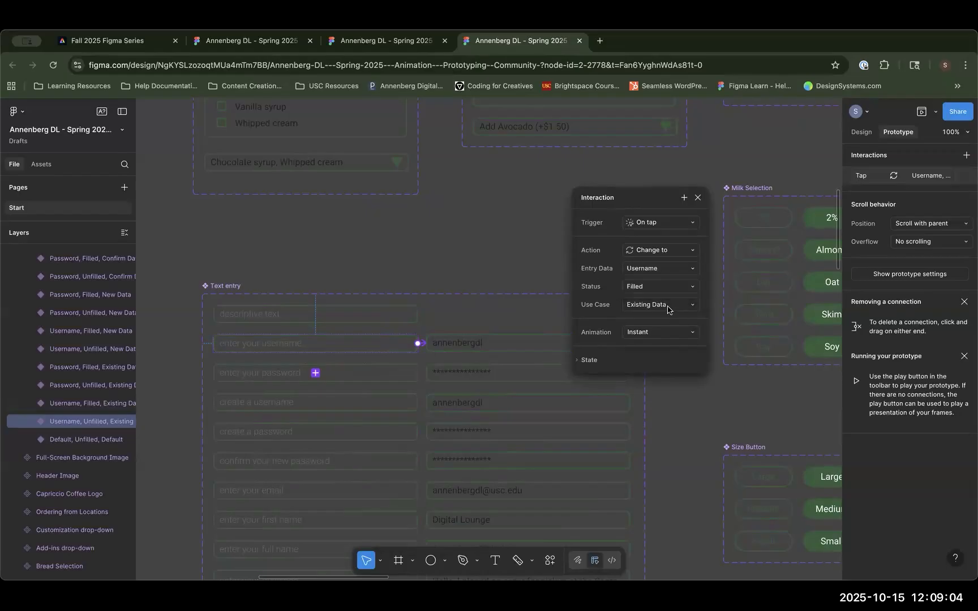
click(636, 306)
click(333, 370)
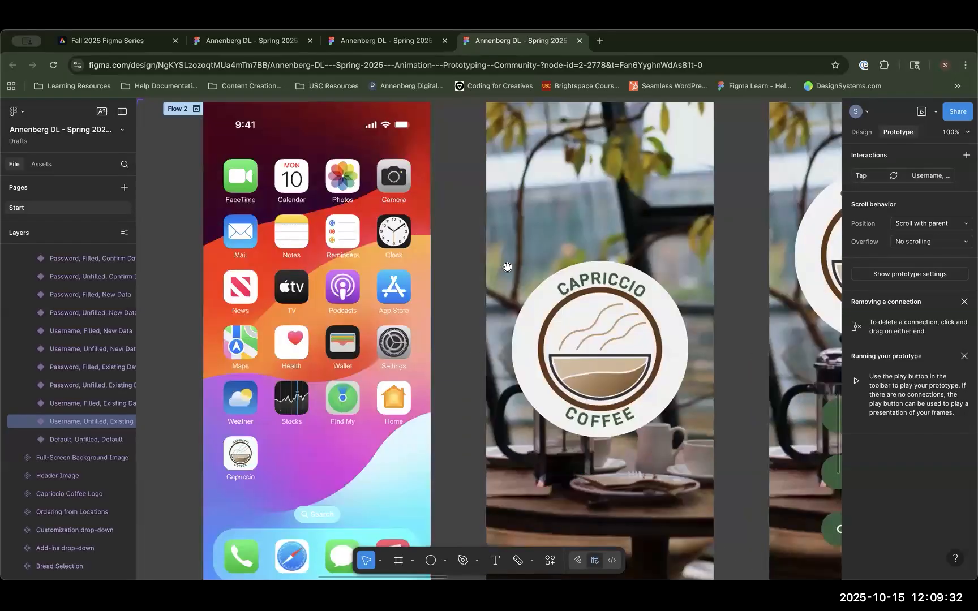
Step: Return to the Login Overlay and inspect the interactions on its Submit and close buttons
scroll(506, 267, right, 10)
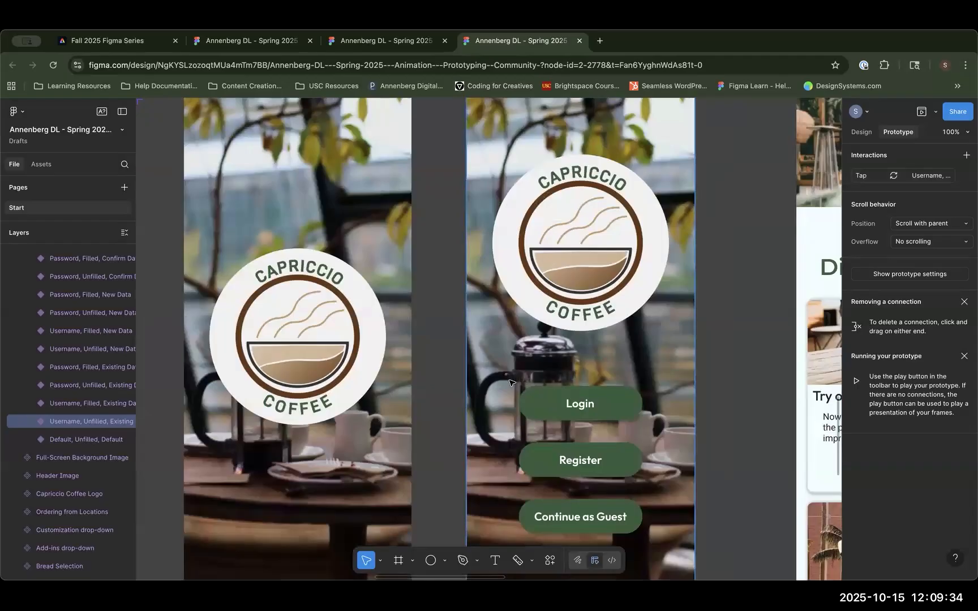
scroll(509, 382, down, 5)
scroll(510, 382, up, 10)
drag(469, 382, 688, 497)
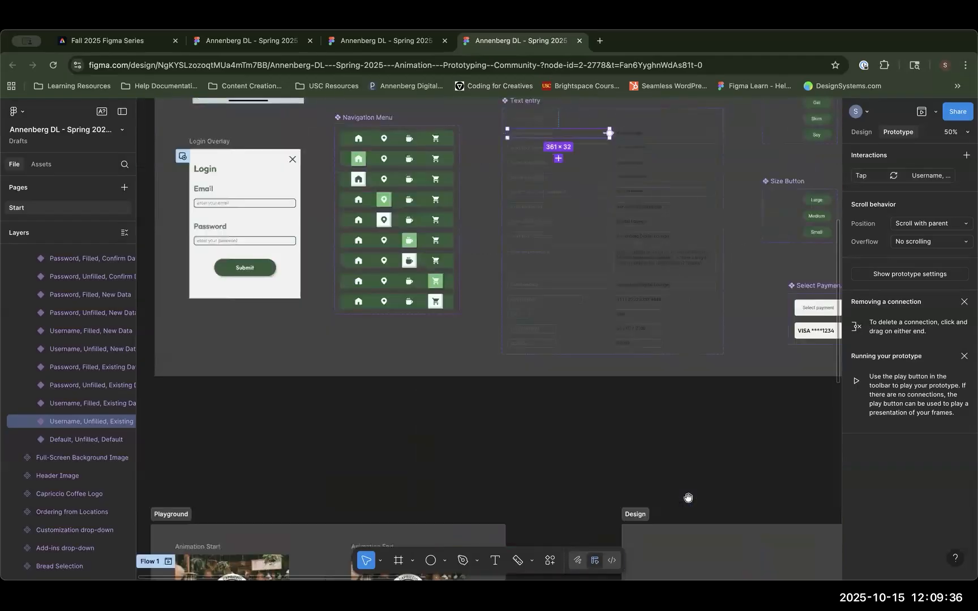
scroll(688, 497, left, 5)
scroll(688, 498, up, 3)
click(418, 374)
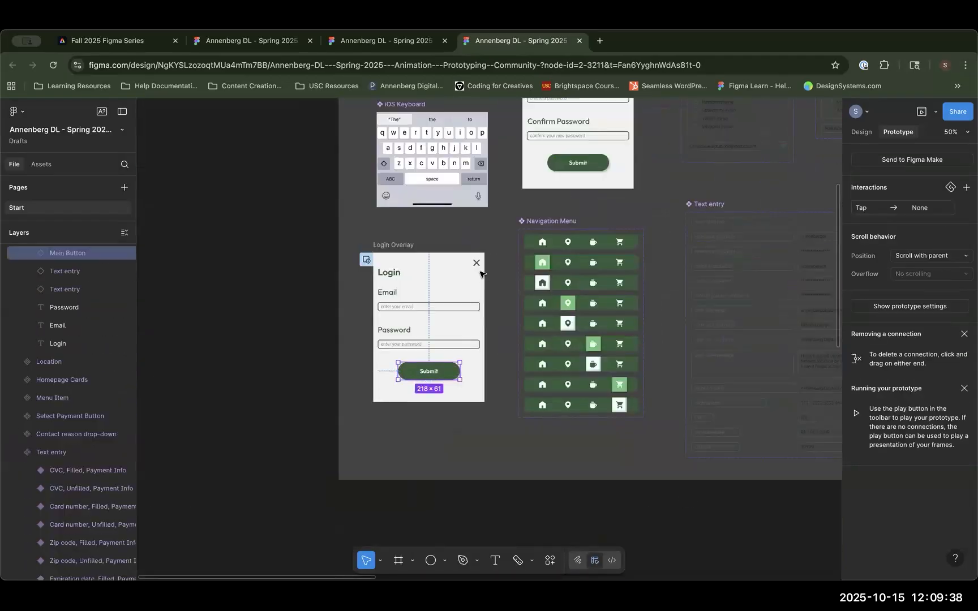
click(501, 304)
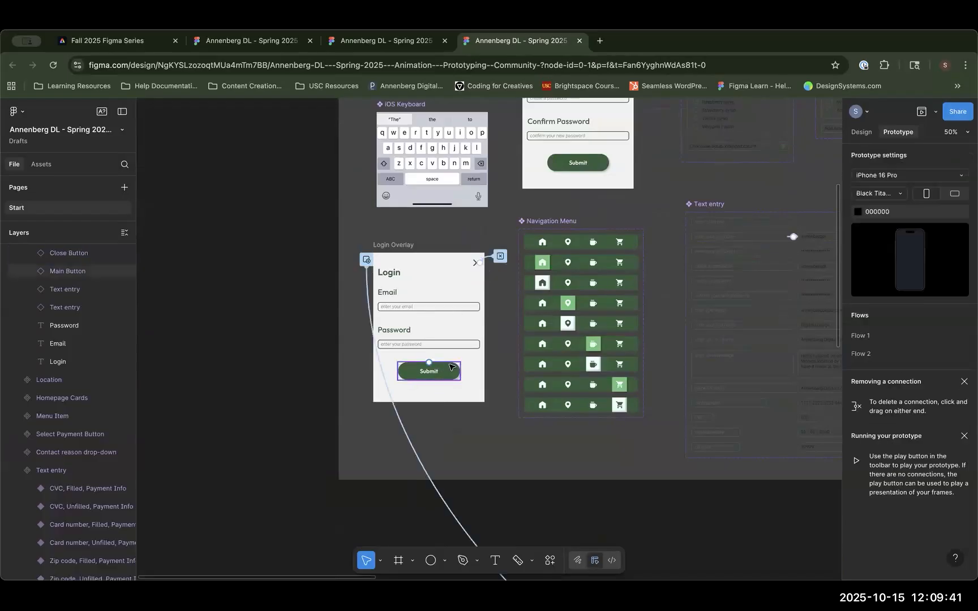
click(478, 306)
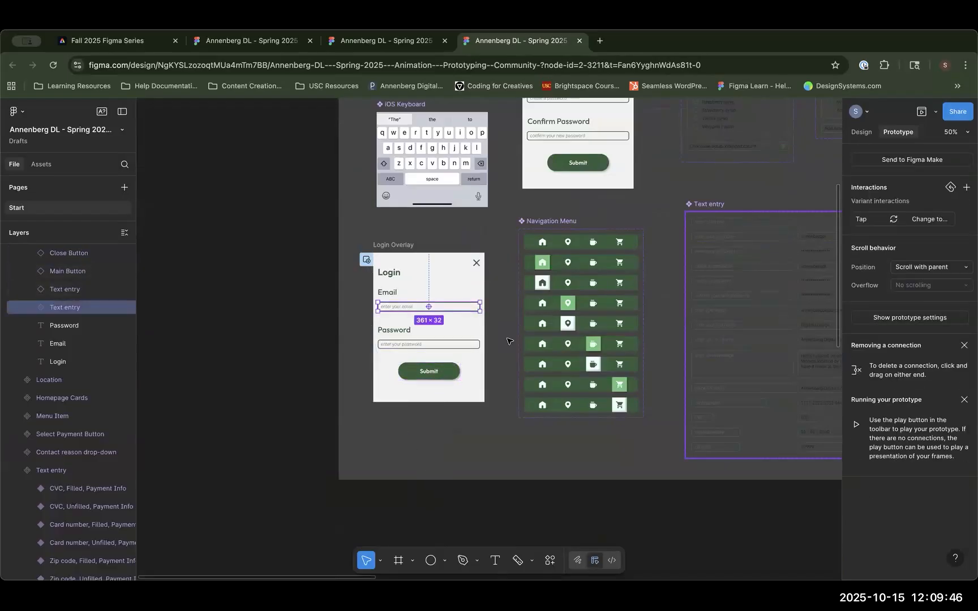
key(shift+0)
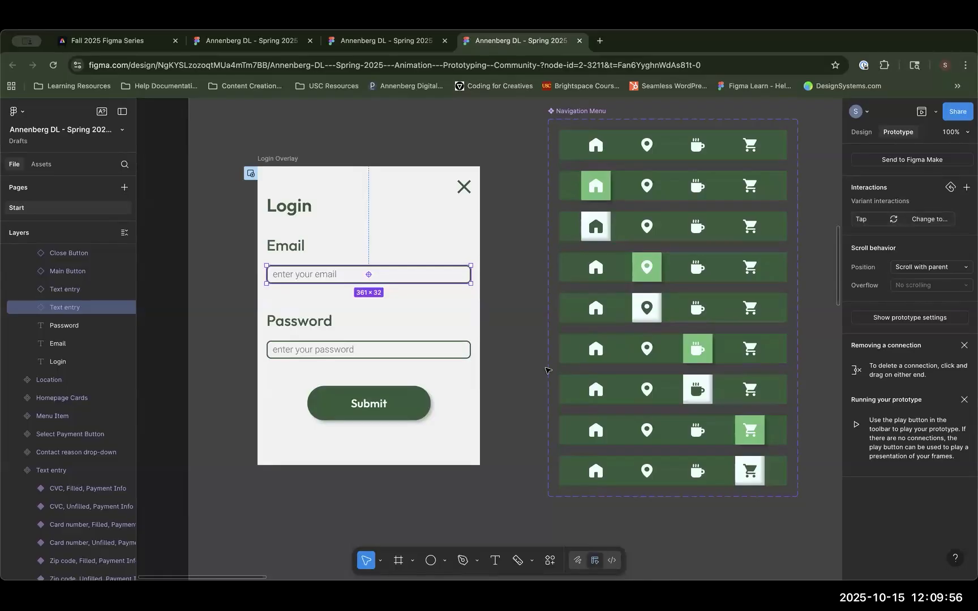
click(411, 354)
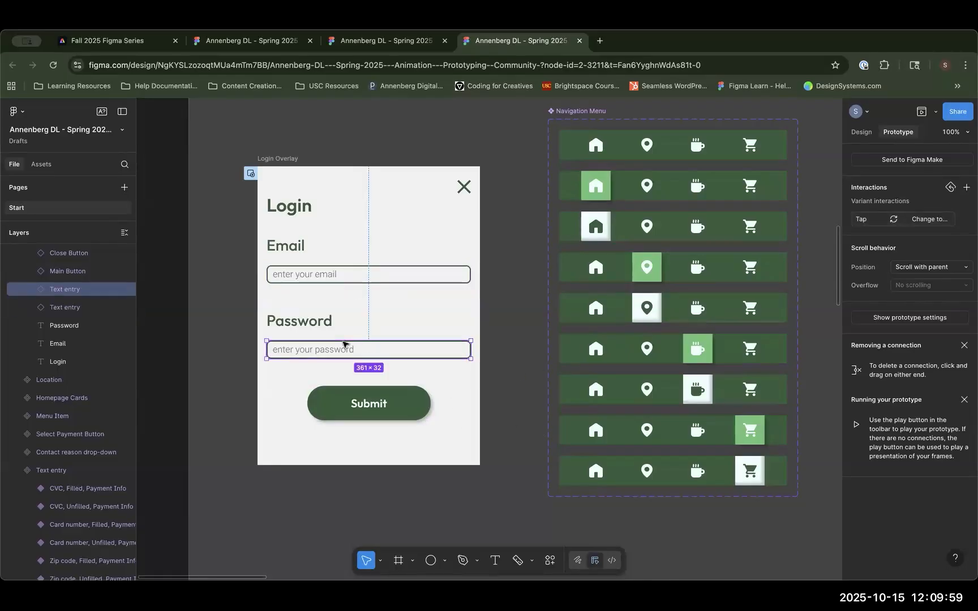
Step: Link the Login Overlay's Submit button to Homepage - User with an on-tap Navigate to interaction, using Dissolve, Gentle and 3000 ms
click(418, 412)
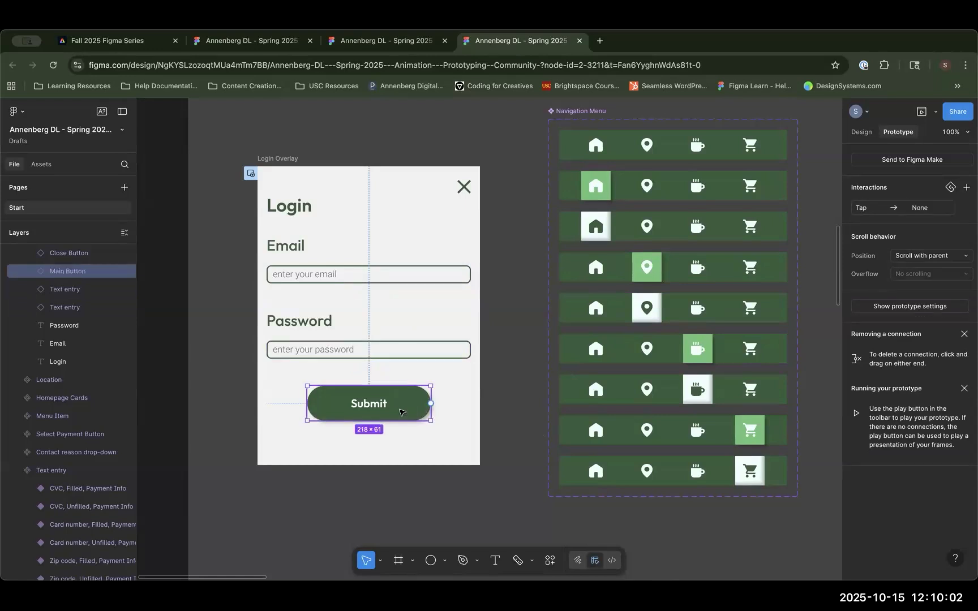
scroll(401, 378, down, 2)
scroll(402, 377, right, 3)
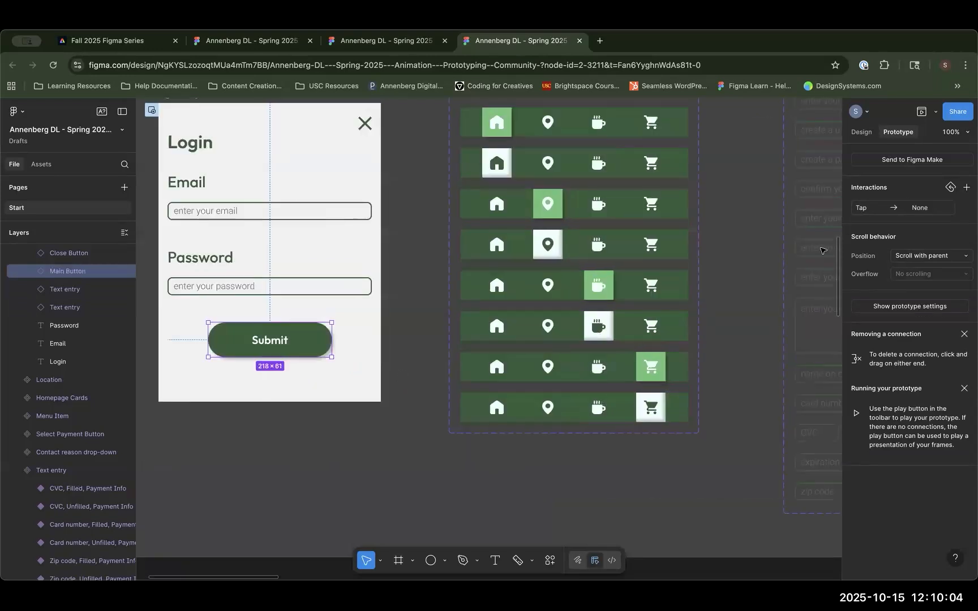
click(923, 210)
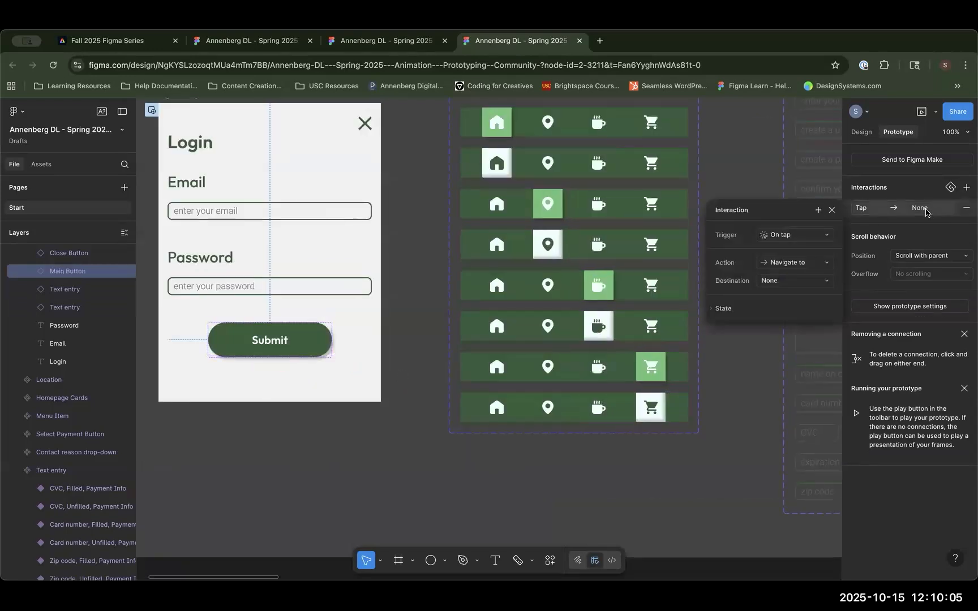
click(798, 284)
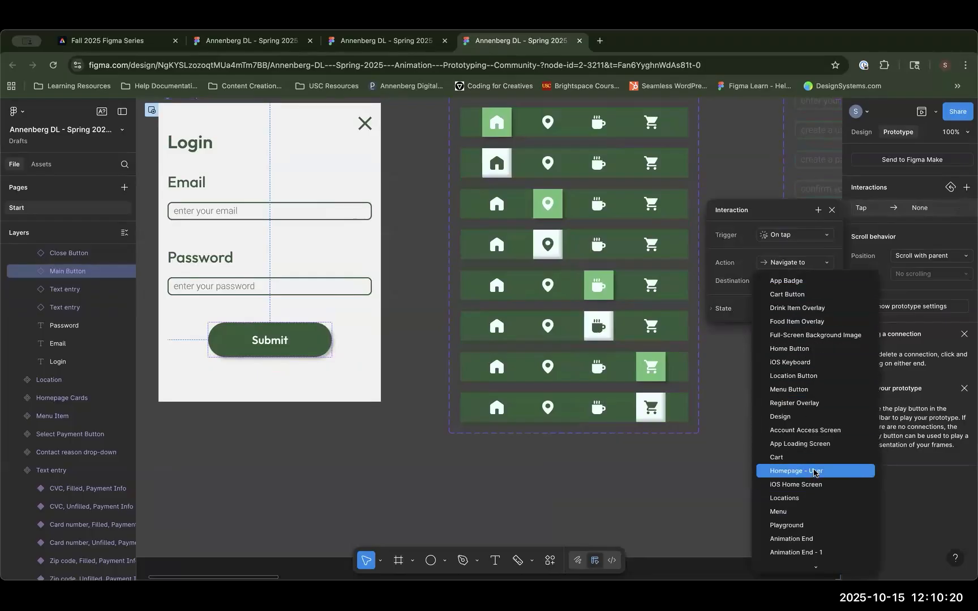
scroll(815, 473, down, 3)
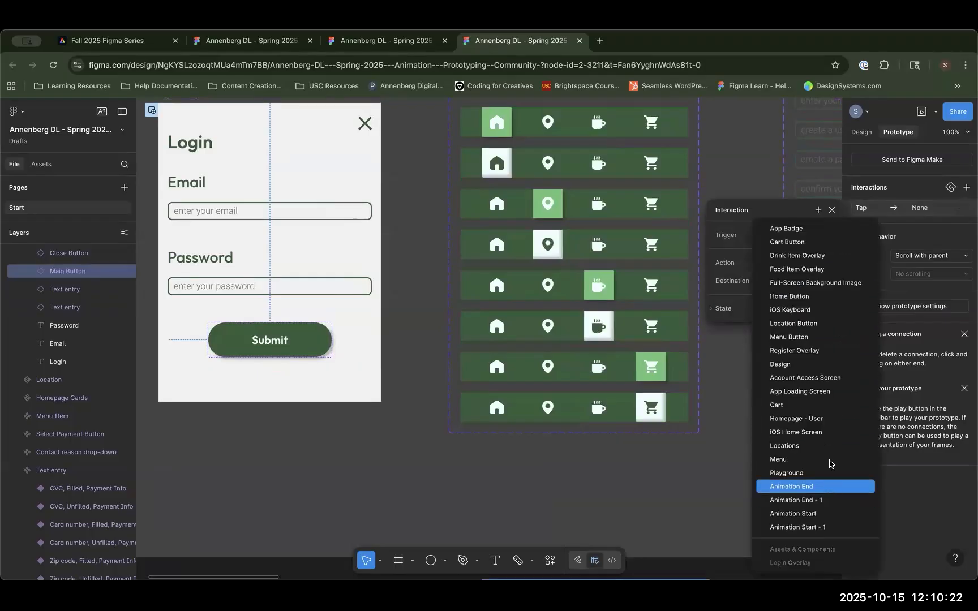
click(827, 422)
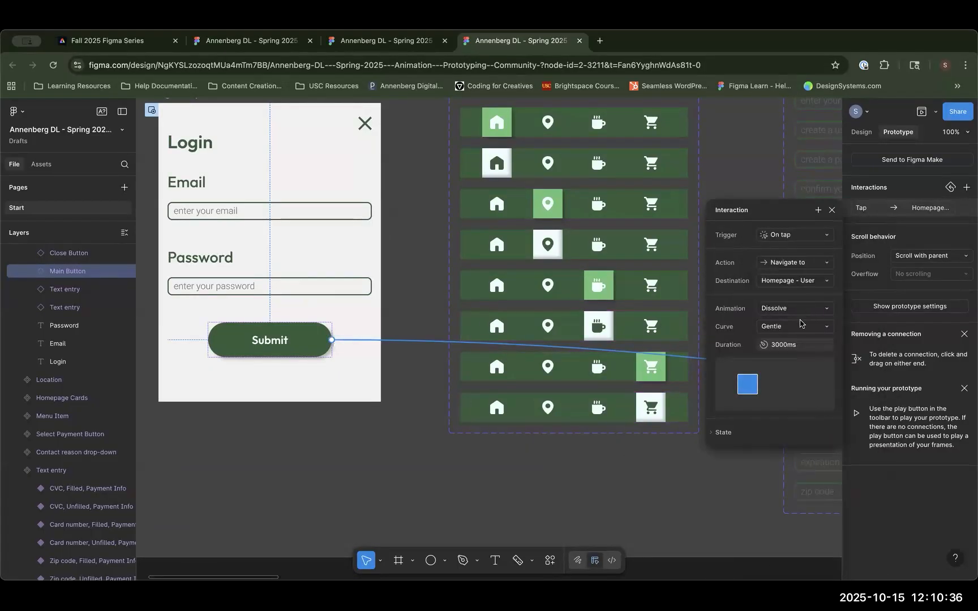
click(796, 329)
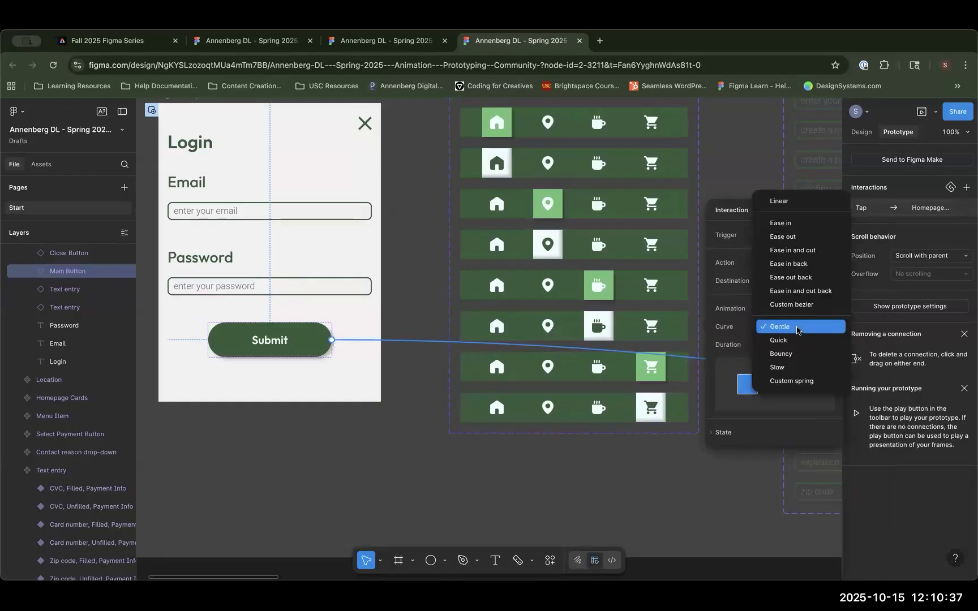
click(805, 237)
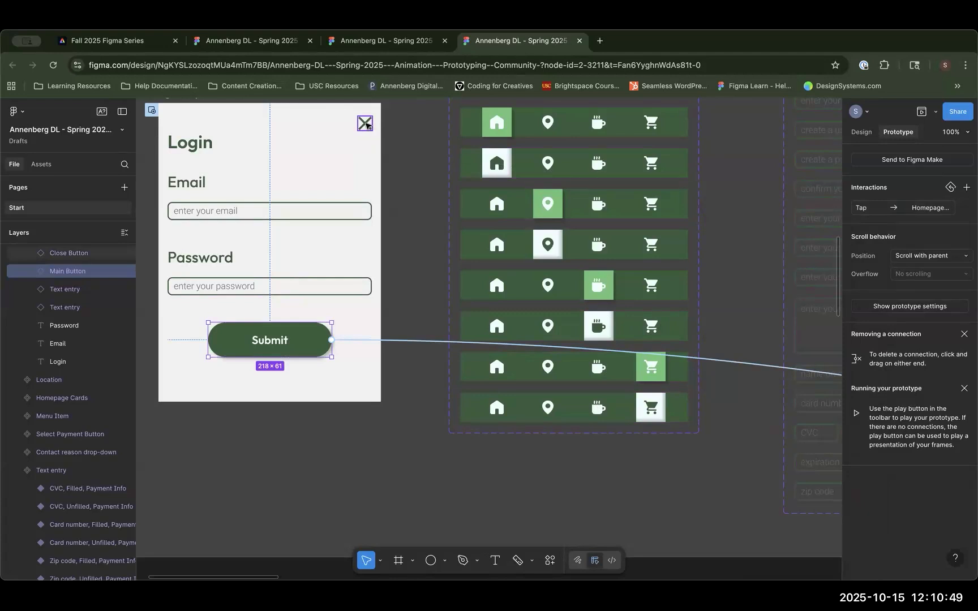
Step: Inspect the interaction settings of the Login Overlay's close button, and close them unchanged
click(365, 123)
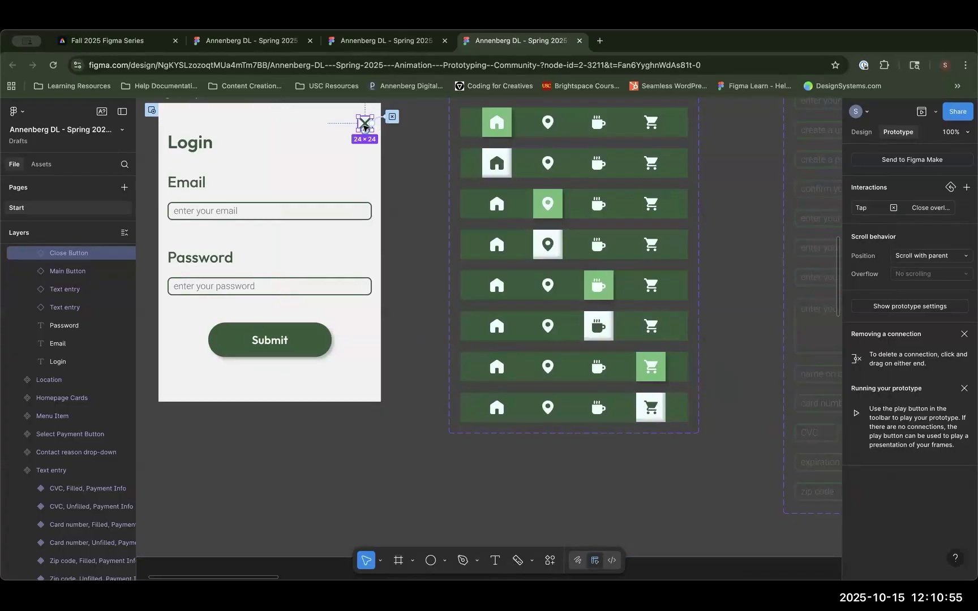
click(918, 214)
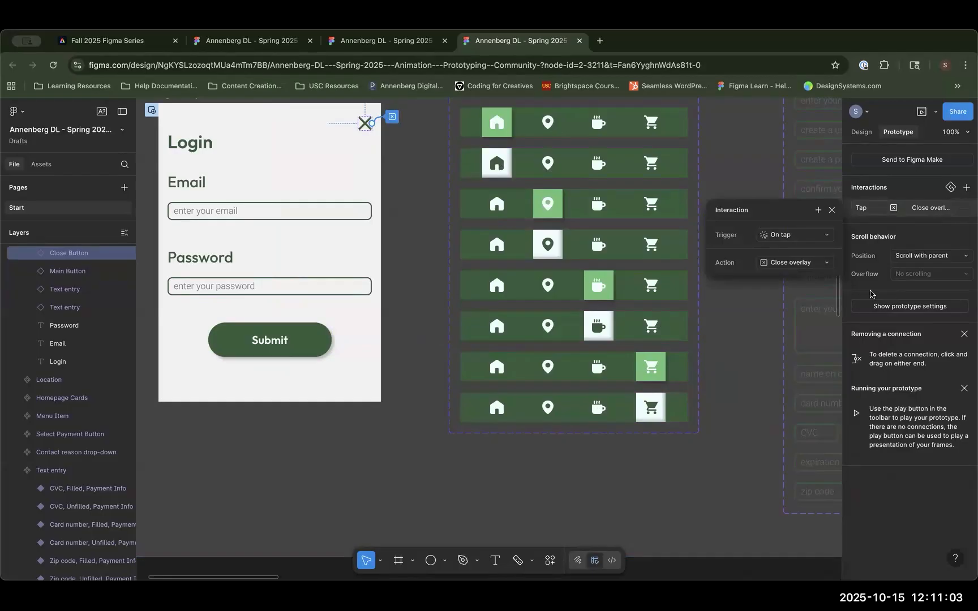
click(730, 359)
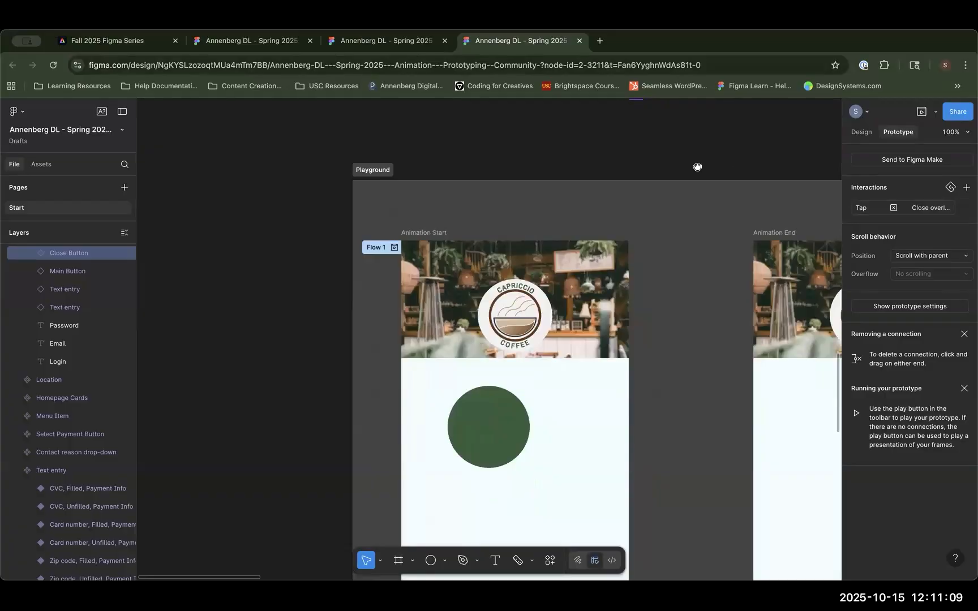
Step: Preview Flow 2 from the Capriccio icon through the login overlay, fill its entry fields, submit to the homepage, and close the preview
drag(696, 168, 306, 254)
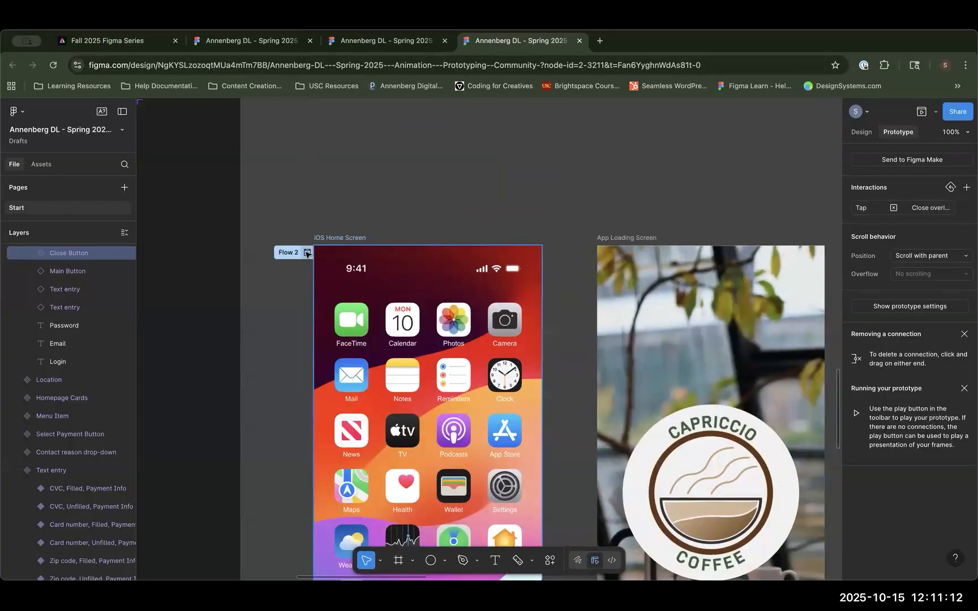
click(306, 253)
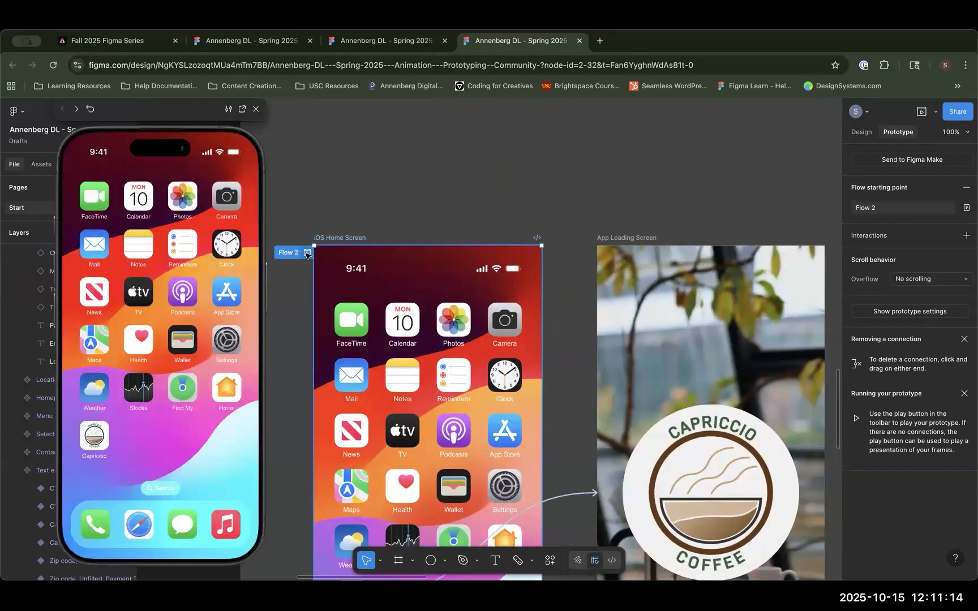
click(91, 441)
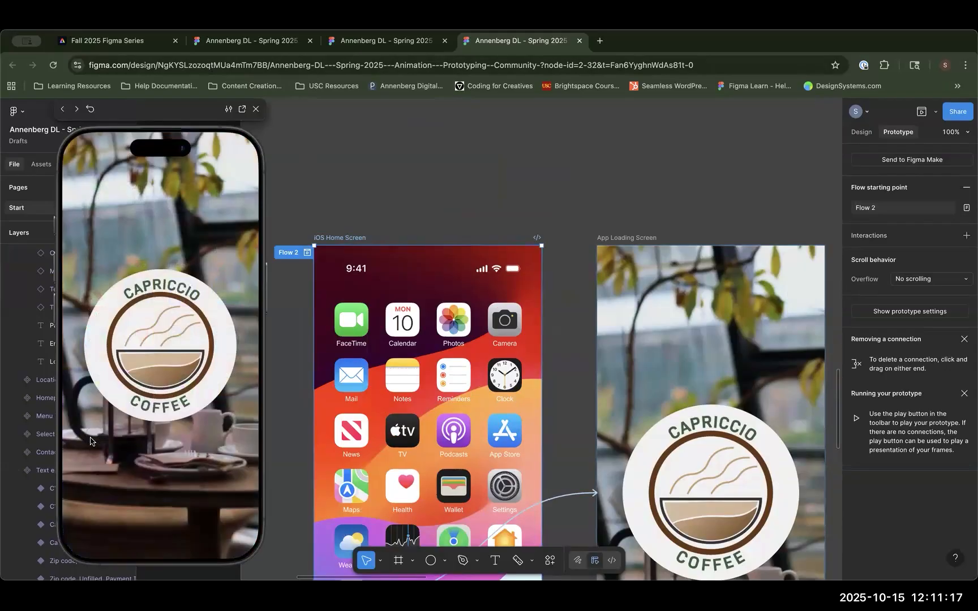
click(184, 398)
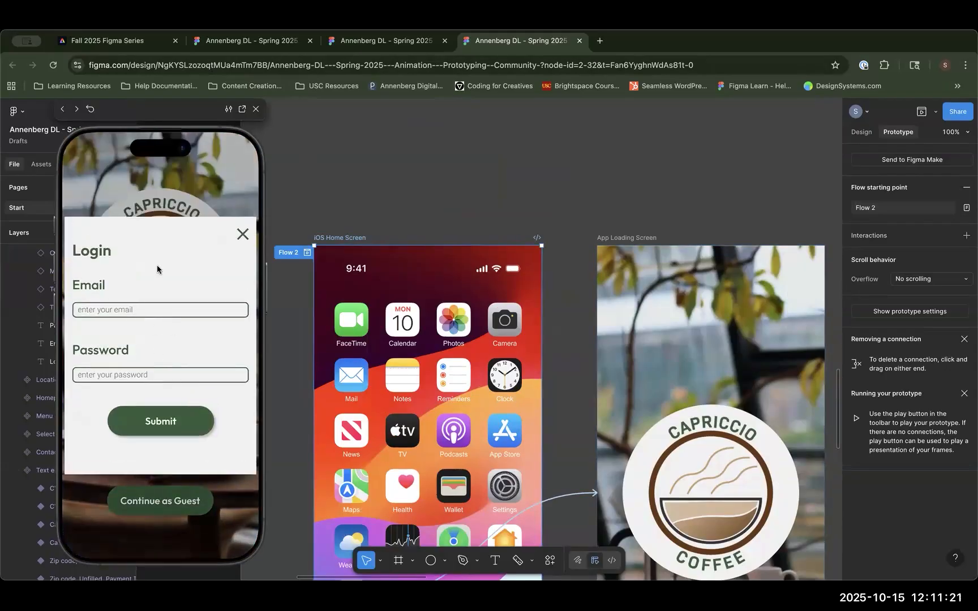
click(133, 315)
click(142, 376)
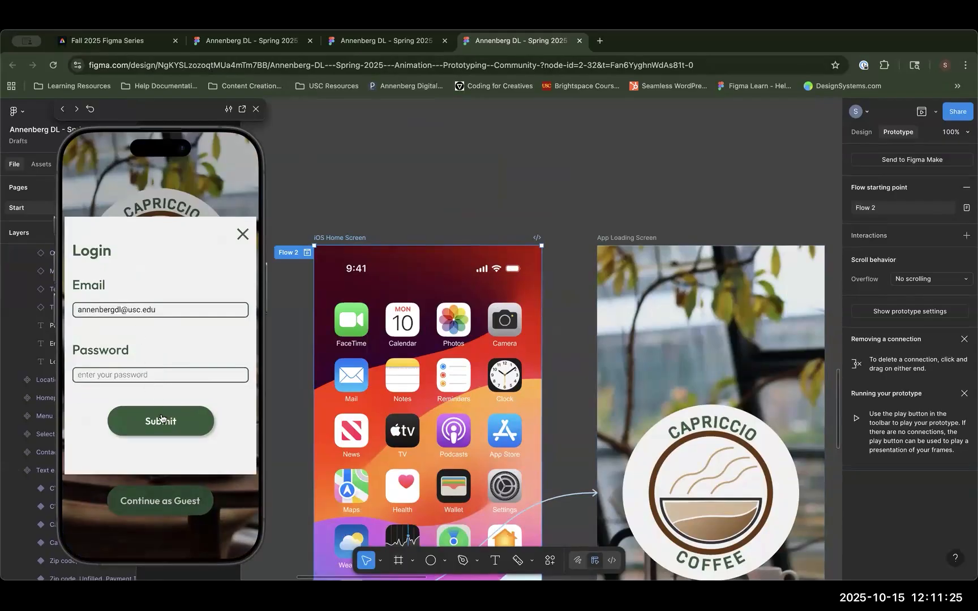
click(164, 421)
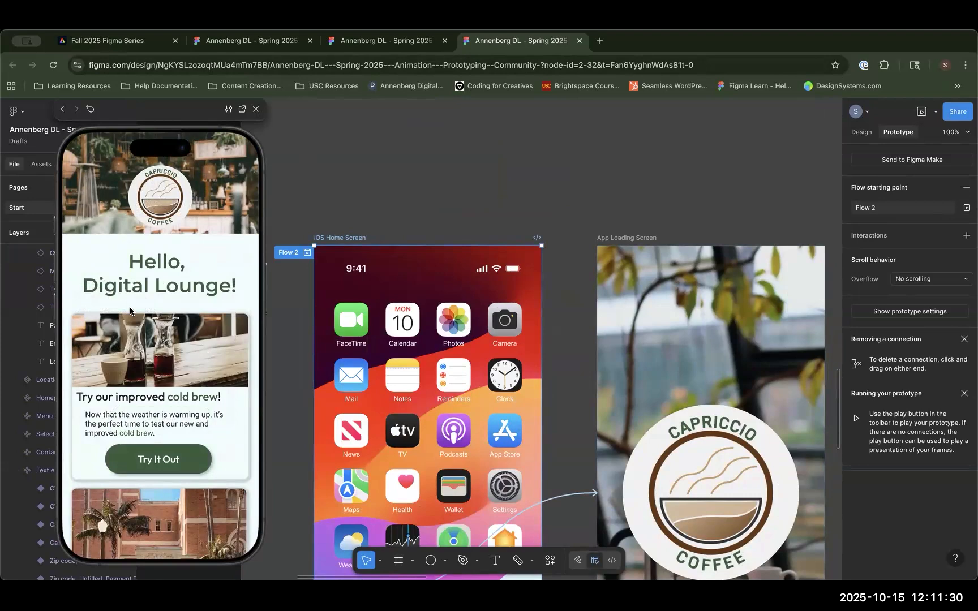
click(256, 109)
Step: Examine the homepage frame's content cards and Navigation Menu, and its incoming connection from Continue as Guest
drag(645, 199, 41, 94)
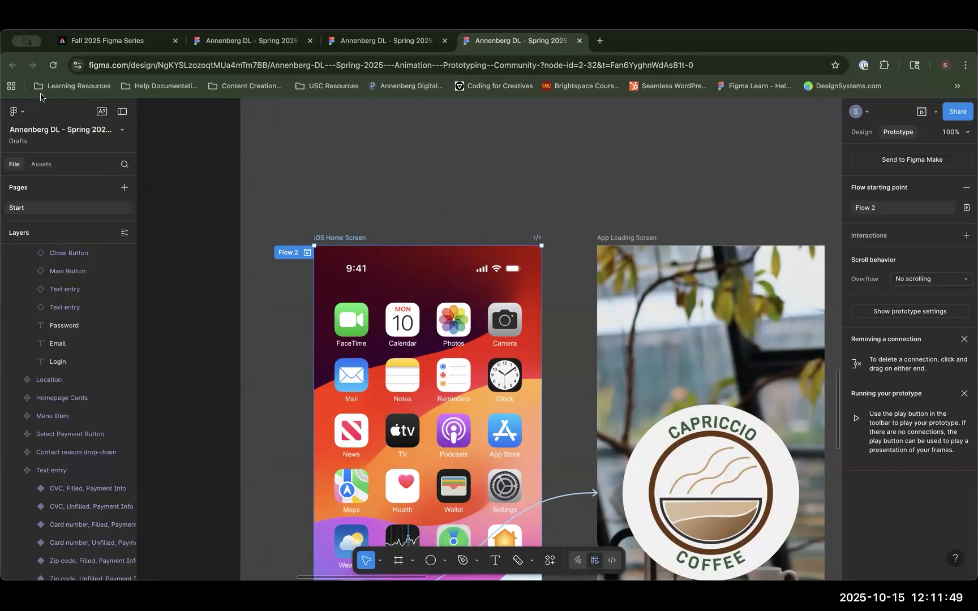
drag(585, 358, 438, 199)
click(501, 399)
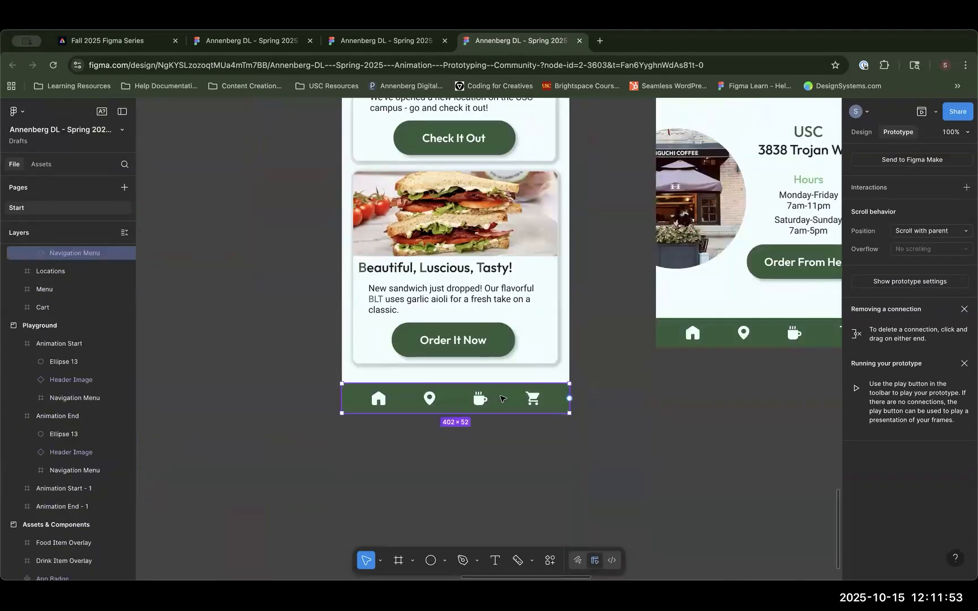
scroll(273, 360, up, 5)
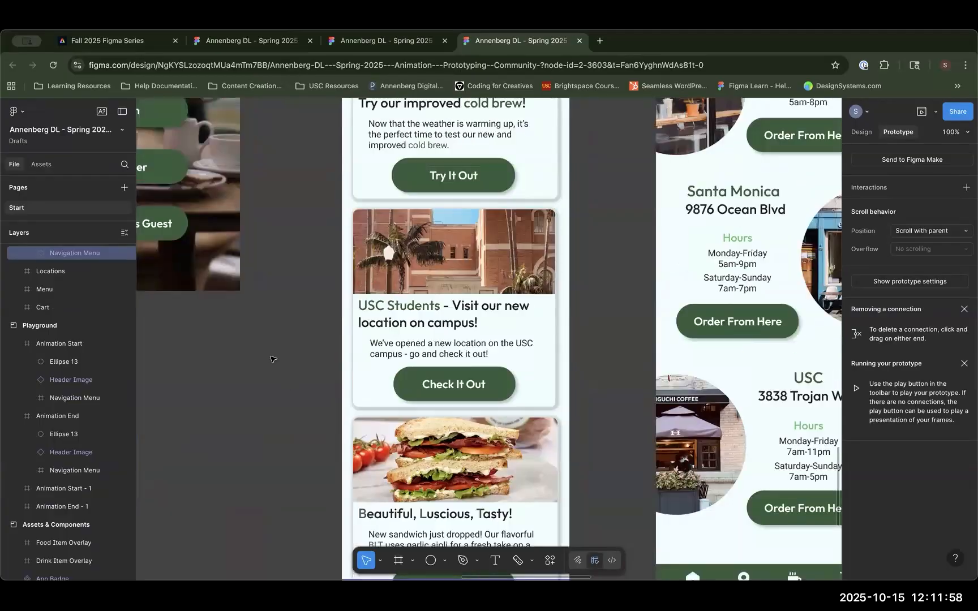
scroll(283, 345, up, 2)
click(295, 335)
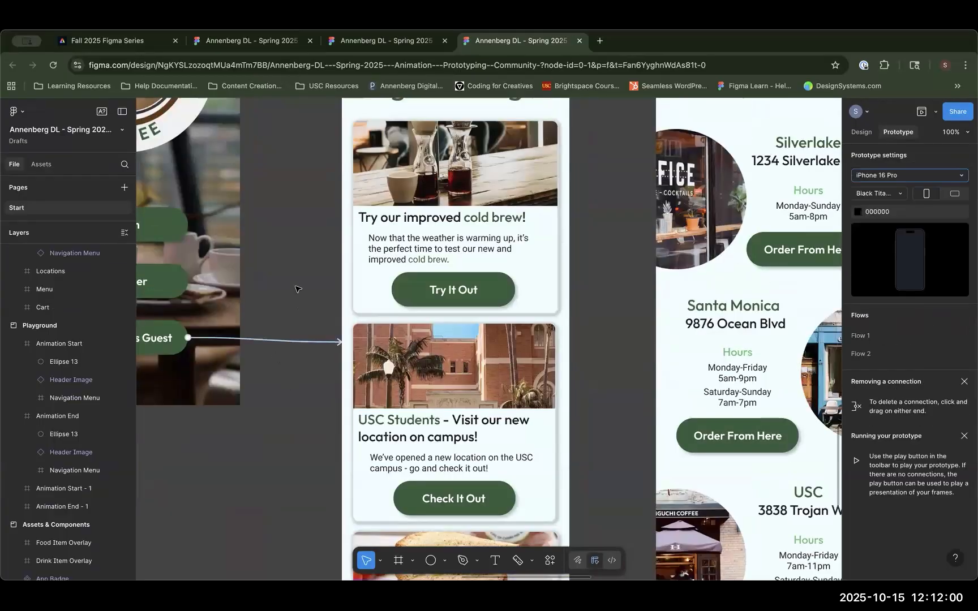
scroll(328, 425, left, 8)
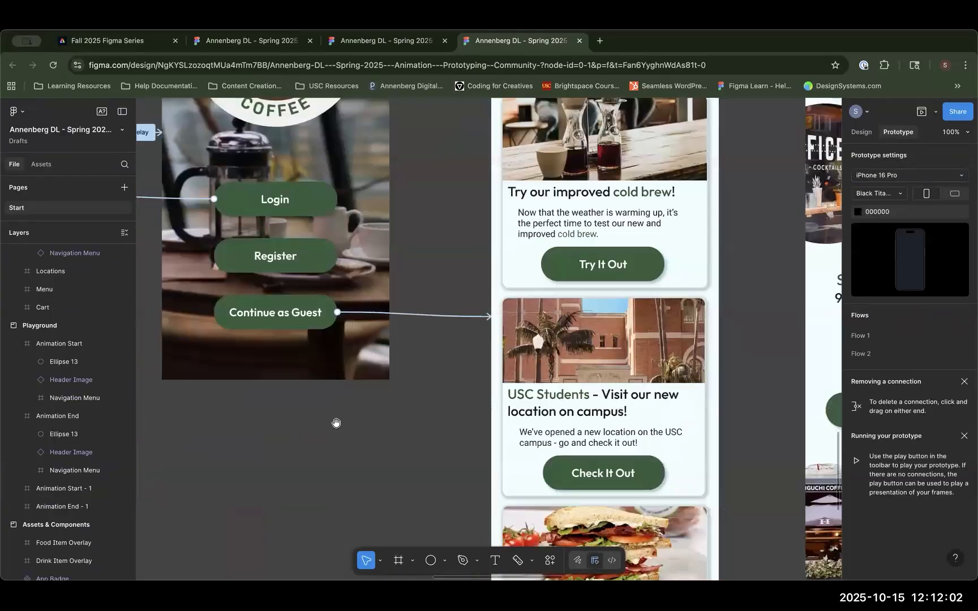
scroll(448, 357, down, 6)
scroll(448, 357, right, 3)
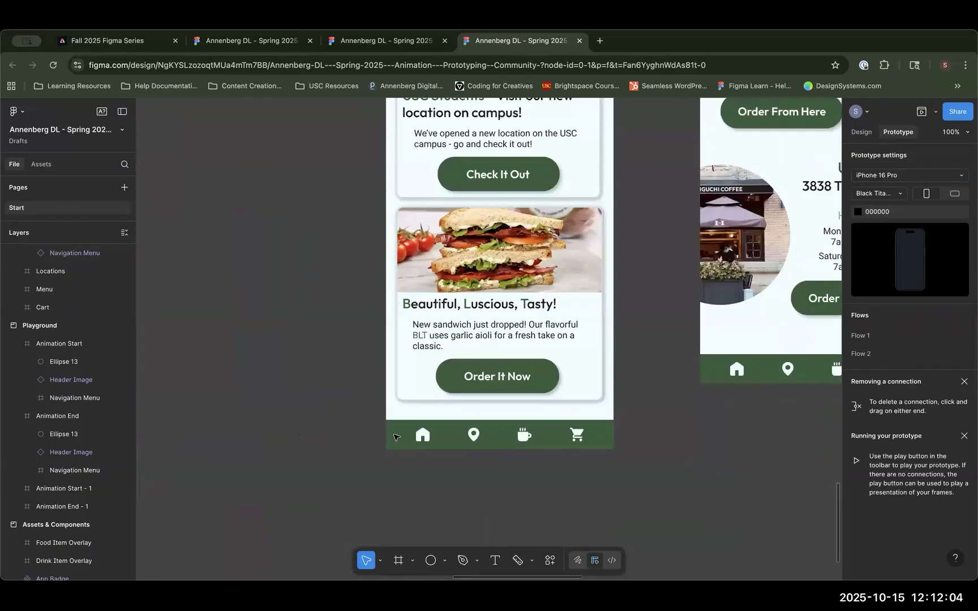
Step: Preview Flow 2 again, log in through the overlay, check the homepage's full scrolling length and navigation menu, and close the preview
scroll(323, 323, up, 4)
scroll(323, 323, left, 3)
scroll(438, 486, up, 4)
scroll(438, 486, left, 4)
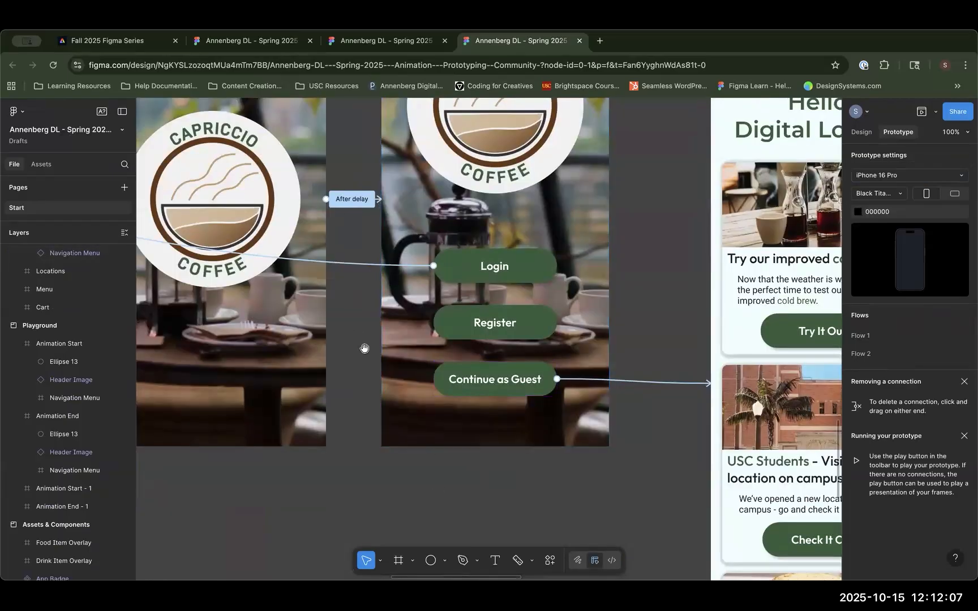
scroll(362, 346, up, 2)
scroll(507, 481, right, 4)
scroll(507, 481, down, 1)
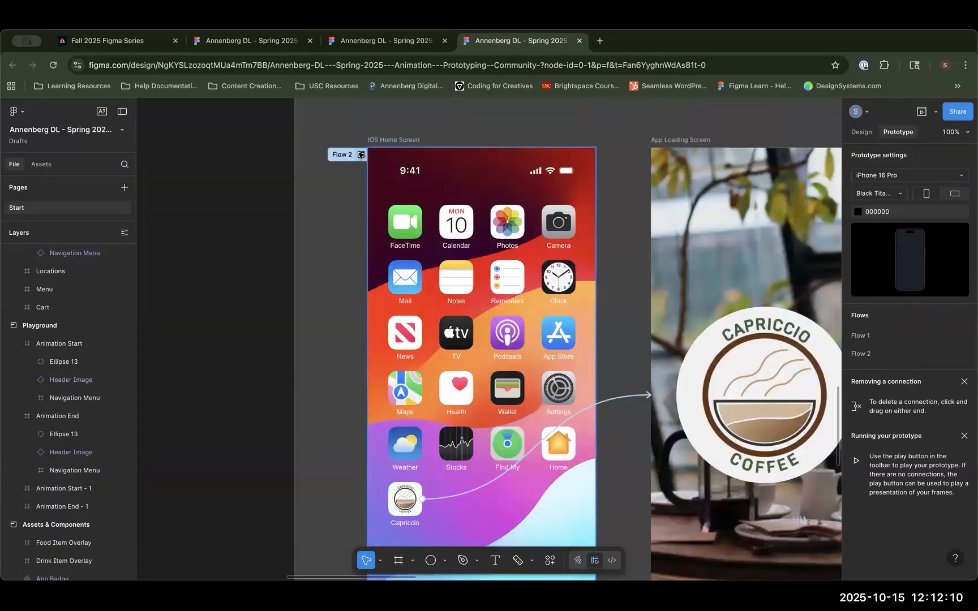
click(360, 155)
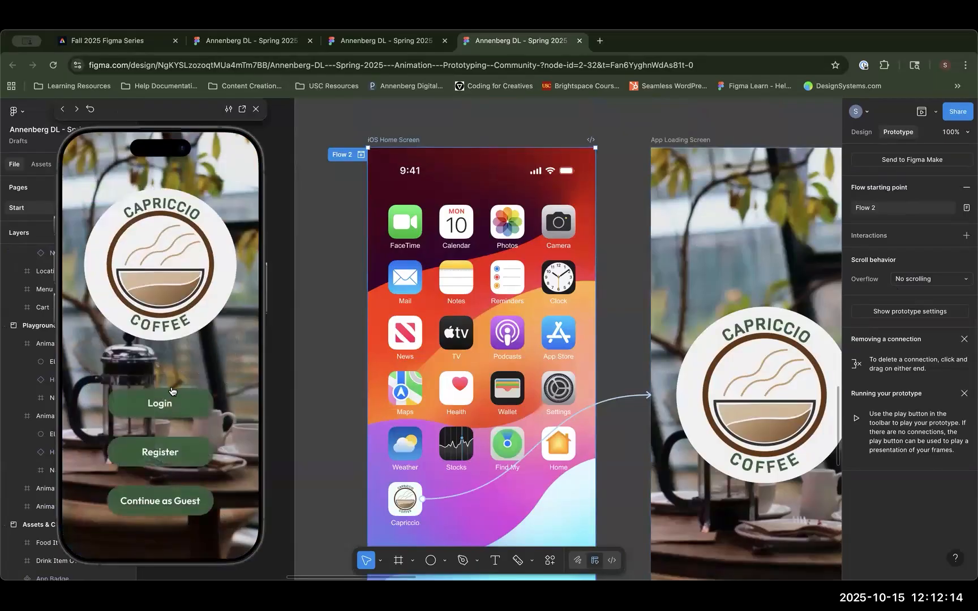
click(170, 401)
click(162, 310)
click(157, 374)
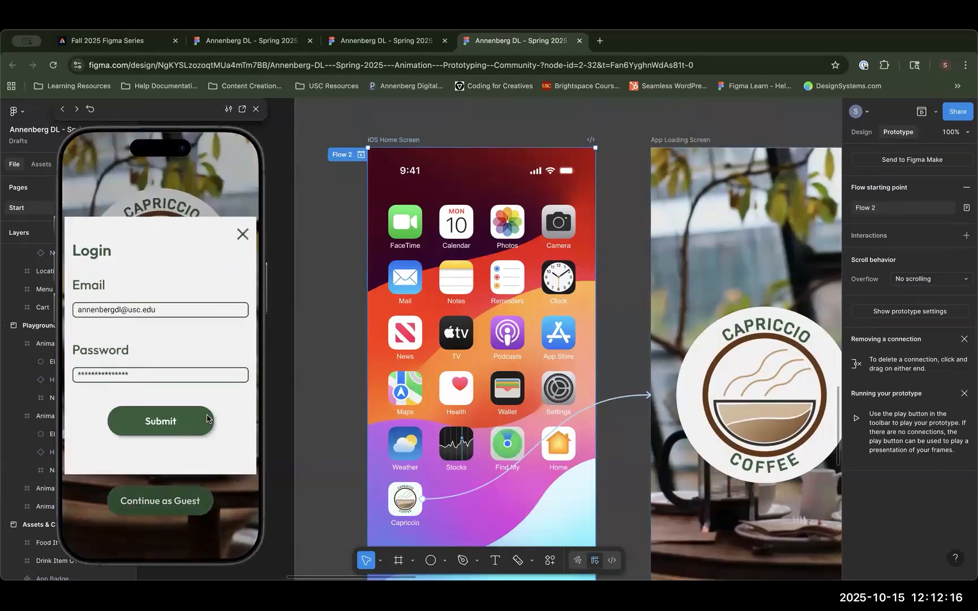
click(207, 418)
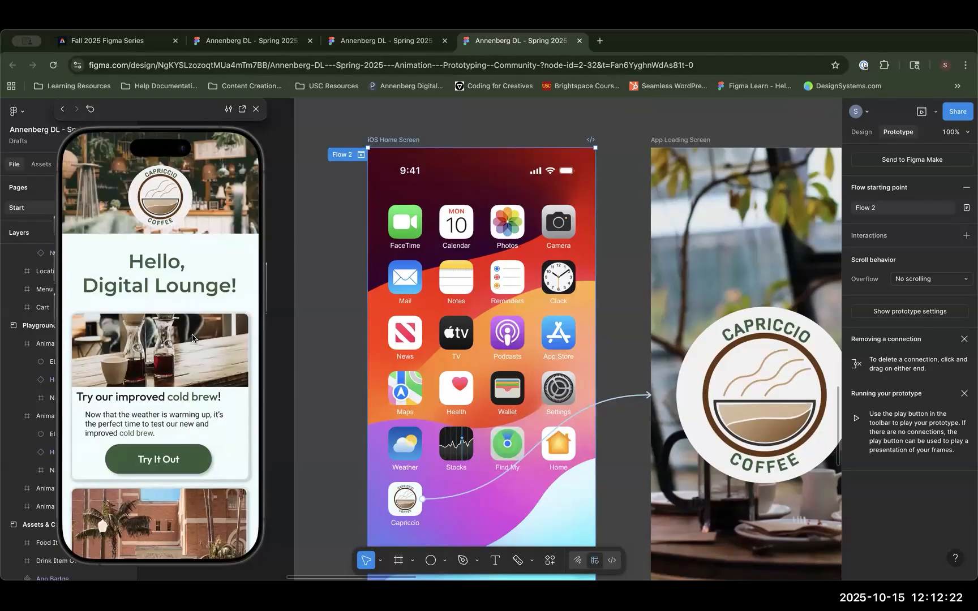
scroll(193, 337, down, 6)
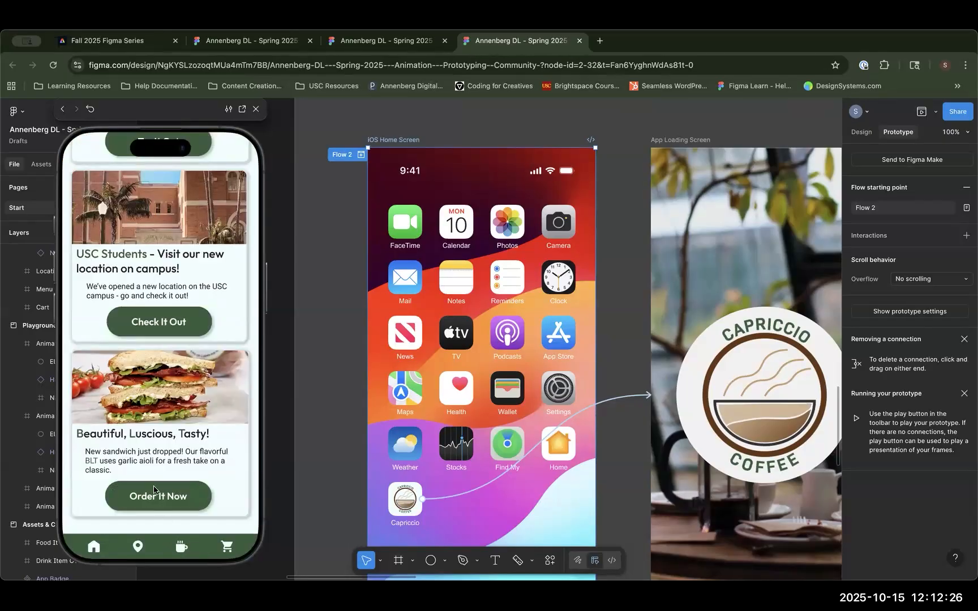
scroll(163, 454, up, 8)
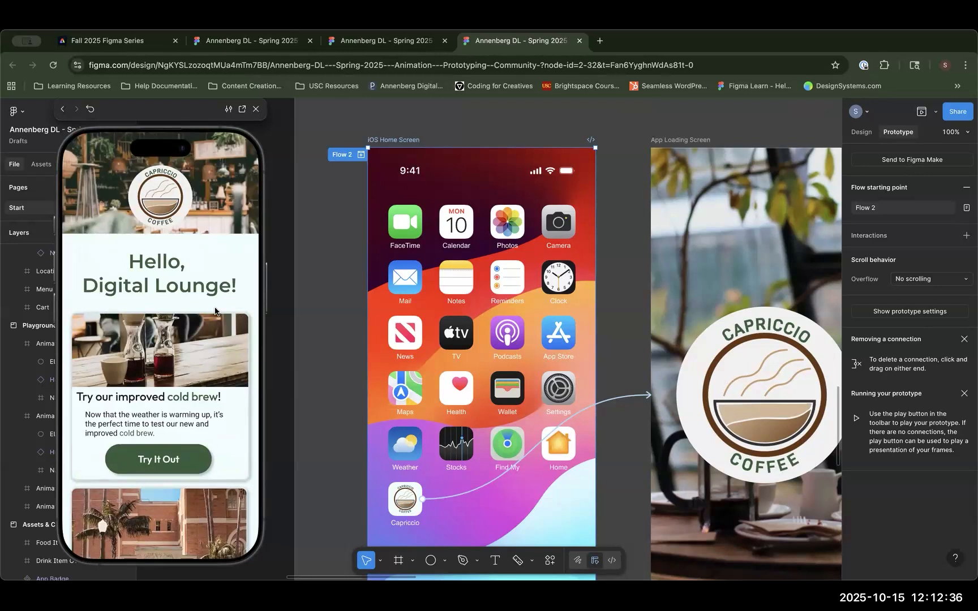
click(256, 109)
Step: Select the Navigation Menu on the Homepage - User frame and examine its scroll behavior and design properties
drag(765, 475, 574, 375)
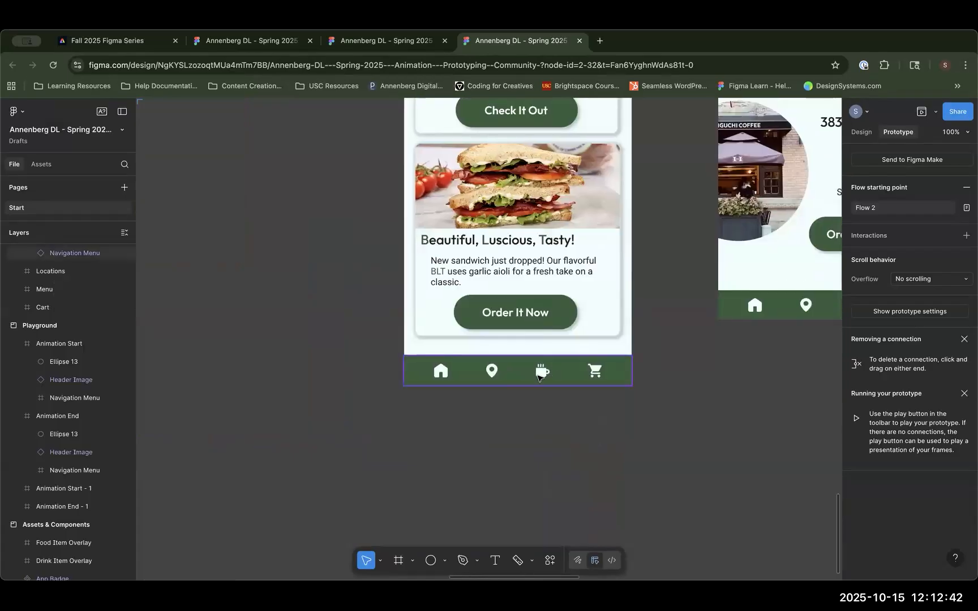
scroll(543, 484, up, 3)
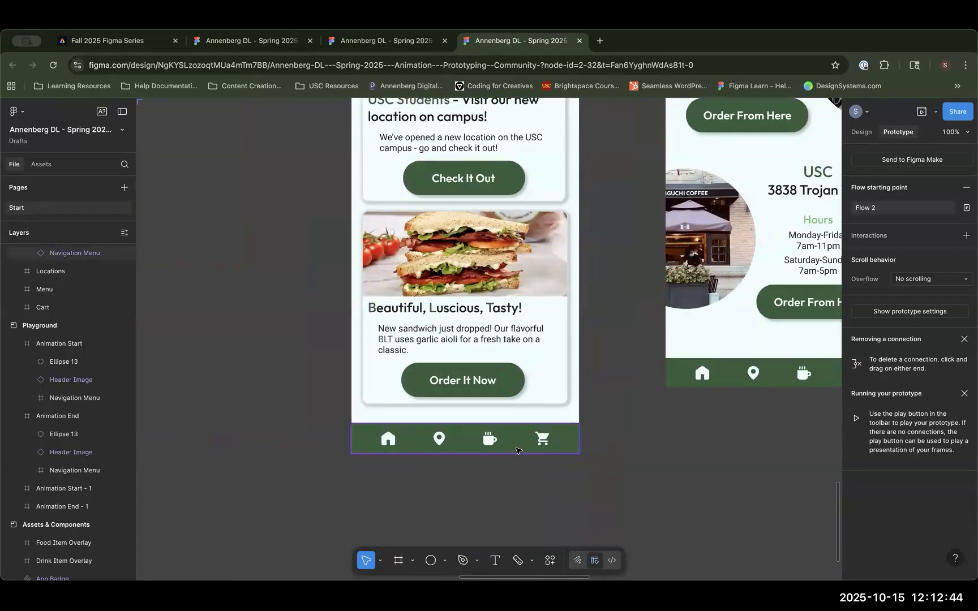
drag(329, 258, 476, 577)
drag(451, 288, 452, 492)
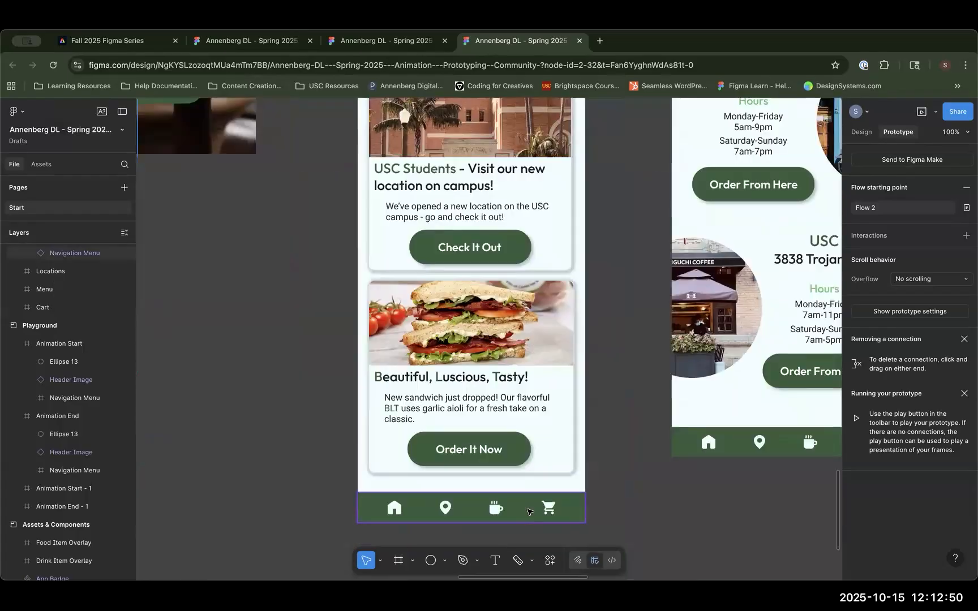
click(528, 512)
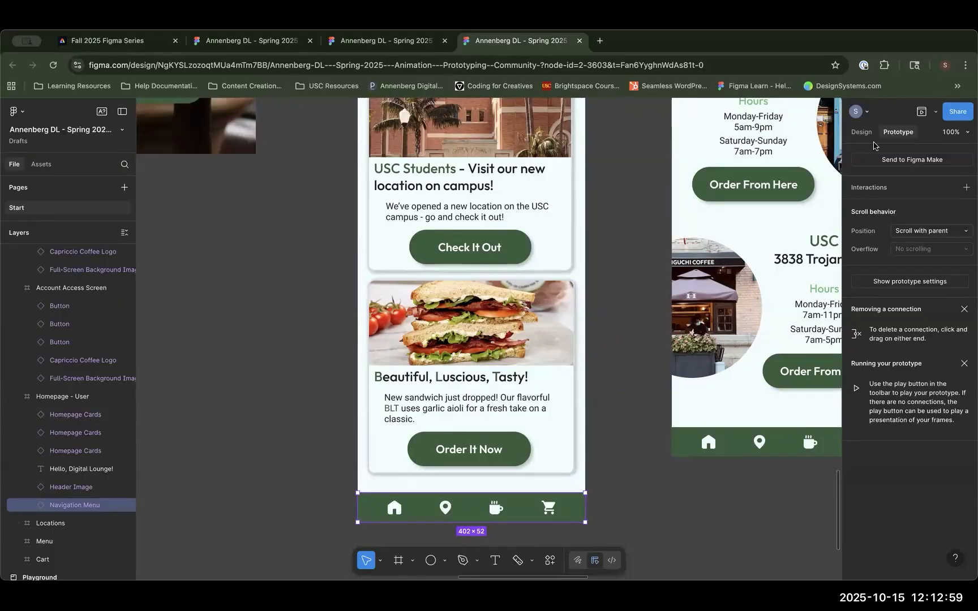
click(861, 132)
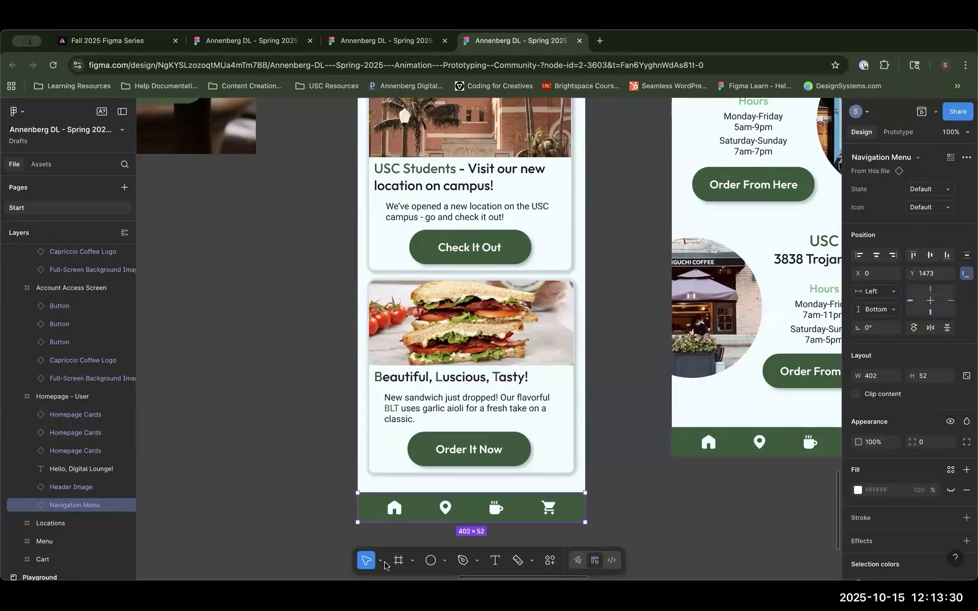
Step: Find the Navigation Menu component set among the assets, select its Default variant, and examine its prototype settings and variant layers
scroll(487, 339, up, 10)
scroll(582, 300, down, 15)
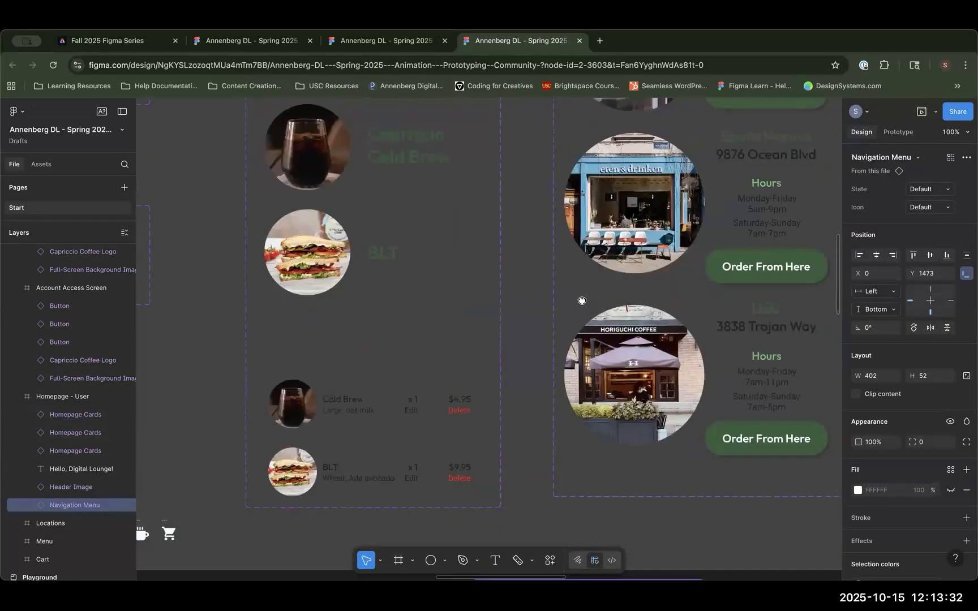
scroll(582, 300, up, 15)
scroll(566, 332, left, 5)
scroll(726, 370, down, 10)
scroll(561, 262, left, 8)
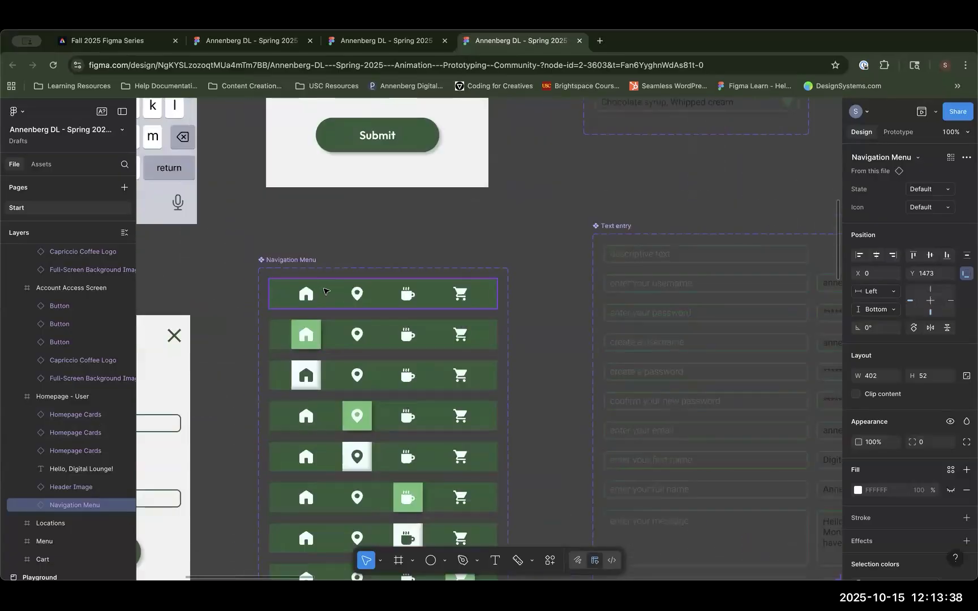
click(325, 291)
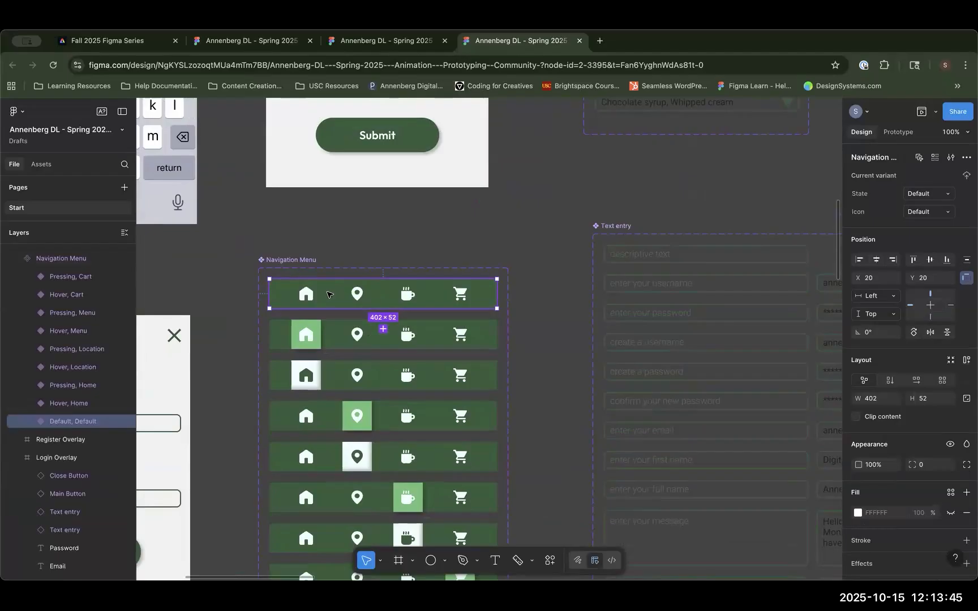
click(898, 132)
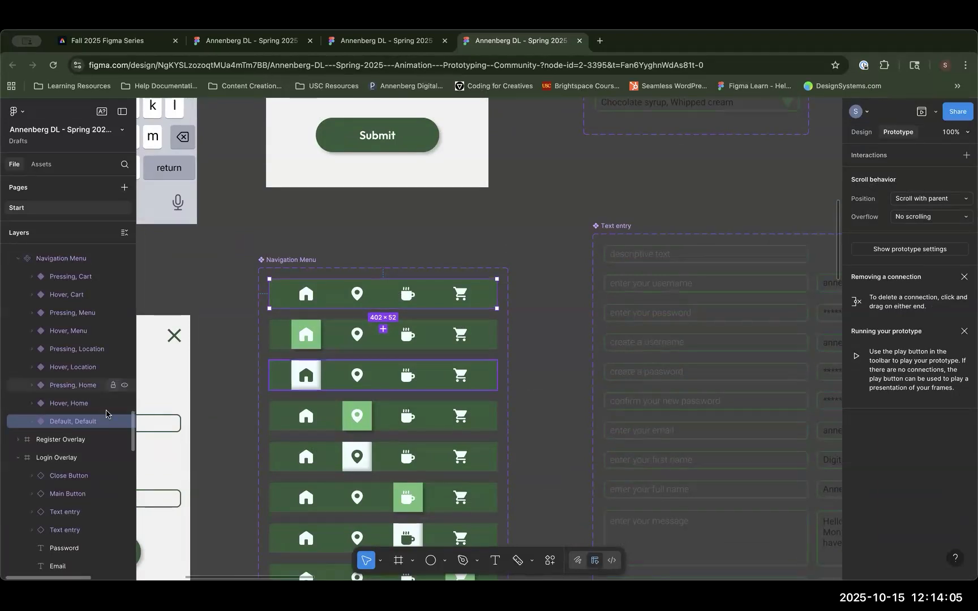
scroll(104, 406, down, 5)
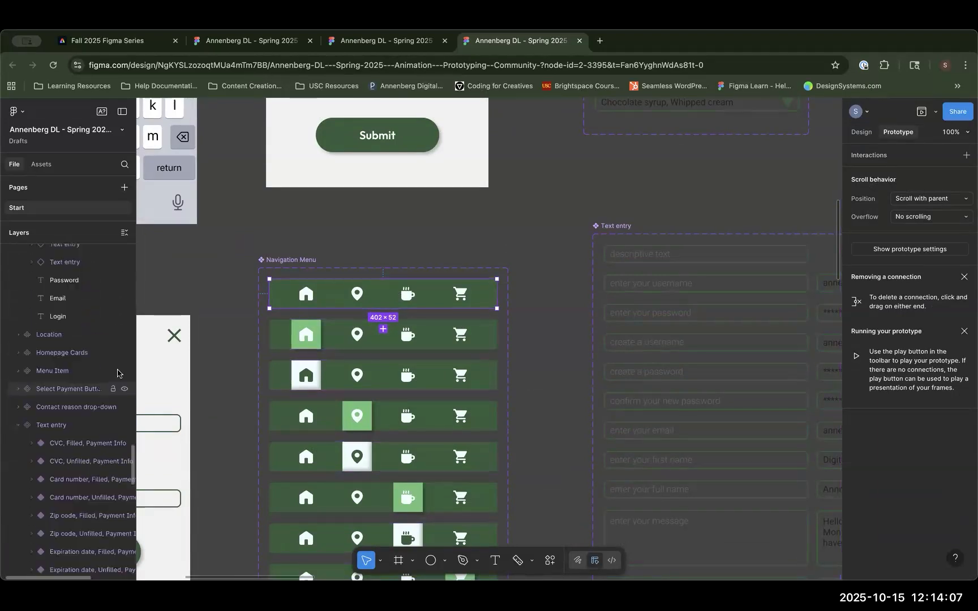
scroll(71, 396, up, 5)
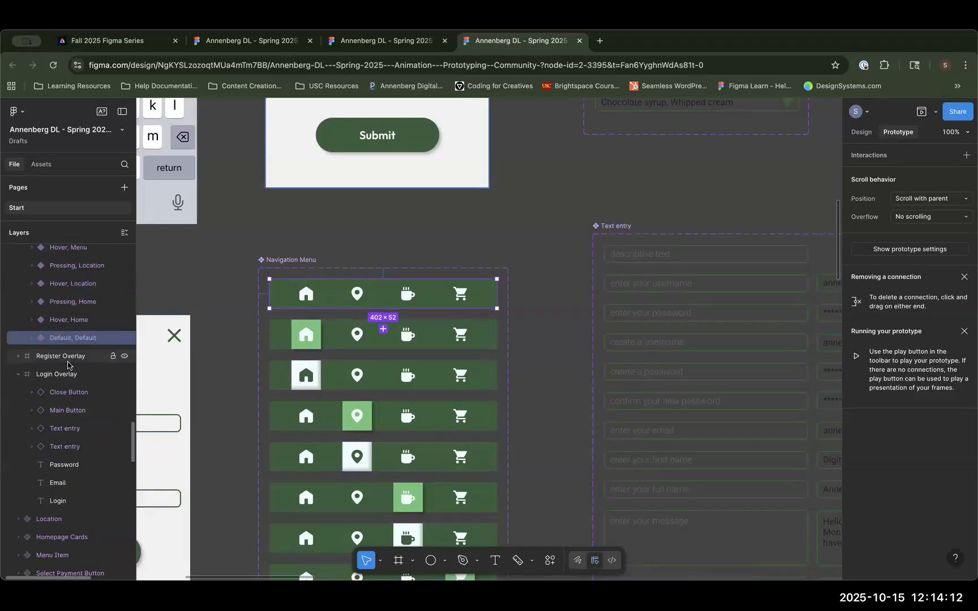
Step: Set the scroll position of the Navigation Menu component's Default variant to Fixed (stay in place), and clear the selection
click(931, 198)
click(912, 210)
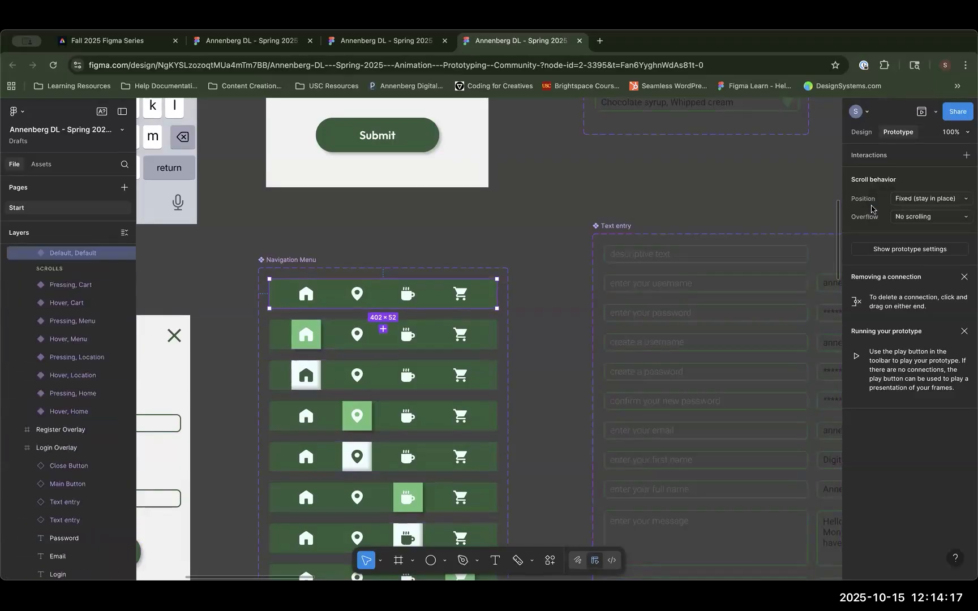
key(super+z)
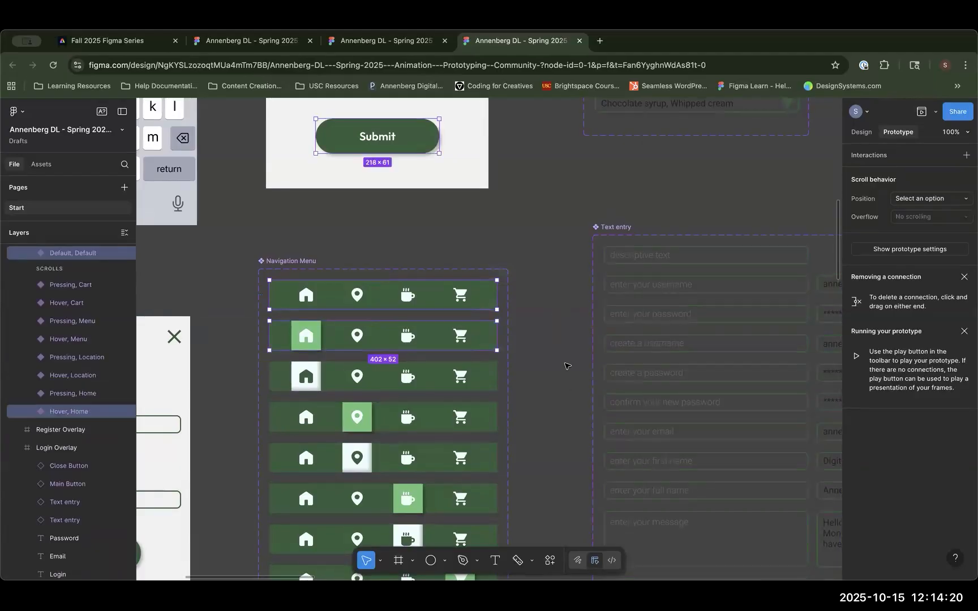
key(Escape)
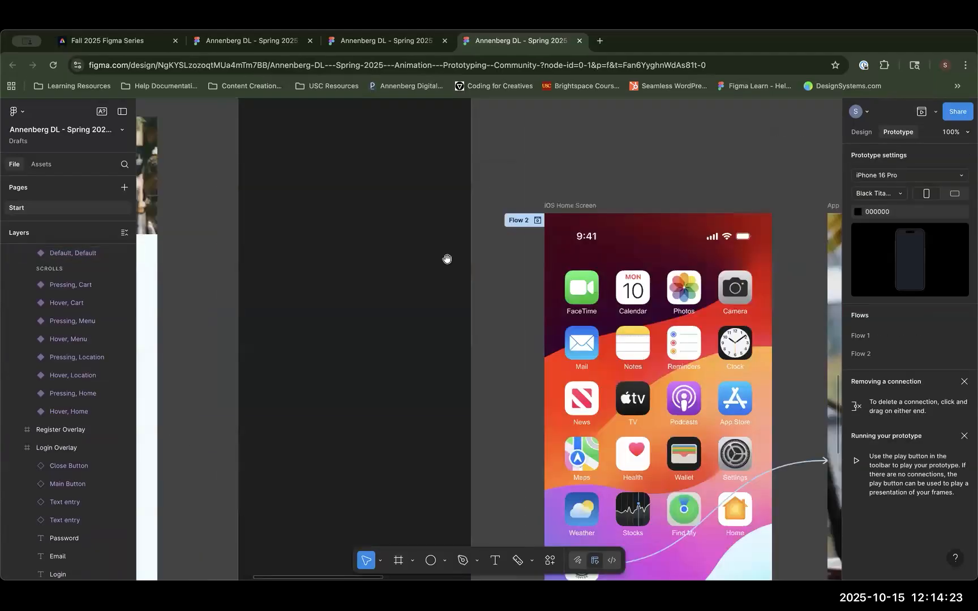
Step: Preview Flow 2 from the Capriccio icon through the login overlay, scroll the homepage to check its navigation menu, and close the preview
drag(445, 257, 375, 251)
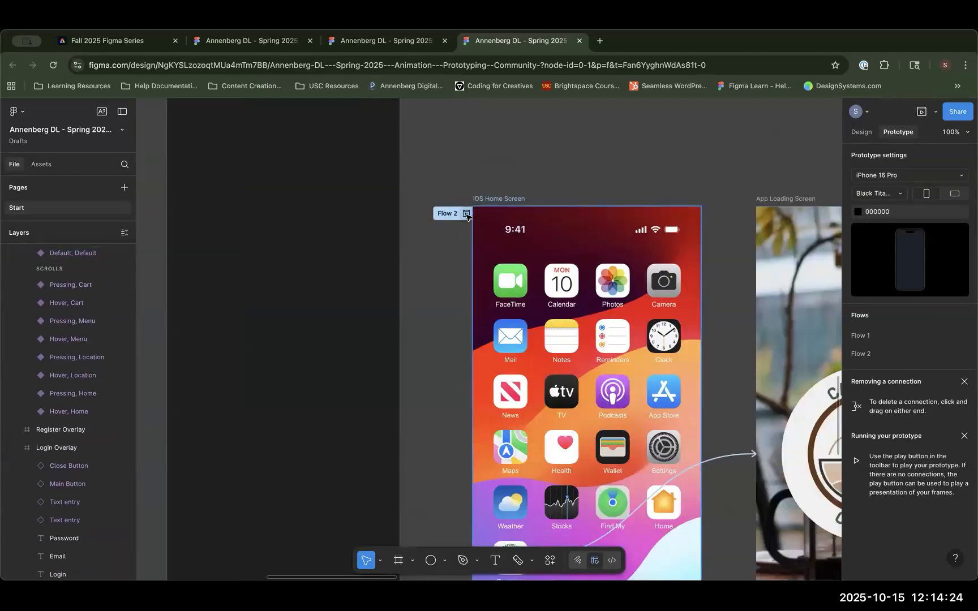
click(467, 214)
click(104, 439)
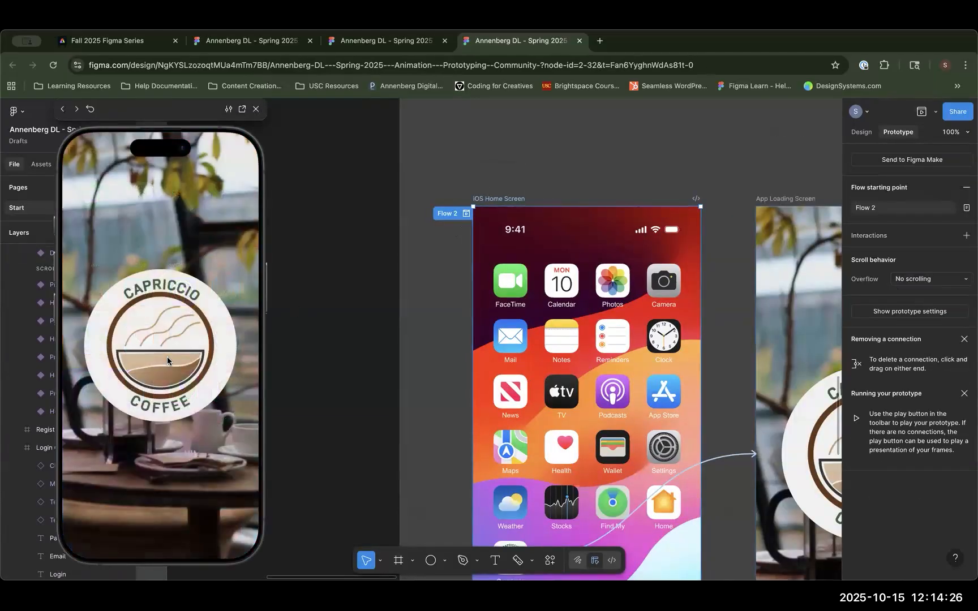
click(159, 403)
click(153, 307)
click(153, 374)
click(162, 420)
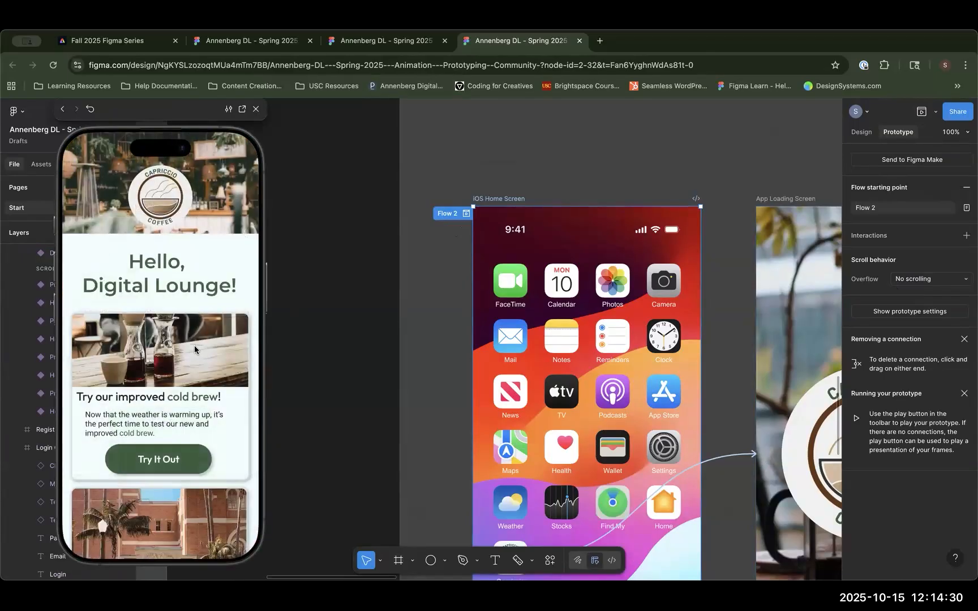
scroll(194, 345, down, 5)
scroll(194, 345, up, 5)
click(257, 108)
Step: Try the Sticky (stop at top edge) position on the Navigation Menu component's Default variant and check the homepage in the Flow 2 preview
click(928, 198)
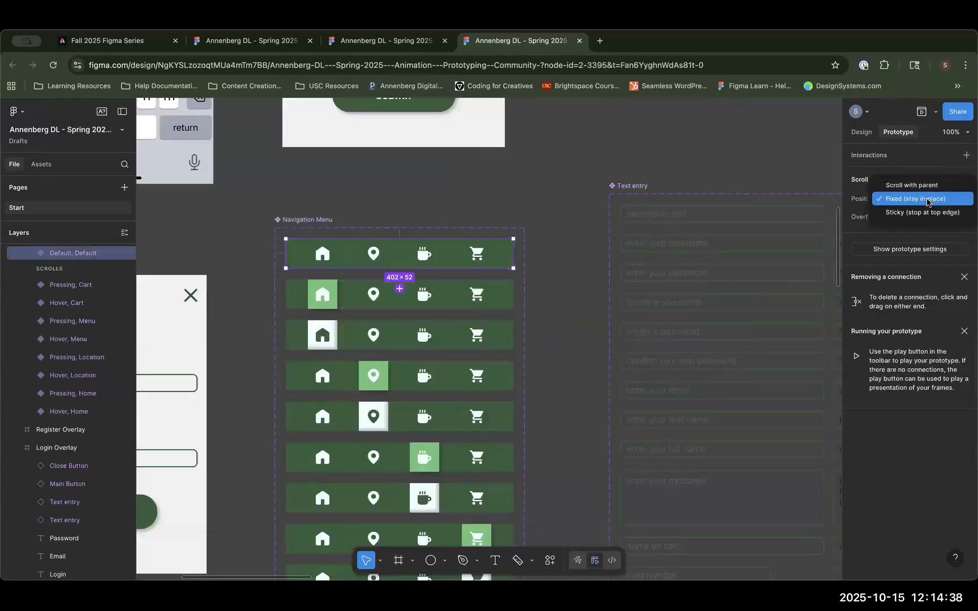
click(920, 214)
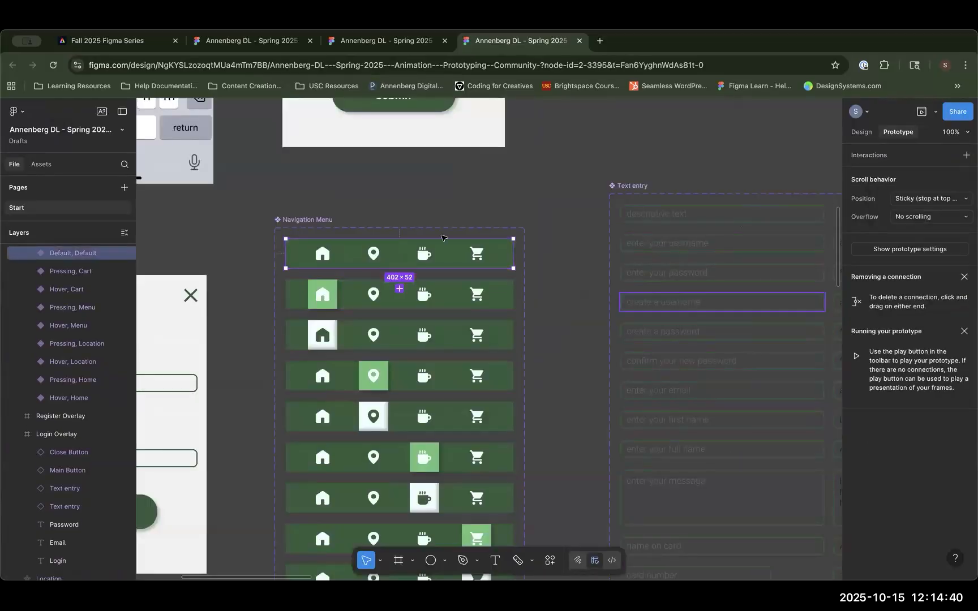
click(561, 449)
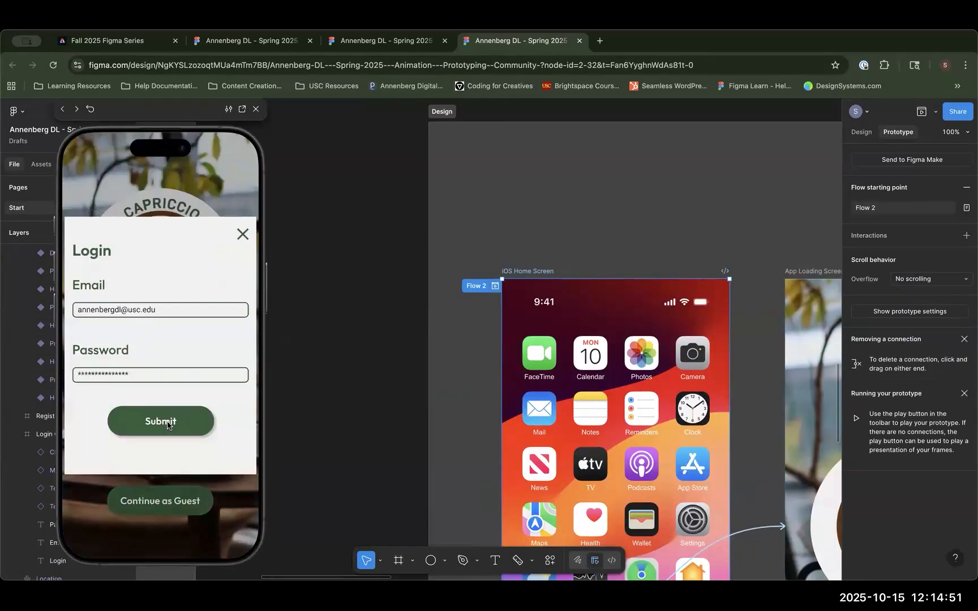
click(169, 423)
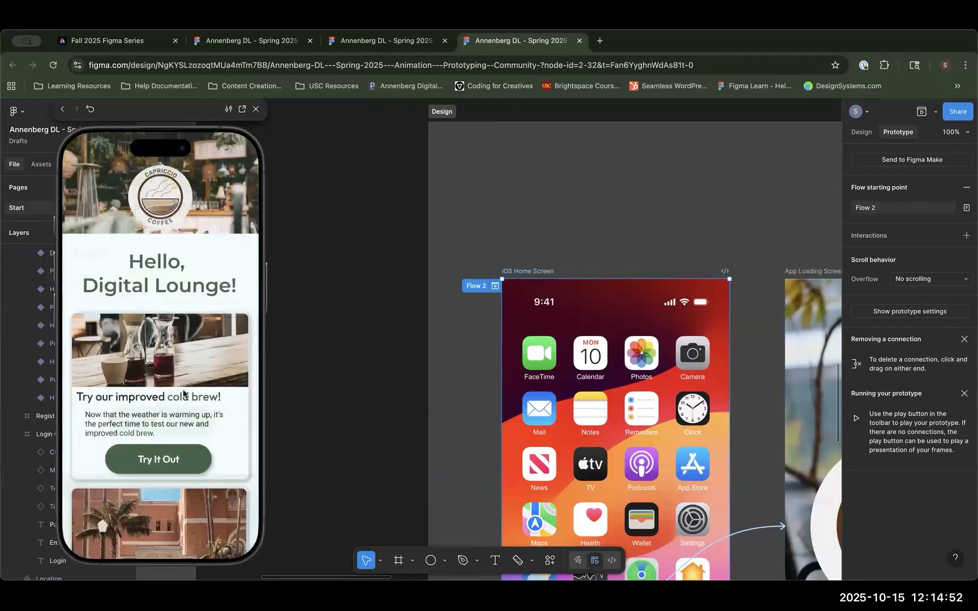
click(255, 108)
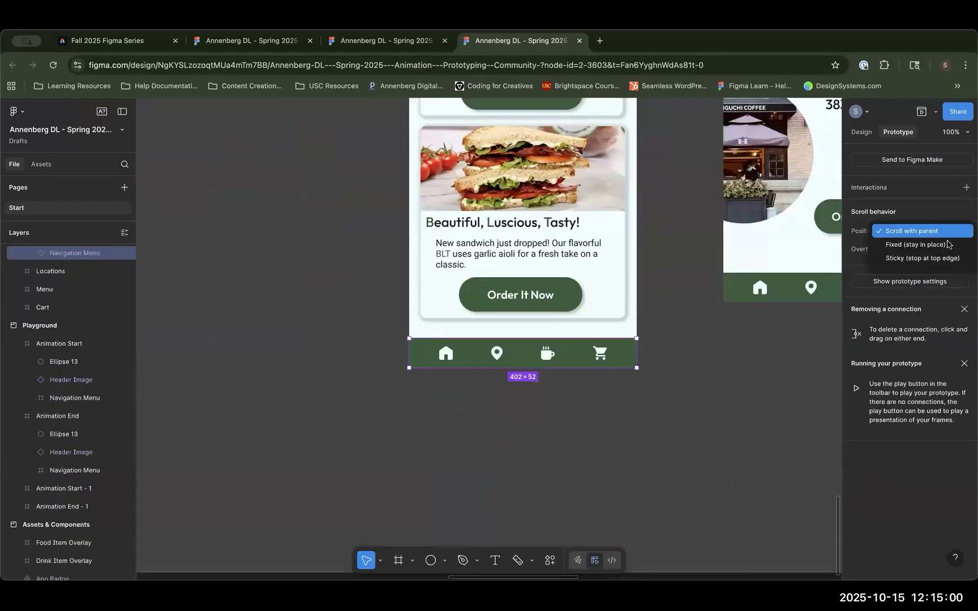
Step: Set the scroll position of the homepage's Navigation Menu instance to Fixed (stay in place)
key(Down)
key(Return)
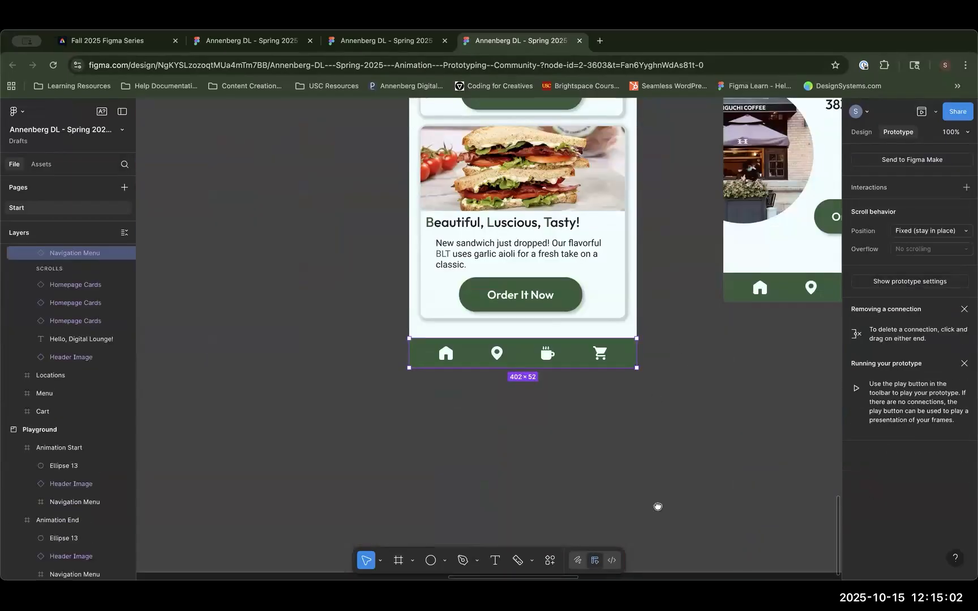
Step: Preview Flow 2 with the homepage menu's new scroll position, submitting the login overlay to reach the homepage, and close the preview
scroll(655, 506, up, 5)
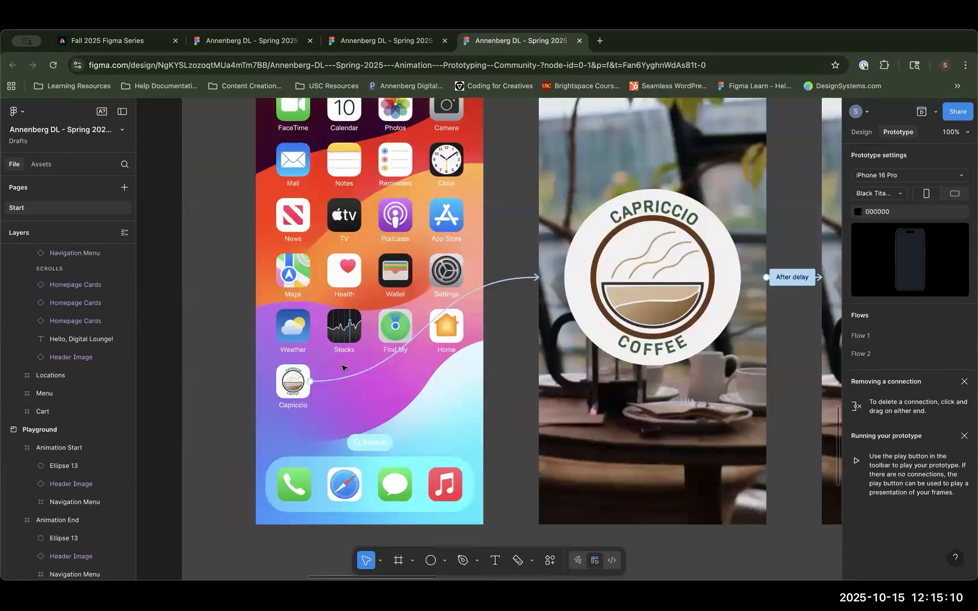
scroll(309, 401, up, 4)
click(369, 168)
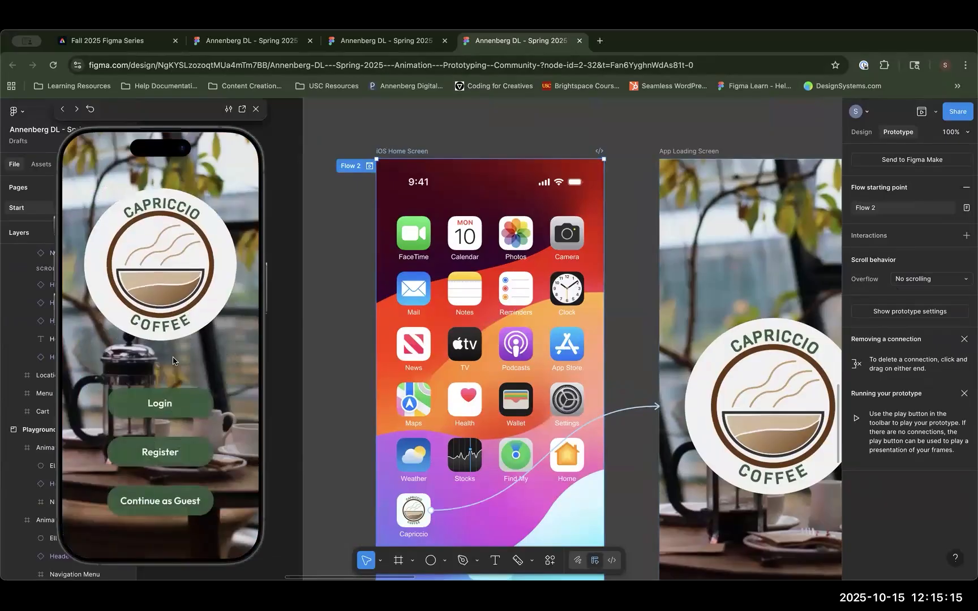
click(159, 402)
click(148, 308)
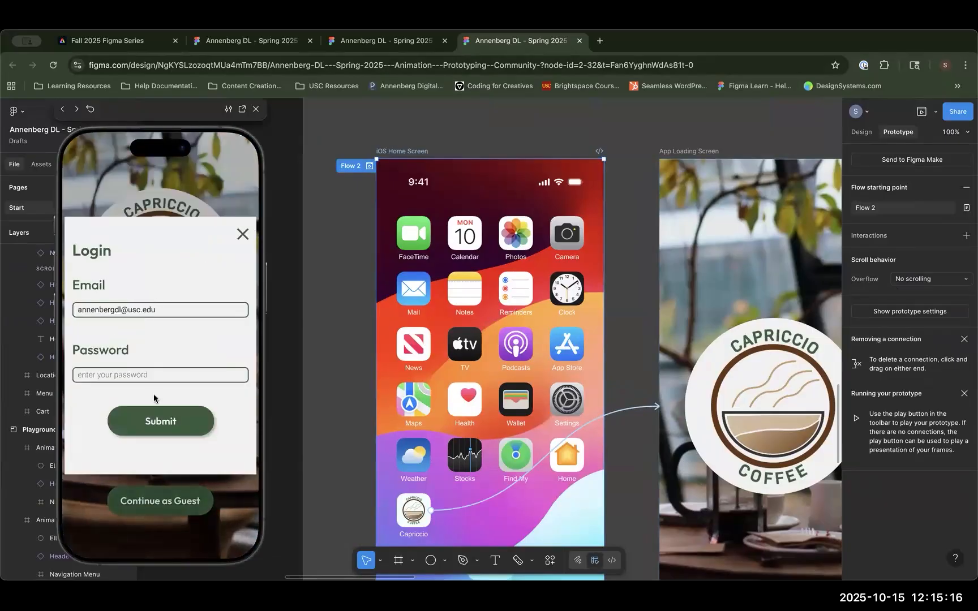
click(145, 419)
key(Escape)
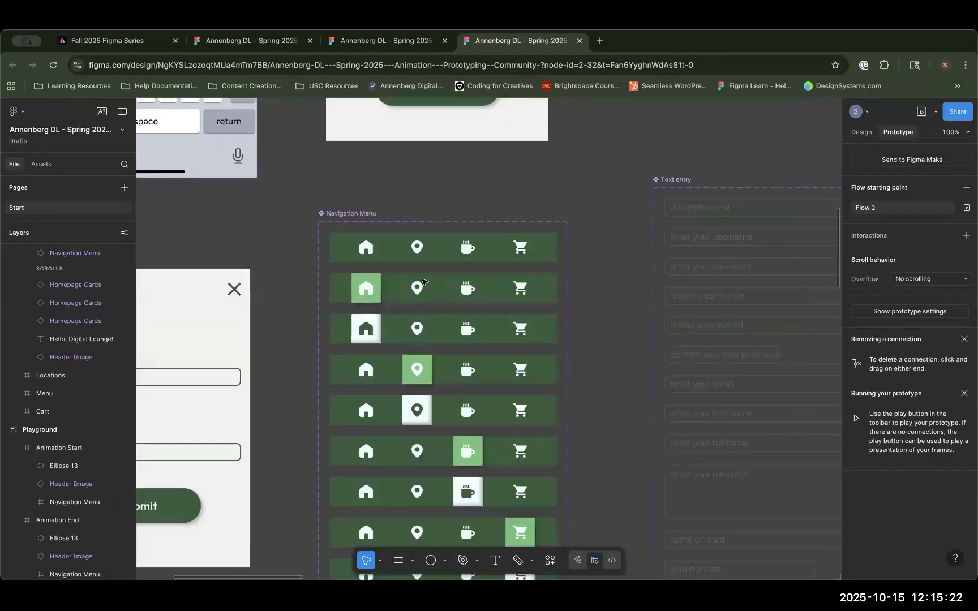
Step: Change the Navigation Menu component's Default variant from Sticky to the Fixed (stay in place) scroll position
click(368, 254)
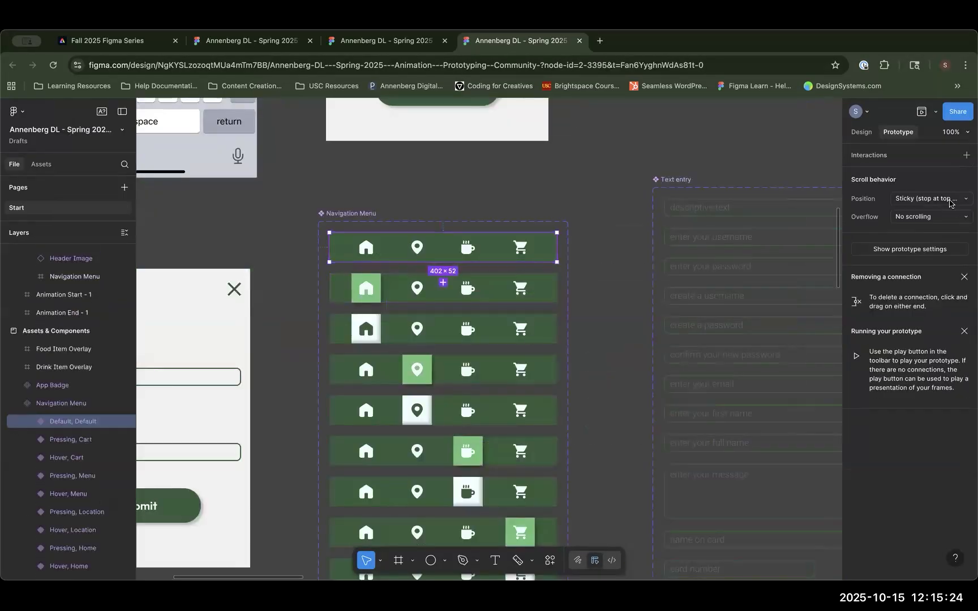
click(921, 199)
click(919, 187)
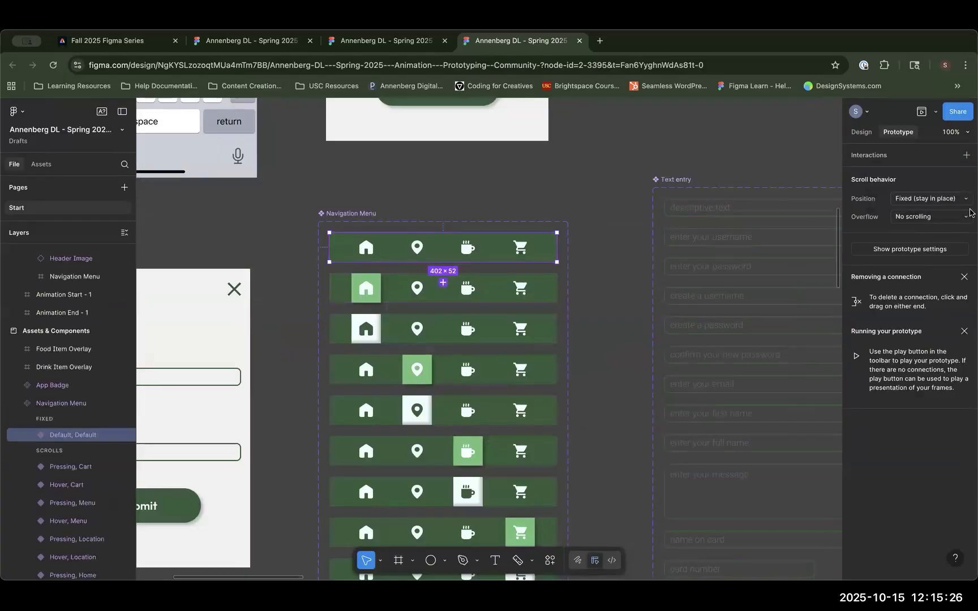
Step: Return to the homepage frame and inspect the scroll position of its Navigation Menu instance
drag(616, 458, 369, 127)
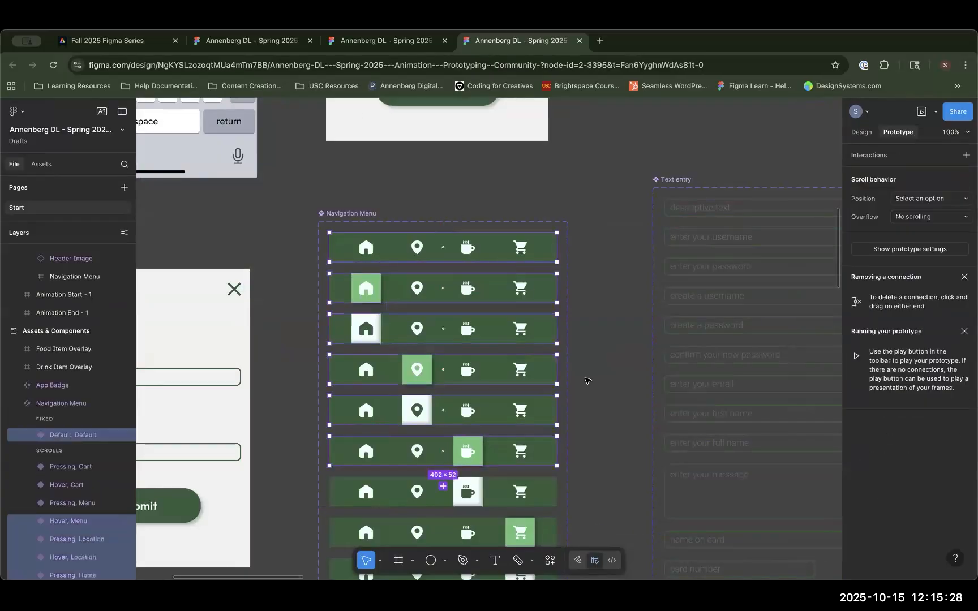
click(608, 407)
drag(609, 407, 247, 66)
drag(736, 452, 396, 131)
drag(707, 351, 559, 201)
scroll(559, 201, down, 5)
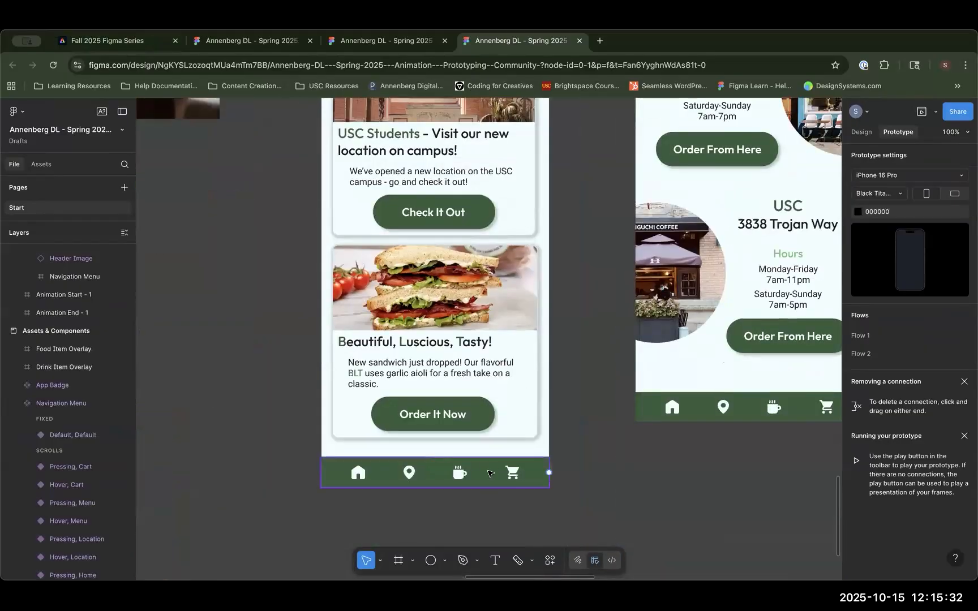
click(458, 484)
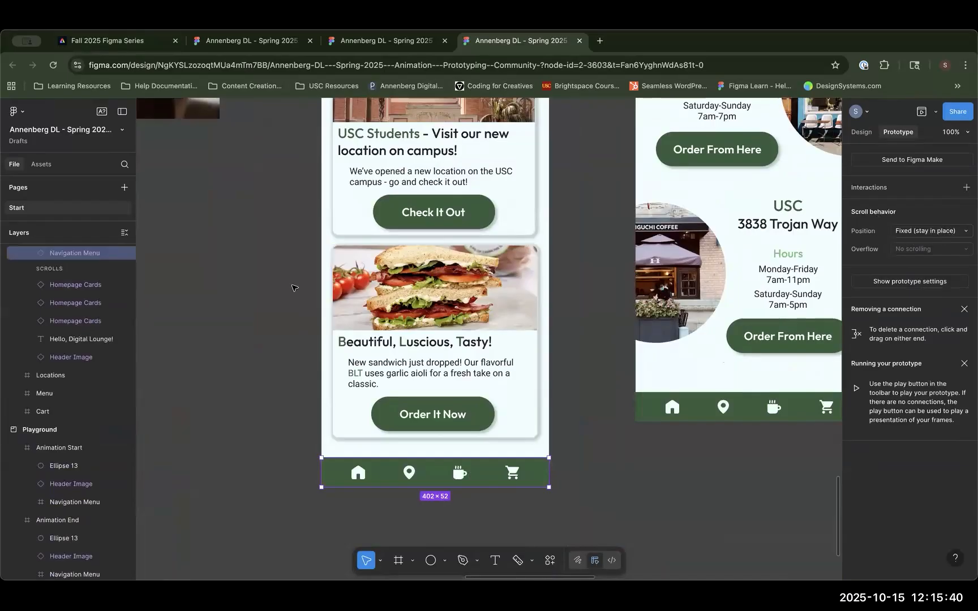
Step: Preview Flow 2 through to the homepage, check the fixed navigation menu while scrolling the cards, and close the preview
click(274, 263)
scroll(381, 396, up, 7)
scroll(381, 396, left, 8)
drag(368, 316, 734, 473)
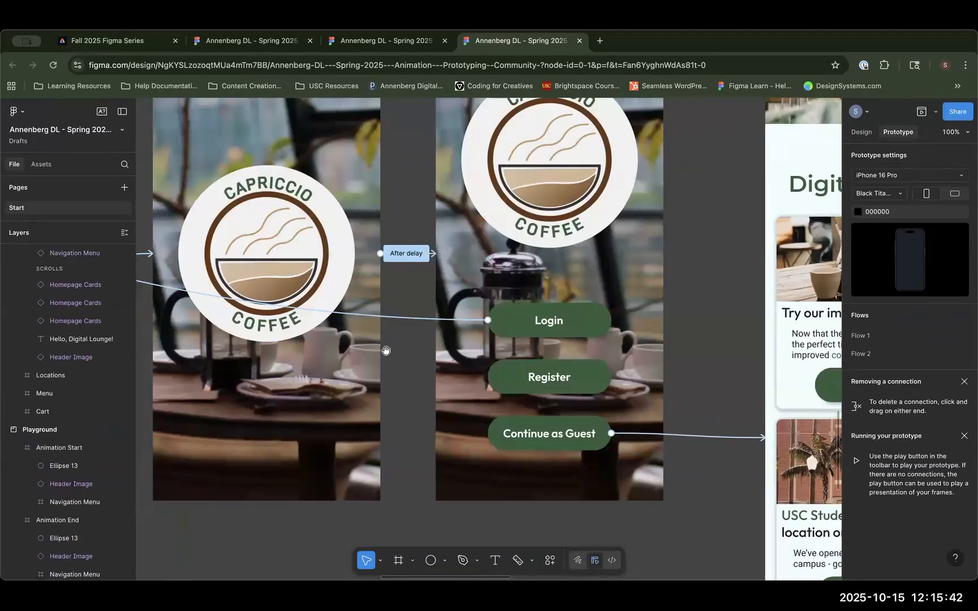
click(235, 172)
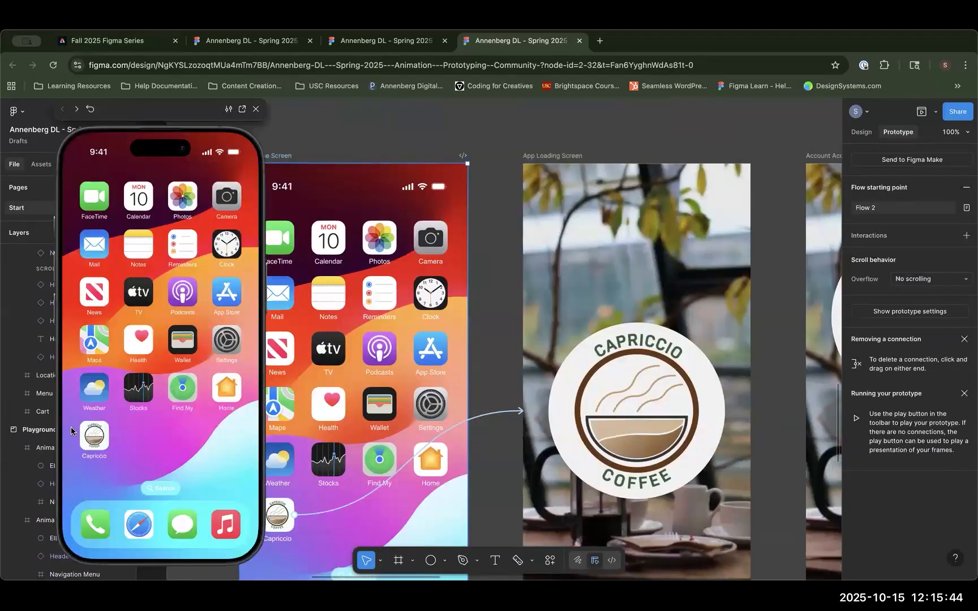
click(95, 441)
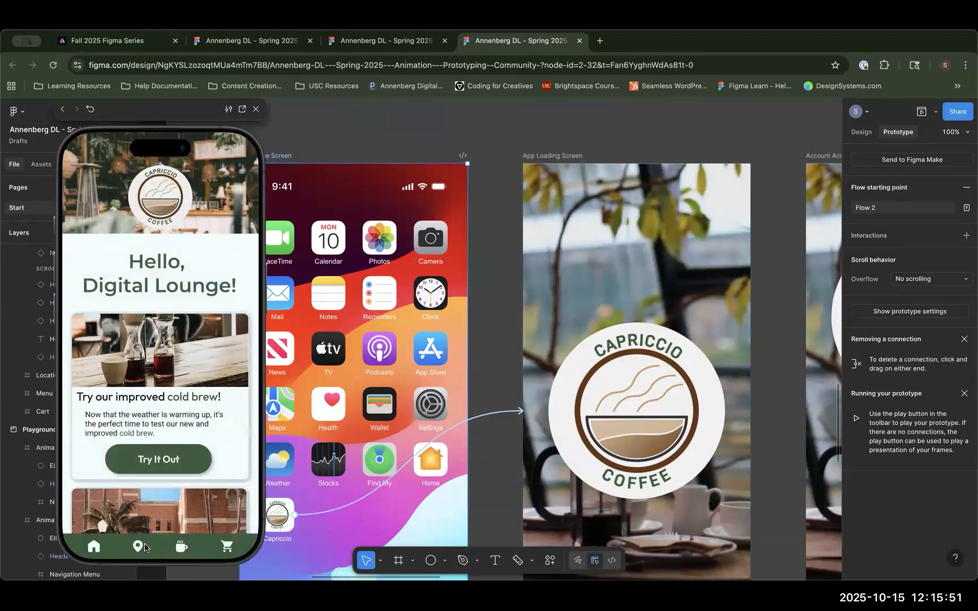
scroll(196, 456, down, 10)
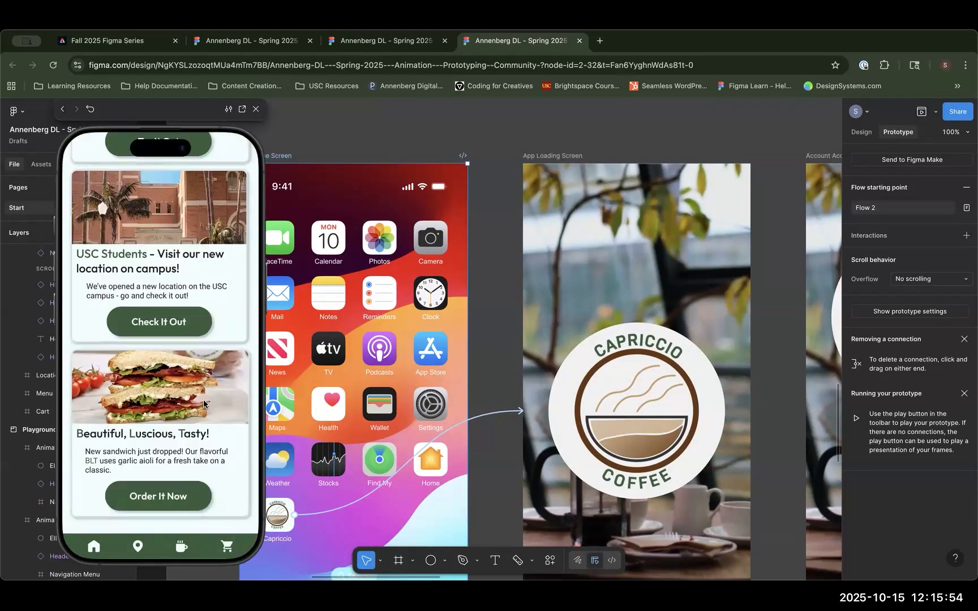
scroll(204, 404, up, 10)
scroll(192, 349, down, 10)
click(145, 547)
key(Escape)
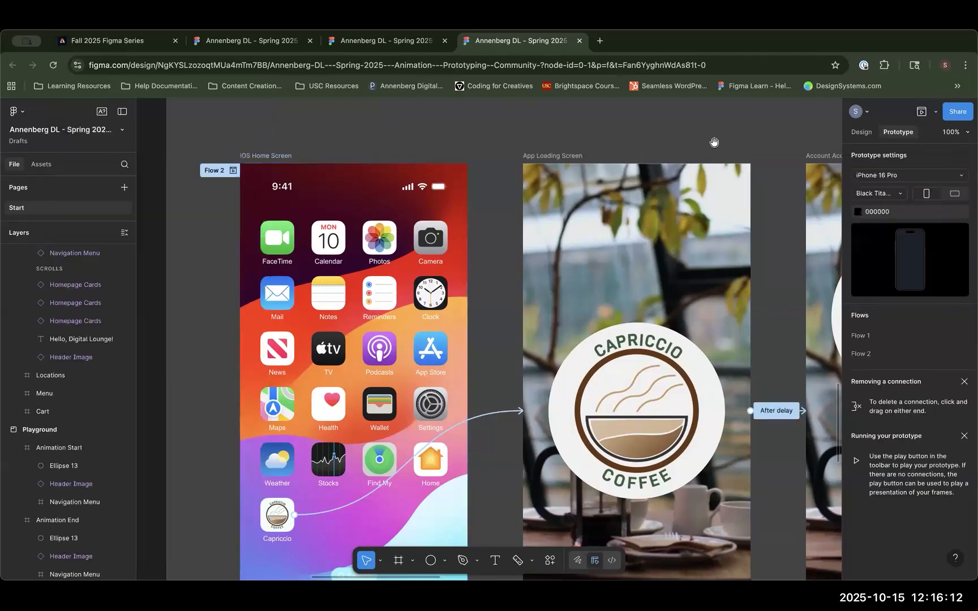
Step: Select the home icon component in the row of navigation icons above the Design section
scroll(714, 142, right, 12)
scroll(714, 142, up, 3)
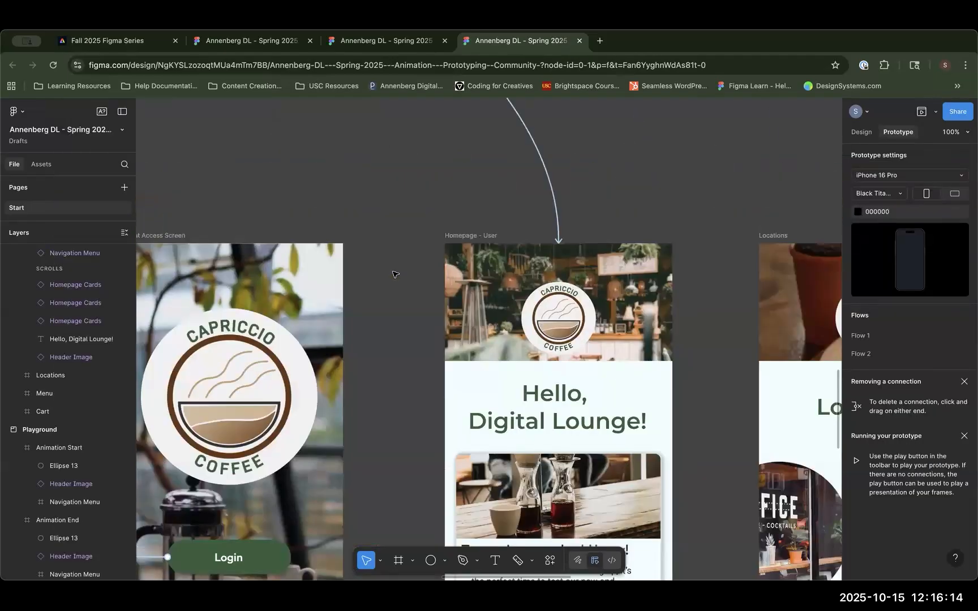
key(minus)
key(minus)
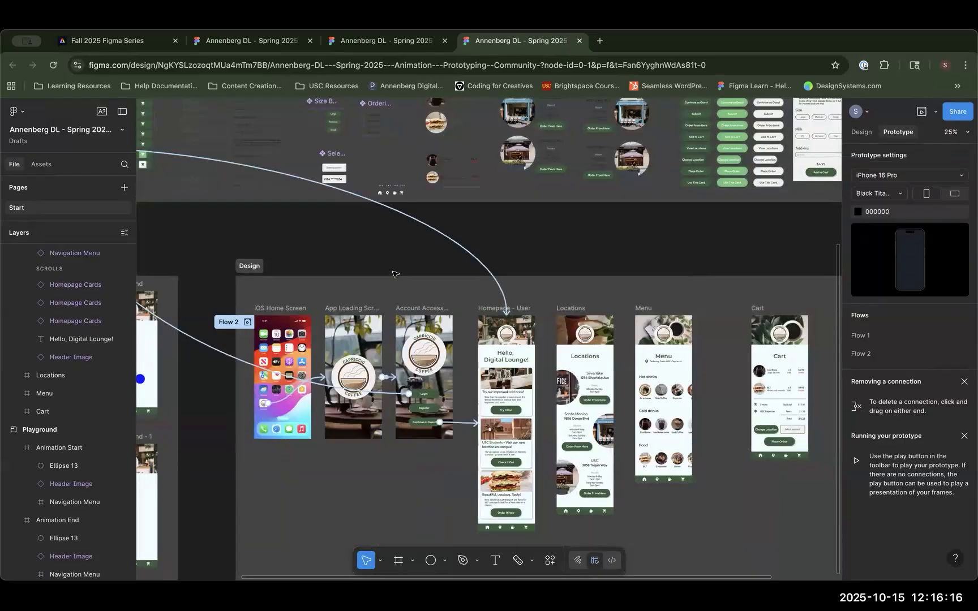
scroll(594, 280, right, 5)
scroll(594, 279, down, 3)
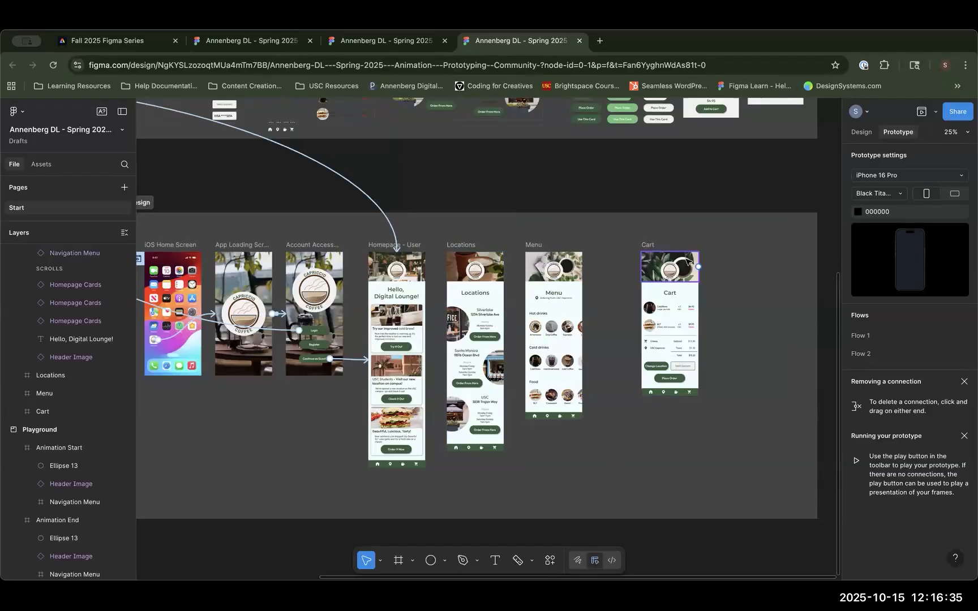
scroll(500, 258, up, 2)
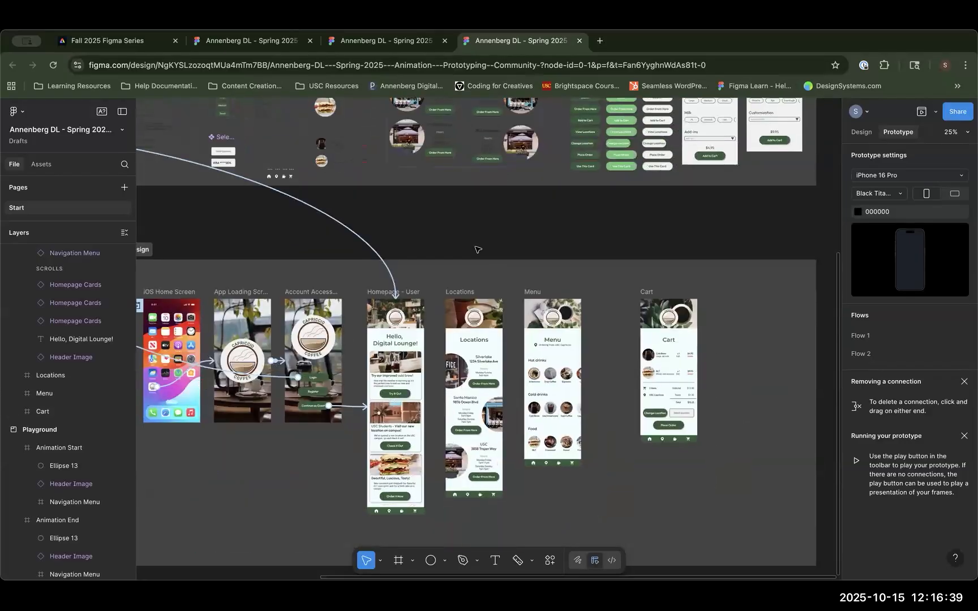
key(plus)
key(plus)
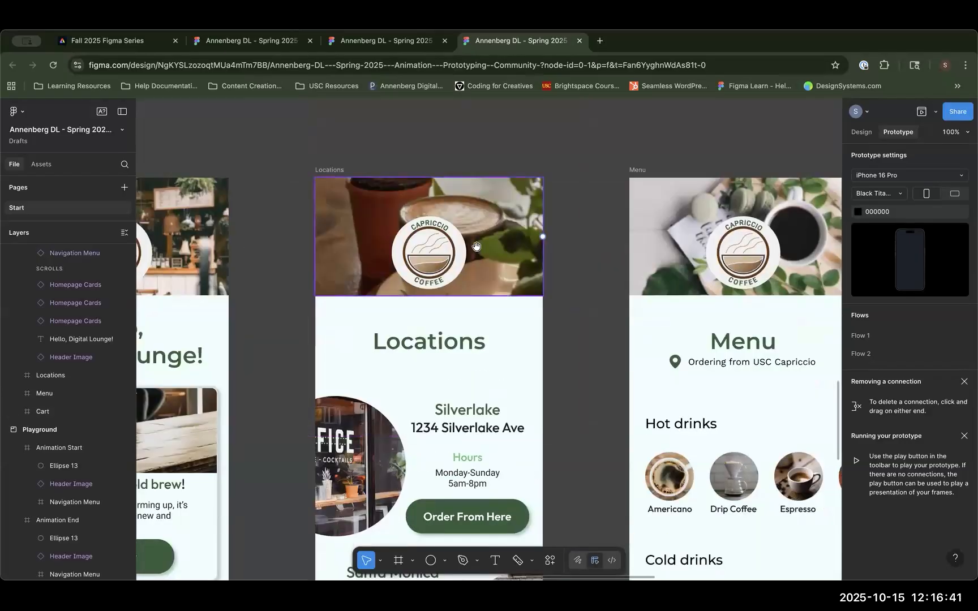
drag(252, 179, 692, 569)
drag(534, 302, 692, 539)
drag(595, 379, 776, 419)
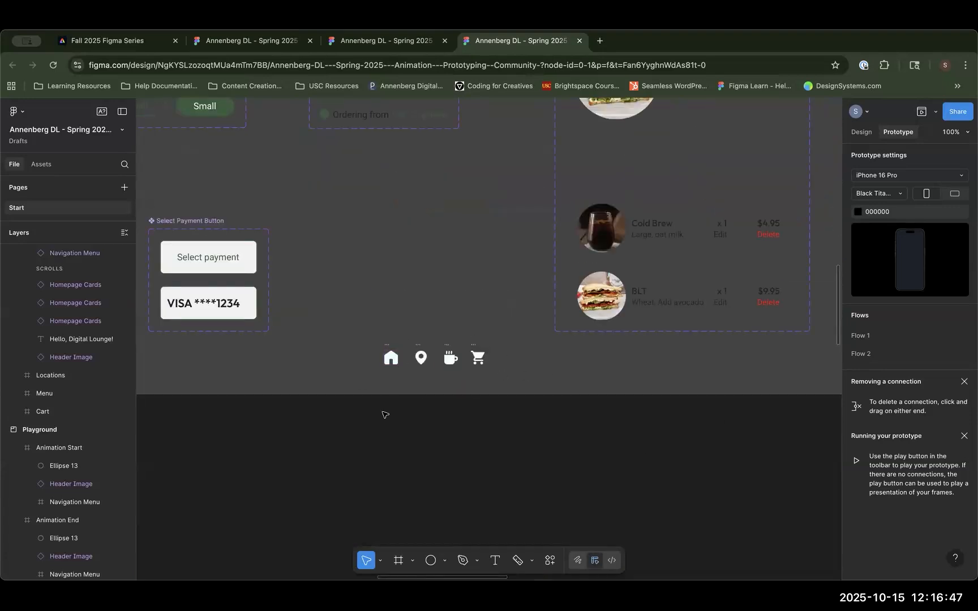
click(390, 357)
Step: Collapse the iOS Home Screen's expanded layers and locate the selected Home Button component in the layer list
scroll(56, 351, up, 10)
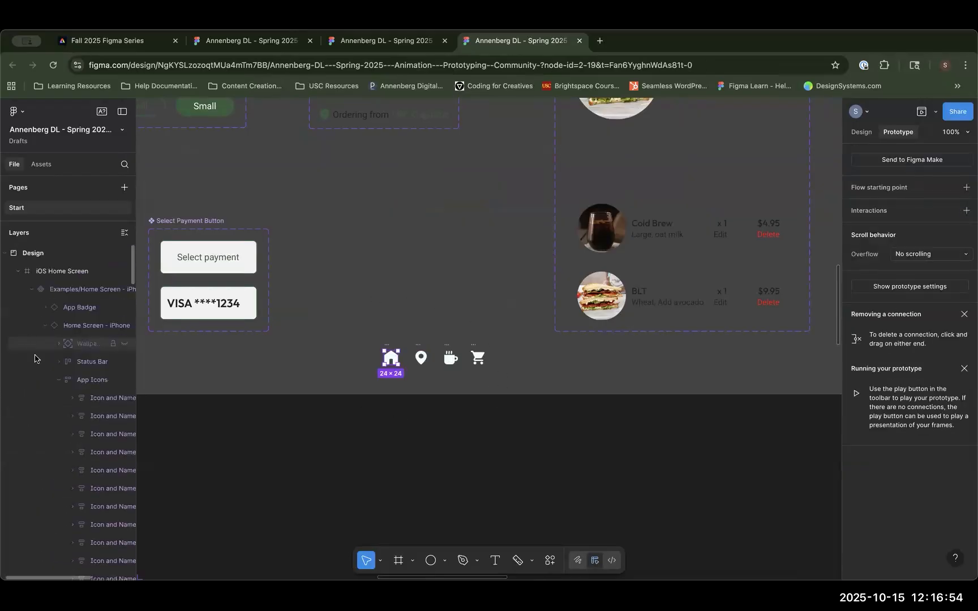
click(58, 379)
click(32, 291)
scroll(26, 525, down, 10)
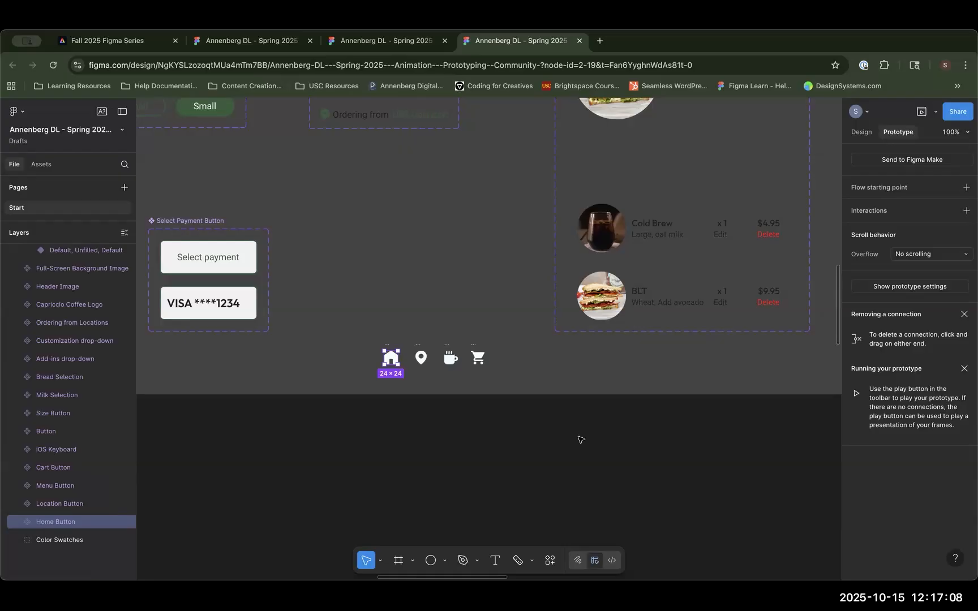
Step: Add an on-tap interaction to the Home Button component that navigates to Homepage - User with a Dissolve animation
key(minus)
drag(627, 451, 494, 280)
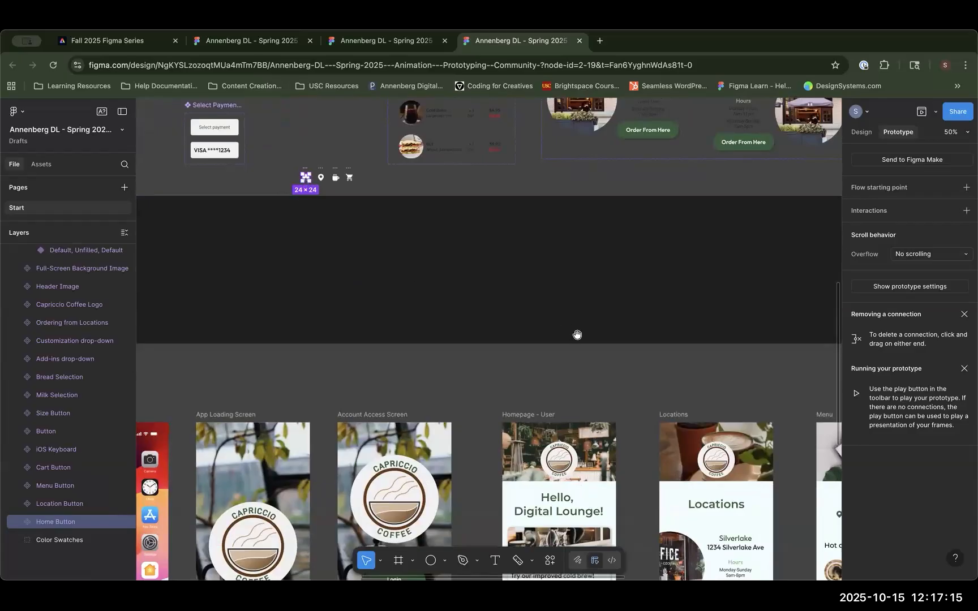
click(967, 214)
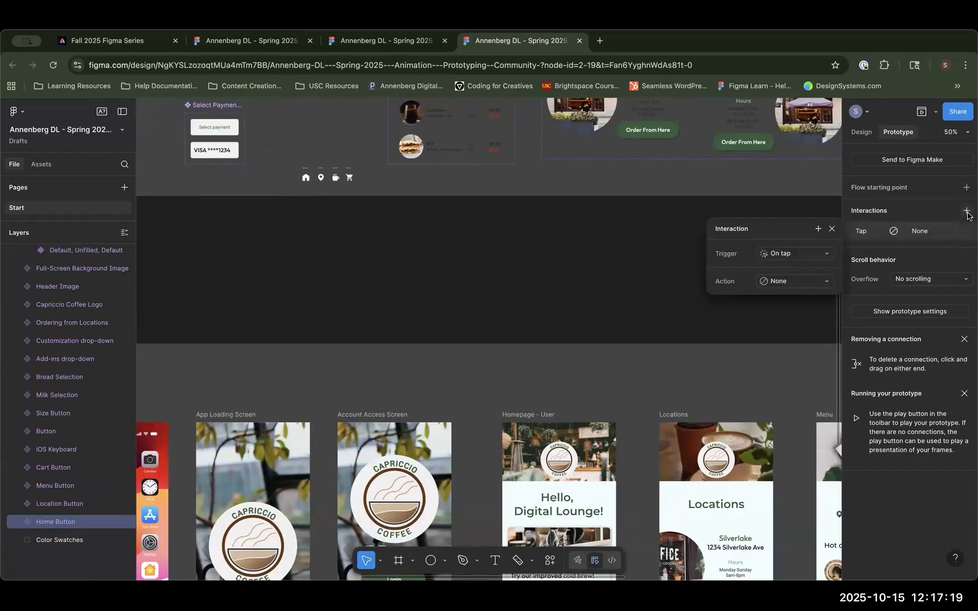
click(788, 284)
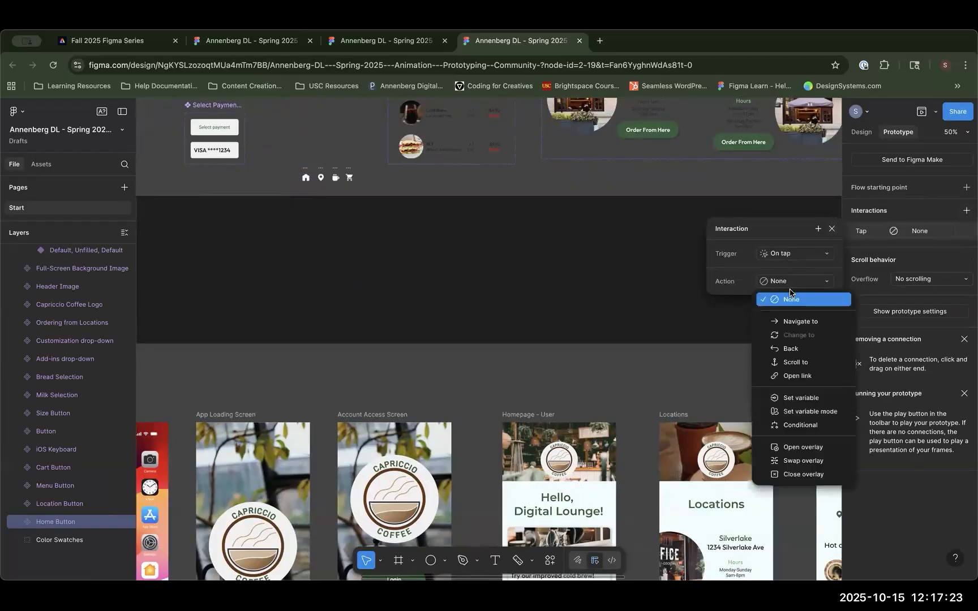
click(797, 321)
click(792, 305)
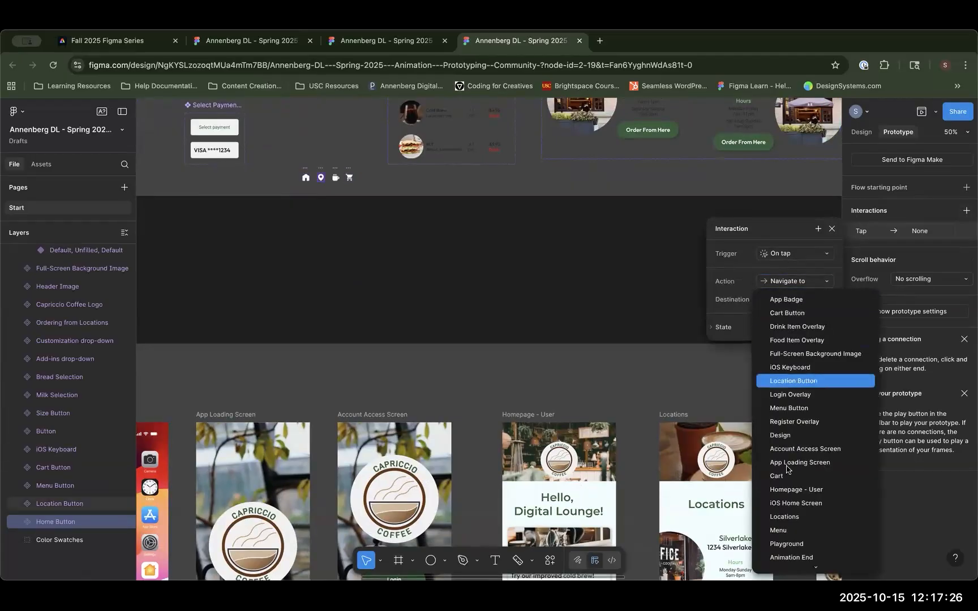
click(795, 490)
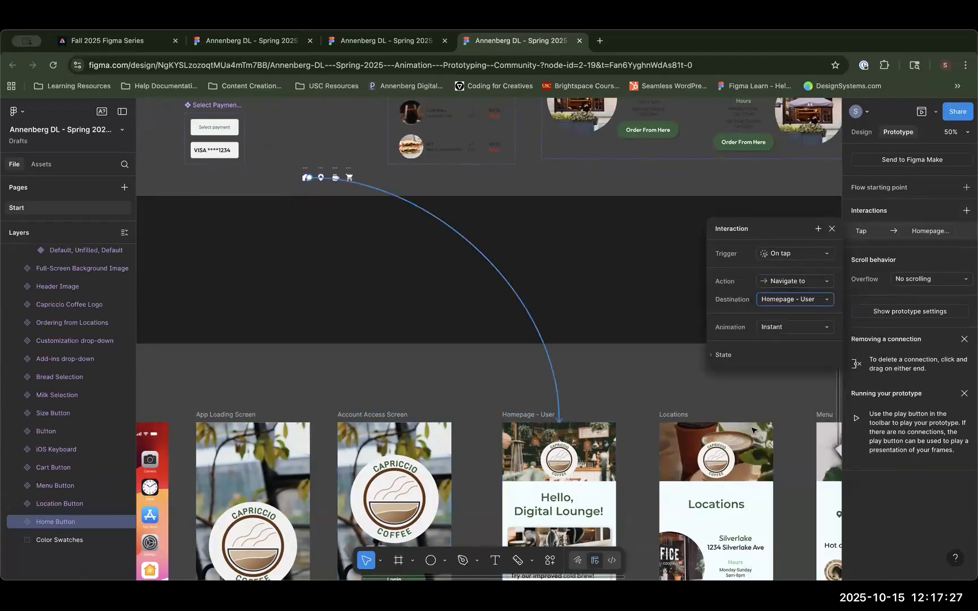
click(797, 328)
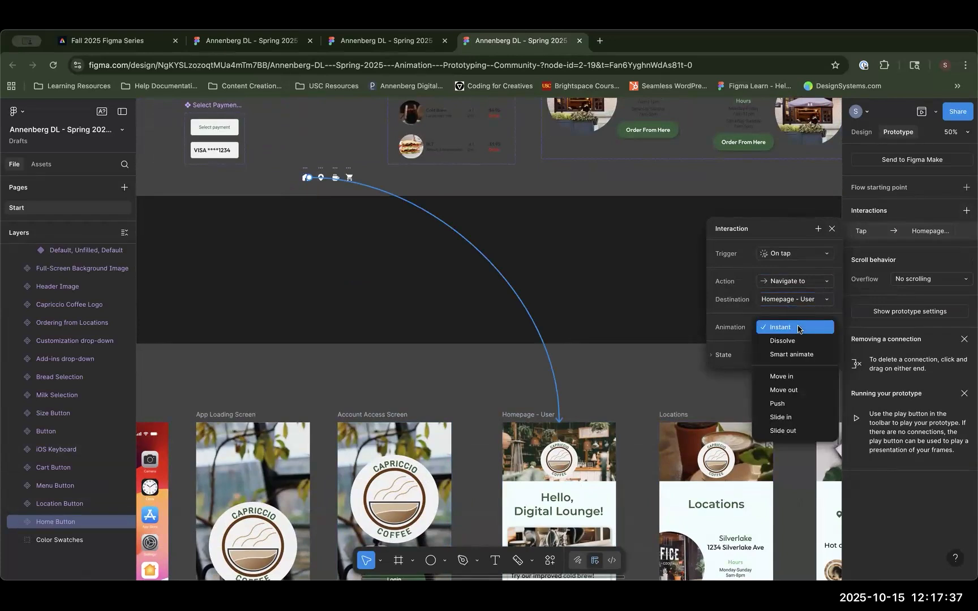
click(794, 342)
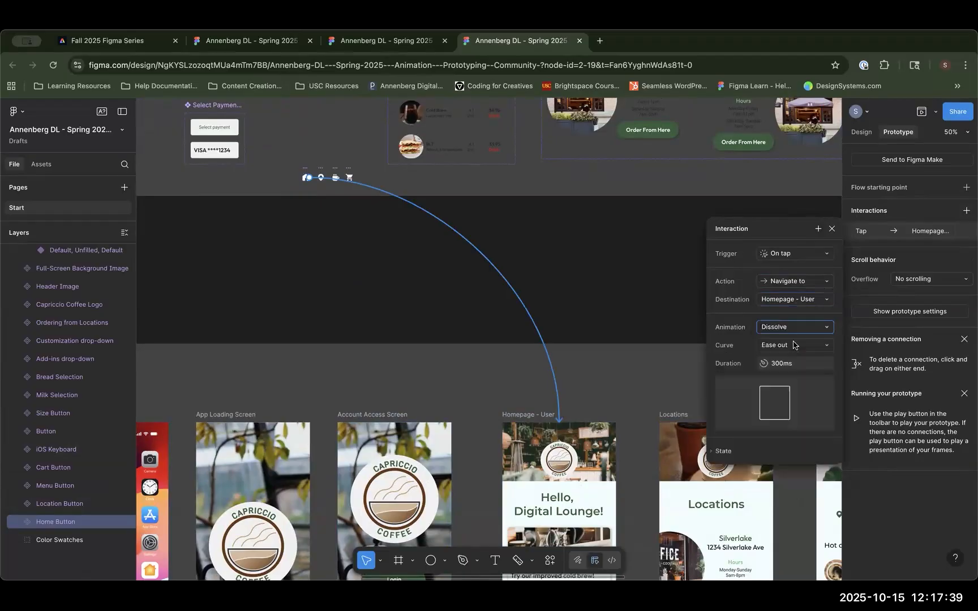
click(831, 229)
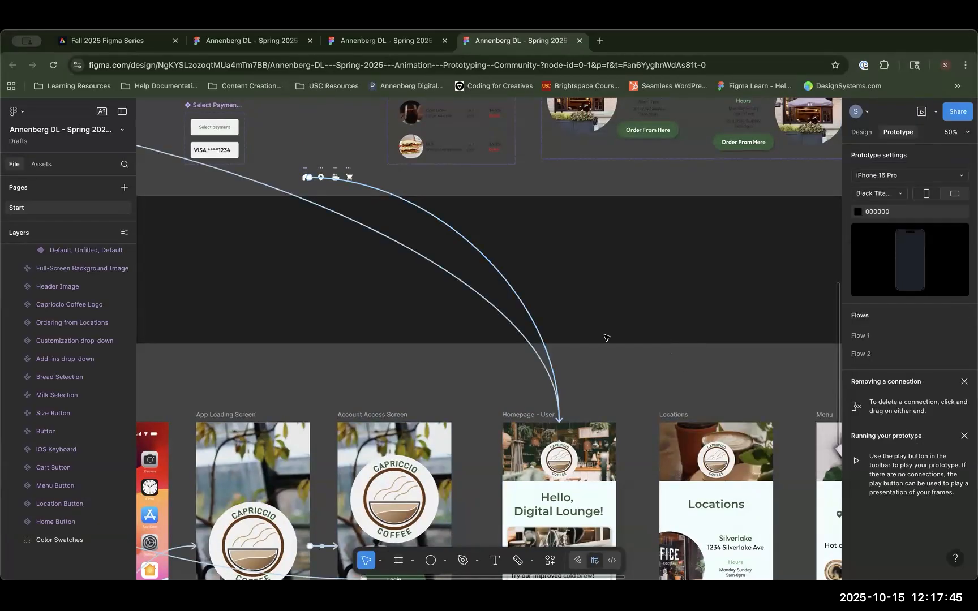
Step: Select the Design section and examine the home icon connections in the navigation menus of the homepage, Locations, Menu and Cart screens
drag(341, 286, 657, 428)
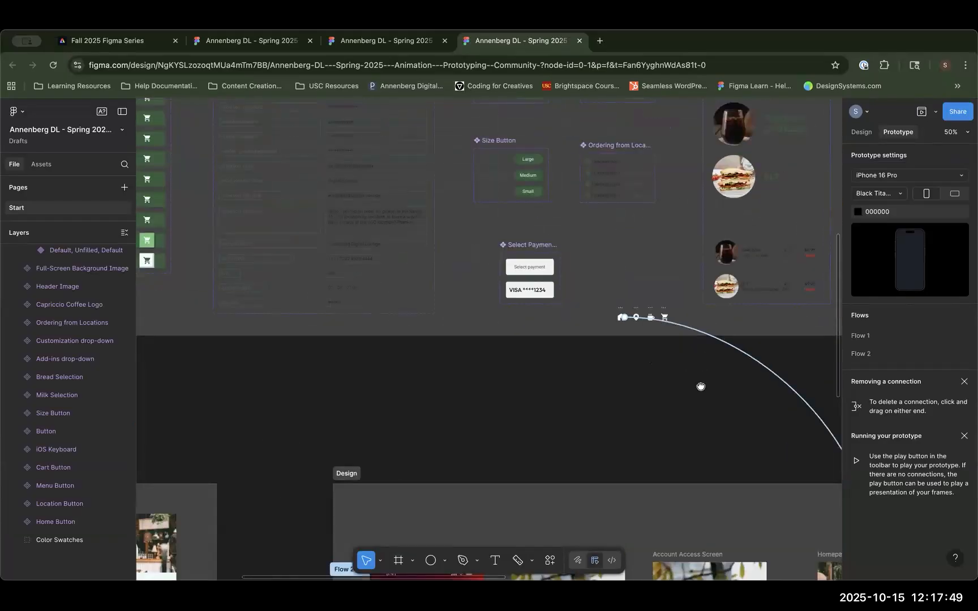
drag(700, 387, 555, 353)
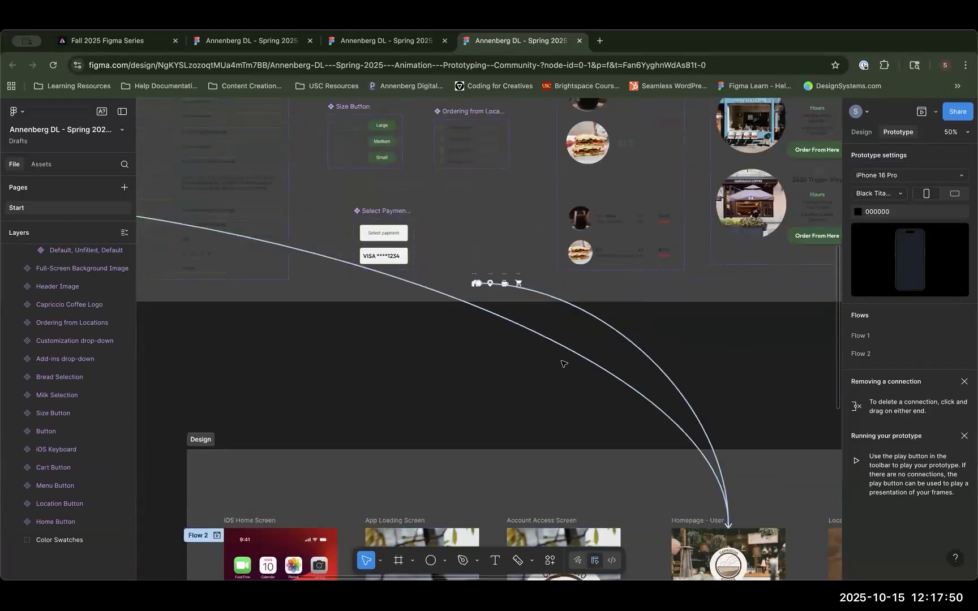
click(426, 289)
click(276, 386)
scroll(784, 498, left, 8)
scroll(783, 498, up, 2)
drag(683, 461, 251, 181)
drag(570, 362, 351, 161)
drag(634, 429, 581, 236)
click(616, 439)
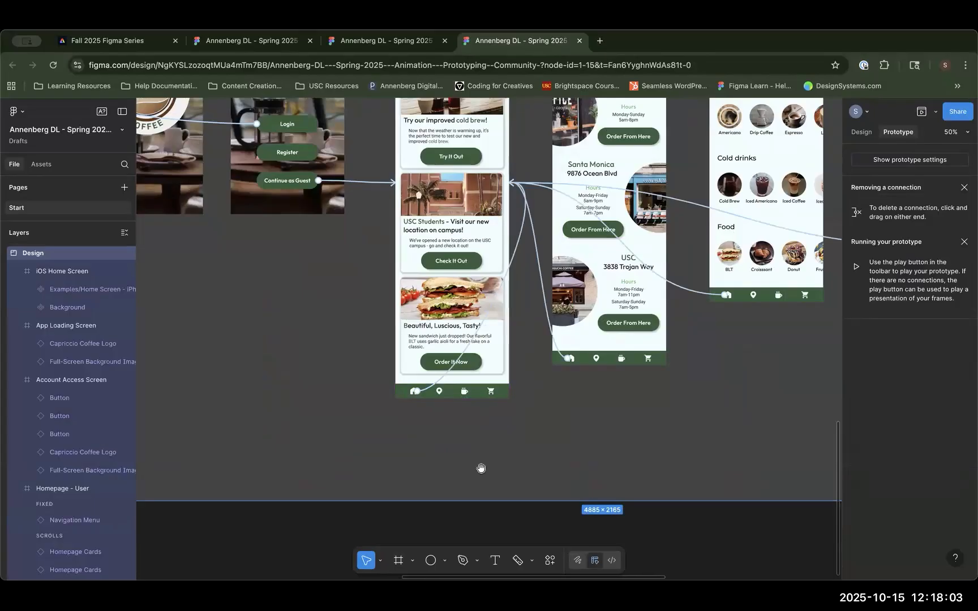
scroll(482, 468, right, 5)
scroll(482, 469, up, 1)
click(281, 425)
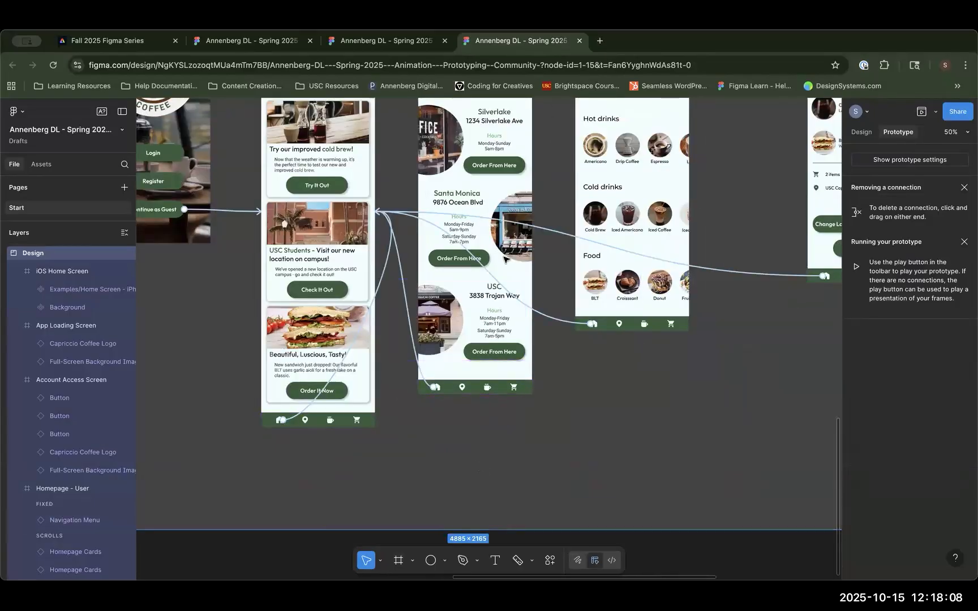
drag(536, 283, 432, 479)
scroll(432, 479, down, 5)
scroll(431, 479, left, 4)
click(300, 475)
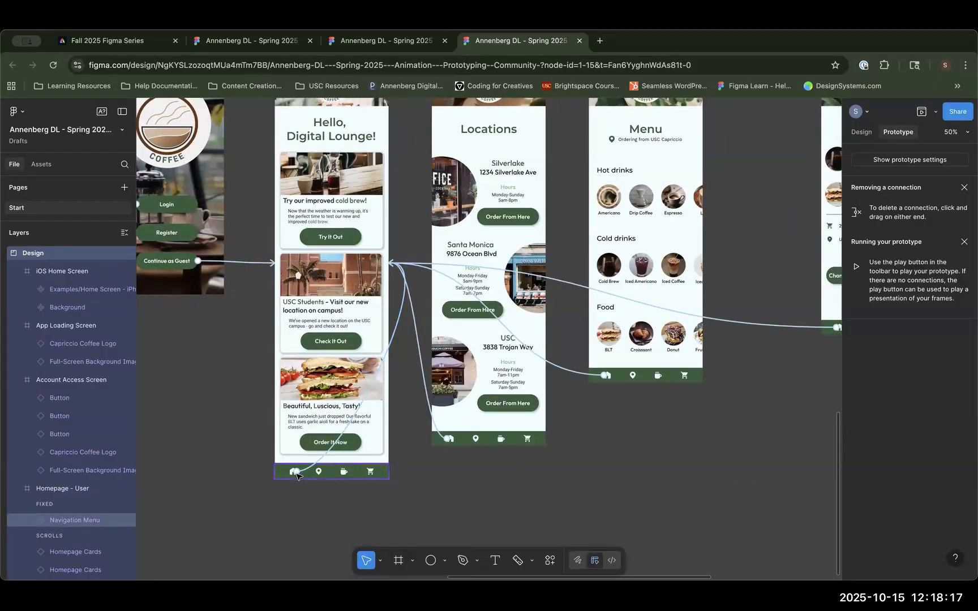
Step: Trace the homepage's incoming connections back to the component area, and deselect the Design section
key(Escape)
scroll(416, 257, up, 10)
scroll(415, 256, left, 2)
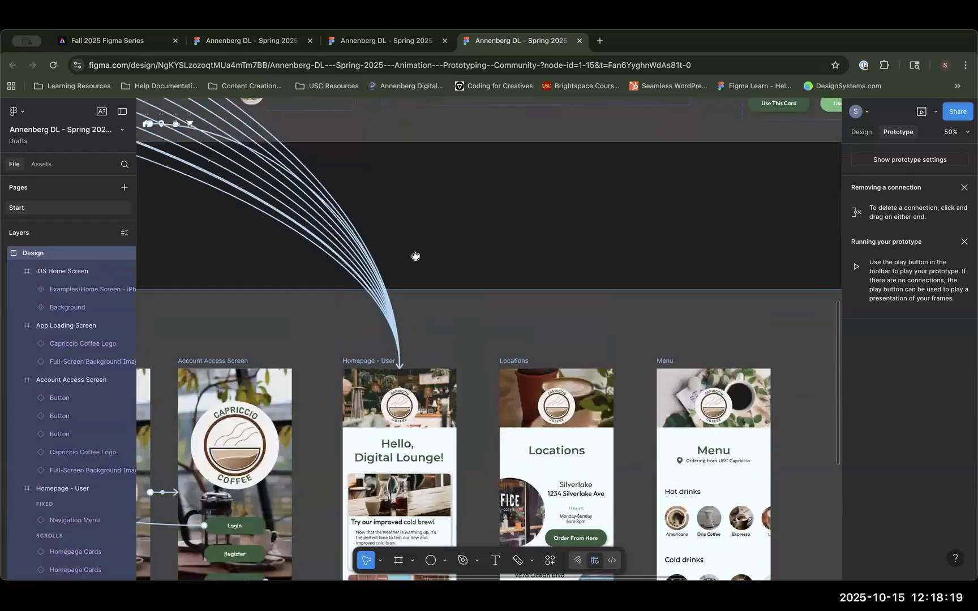
scroll(410, 334, up, 6)
scroll(410, 334, left, 6)
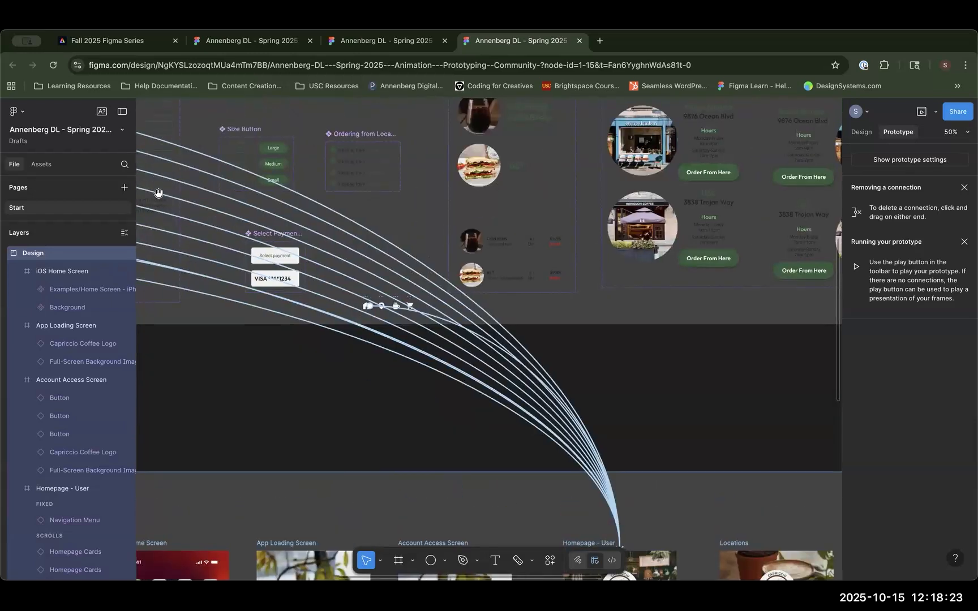
drag(672, 498, 600, 330)
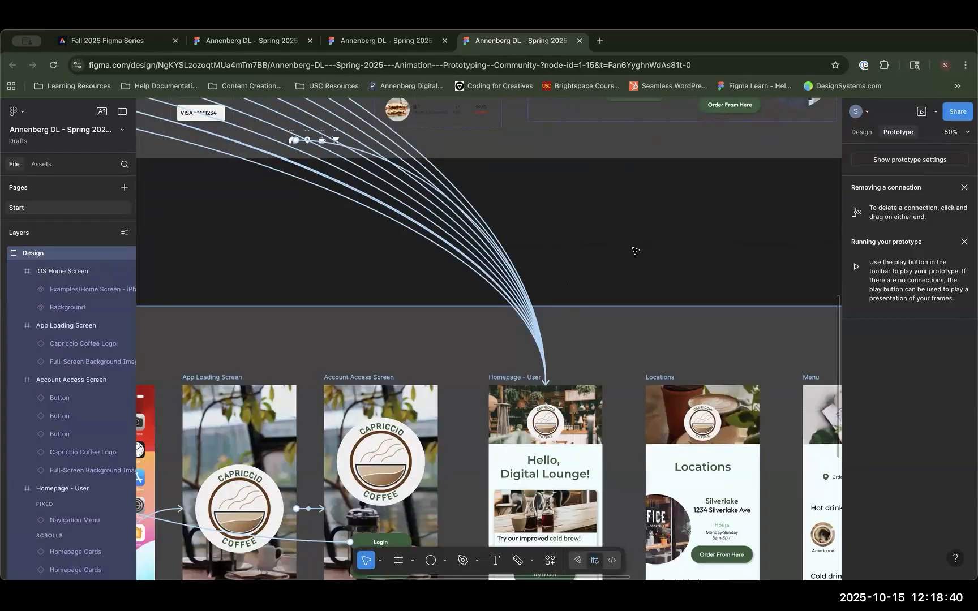
click(562, 251)
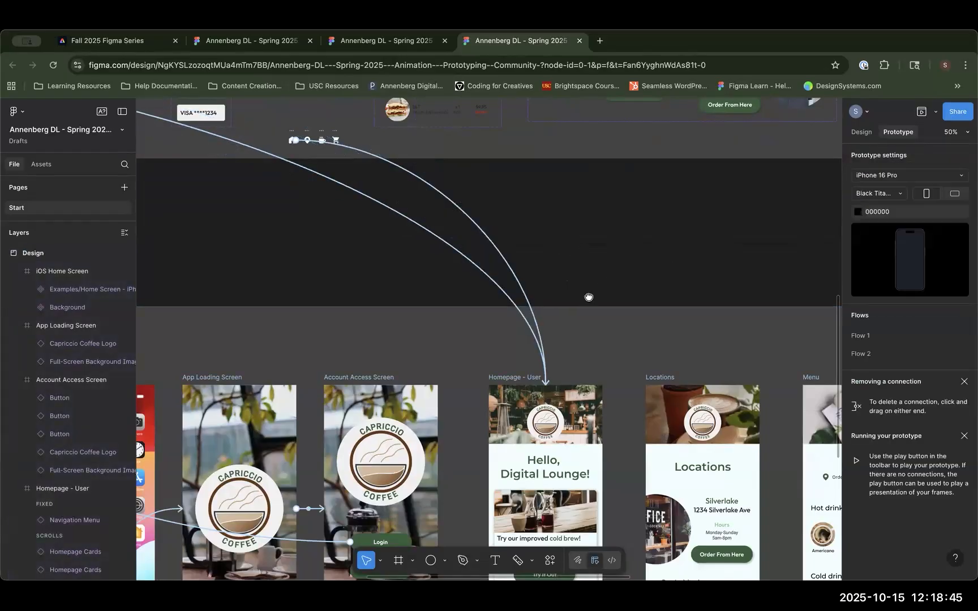
Step: Add an on-tap interaction to the location pin icon component that navigates to Locations with a Dissolve animation
scroll(589, 297, up, 5)
scroll(547, 375, right, 4)
scroll(547, 375, down, 2)
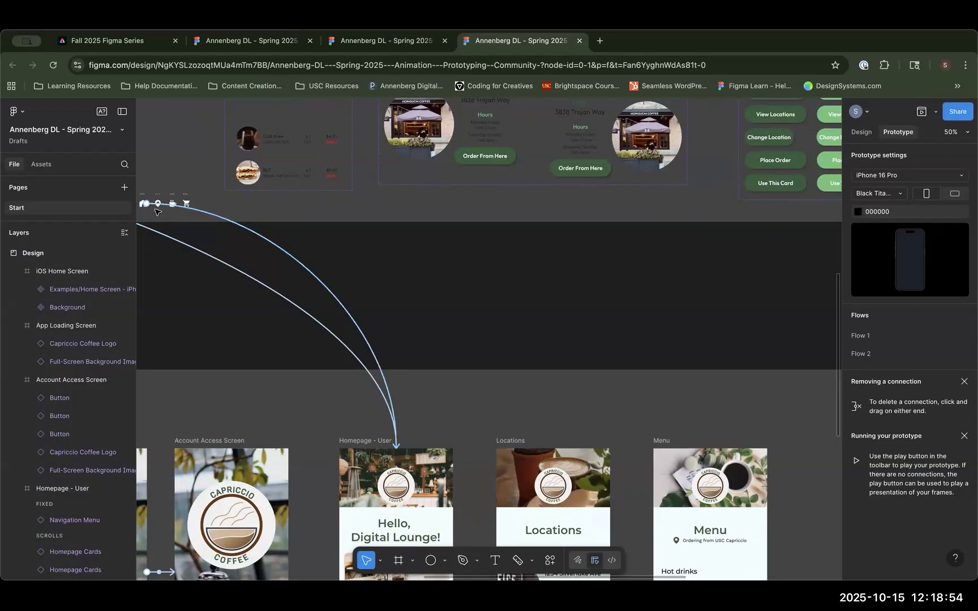
mouse_move(159, 205)
click(161, 208)
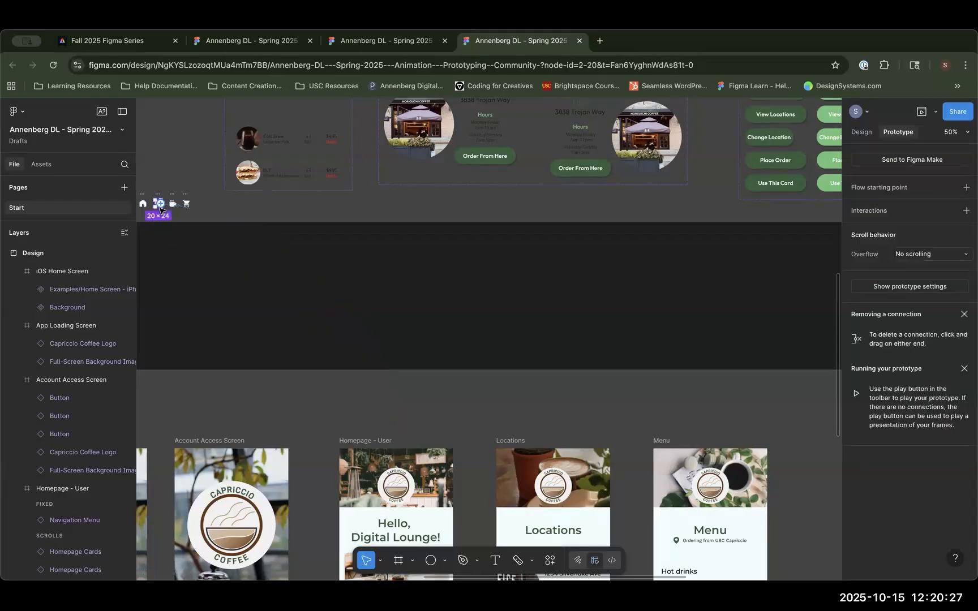
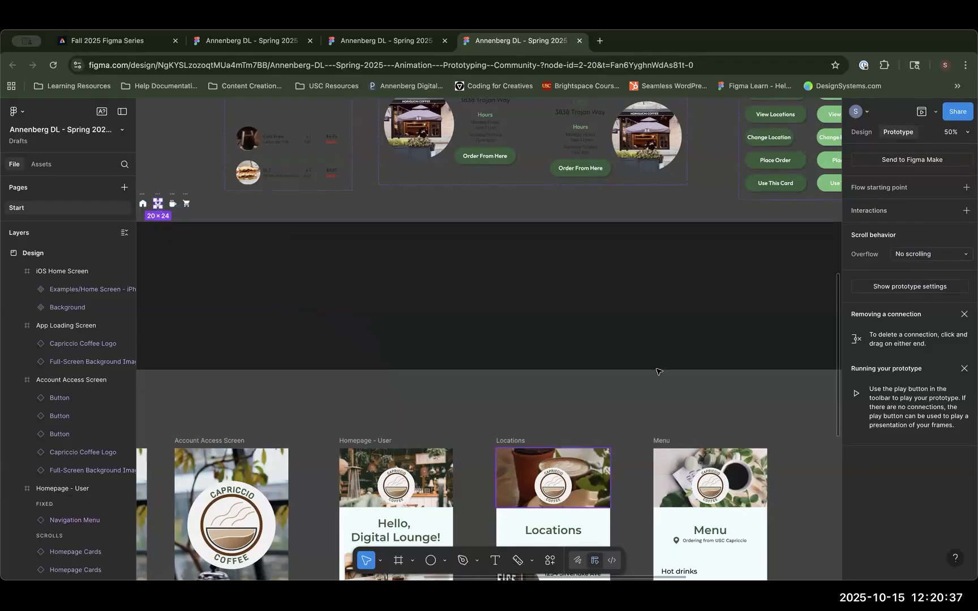
click(966, 211)
click(827, 282)
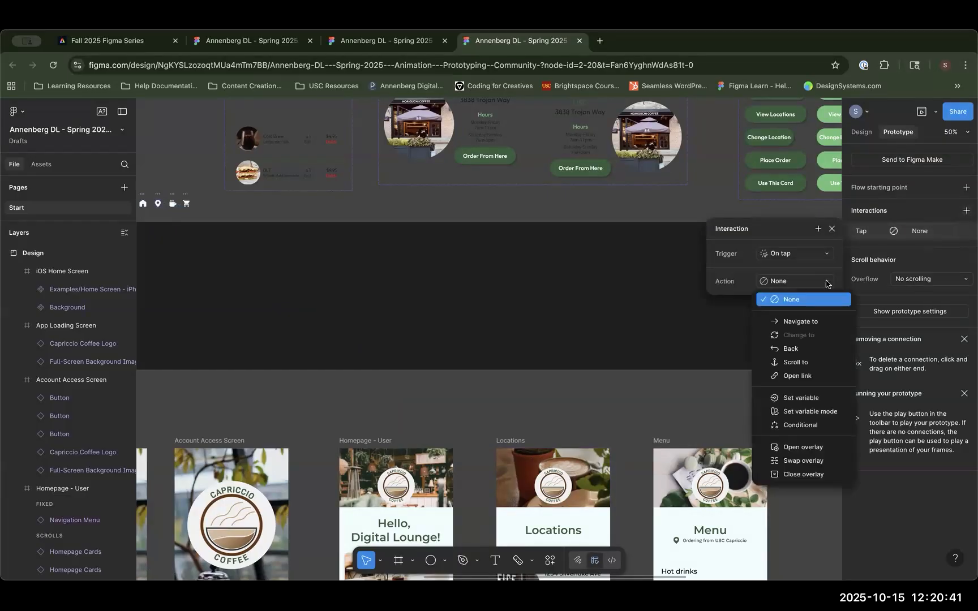
click(815, 321)
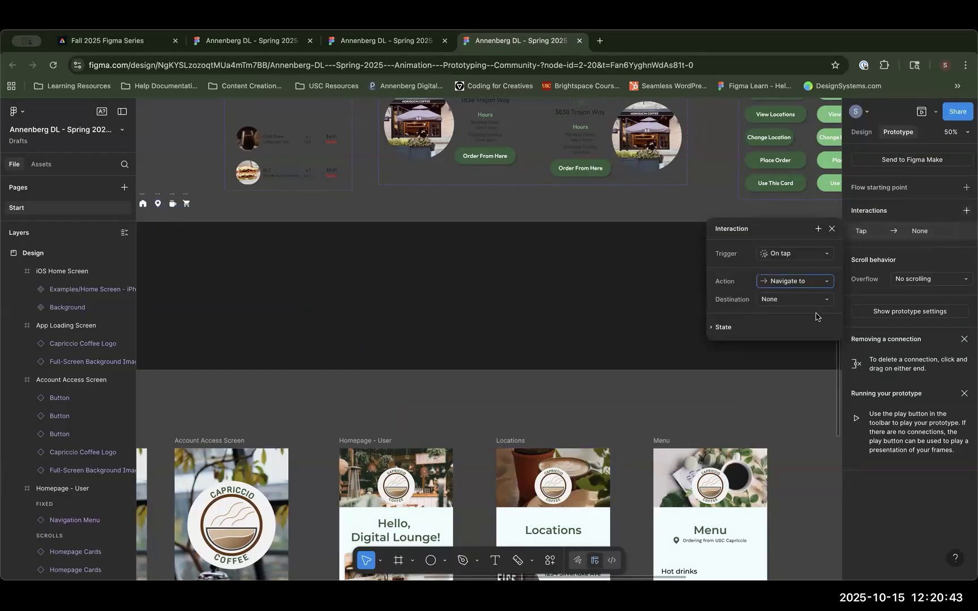
click(810, 300)
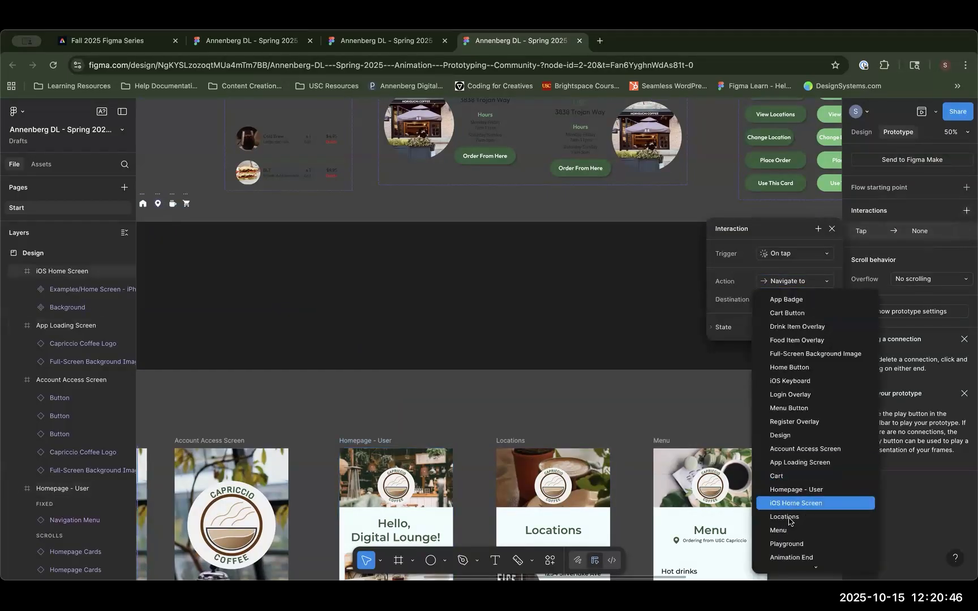
click(786, 516)
click(795, 327)
click(786, 341)
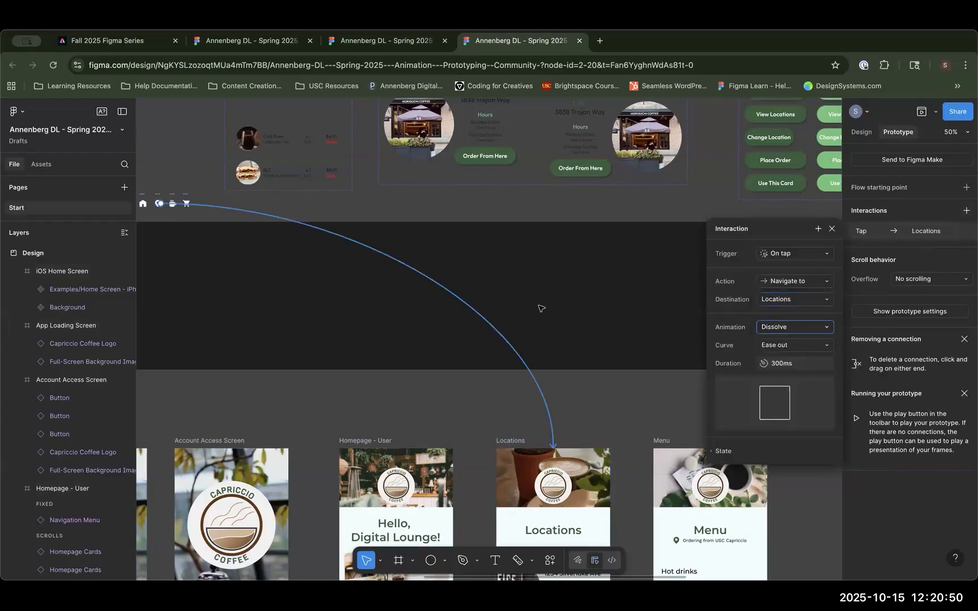
Step: Add an on-tap interaction to the coffee cup icon component that navigates to Menu with a Dissolve animation
click(567, 339)
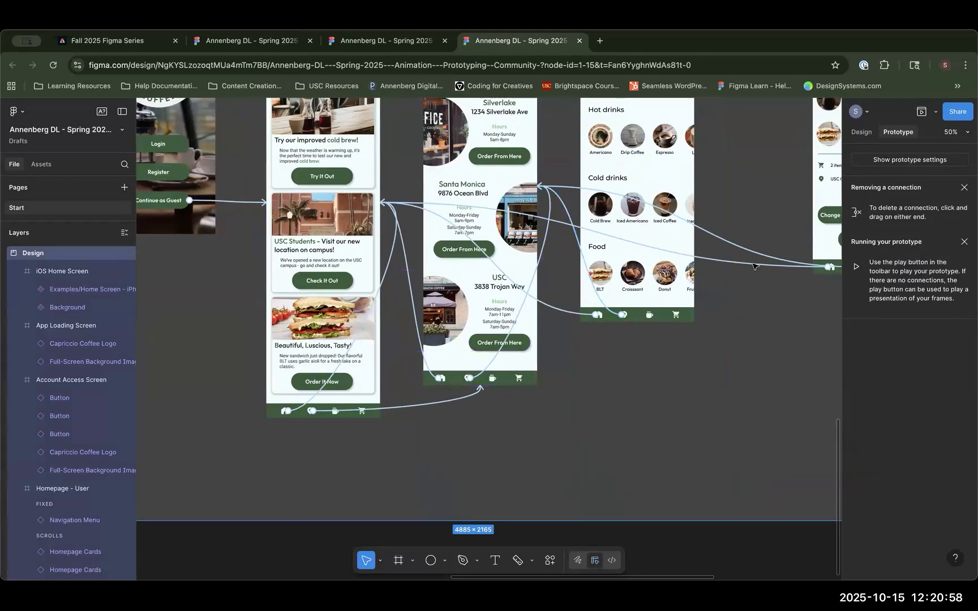
scroll(639, 401, up, 5)
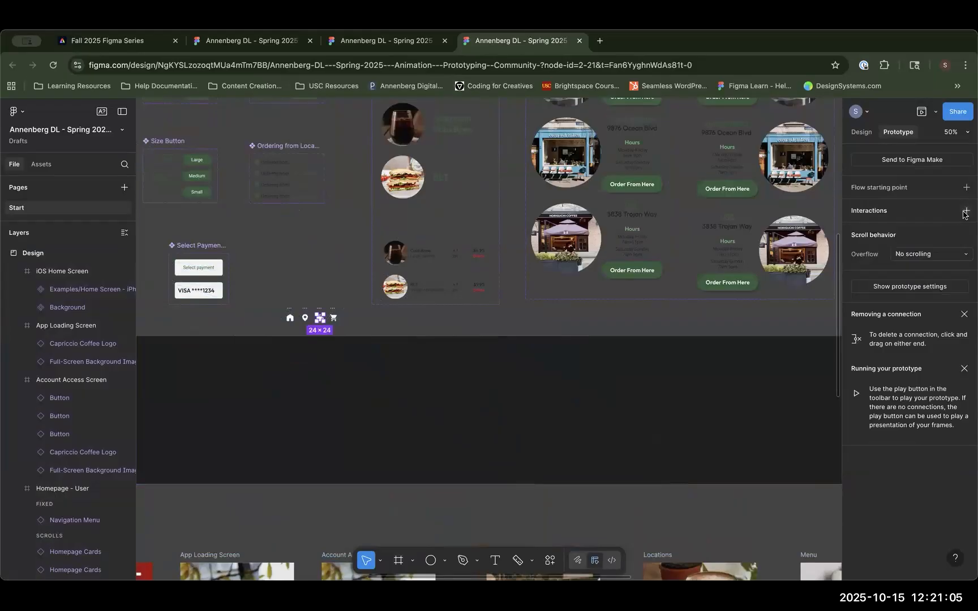
click(966, 211)
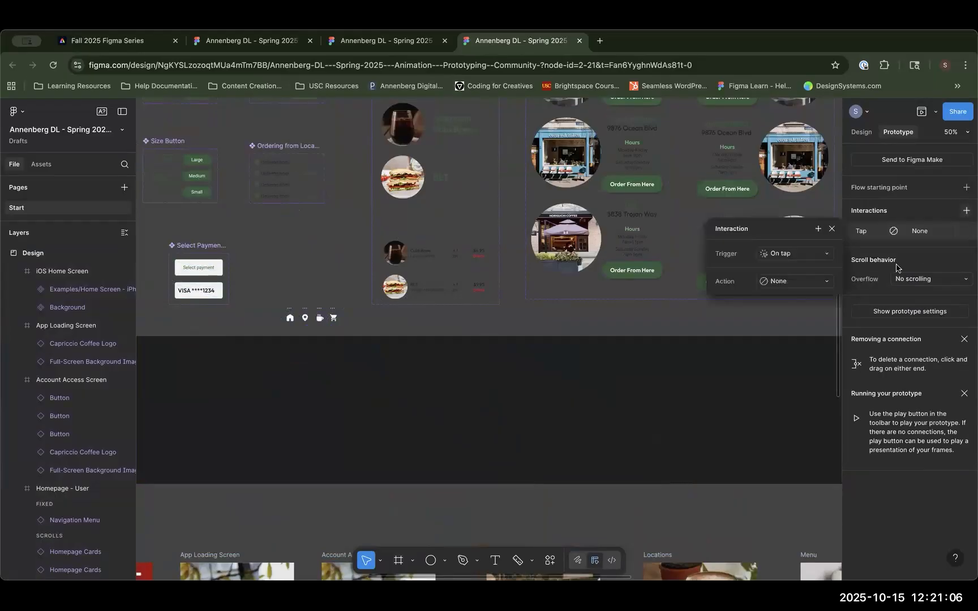
click(808, 282)
click(799, 322)
click(784, 300)
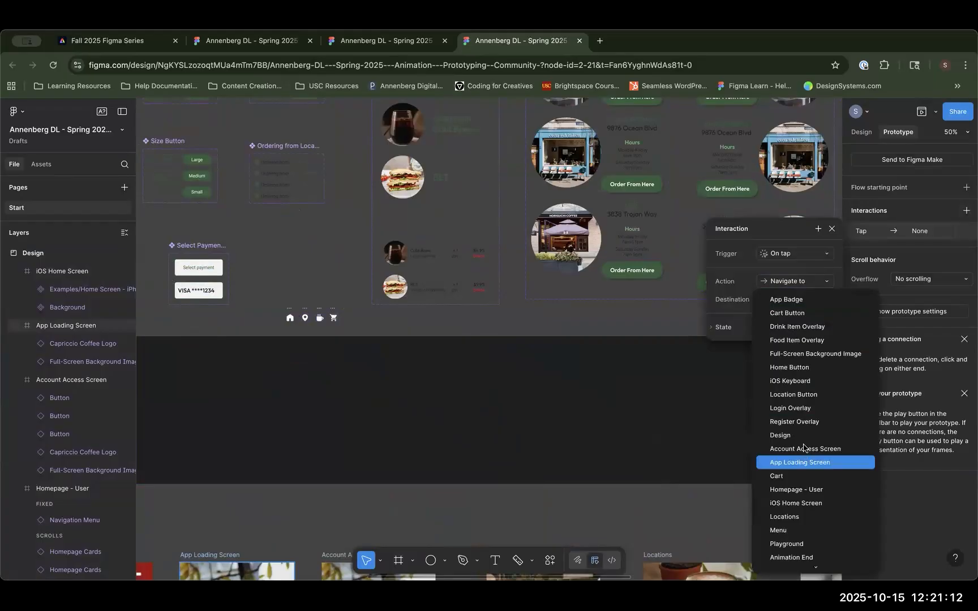
click(789, 530)
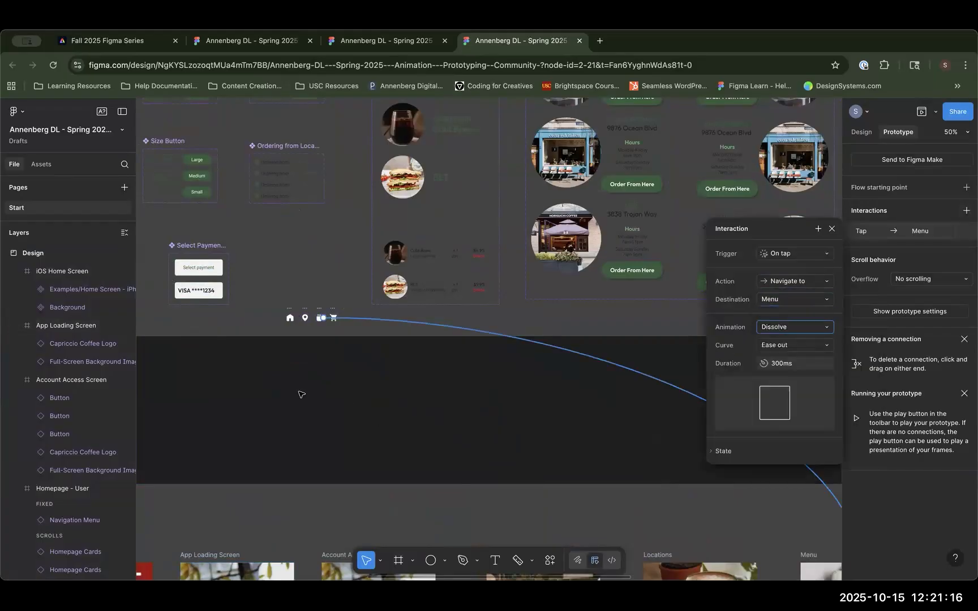
key(Escape)
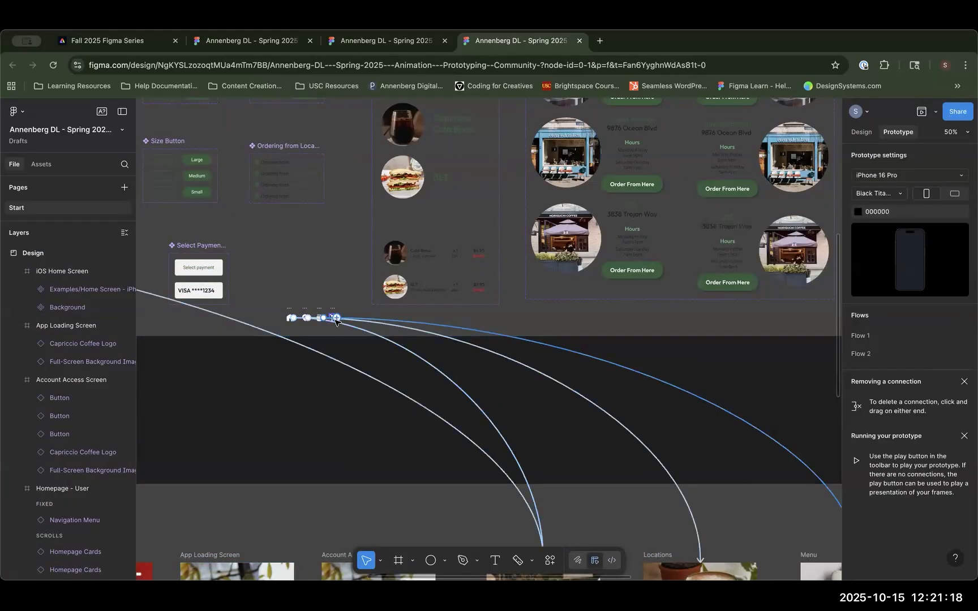
Step: Add an on-tap interaction to the shopping cart icon component that navigates to Cart with a Dissolve animation
click(333, 319)
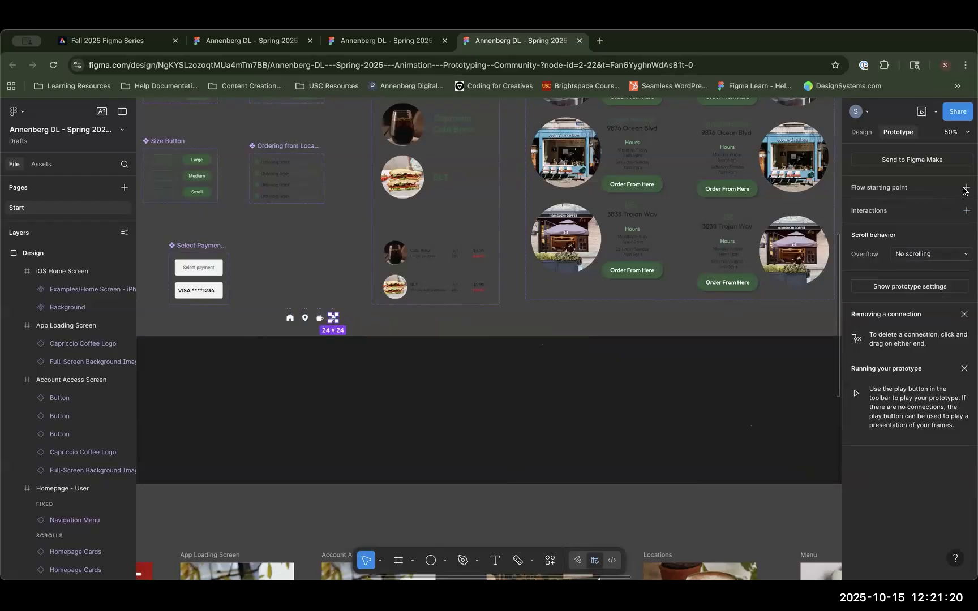
click(967, 211)
click(797, 476)
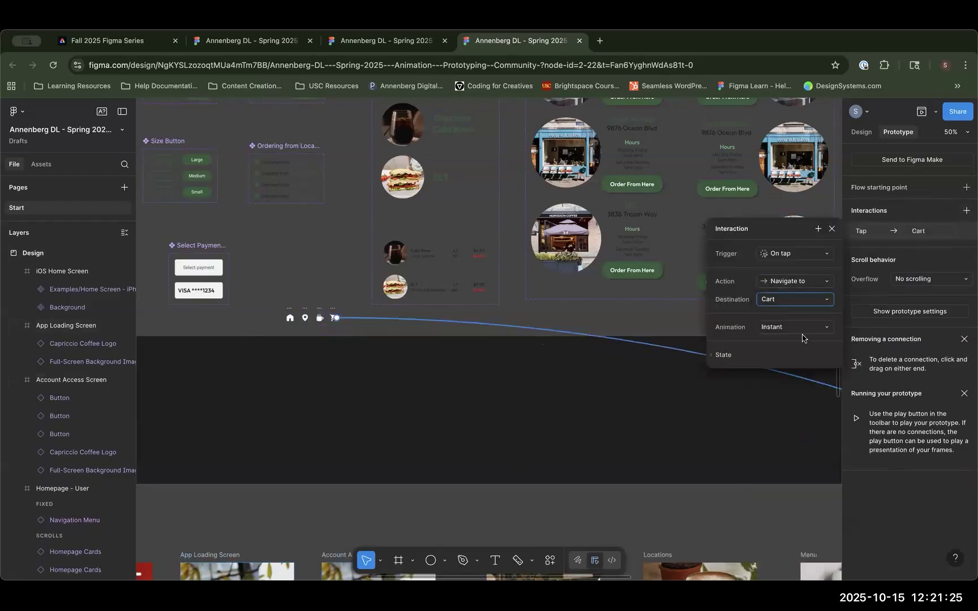
click(798, 333)
click(767, 356)
key(Escape)
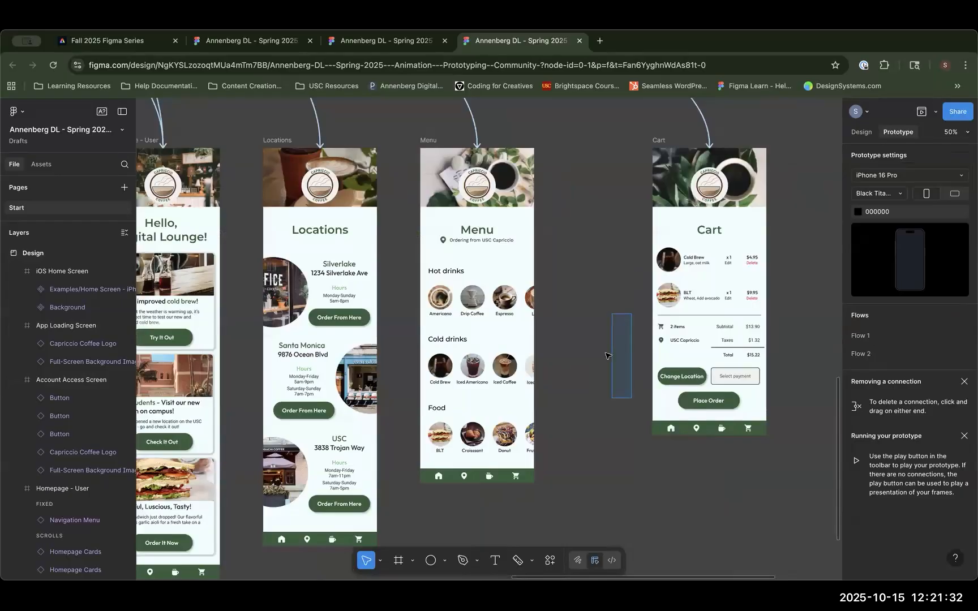
Step: Preview Flow 2 from the iOS Home Screen, open the Capriccio app and go through the login overlay to the homepage
scroll(642, 242, down, 5)
click(701, 464)
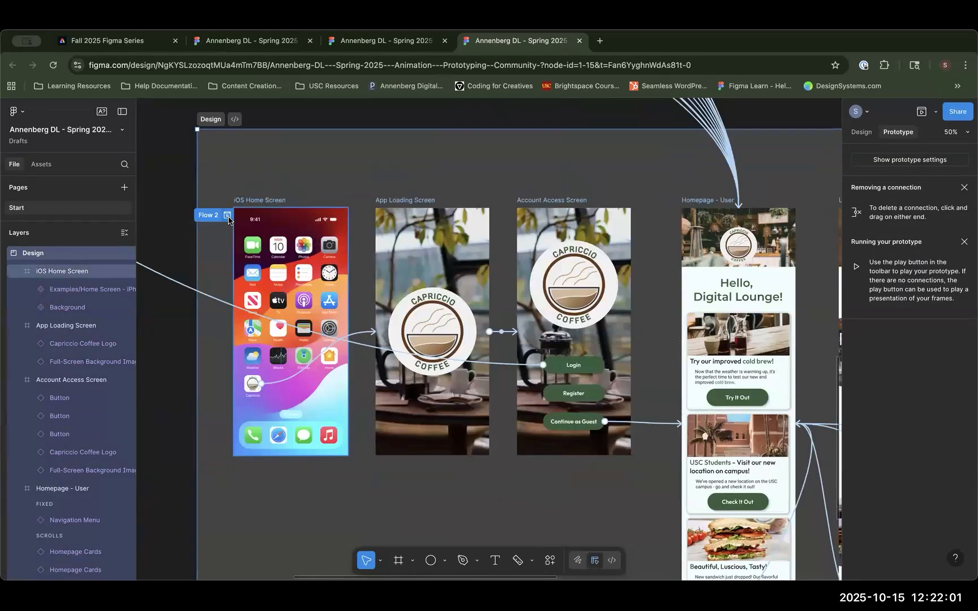
click(227, 216)
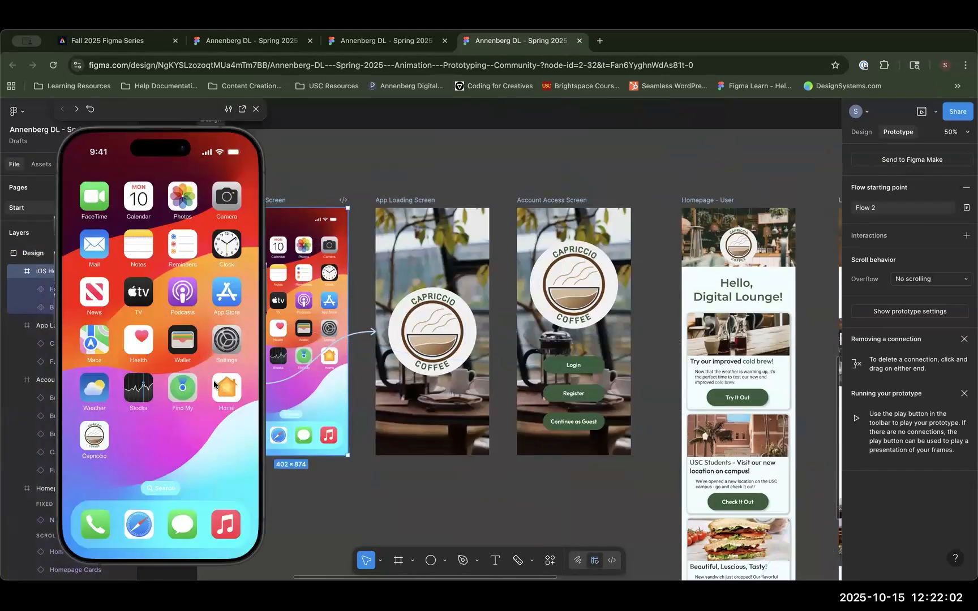
click(93, 438)
click(178, 404)
click(164, 314)
click(154, 375)
click(164, 420)
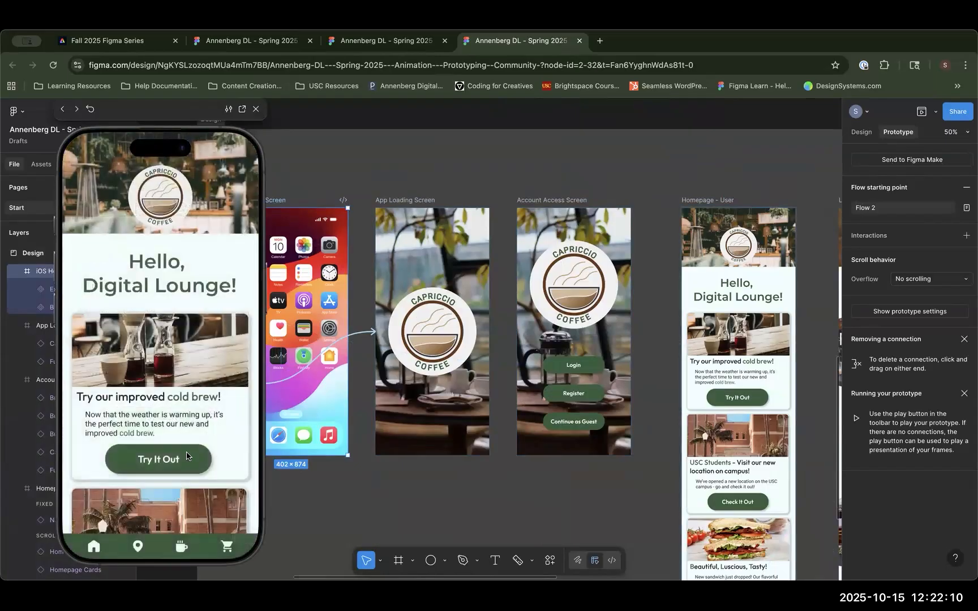
Step: Test the navigation menu in the preview by scrolling the homepage and opening the Locations, Menu and Cart screens through their icons
scroll(179, 395, down, 5)
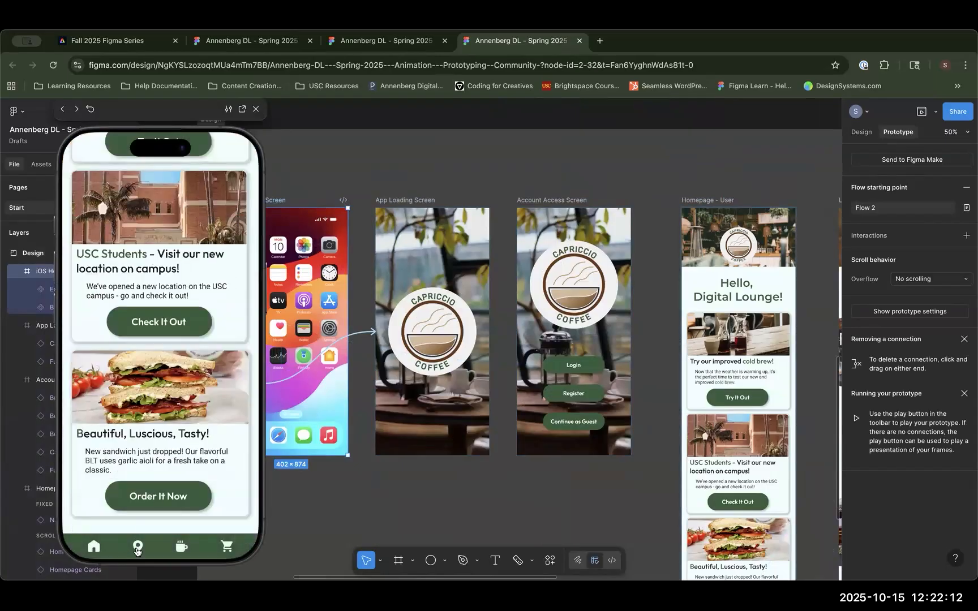
click(138, 547)
scroll(193, 390, down, 5)
click(188, 543)
scroll(199, 391, up, 1)
click(227, 543)
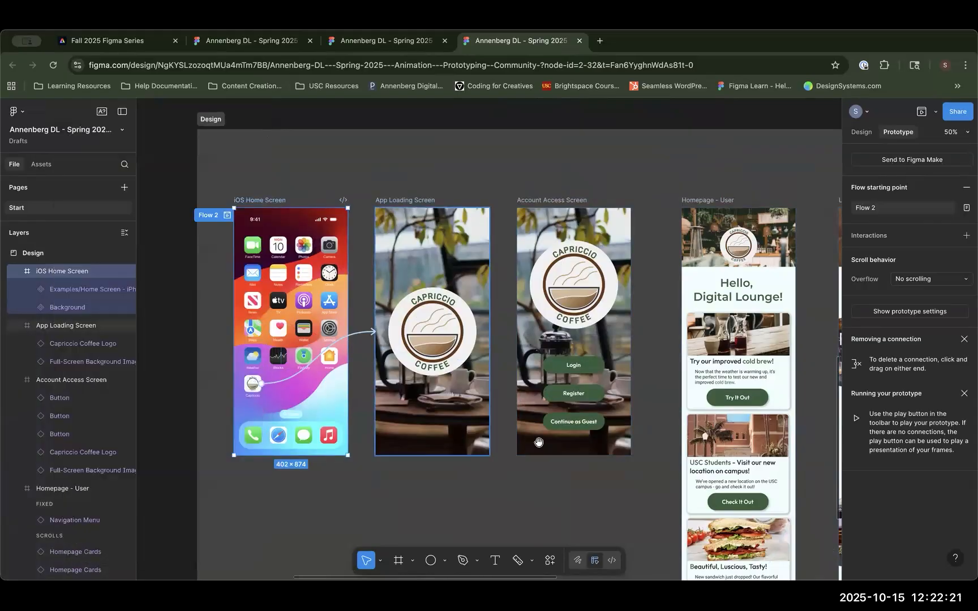
Step: Set the scroll position of the Locations screen's navigation menu to Fixed (stay in place)
drag(350, 316, 286, 257)
scroll(453, 454, down, 6)
scroll(454, 454, right, 7)
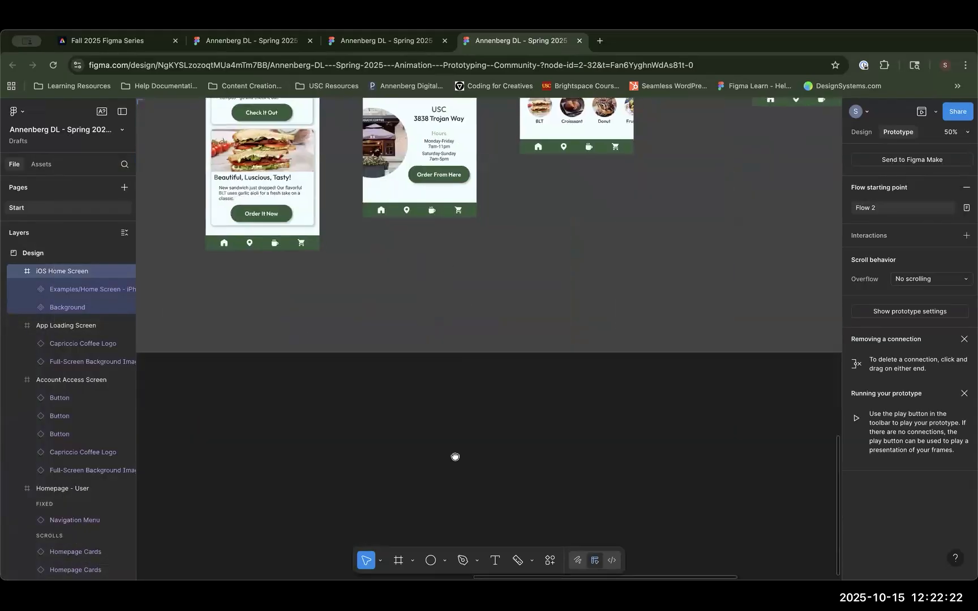
scroll(450, 441, up, 4)
click(436, 432)
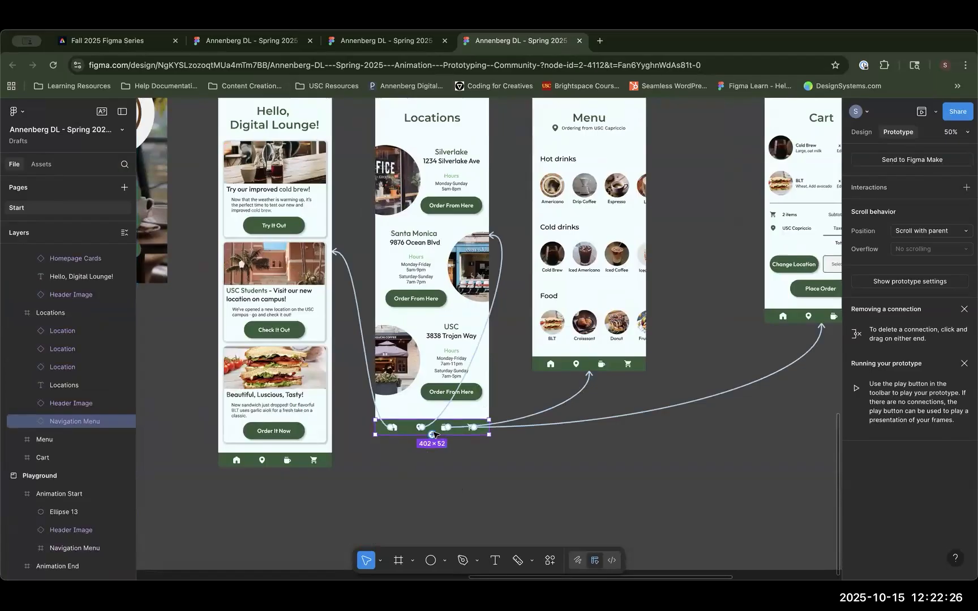
click(299, 463)
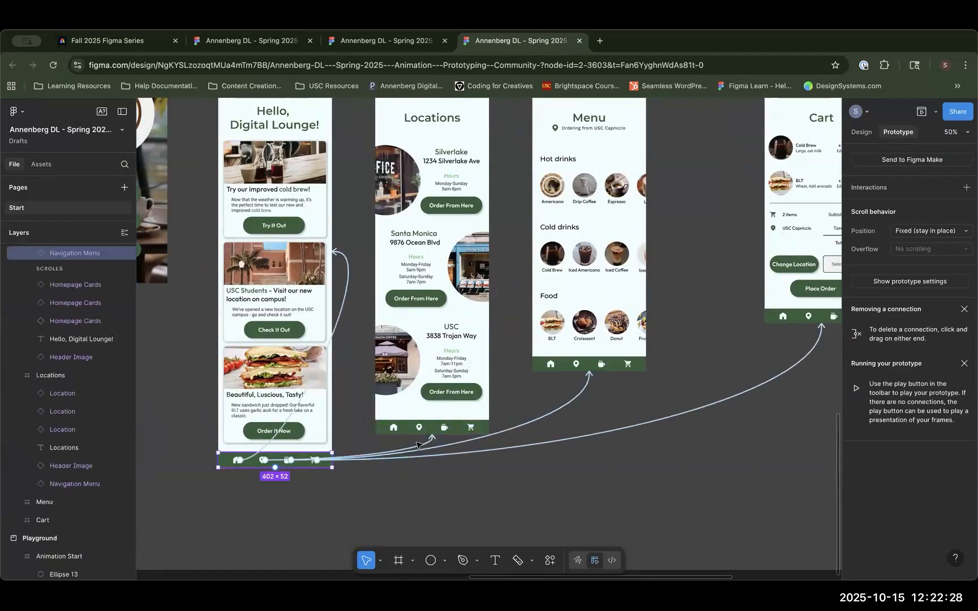
click(419, 443)
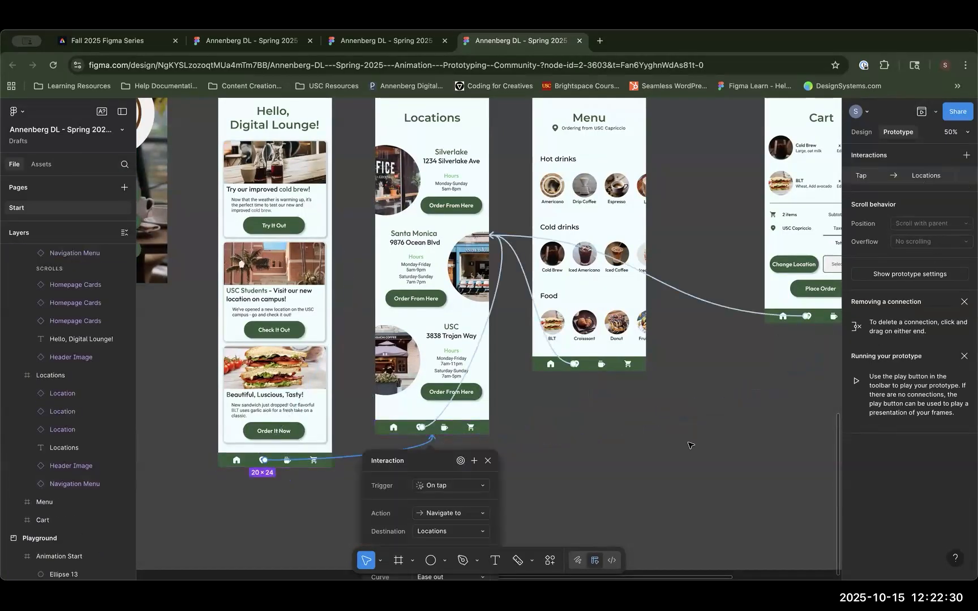
click(668, 445)
click(463, 431)
click(931, 230)
click(916, 245)
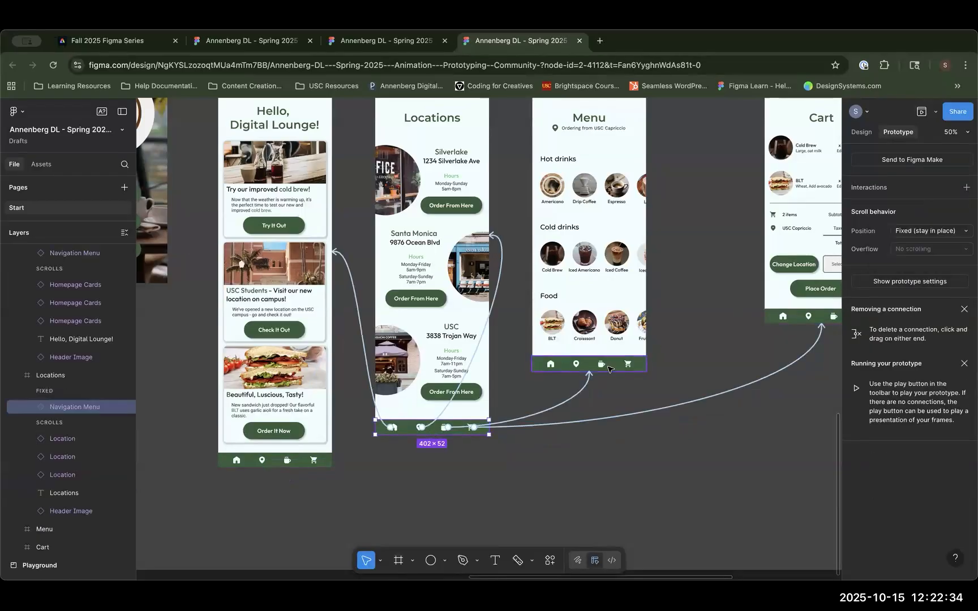
Step: Select the Menu screen's navigation menu, and set the Cart screen's navigation menu position to Fixed (stay in place)
click(608, 369)
scroll(639, 397, right, 5)
scroll(639, 396, up, 2)
click(623, 382)
click(945, 231)
click(937, 249)
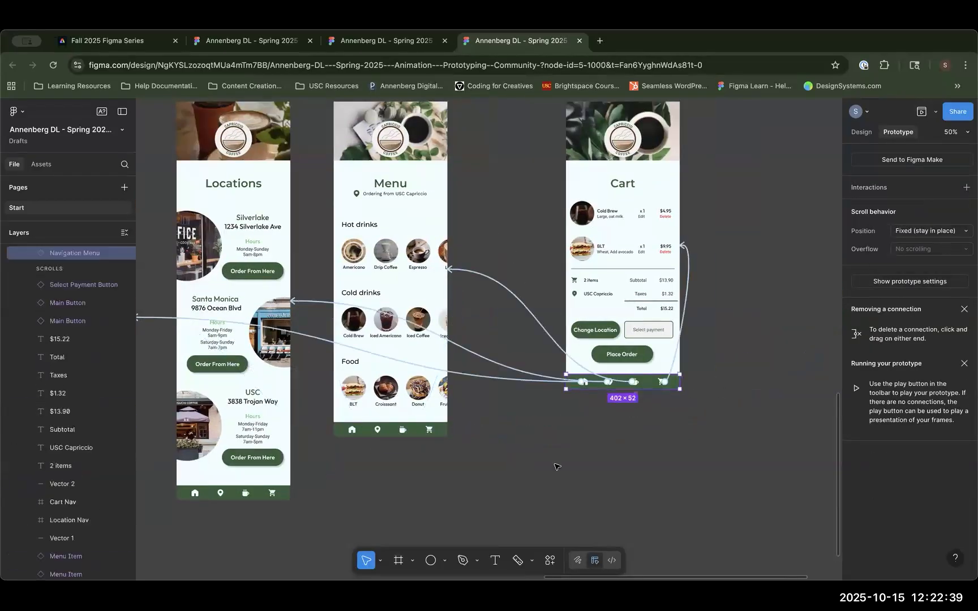
click(532, 450)
drag(441, 466, 633, 477)
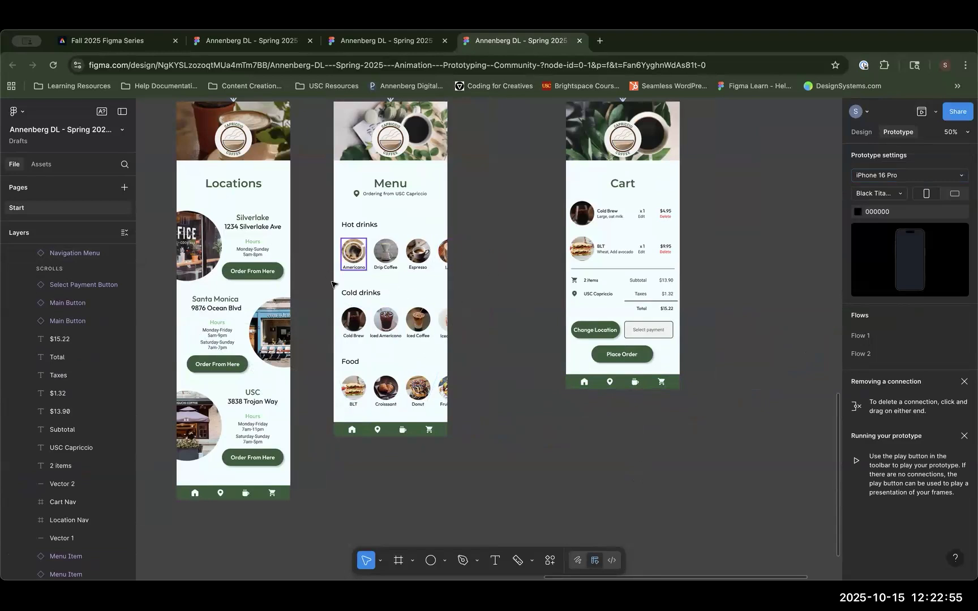
click(366, 314)
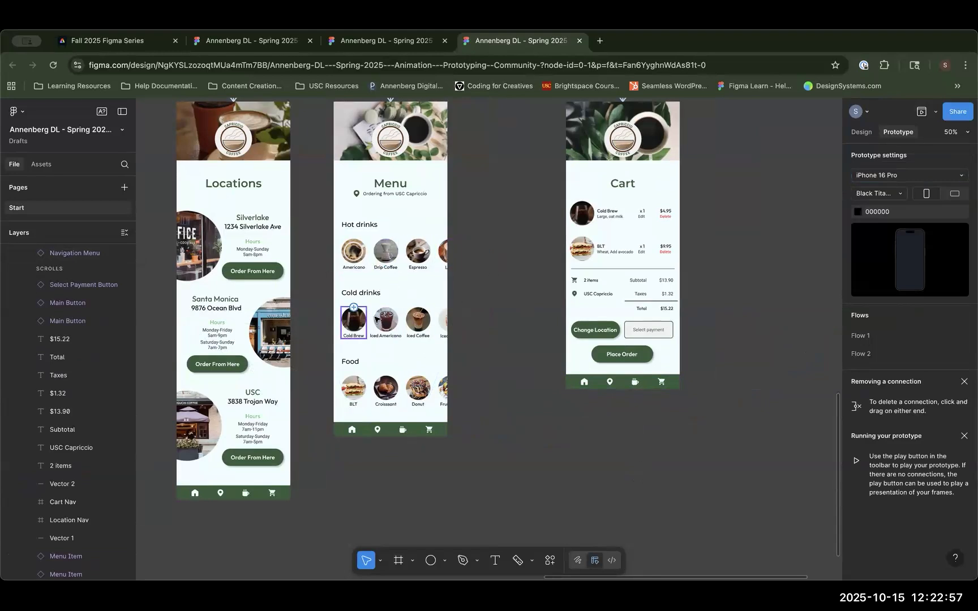
click(376, 319)
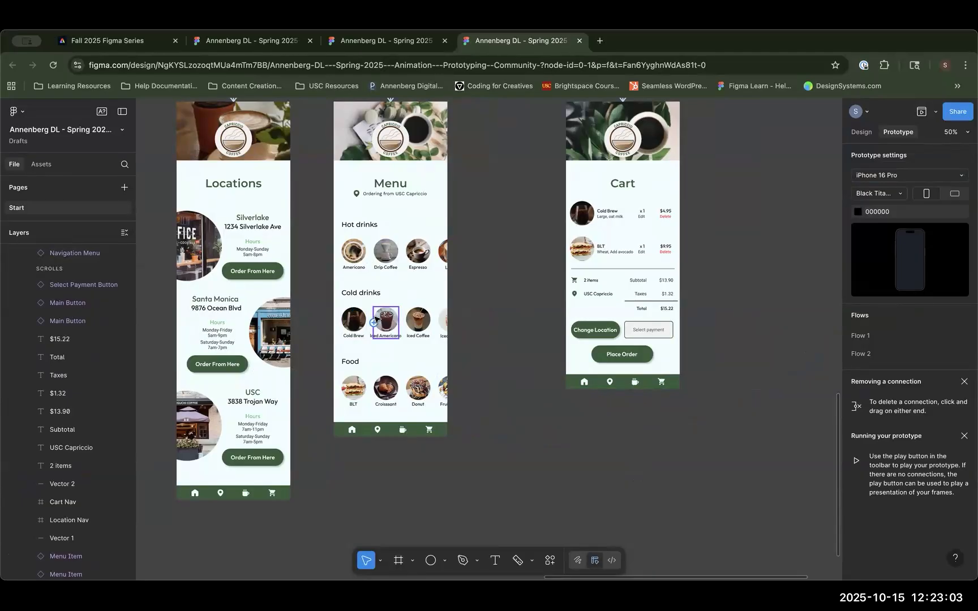
click(446, 457)
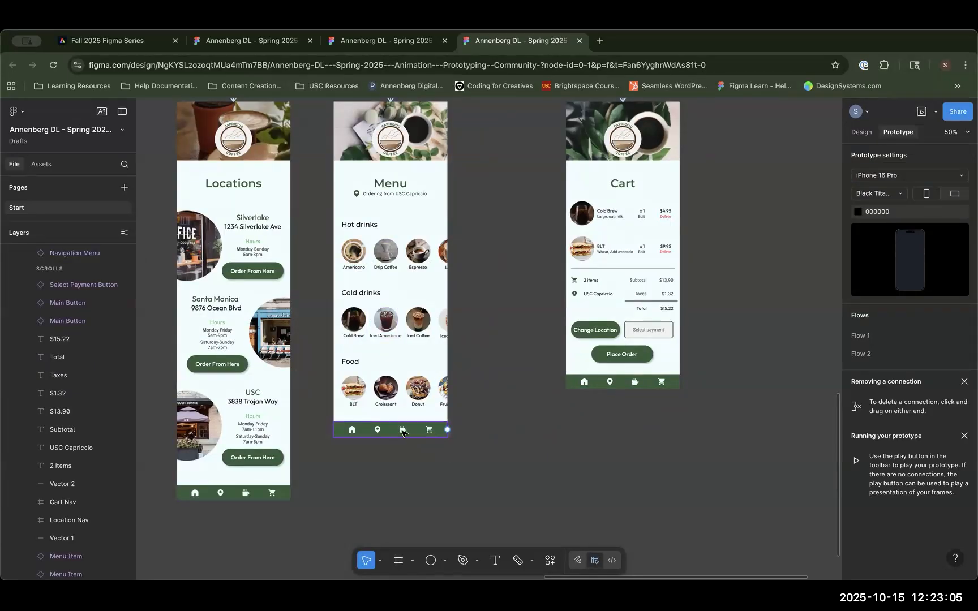
Step: Start the Flow 2 preview from the iOS Home Screen, open the Capriccio app and submit the login overlay
drag(379, 456, 646, 536)
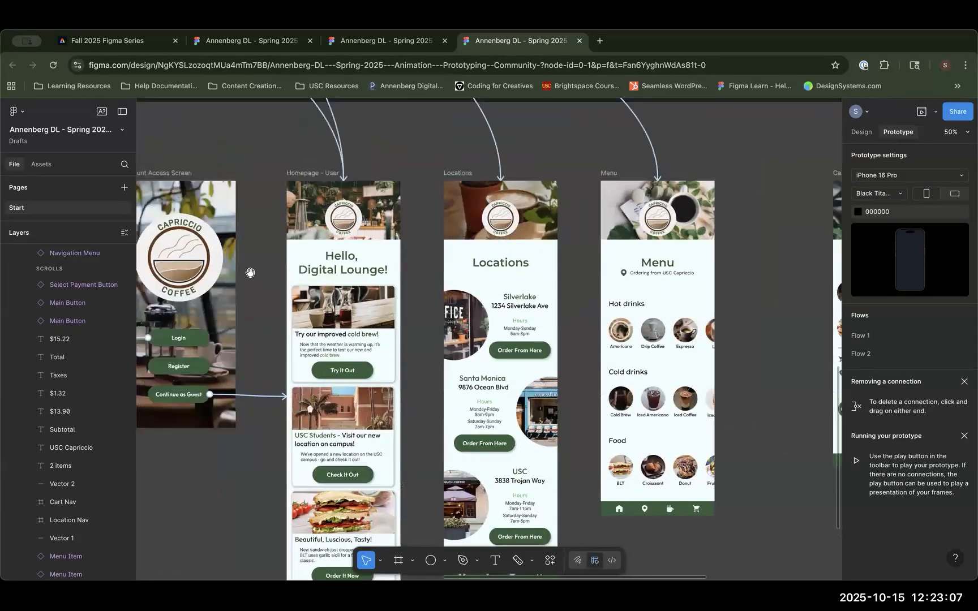
drag(250, 273, 532, 277)
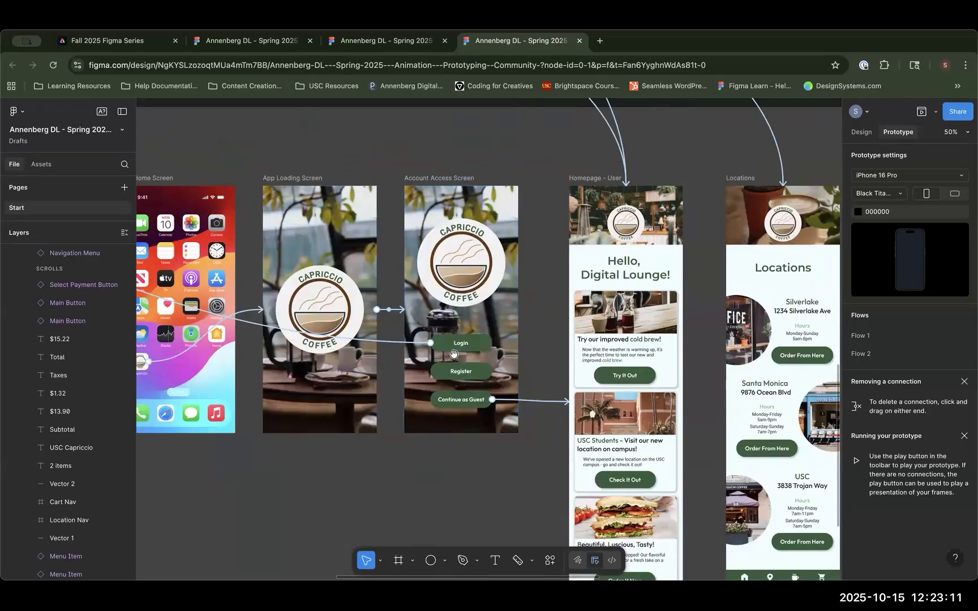
drag(456, 185, 660, 190)
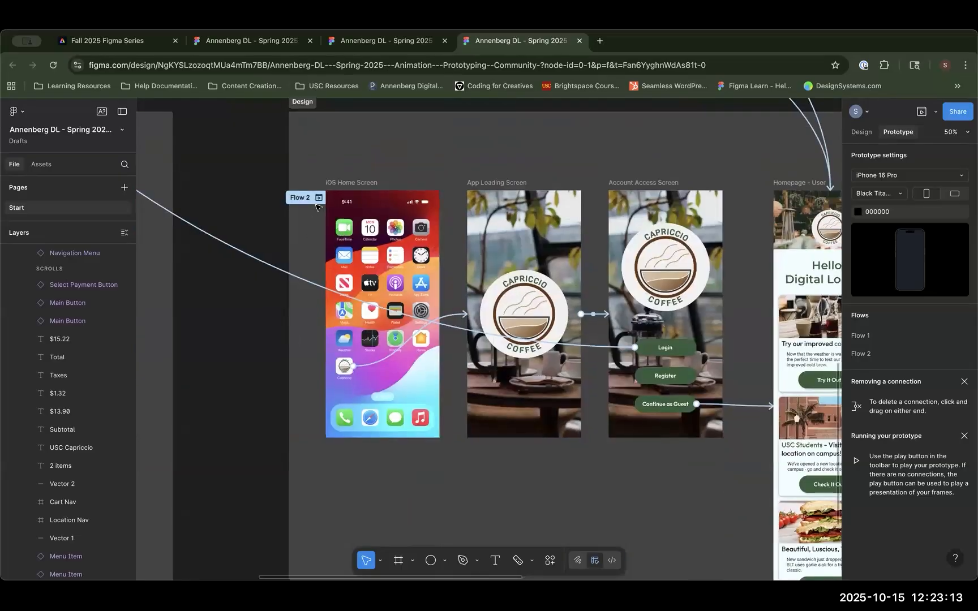
click(319, 198)
click(95, 435)
click(158, 404)
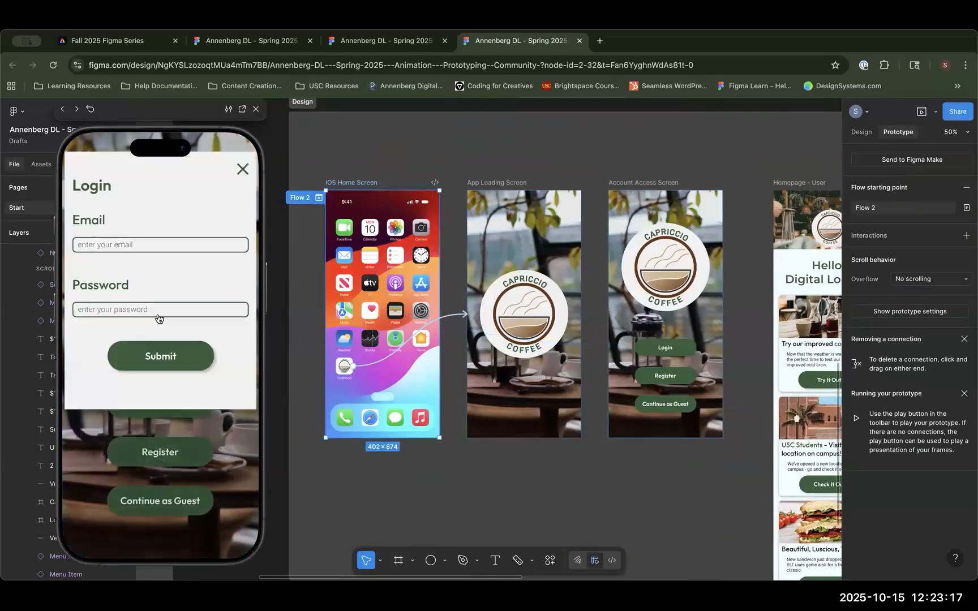
click(158, 312)
click(162, 418)
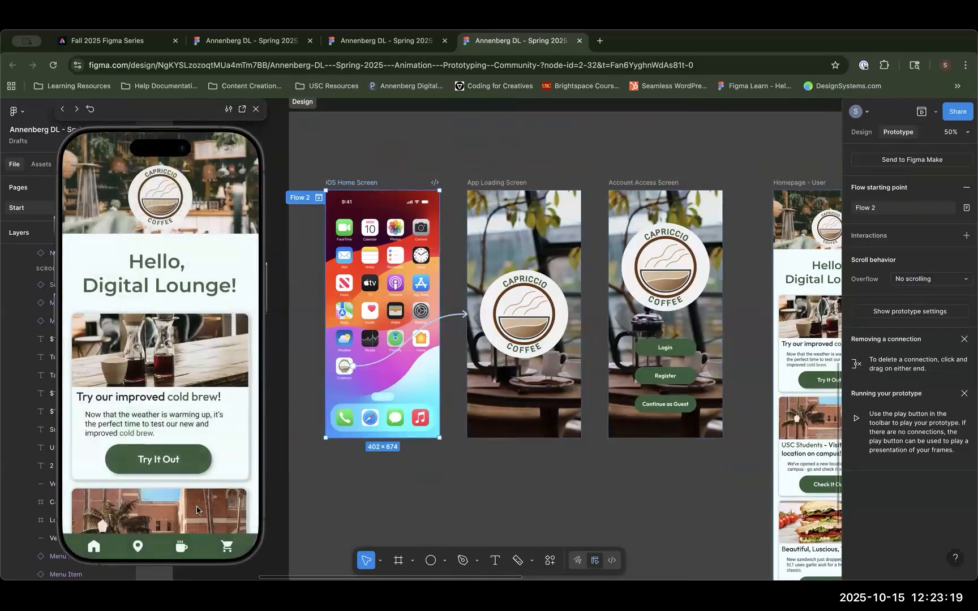
Step: Open the Menu screen in the preview, scroll it to check its navigation menu, and close the preview
click(185, 546)
scroll(130, 374, down, 5)
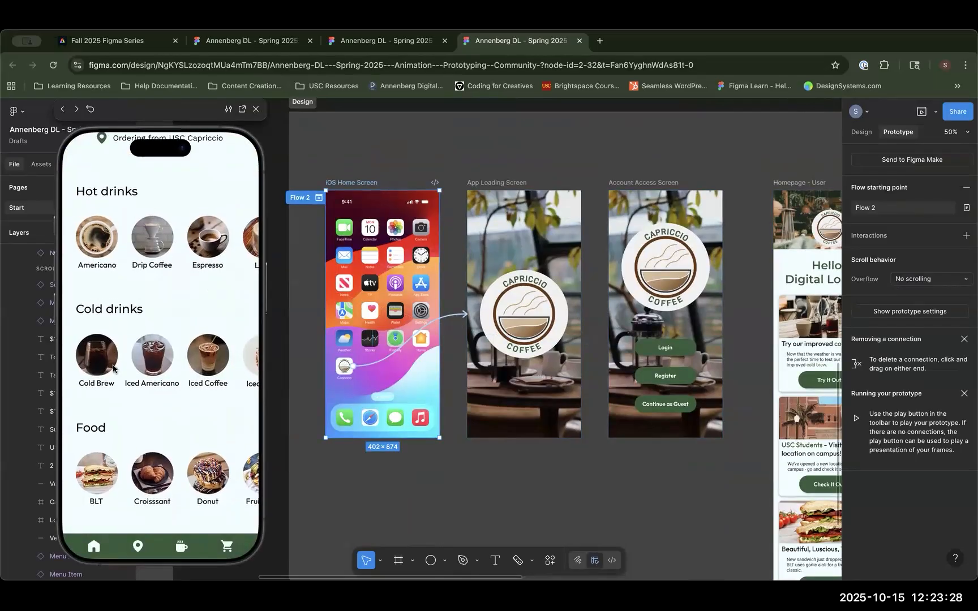
scroll(191, 391, up, 1)
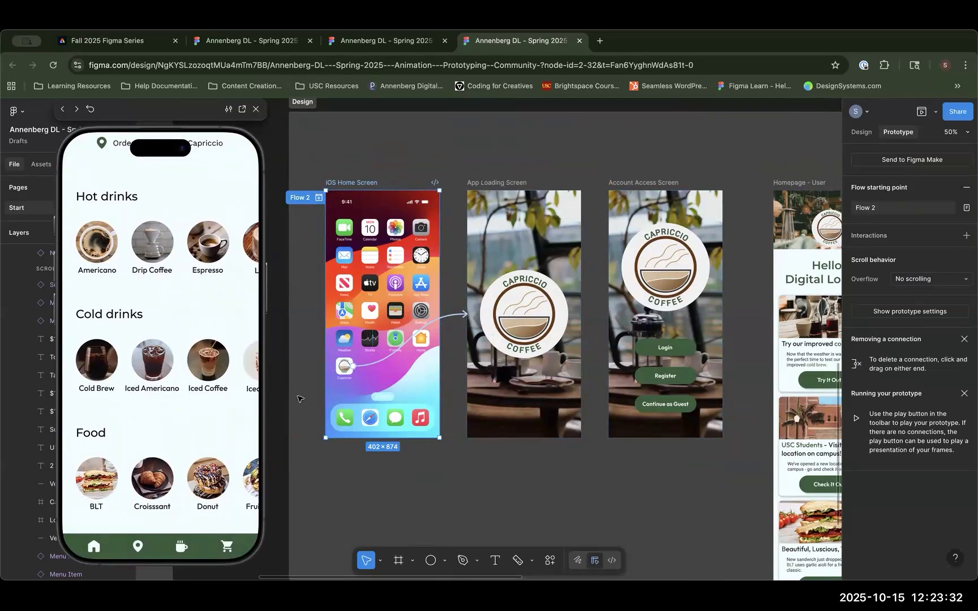
scroll(151, 347, up, 3)
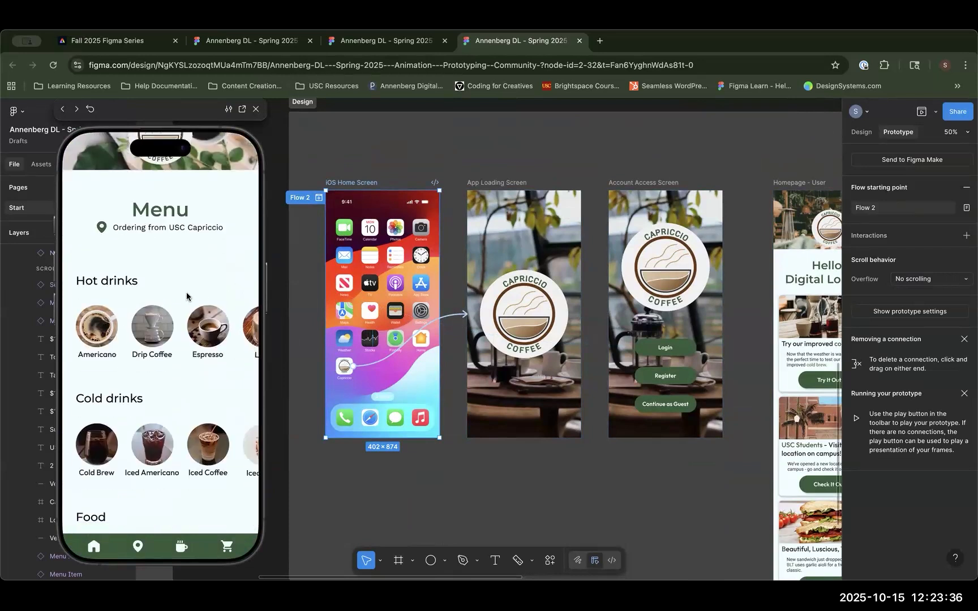
click(257, 110)
Step: Select the Americano item on the Menu screen and examine the menu item layers of that screen
scroll(506, 263, right, 10)
scroll(506, 263, right, 3)
scroll(506, 263, down, 2)
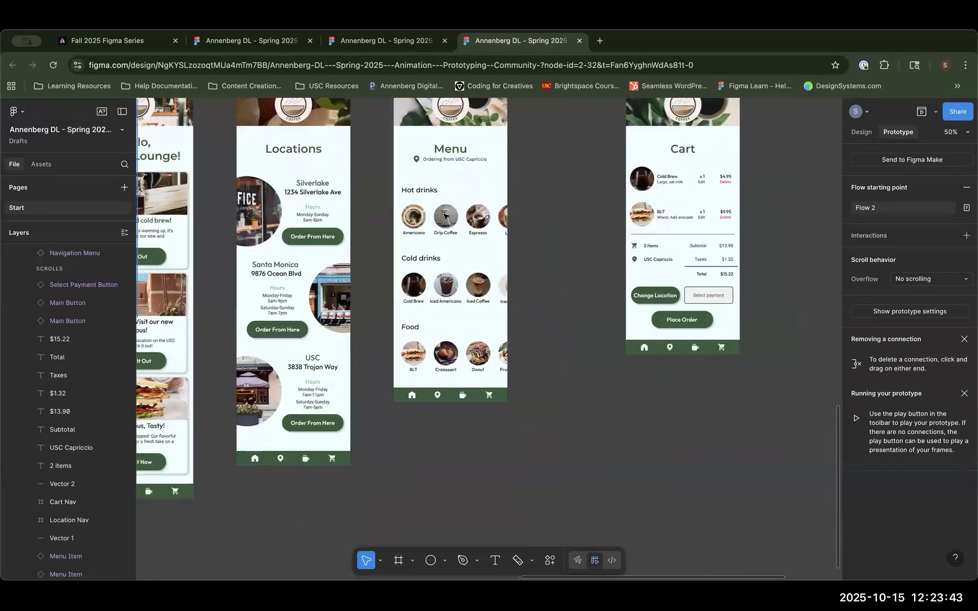
click(401, 221)
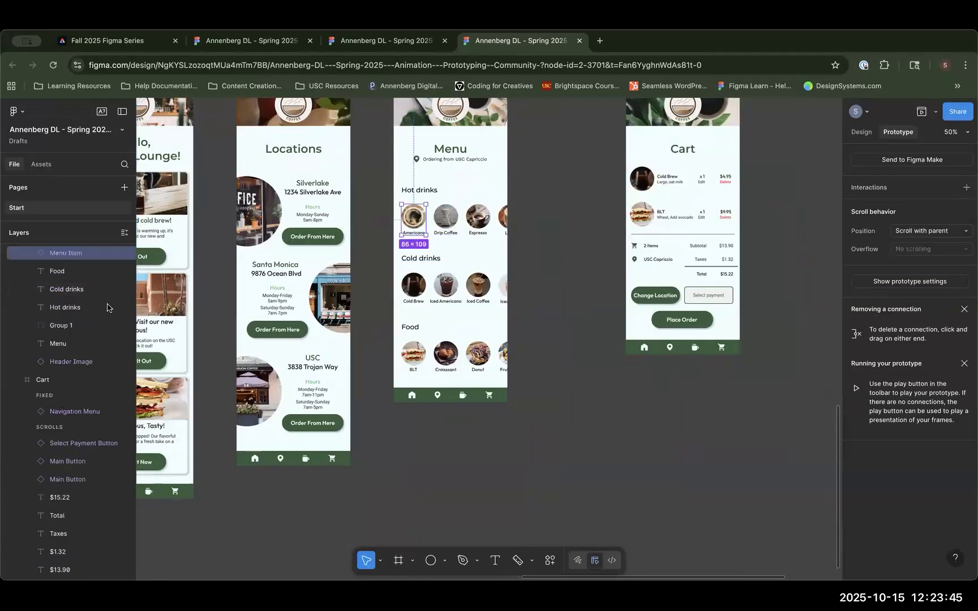
scroll(94, 325, up, 2)
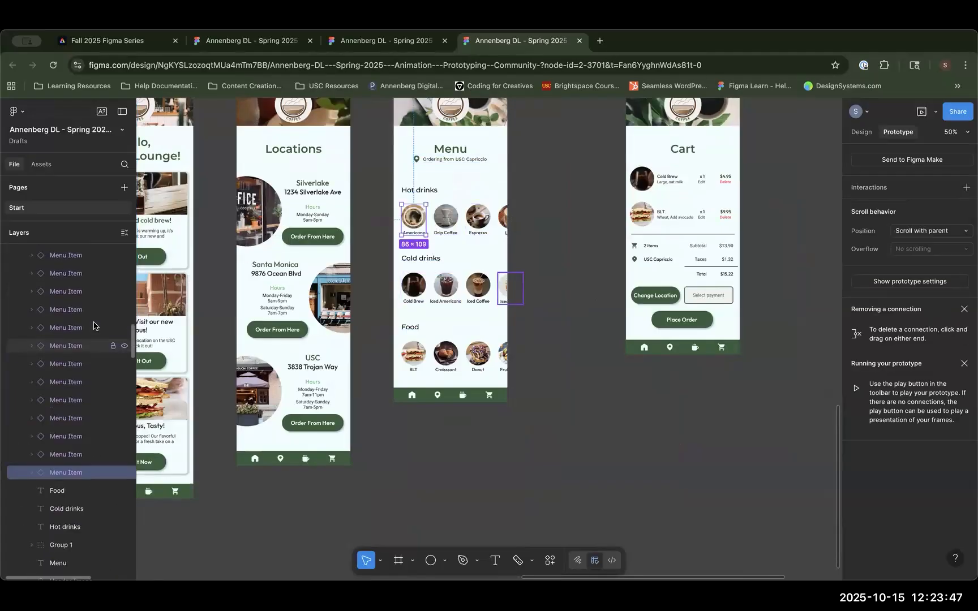
scroll(85, 334, up, 5)
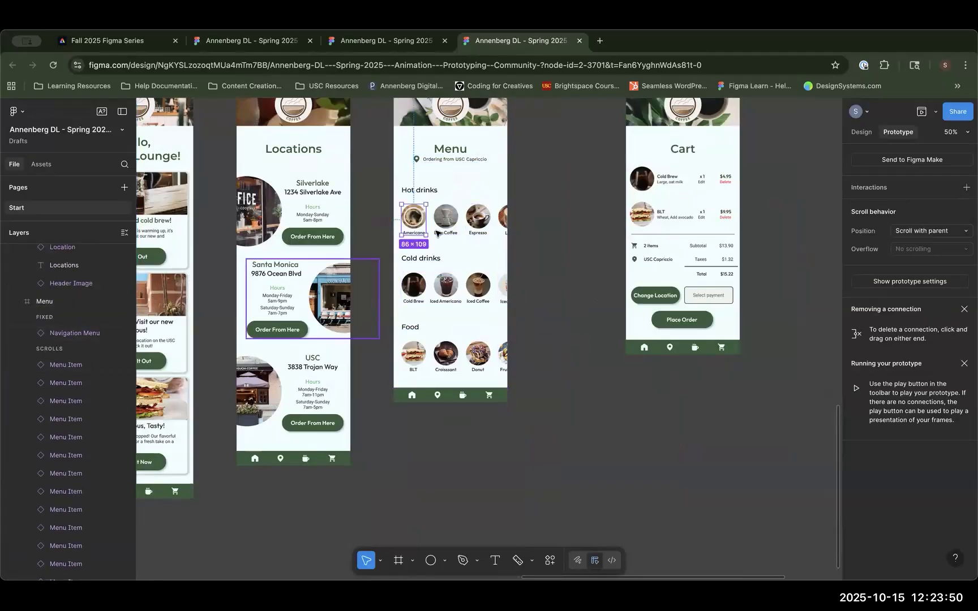
Step: Select the whole row of hot drink items on the Menu screen, including those beyond its edge, and apply auto layout
click(478, 218)
drag(393, 198, 612, 247)
click(589, 277)
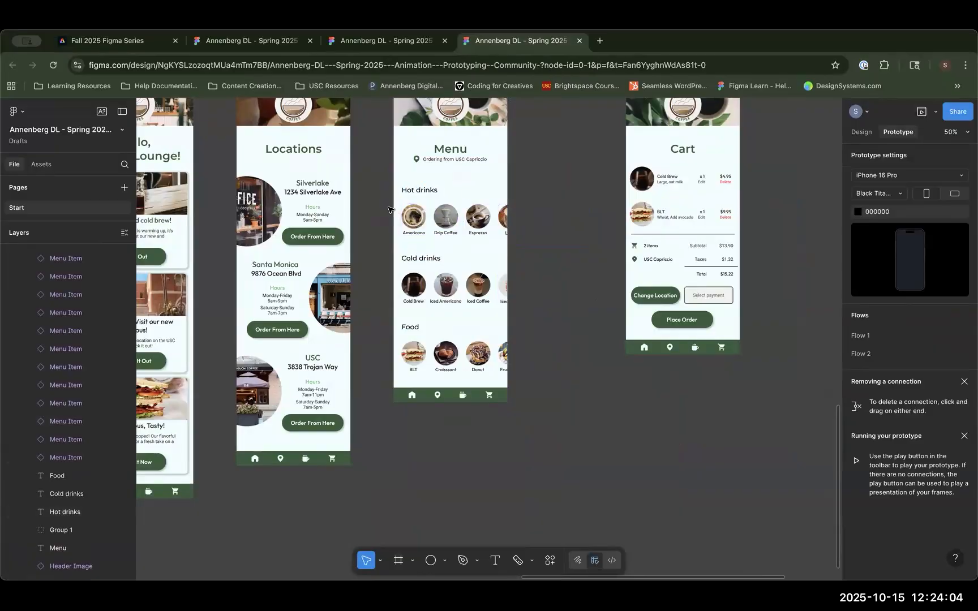
drag(388, 209, 601, 226)
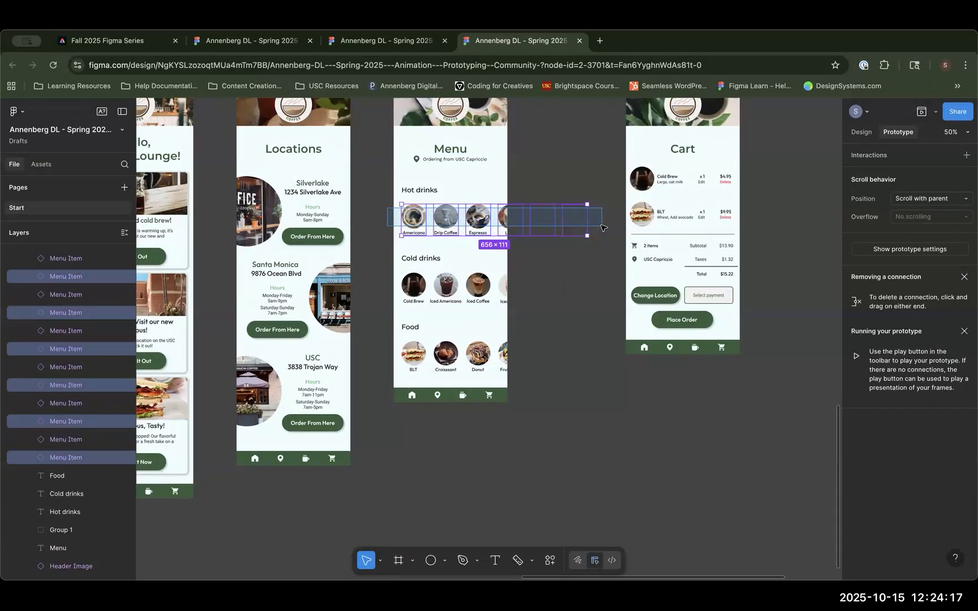
drag(602, 226, 601, 228)
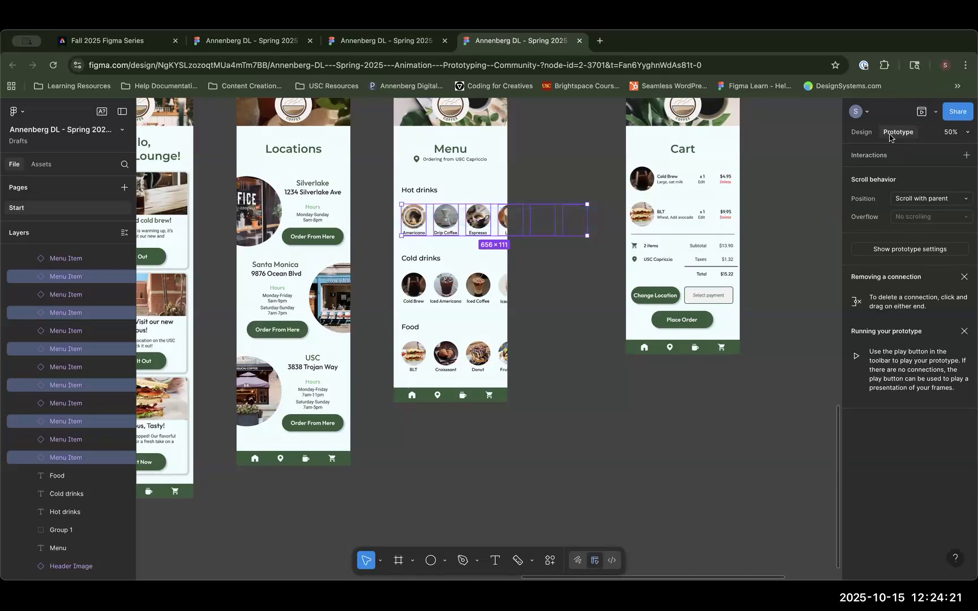
click(862, 134)
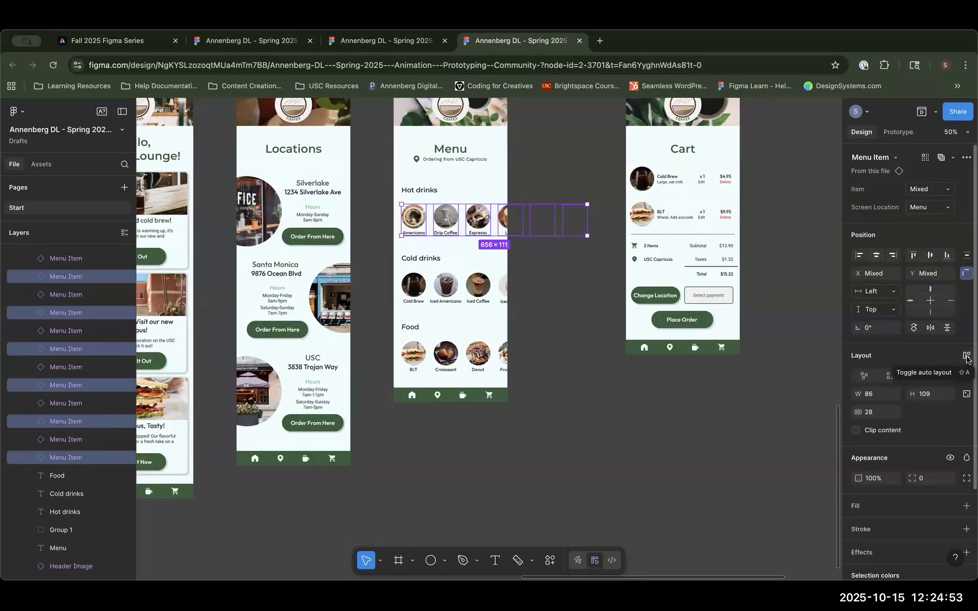
click(966, 357)
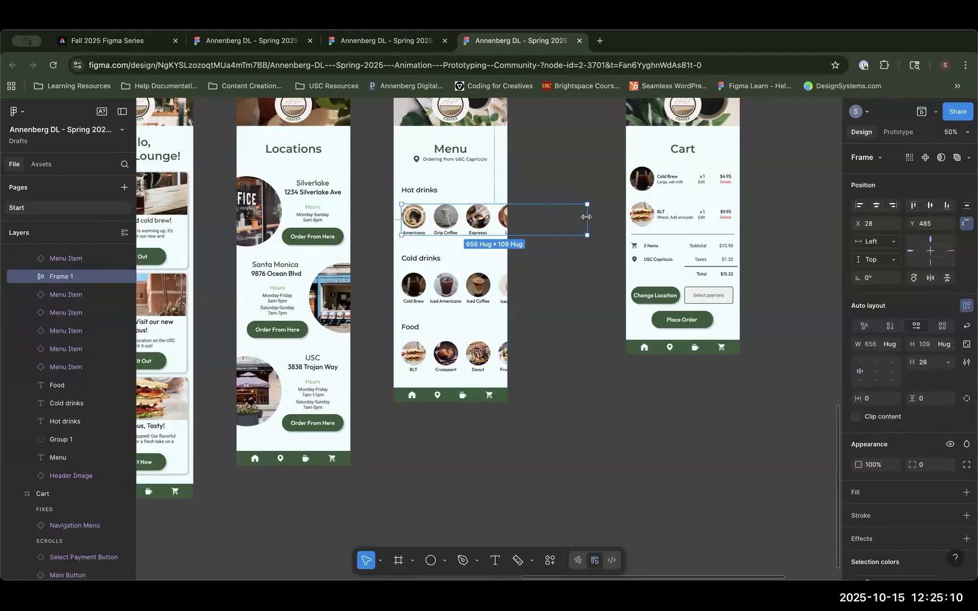
Step: Turn on Clip content for the hot drinks frame and narrow it to a width of 366
drag(584, 217, 440, 219)
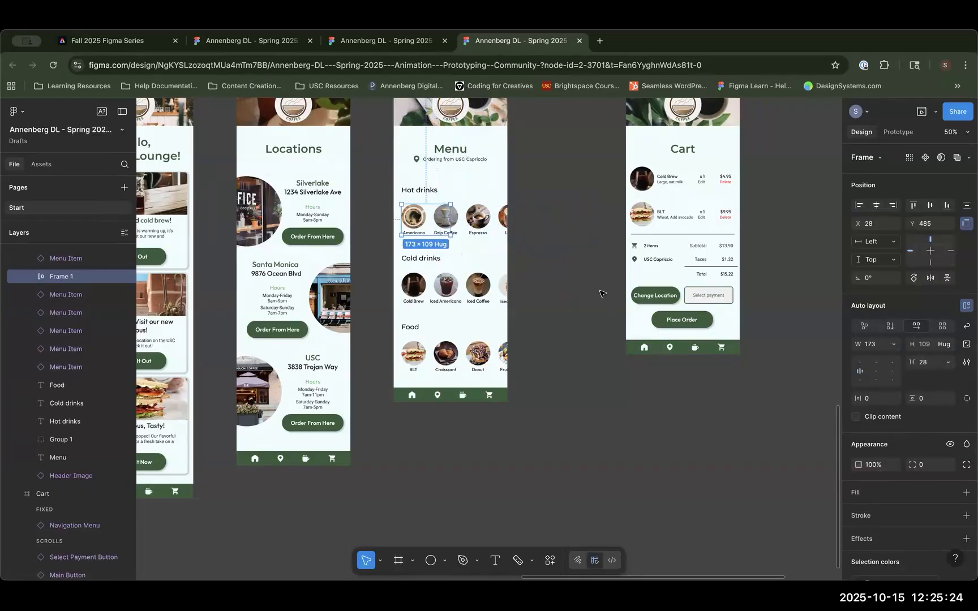
double_click(440, 219)
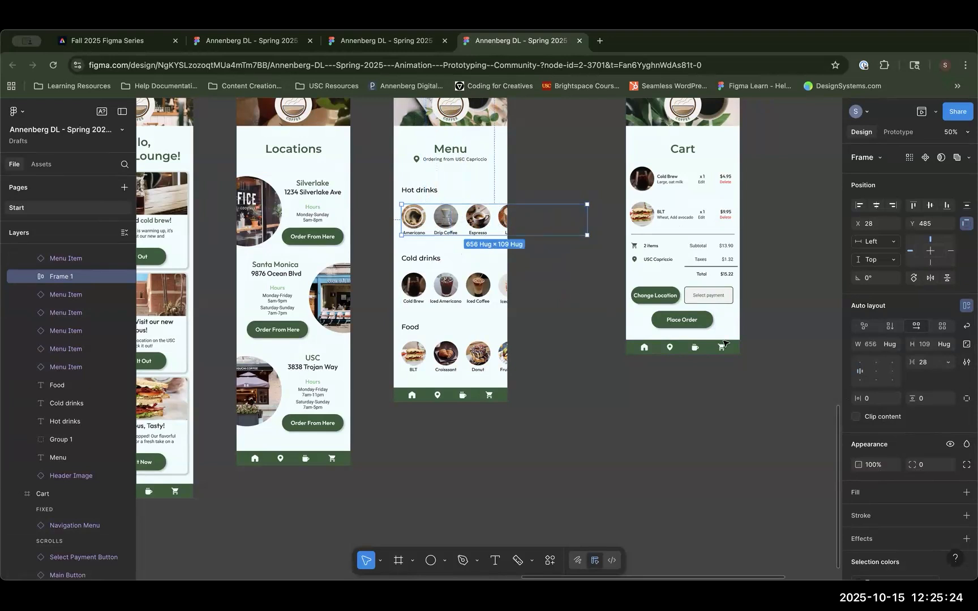
click(857, 418)
drag(587, 219, 503, 224)
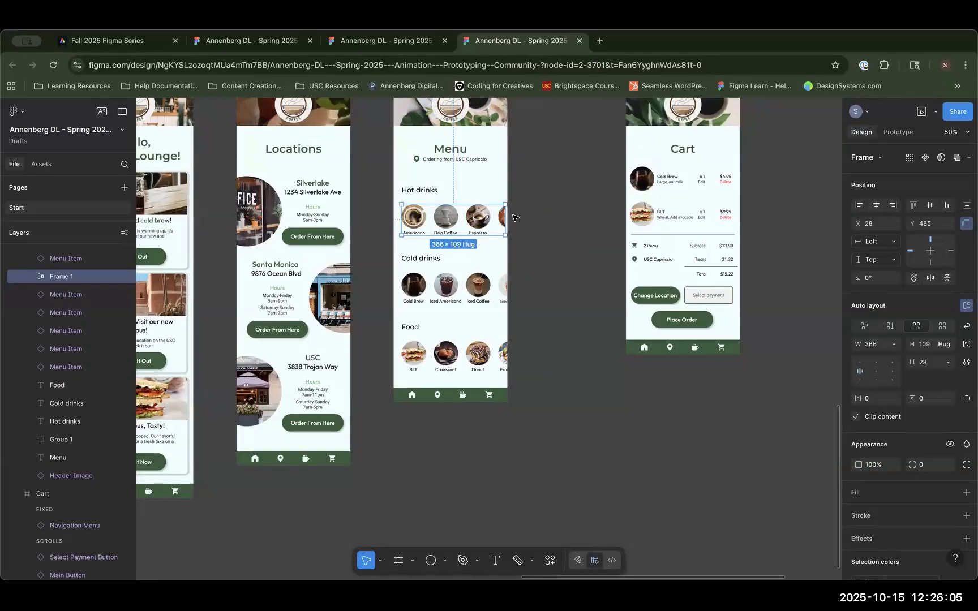
drag(503, 218, 491, 218)
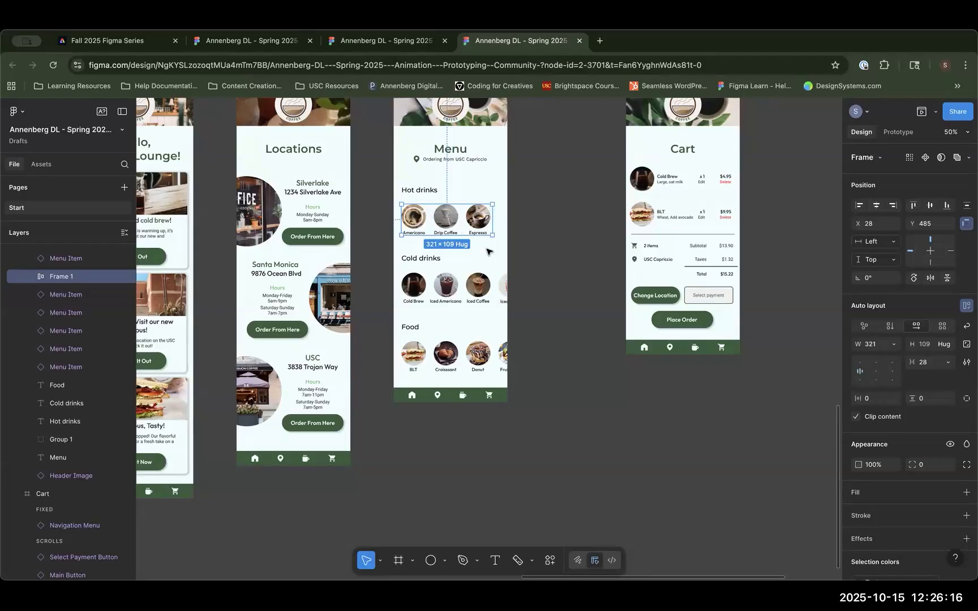
drag(494, 225, 504, 224)
key(super+z)
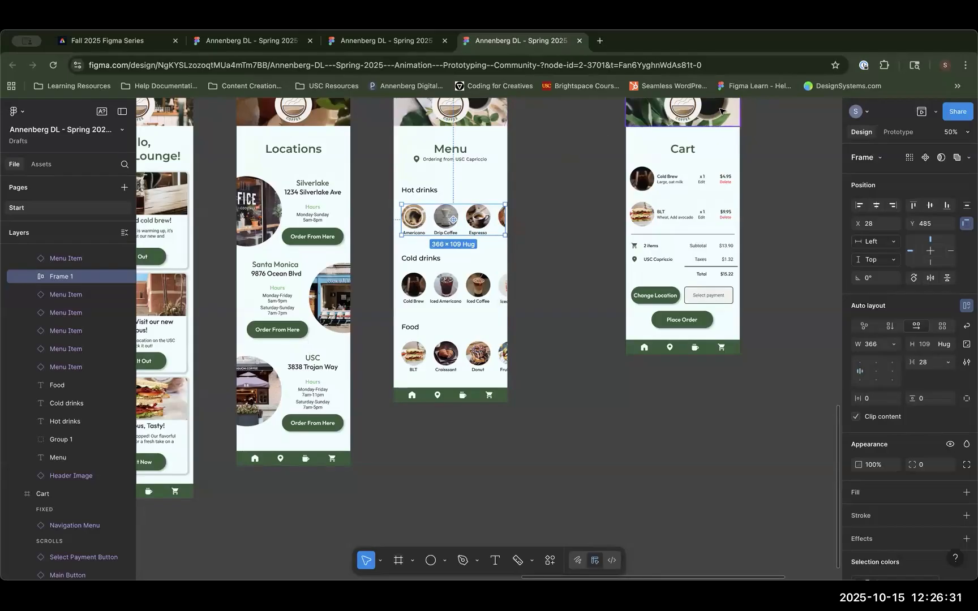
Step: Set the hot drinks frame's scroll overflow to Horizontal
click(905, 133)
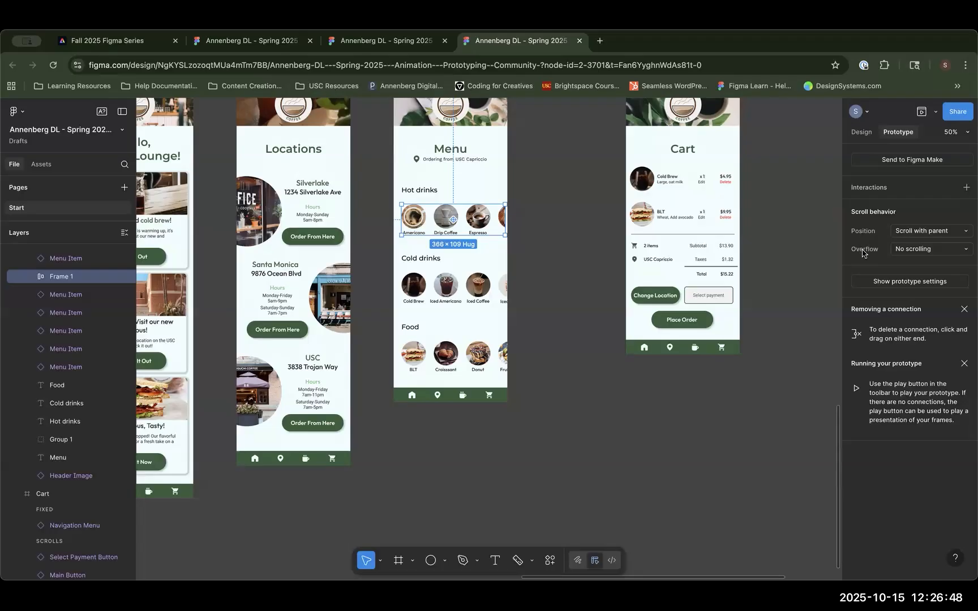
click(896, 250)
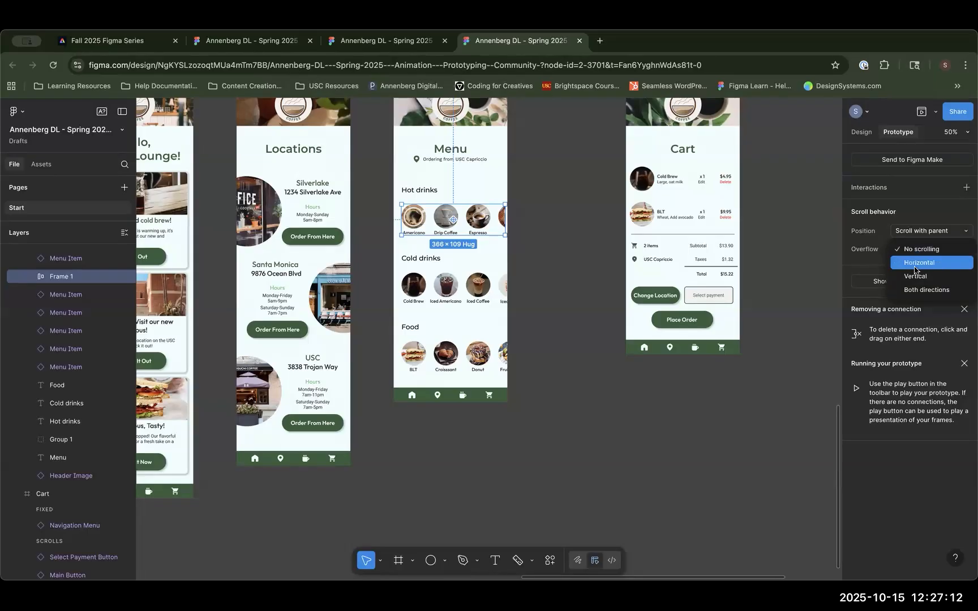
click(915, 270)
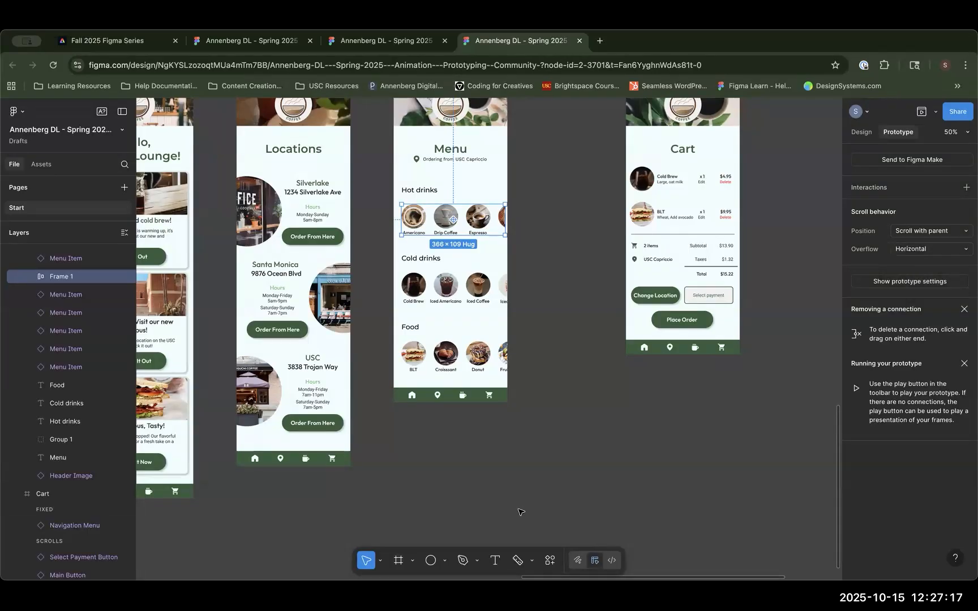
Step: Preview Flow 2 again, launching the Capriccio app and passing through the login overlay to the homepage
click(521, 504)
drag(390, 472, 629, 501)
scroll(251, 321, left, 5)
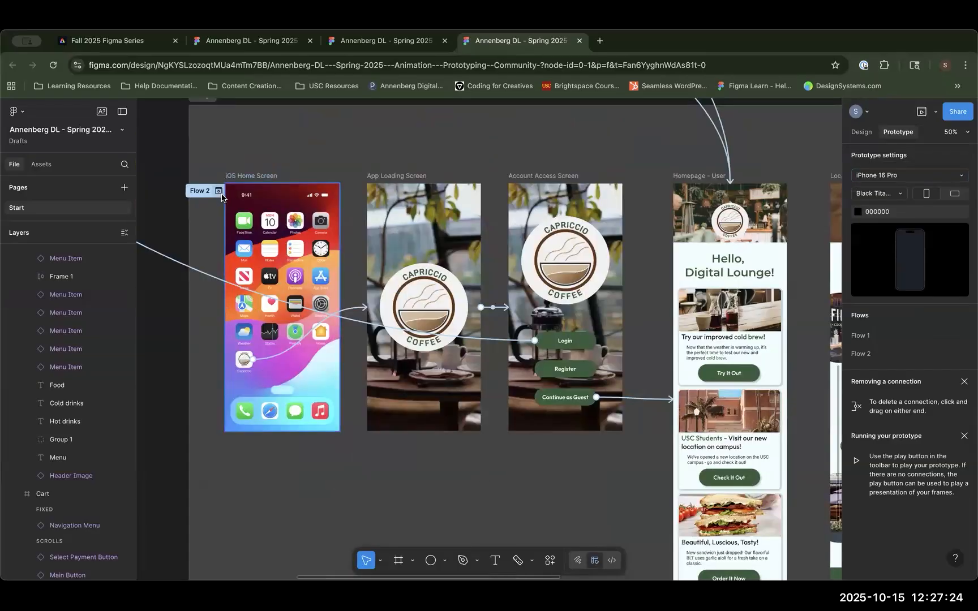
key(shift+space)
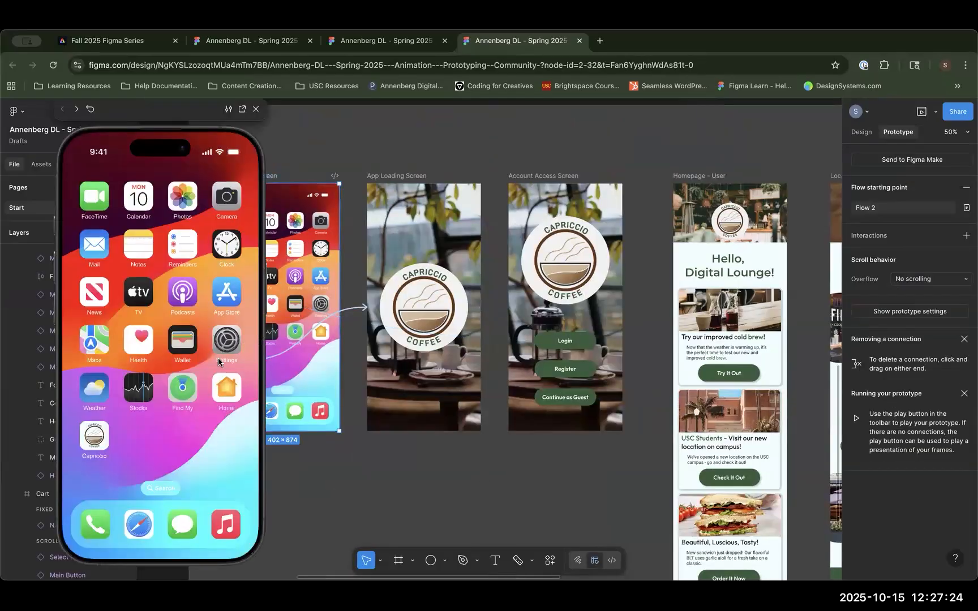
click(91, 437)
click(137, 315)
click(155, 399)
click(156, 419)
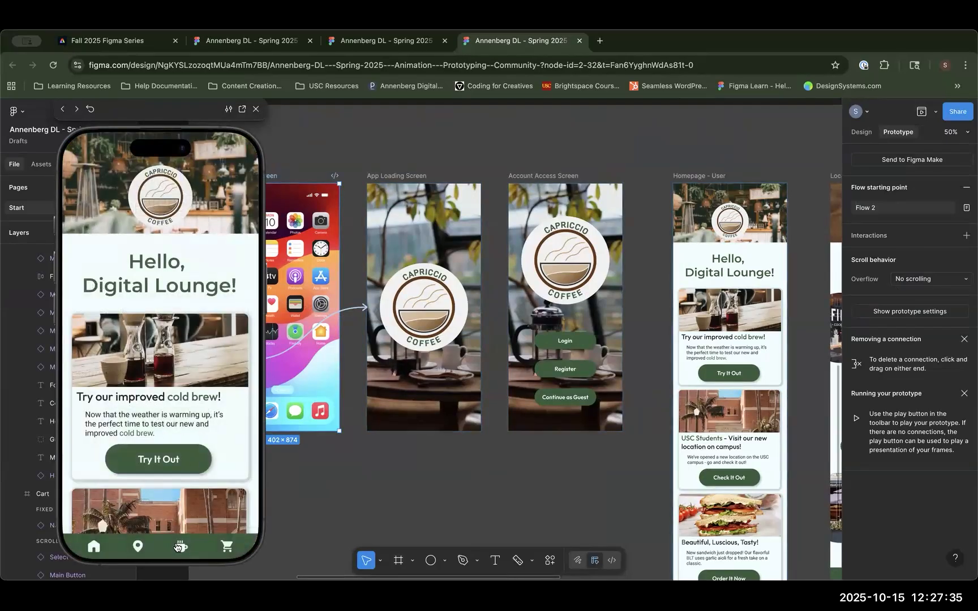
Step: Open the Menu screen in the preview and test scrolling the hot drinks row horizontally in both directions
click(181, 547)
drag(159, 397, 3, 389)
scroll(147, 408, left, 3)
scroll(174, 404, right, 3)
scroll(172, 399, left, 5)
scroll(169, 390, right, 5)
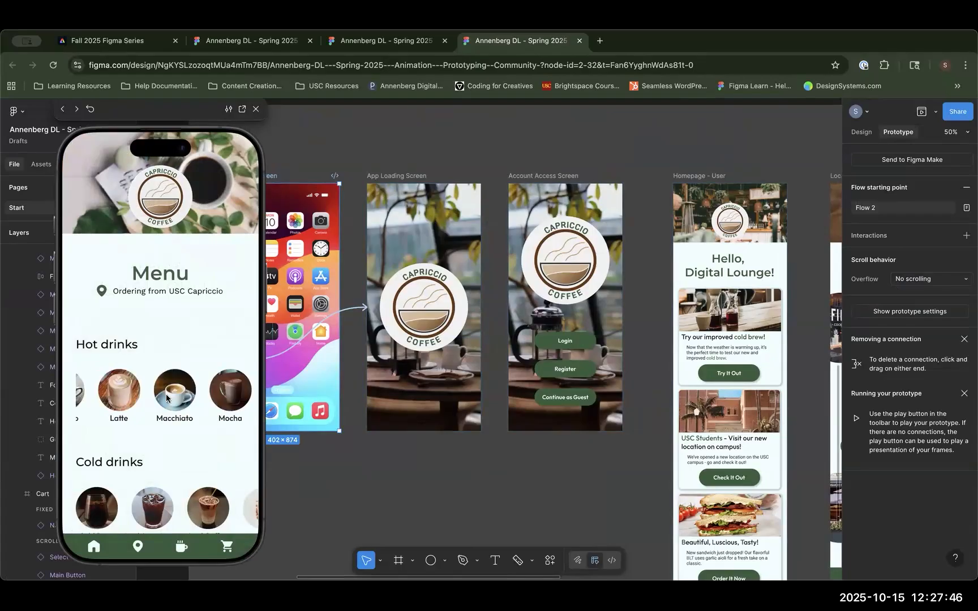
scroll(192, 399, left, 5)
scroll(216, 409, right, 5)
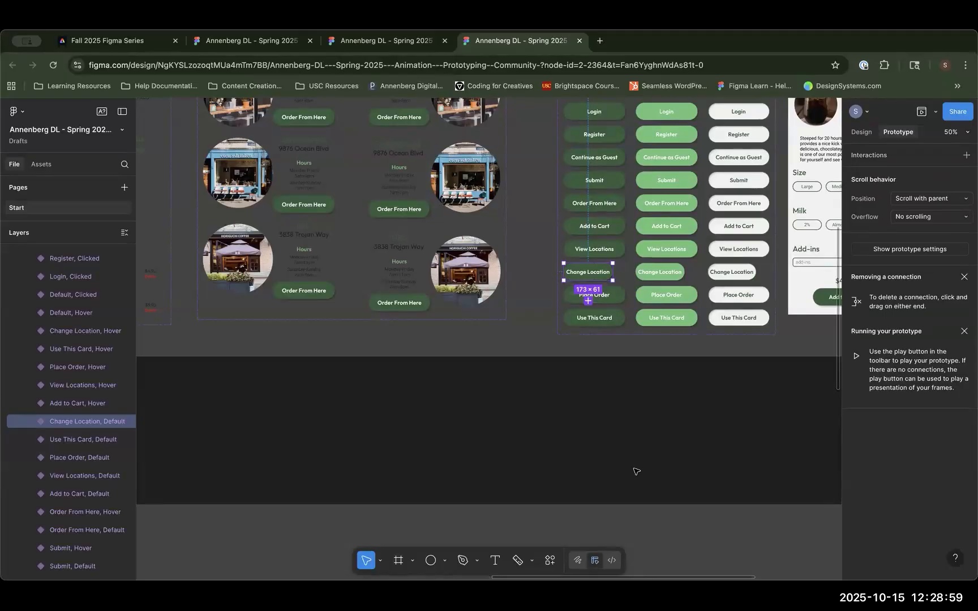
Step: Select the whole row of cold drink items on the Menu screen and apply auto layout to it
click(636, 472)
drag(664, 452, 715, 253)
drag(474, 532, 559, 288)
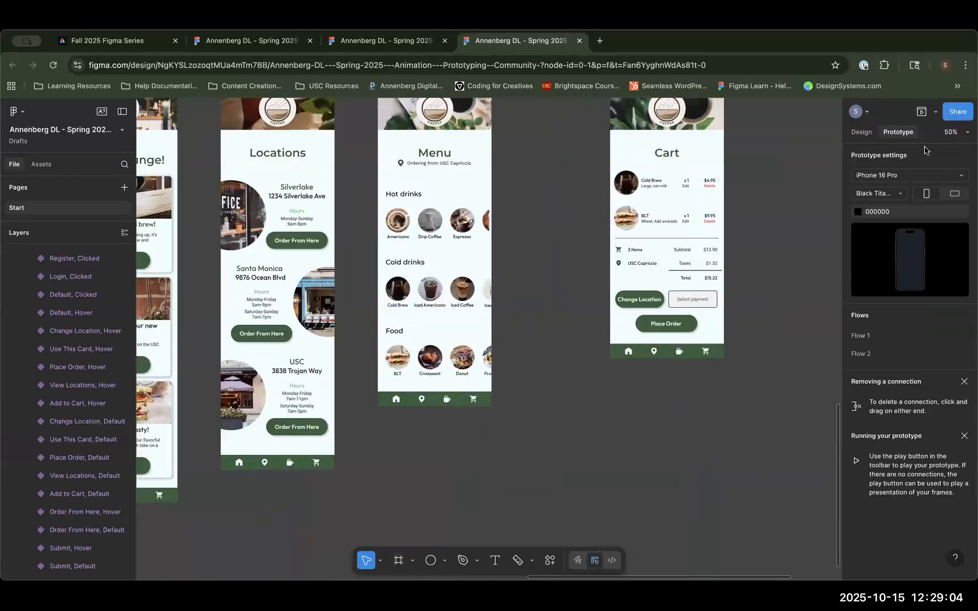
click(862, 134)
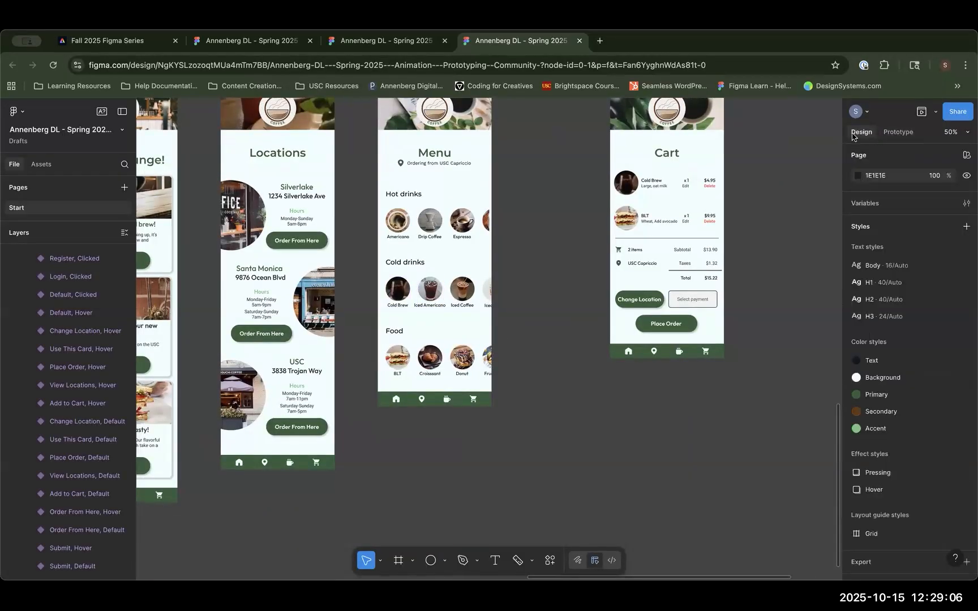
drag(368, 279, 577, 311)
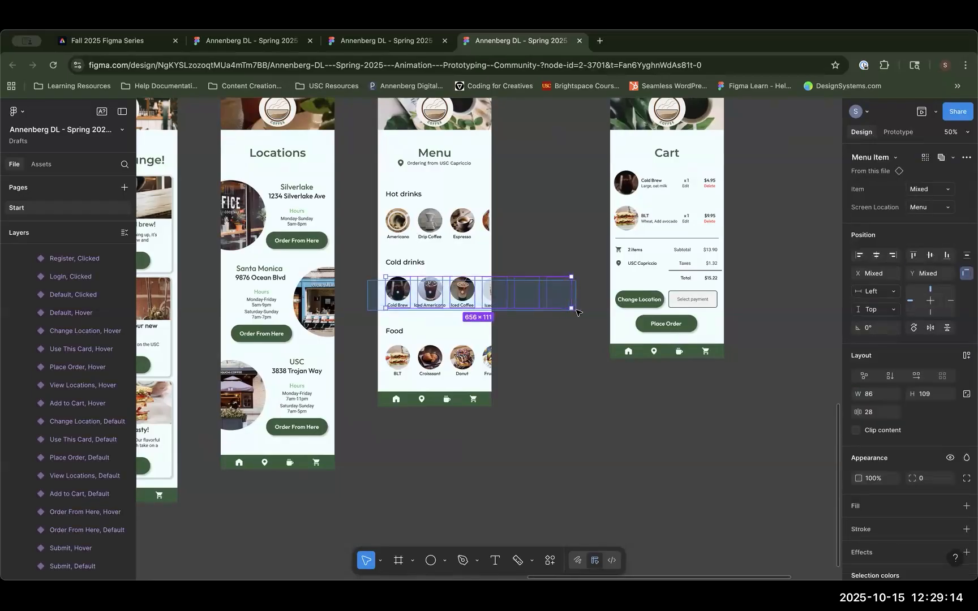
drag(577, 312, 576, 311)
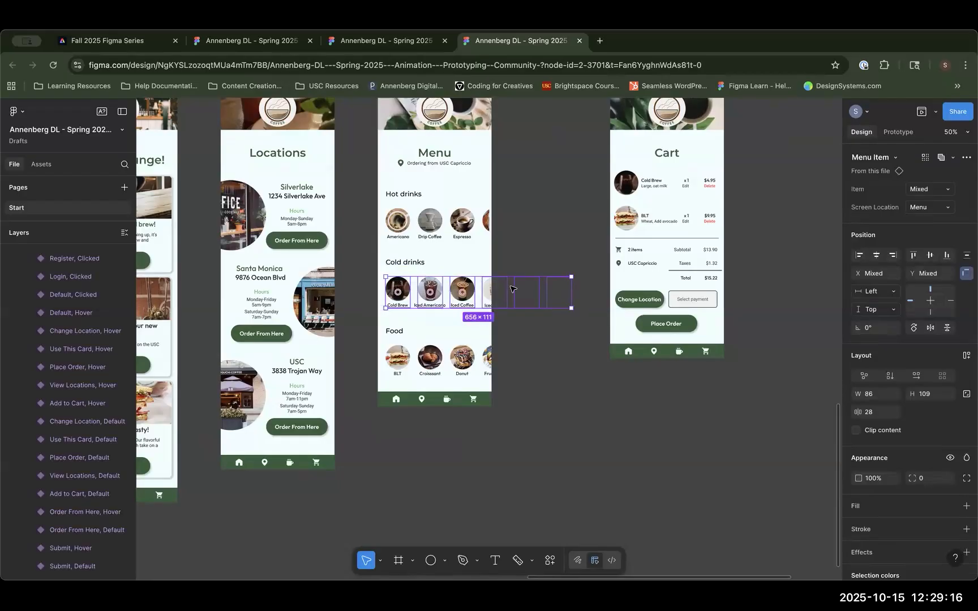
click(966, 358)
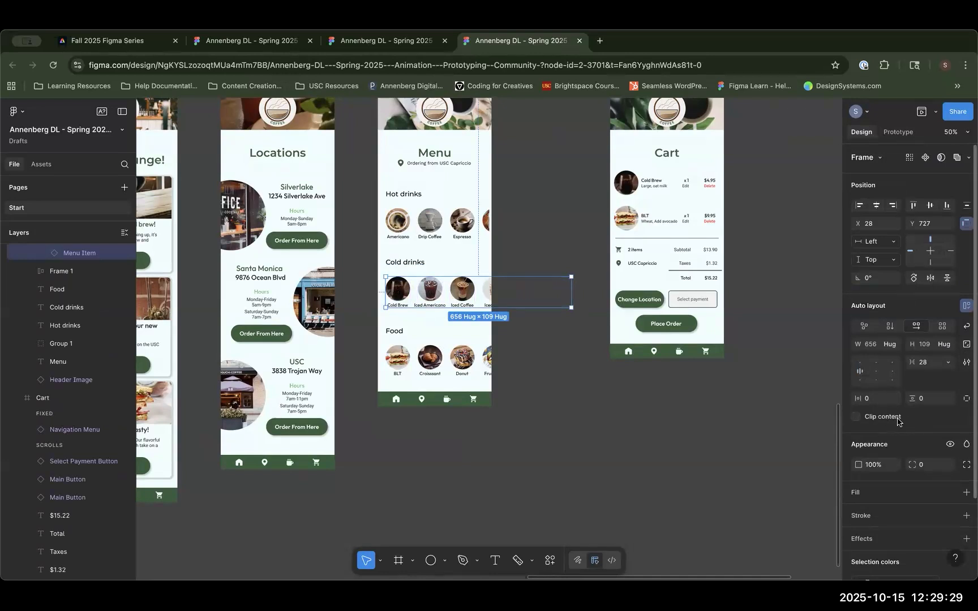
Step: Clip the cold drinks frame's content at a width of 366 and set its scroll overflow to Horizontal
click(866, 420)
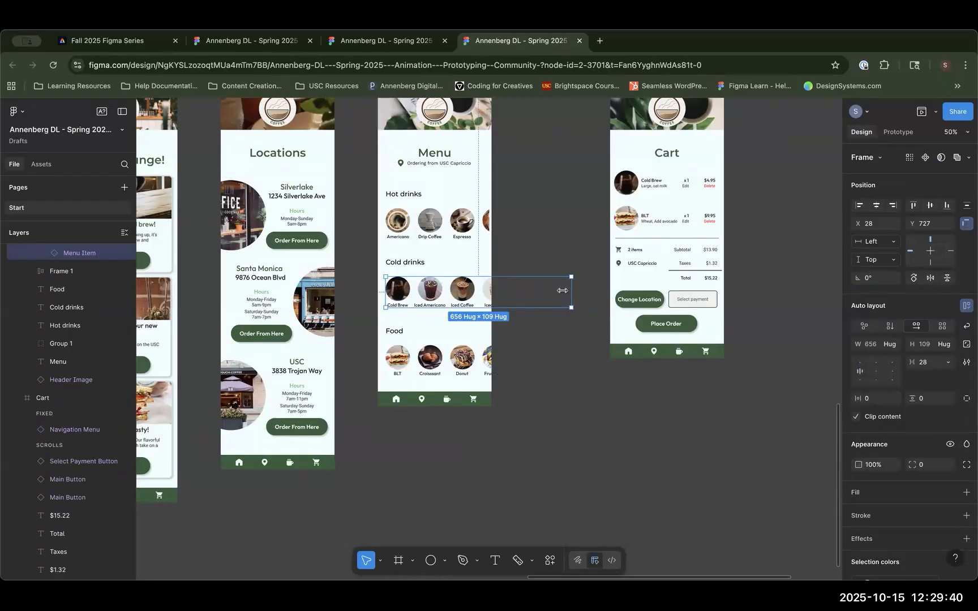
drag(572, 291, 486, 290)
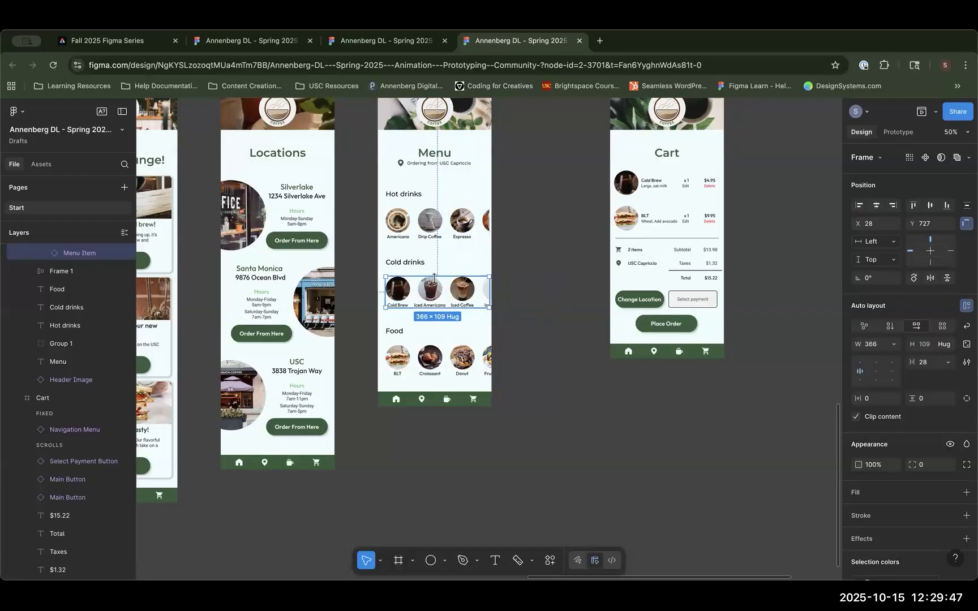
click(900, 132)
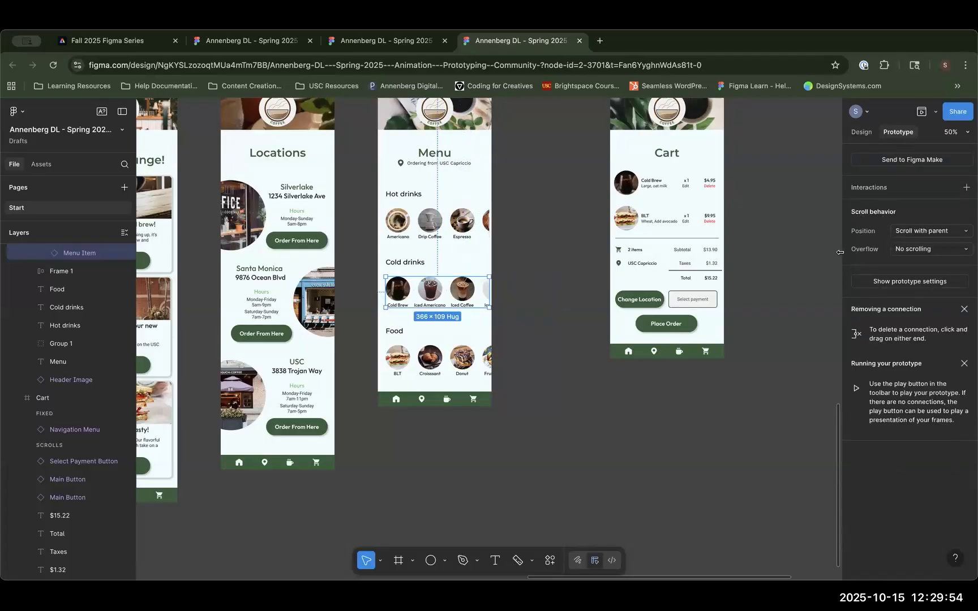
click(900, 253)
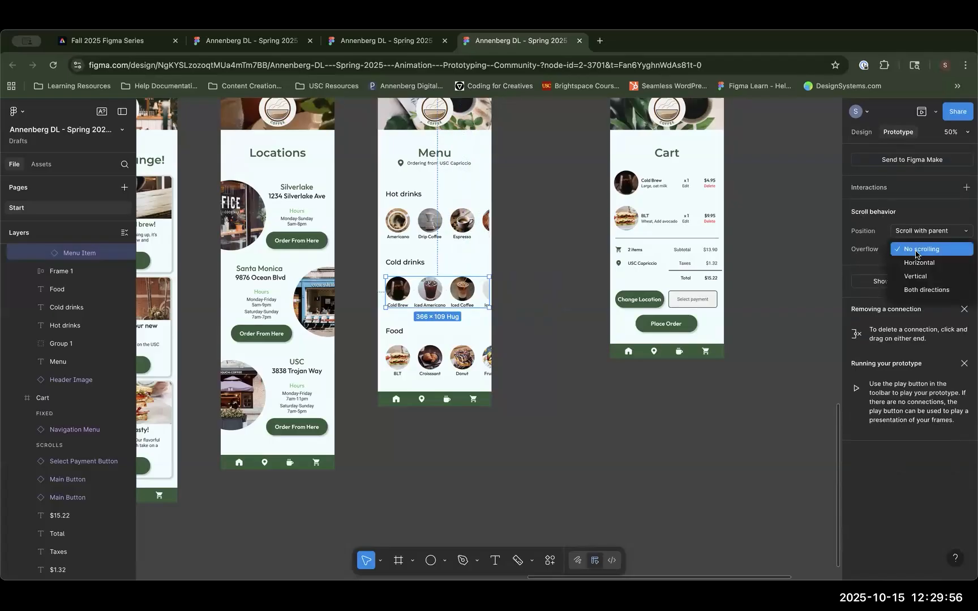
click(917, 264)
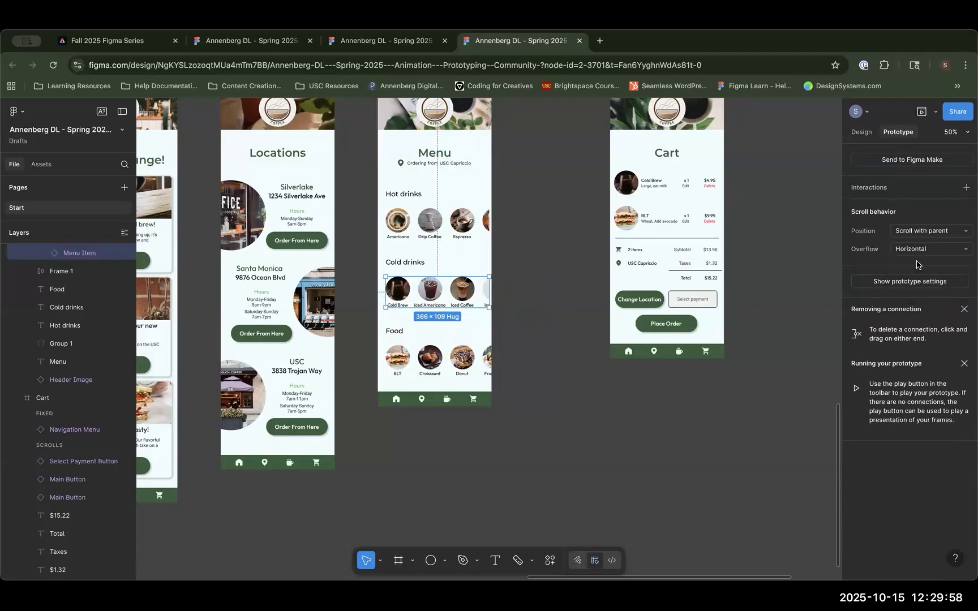
key(Escape)
Step: Preview Flow 2 through the login overlay to the Menu screen and test scrolling the cold drinks row horizontally
scroll(396, 283, left, 10)
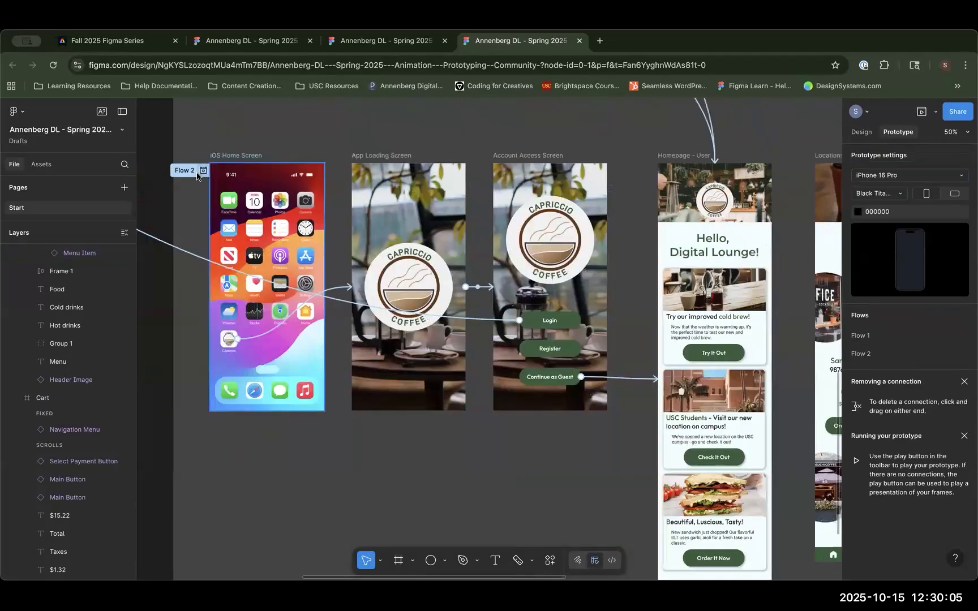
click(202, 170)
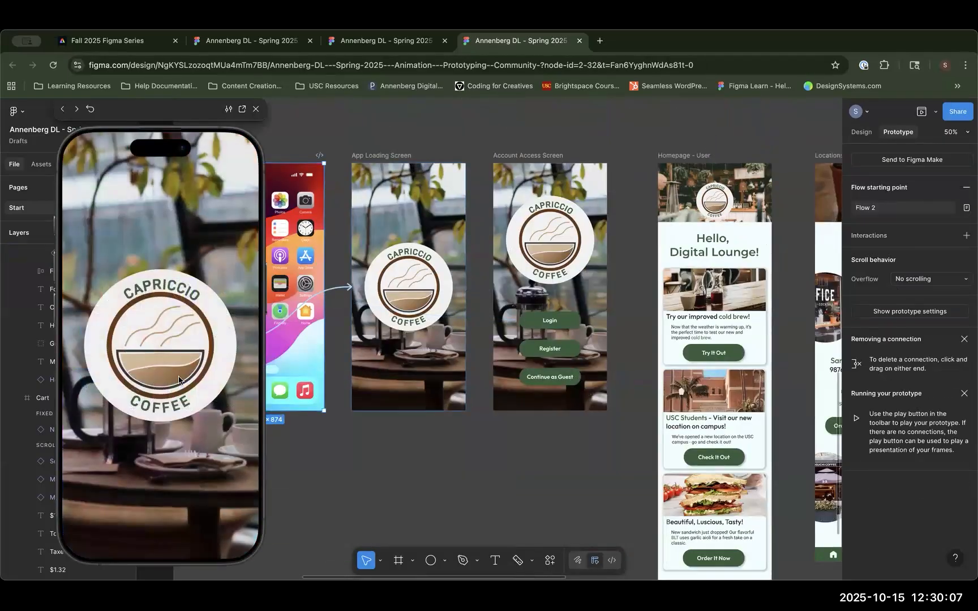
click(156, 407)
click(163, 311)
click(178, 373)
click(170, 419)
click(182, 547)
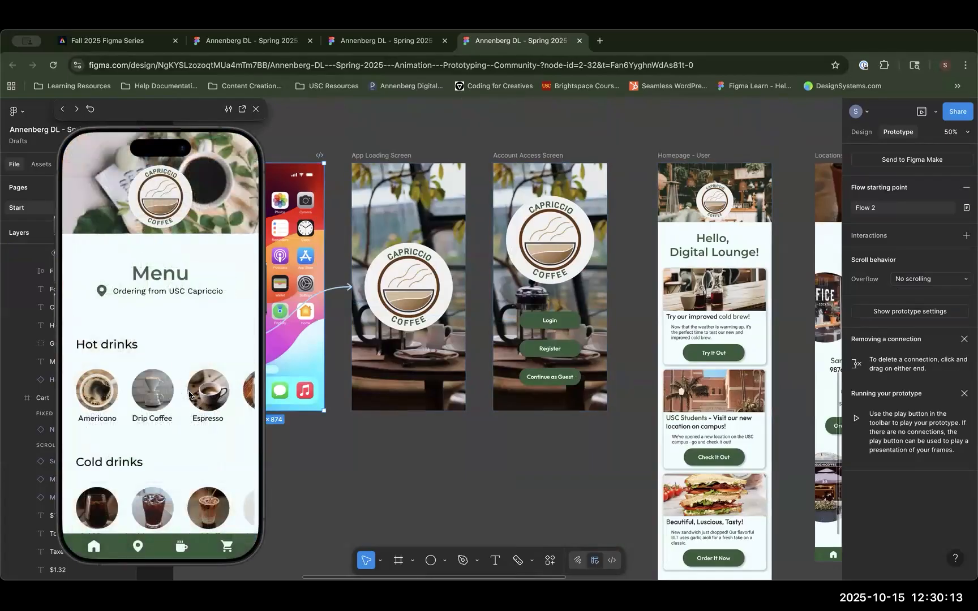
scroll(189, 395, down, 5)
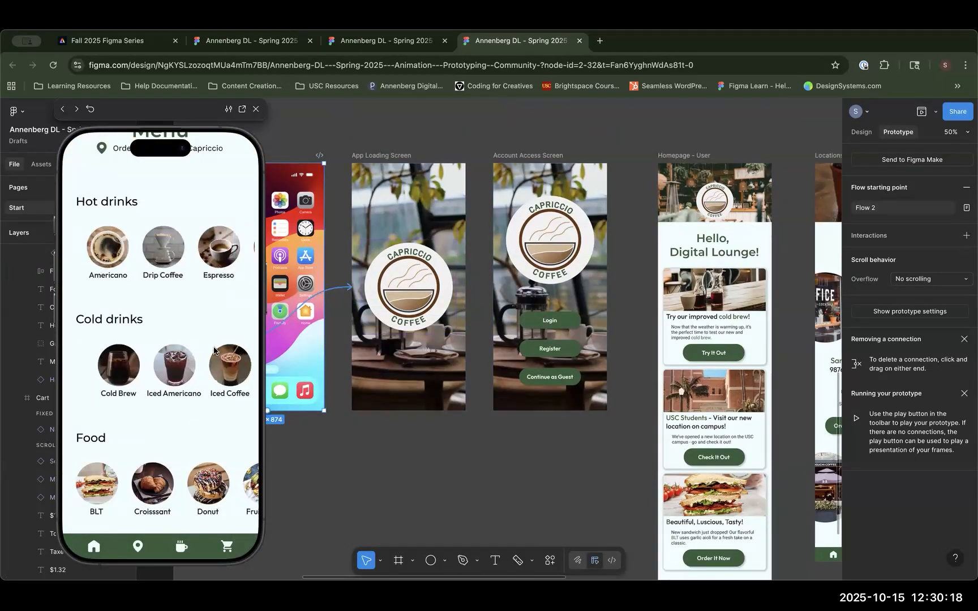
click(256, 109)
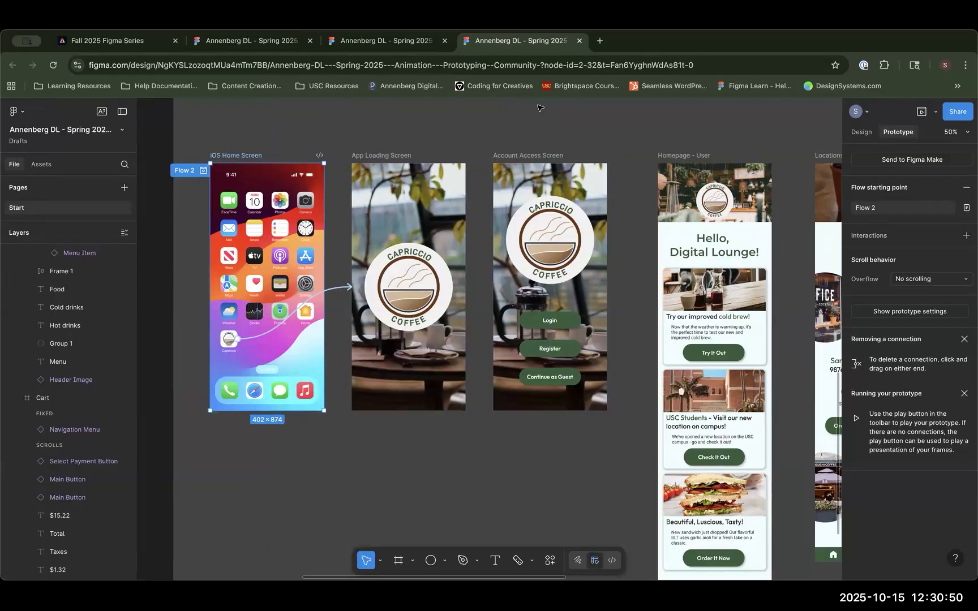
Step: Examine the Menu screen's item rows and the Drink Item Overlay and Food Item Overlay frames
scroll(376, 109, right, 10)
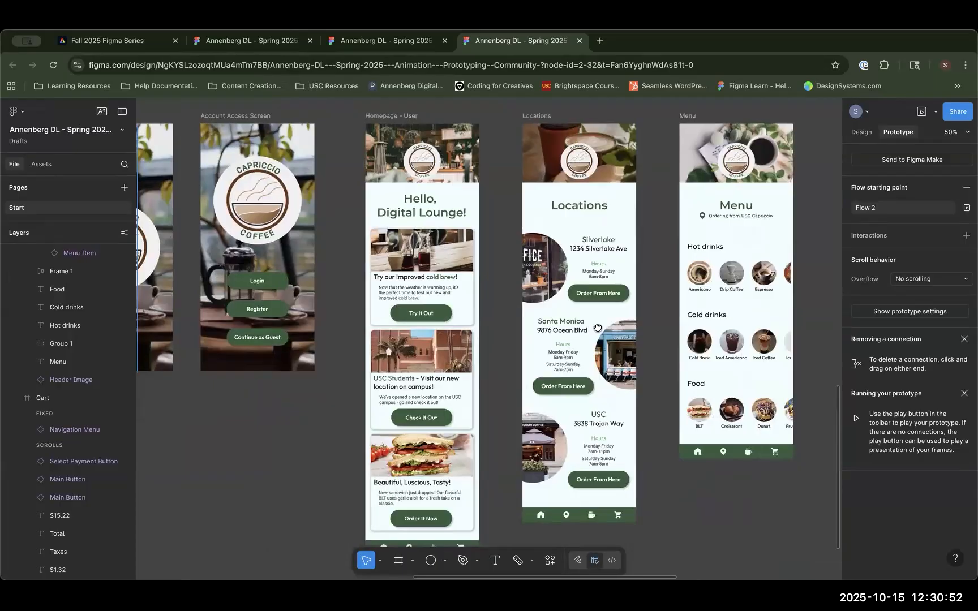
scroll(497, 333, down, 4)
scroll(497, 333, right, 3)
scroll(497, 333, up, 2)
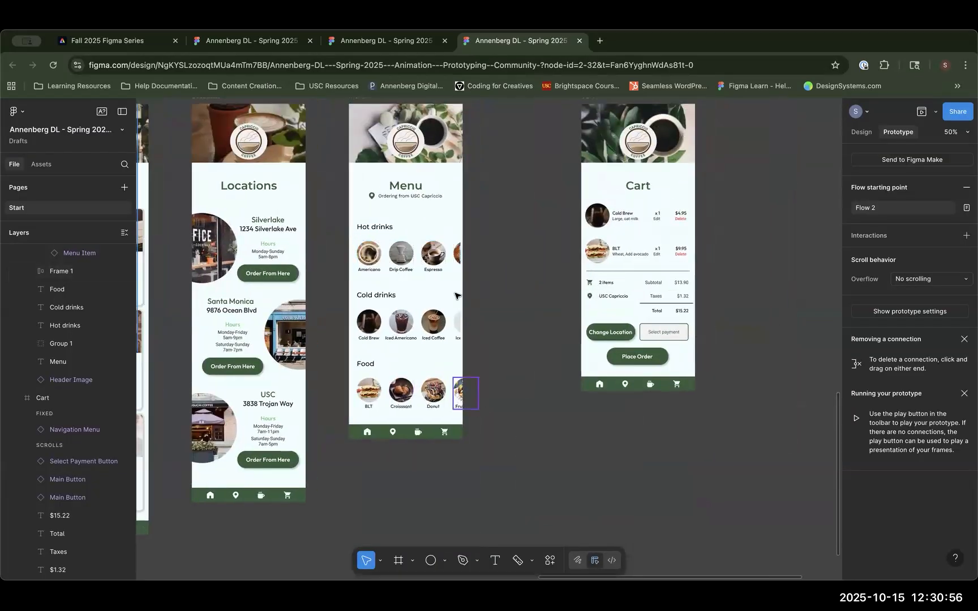
click(369, 263)
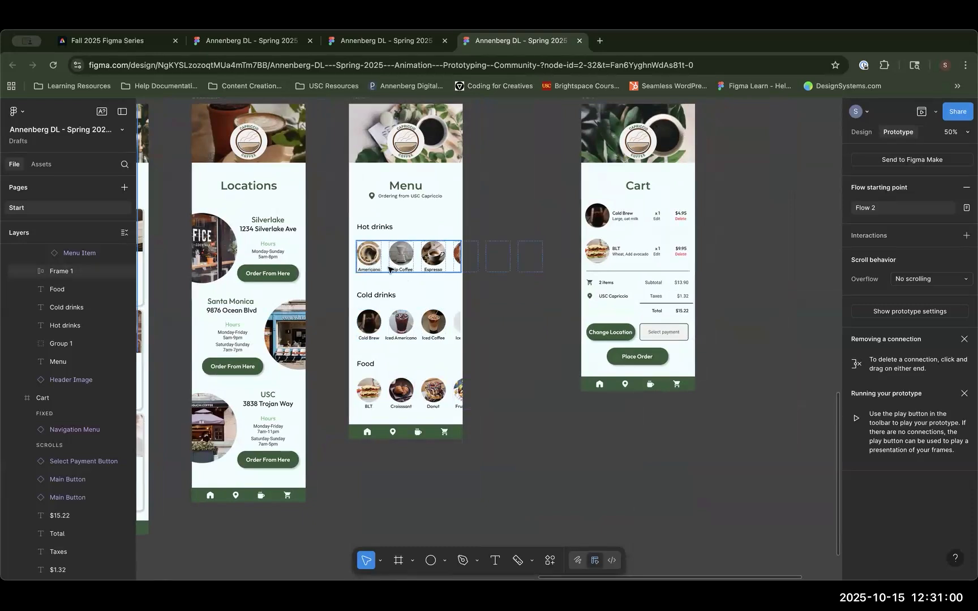
click(565, 239)
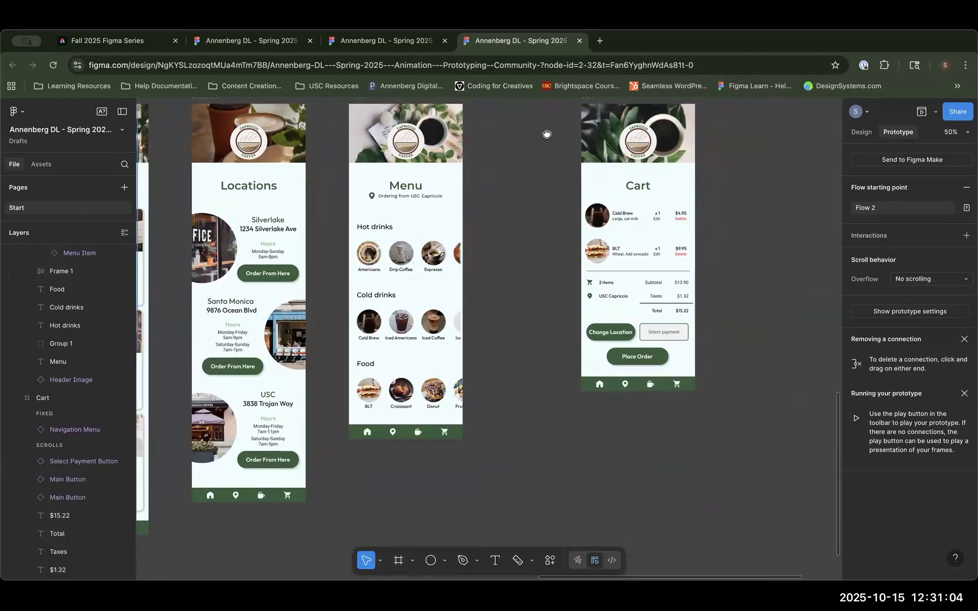
scroll(511, 349, up, 10)
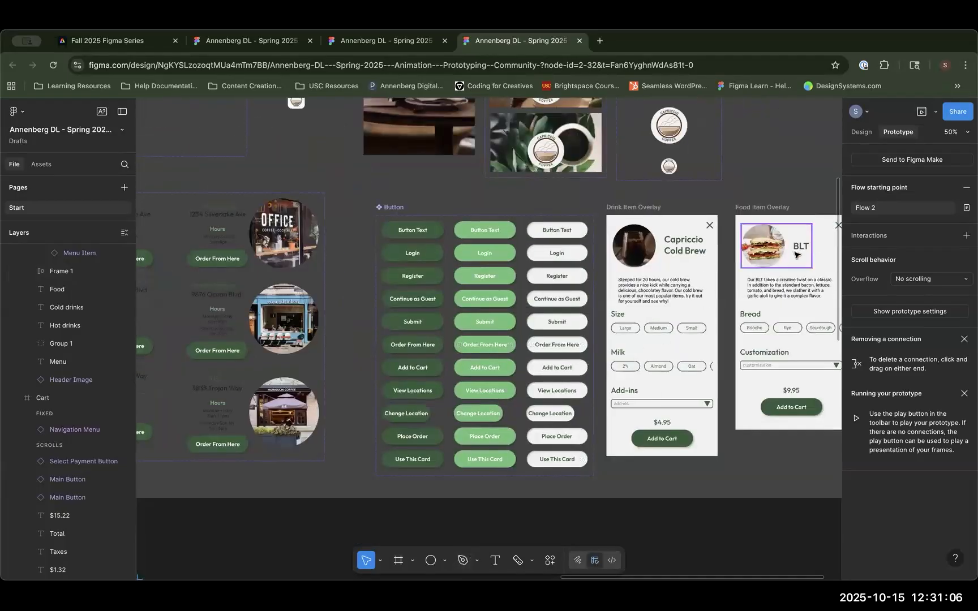
drag(749, 449, 524, 412)
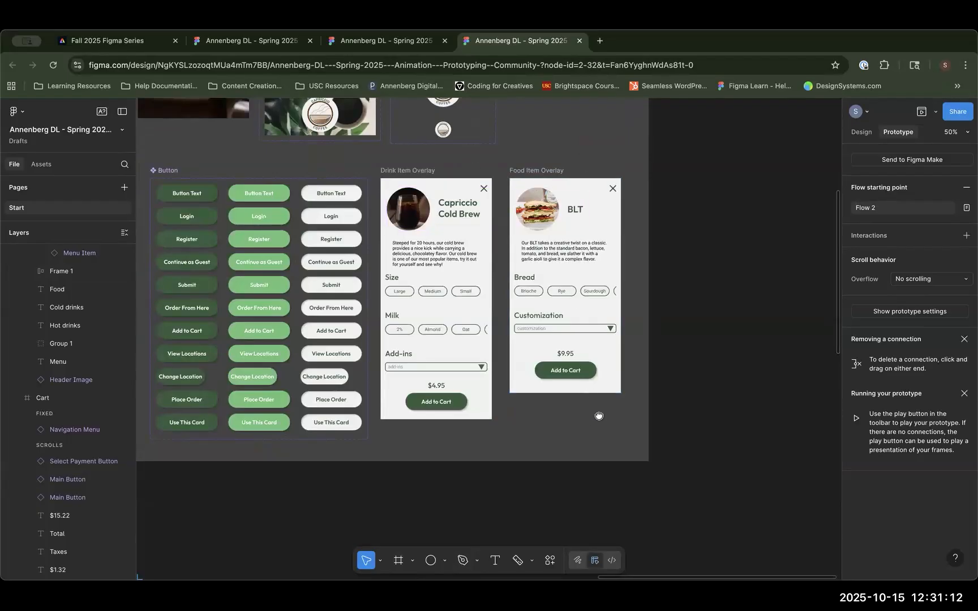
scroll(645, 340, down, 3)
scroll(645, 339, left, 2)
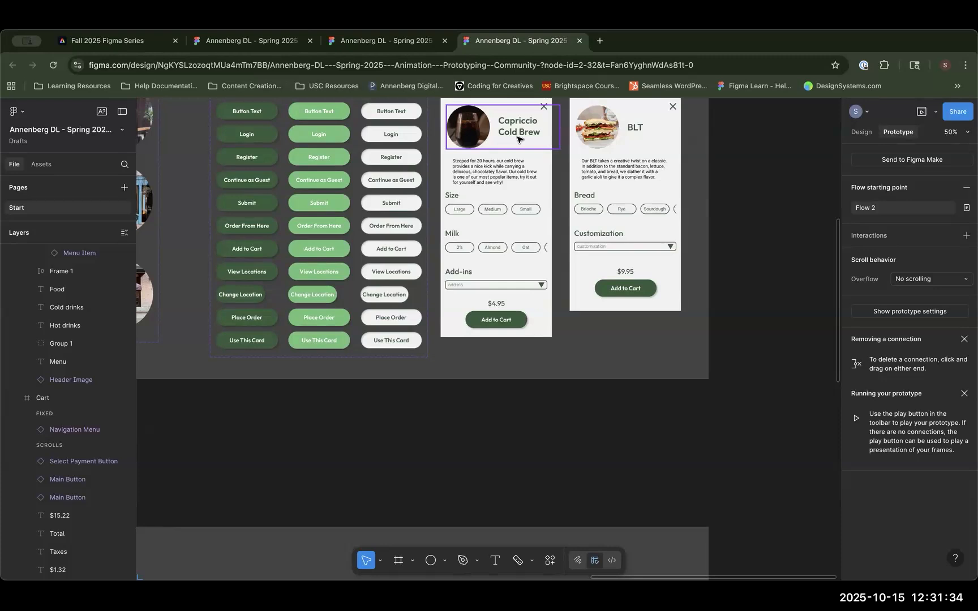
scroll(493, 169, up, 1)
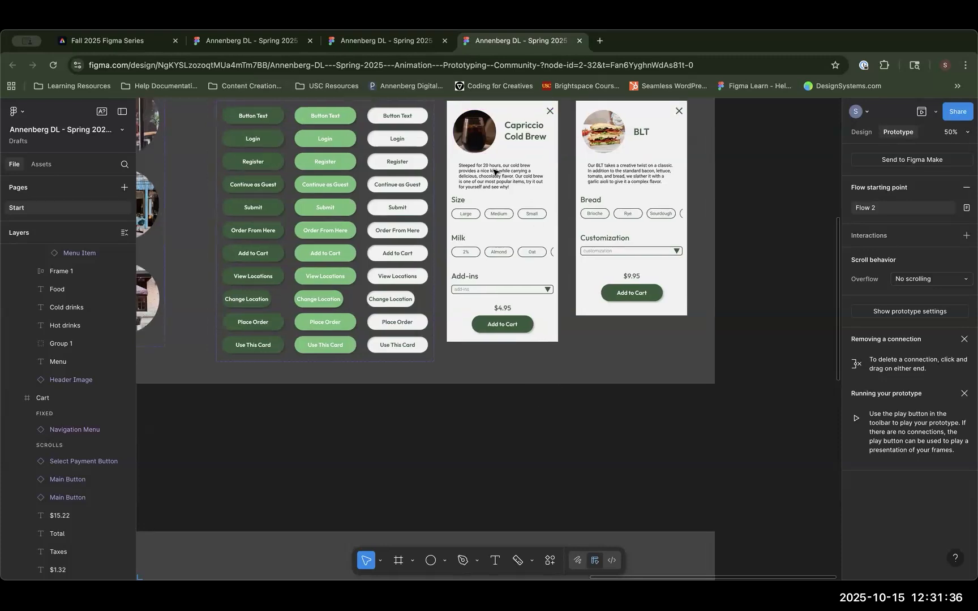
scroll(493, 171, up, 1)
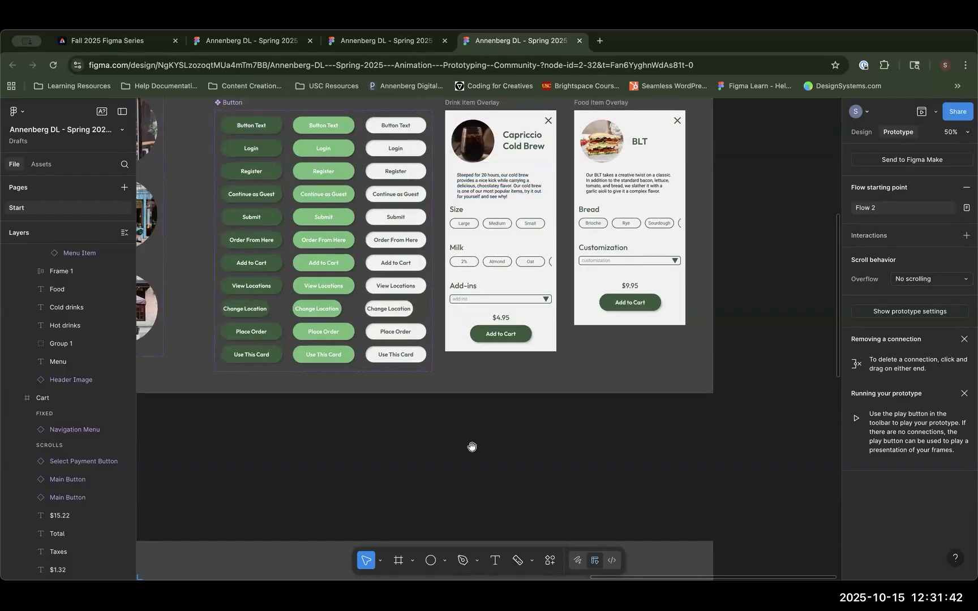
scroll(476, 432, down, 4)
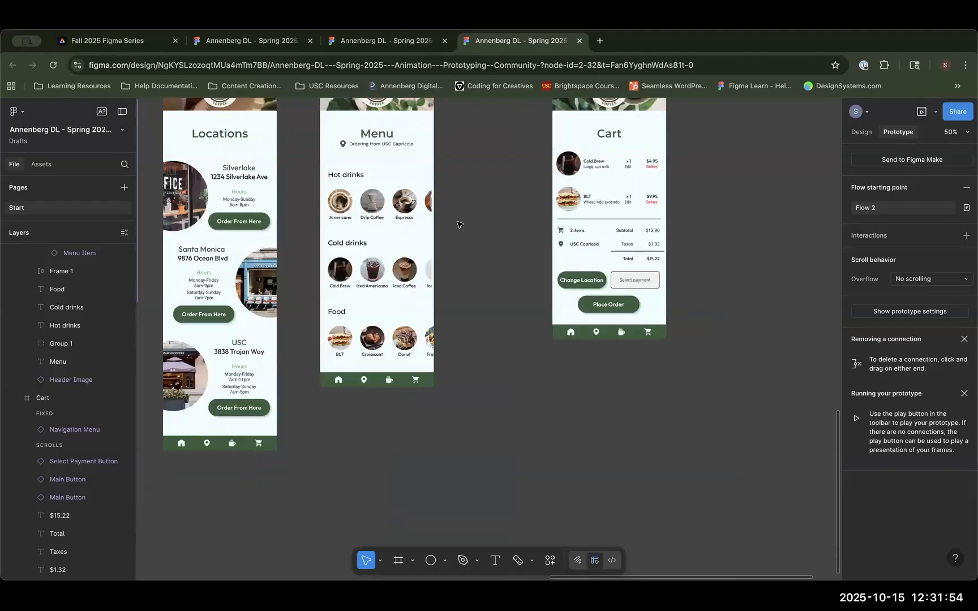
Step: Leave the design file for the drafts, create a new FigJam board and dismiss its templates and diagrams panel
click(26, 117)
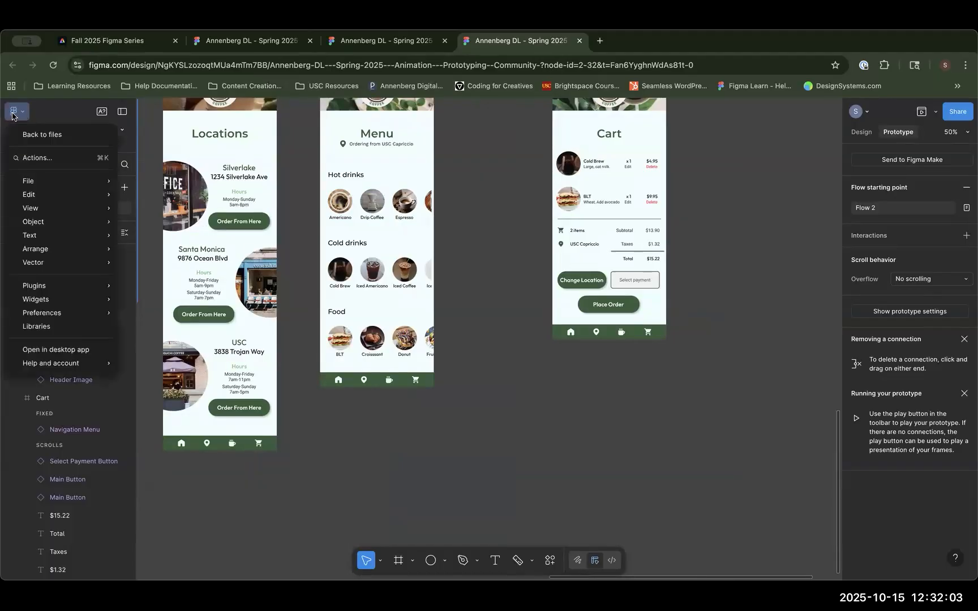
click(44, 137)
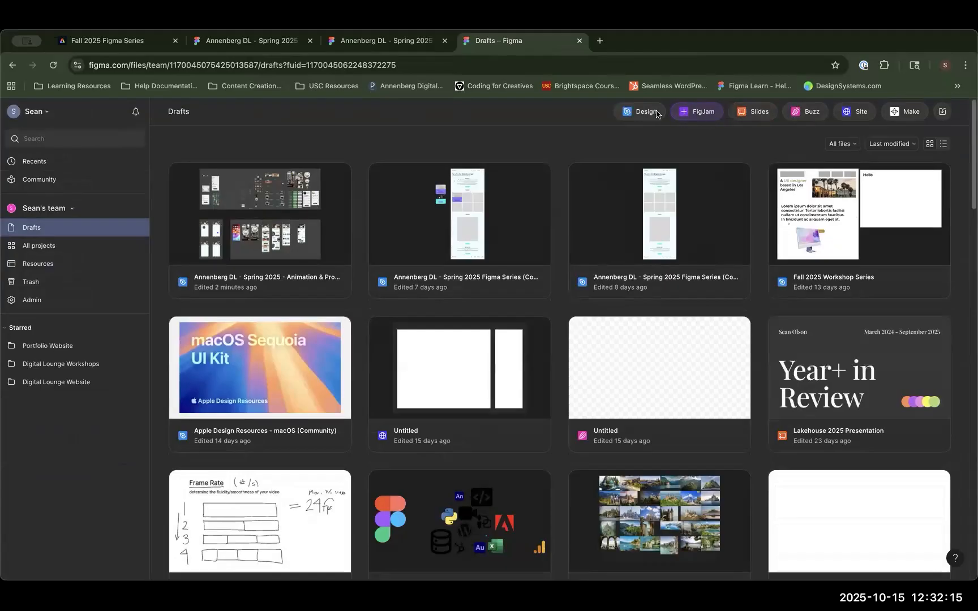
click(697, 113)
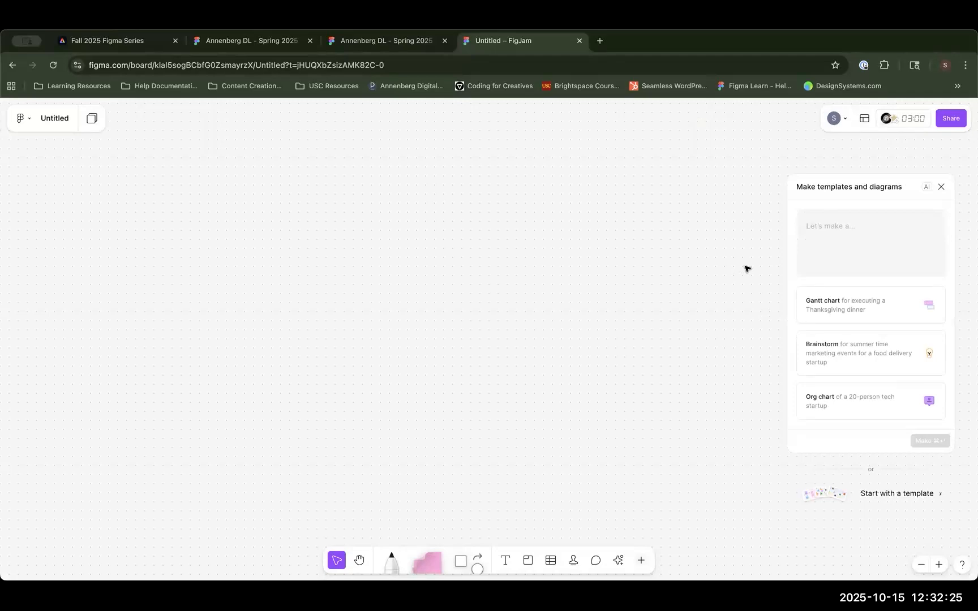
click(835, 120)
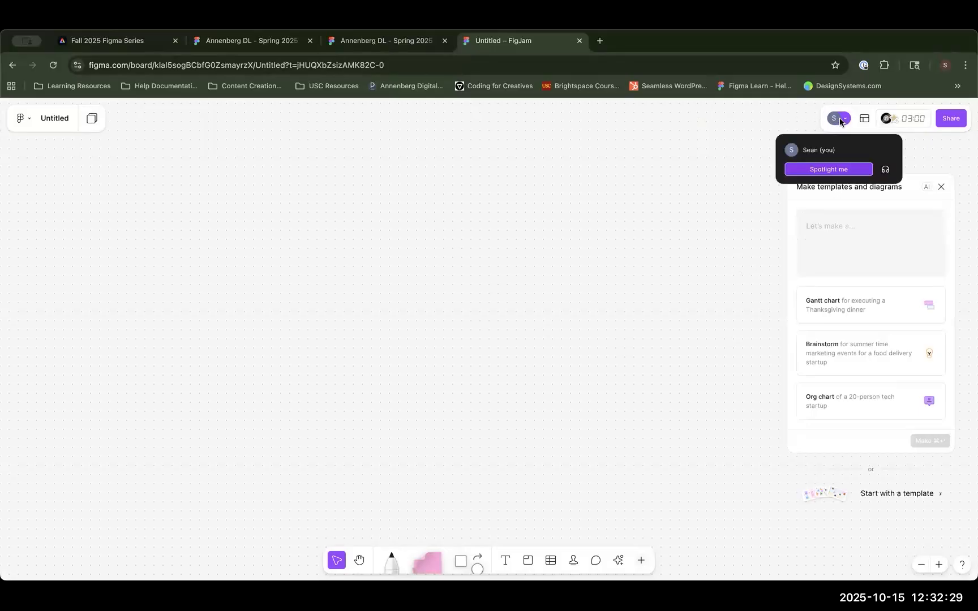
click(834, 119)
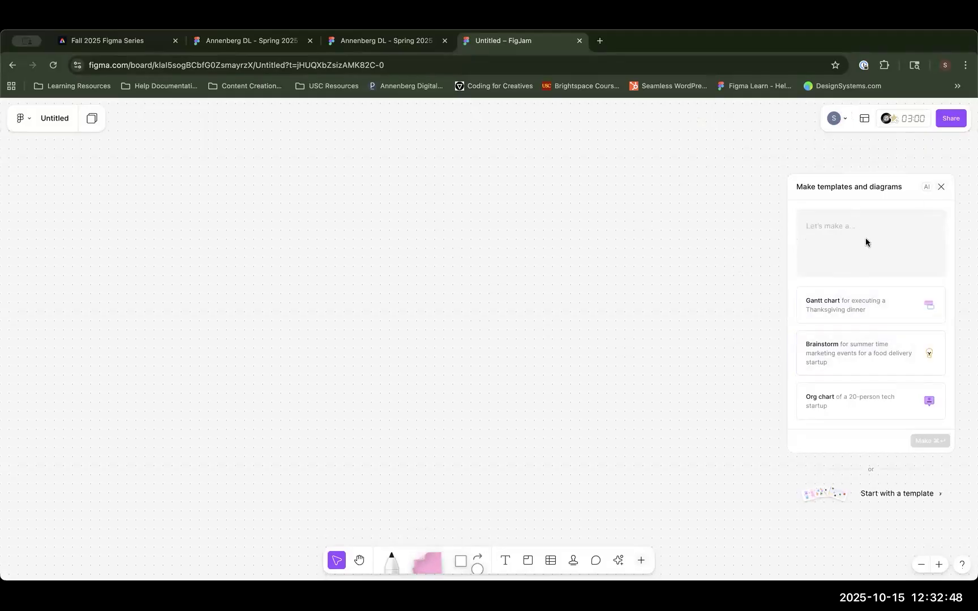
click(942, 186)
Step: Place a blank pink sticky note on the FigJam board
click(425, 562)
click(291, 277)
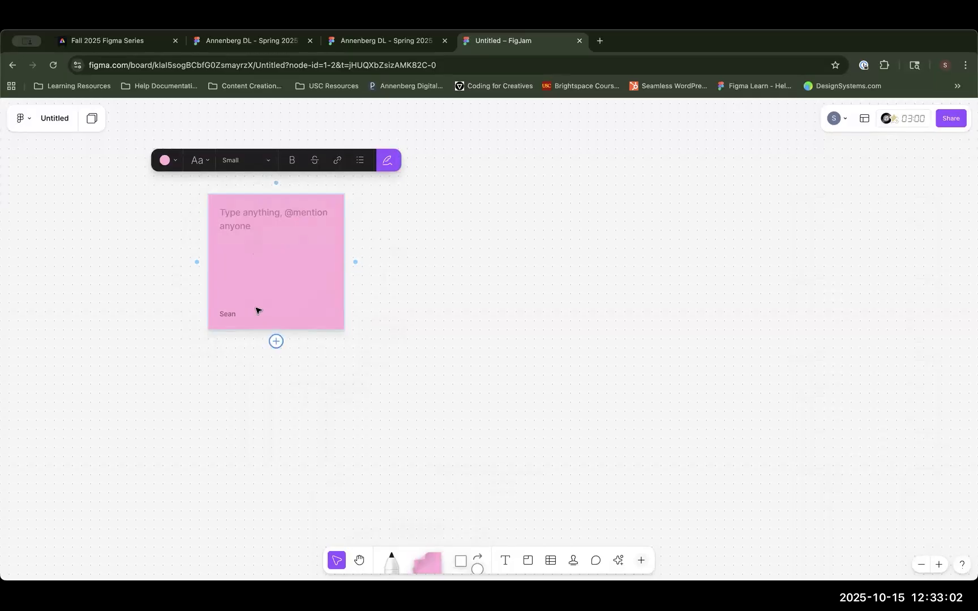
click(461, 318)
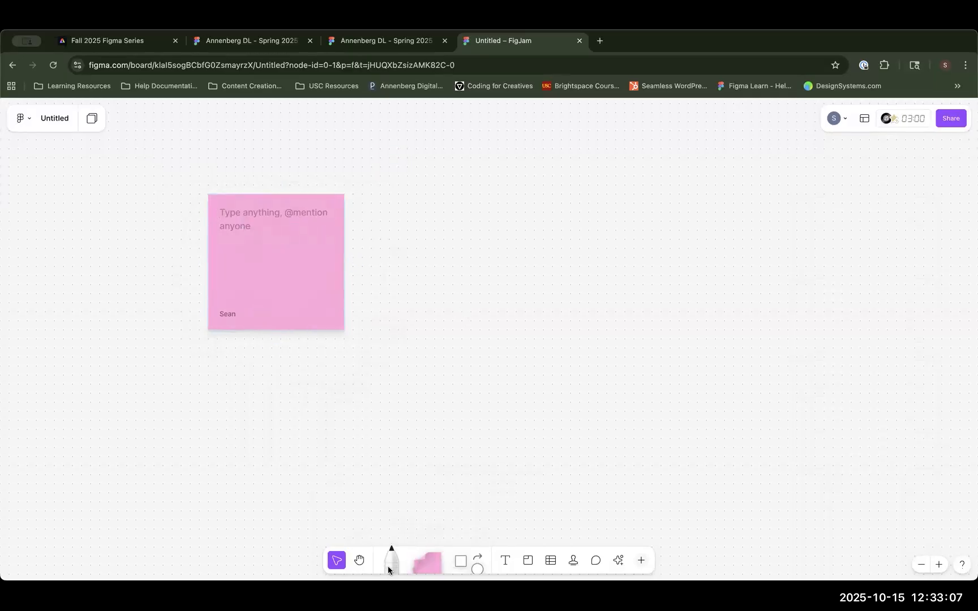
Step: Draw a black marker curve, an arrow pointing at the sticky note, and a rough box with small shapes inside
click(388, 566)
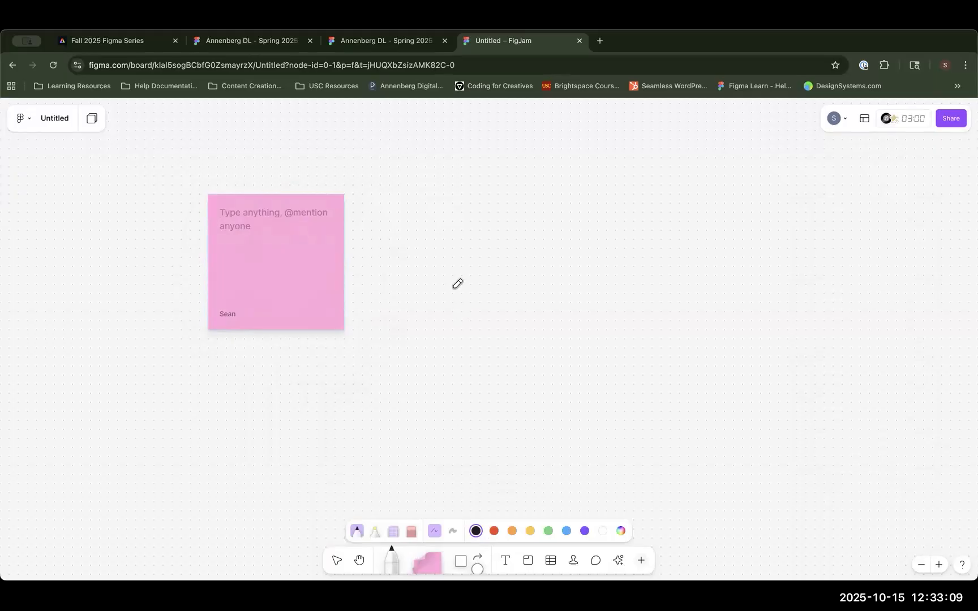
mouse_move(440, 287)
mouse_down()
mouse_move(503, 296)
mouse_move(557, 365)
mouse_up()
mouse_move(519, 211)
mouse_down()
mouse_move(365, 242)
mouse_move(373, 252)
mouse_up()
mouse_move(619, 260)
mouse_down()
mouse_move(632, 312)
mouse_move(713, 322)
mouse_up()
drag(637, 331, 714, 327)
drag(642, 270, 661, 267)
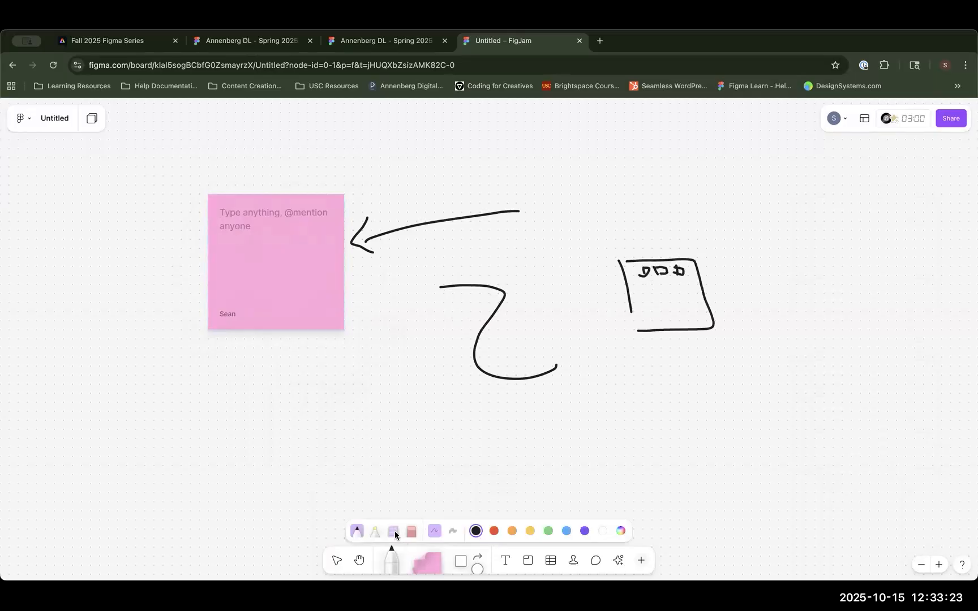
Step: Lay a diagonal strip of purple grid washi tape below the drawings and stamp a heart on the sticky note
click(393, 531)
drag(369, 416, 649, 334)
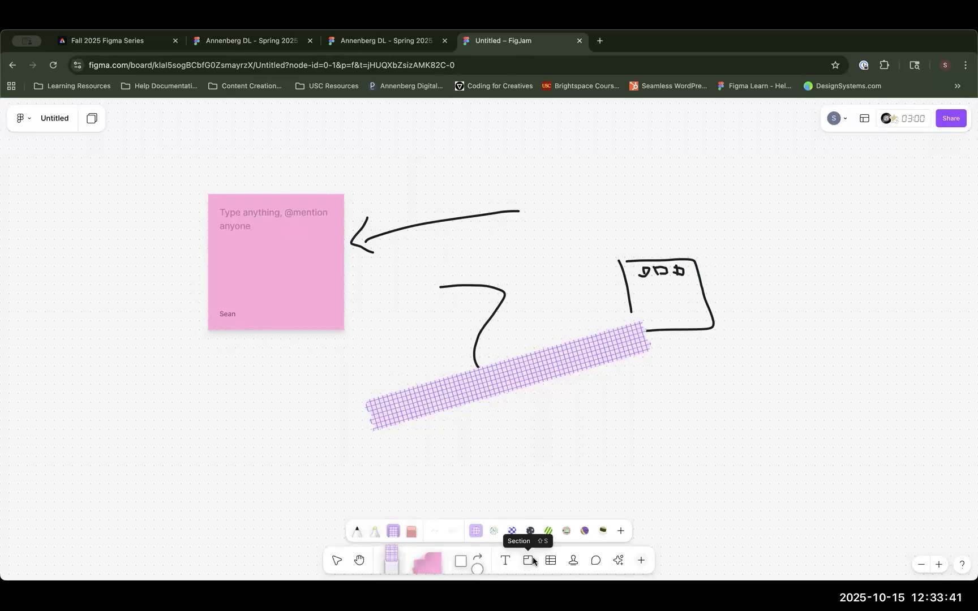
click(572, 560)
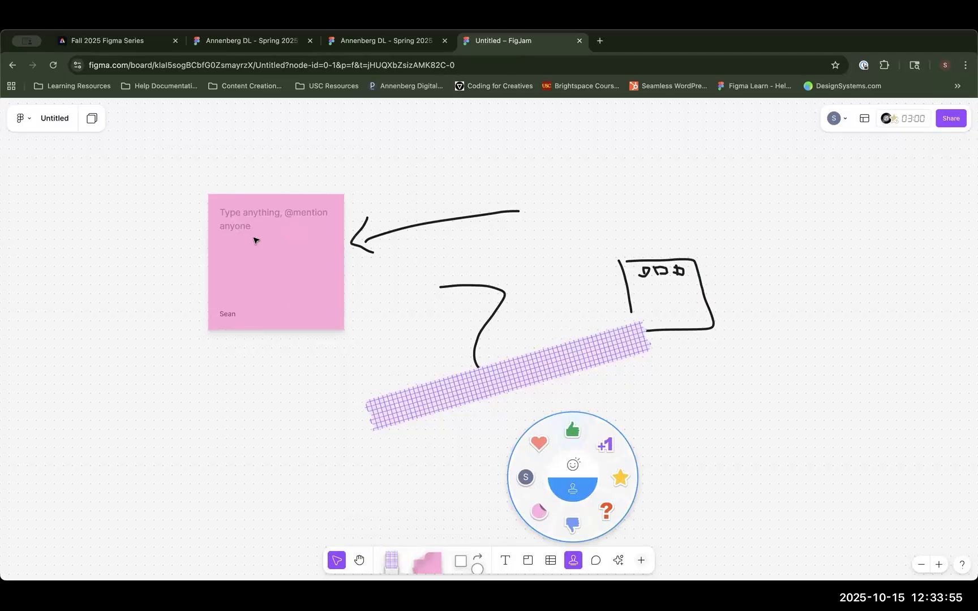
click(538, 443)
click(299, 299)
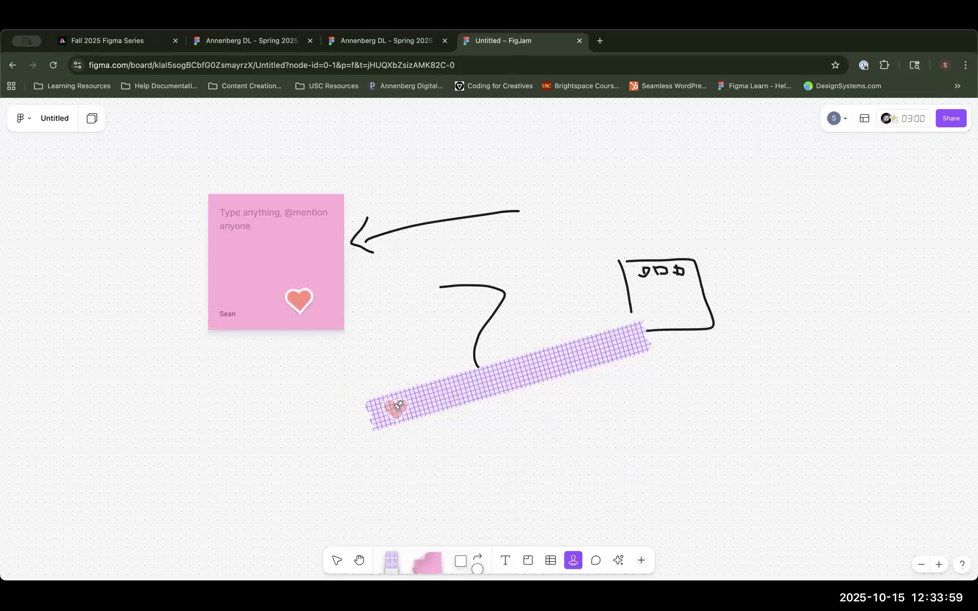
click(515, 403)
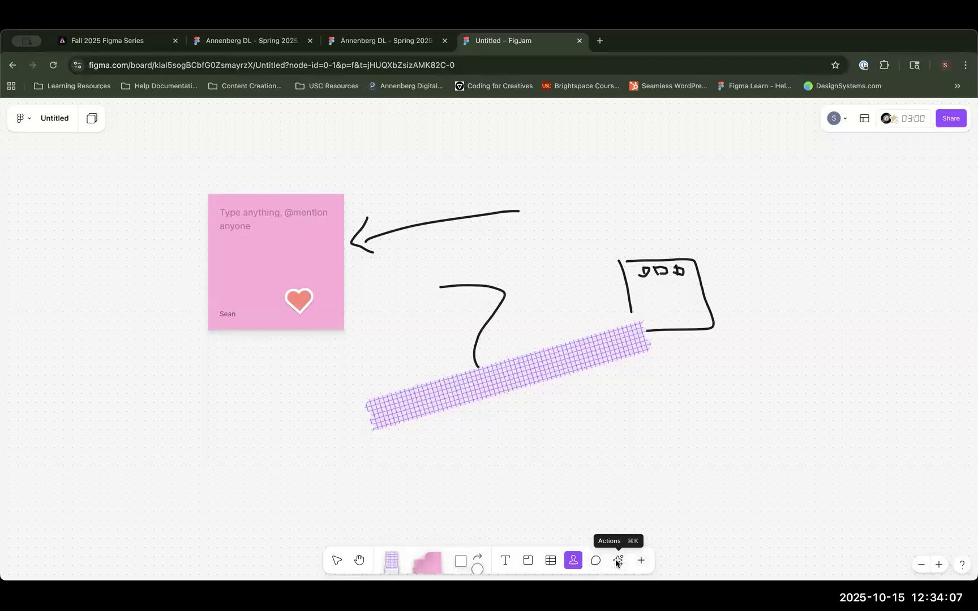
Step: Open the FigJam actions list and browse its recent, suggested and common settings entries
click(617, 561)
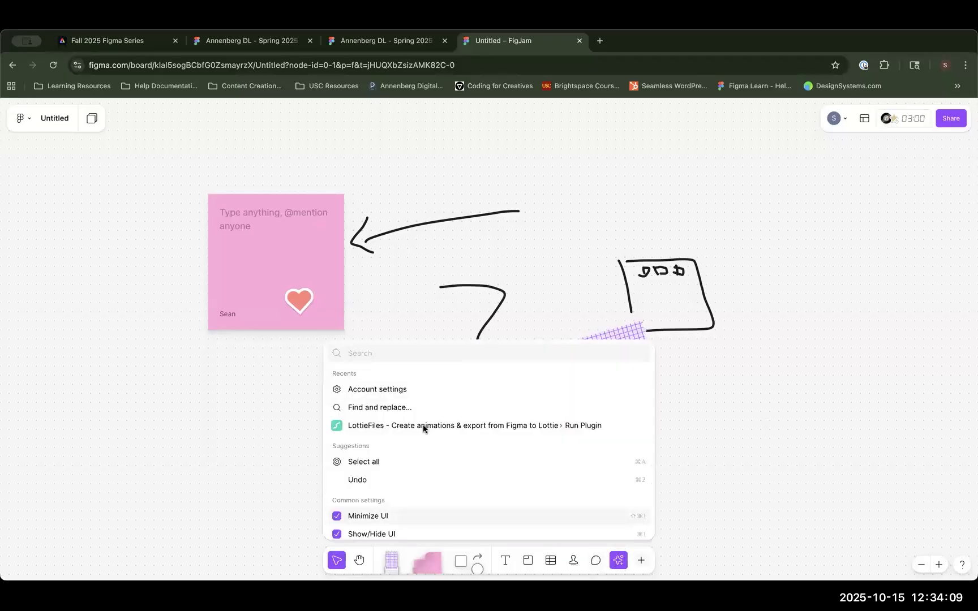
scroll(393, 464, down, 1)
scroll(394, 465, down, 2)
scroll(408, 472, up, 3)
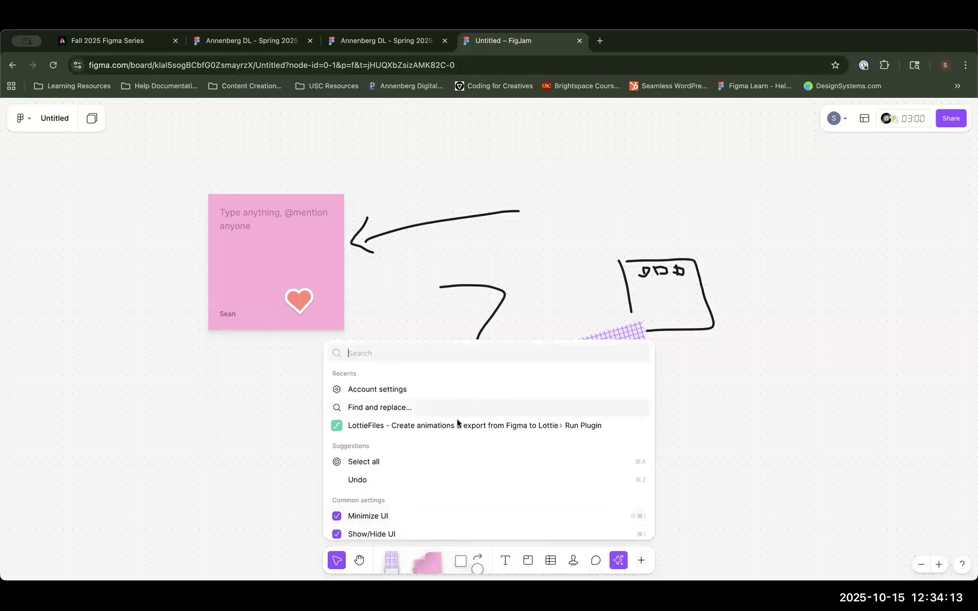
Step: Open and dismiss Find and replace, and look through the FigJam actions list's recent entries, suggestions and common settings
click(489, 412)
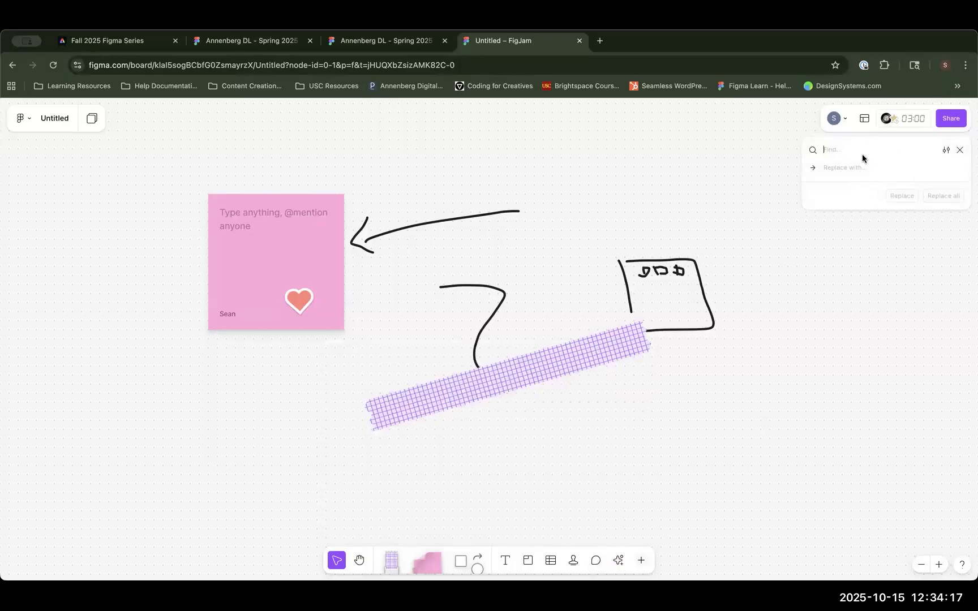
click(960, 150)
click(619, 560)
scroll(509, 441, down, 2)
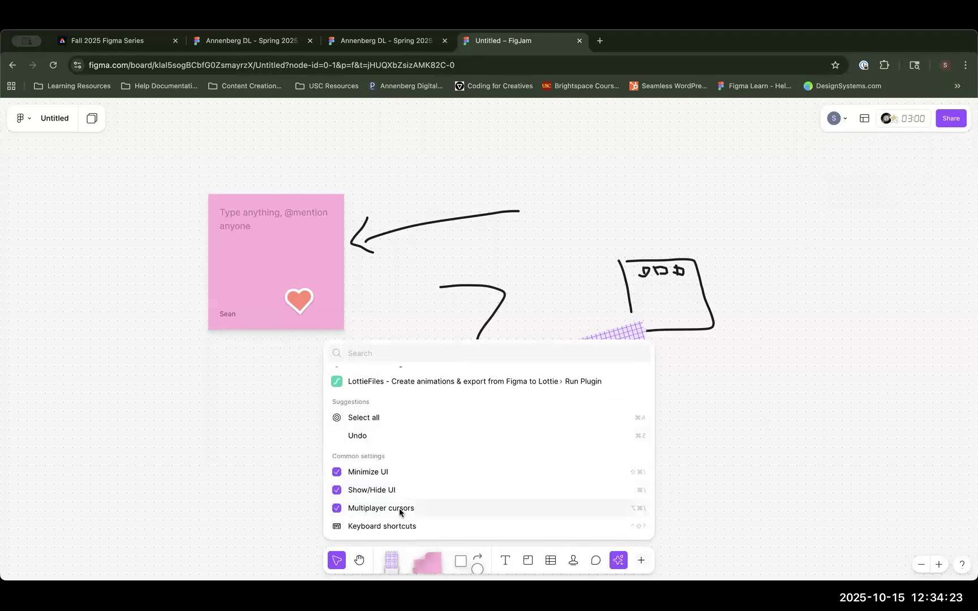
scroll(506, 446, up, 2)
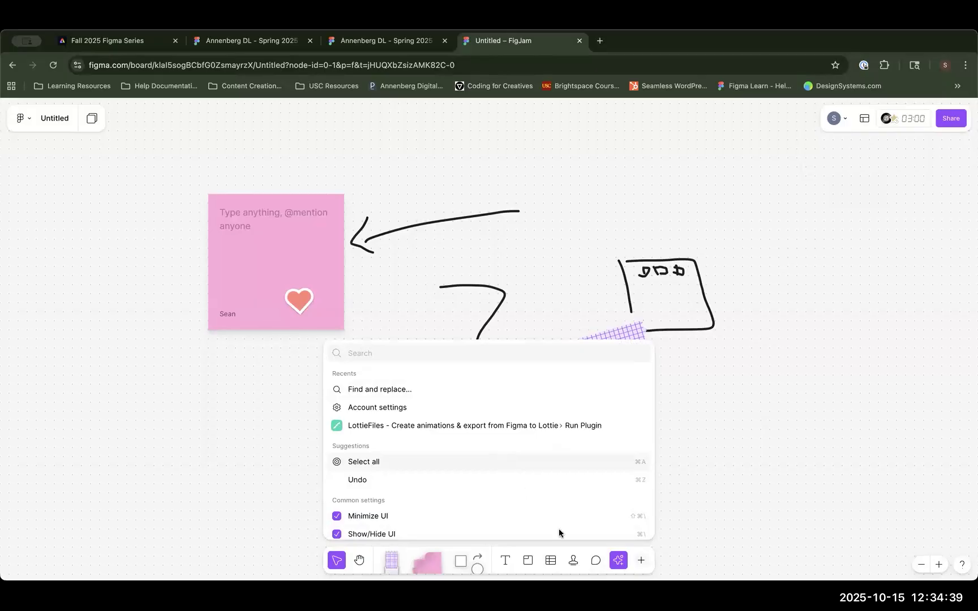
key(Escape)
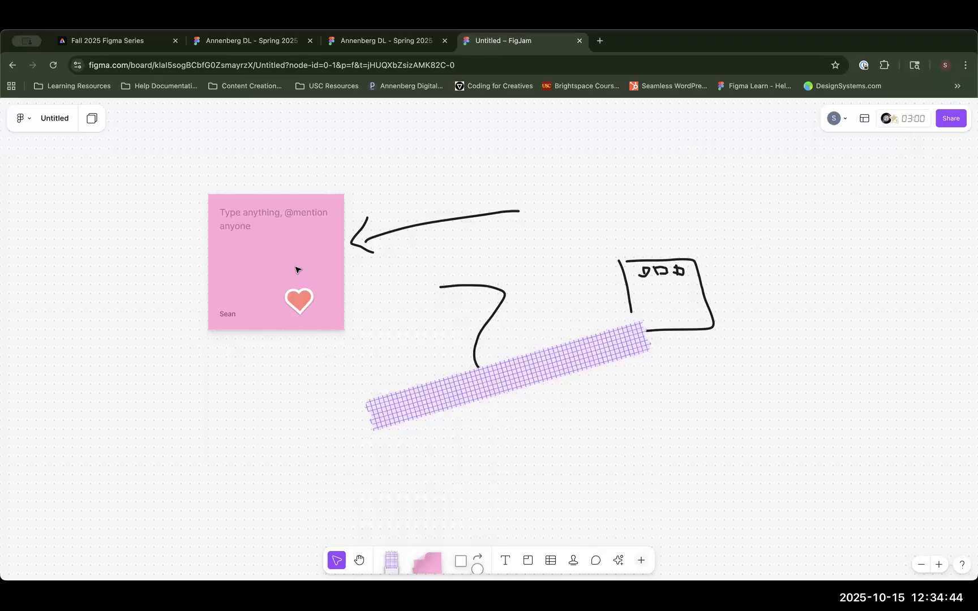
Step: Show the board's timer, music and voting tools, and view the options for sharing this board
click(917, 123)
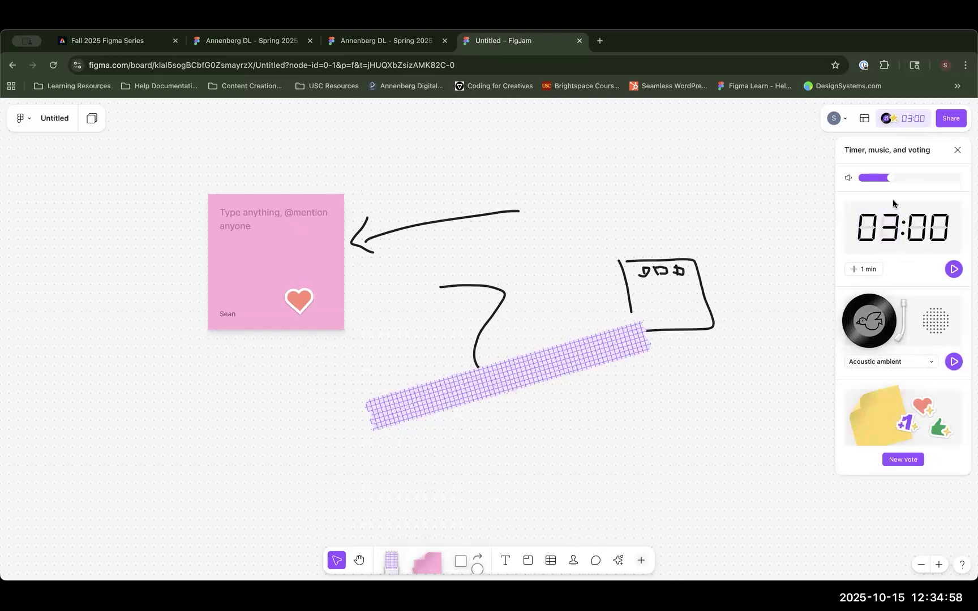
click(951, 118)
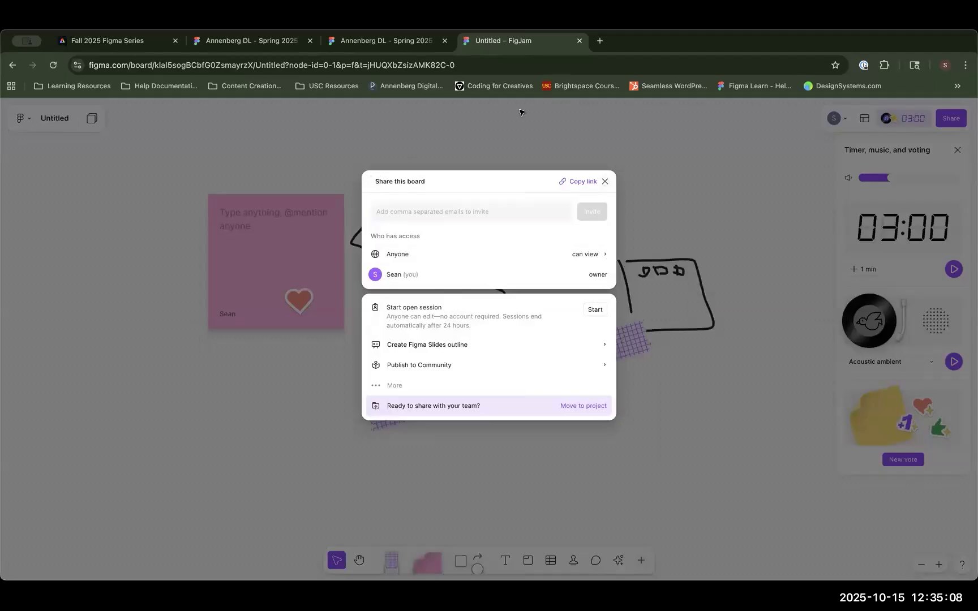
click(605, 181)
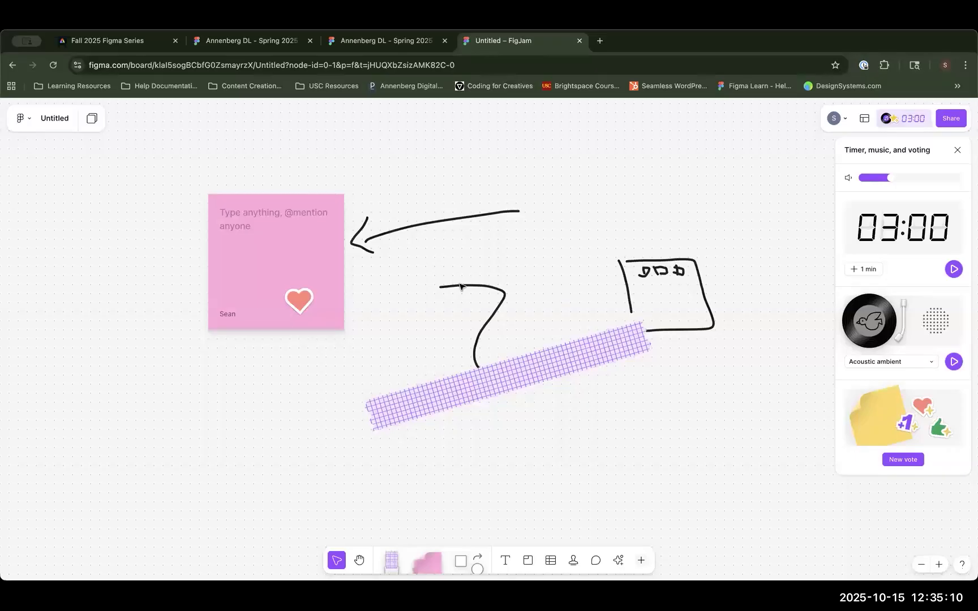
Step: Switch to the Figma Community page of the Annenberg DL - Spring 2025 - Animation & Prototyping file
click(379, 47)
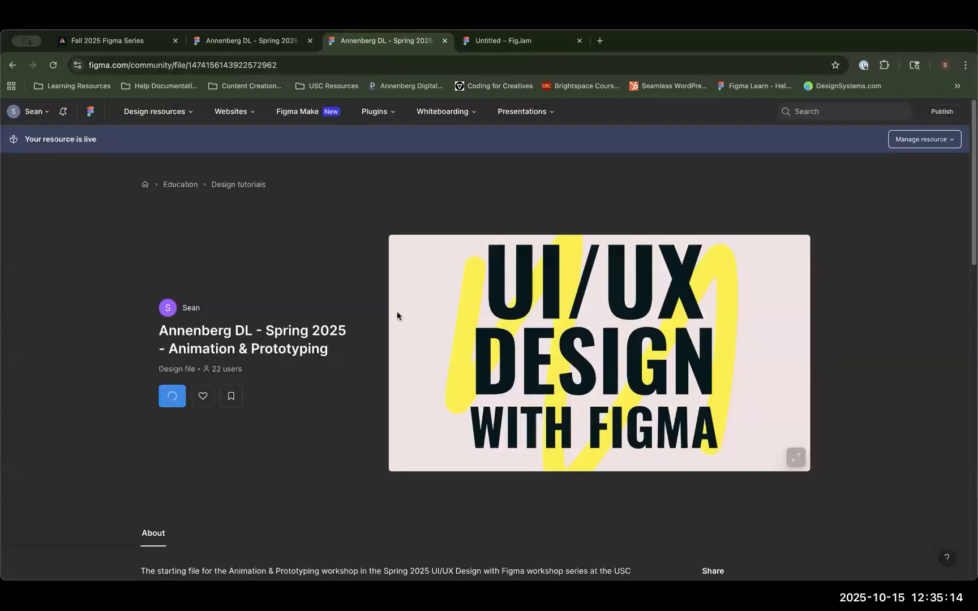